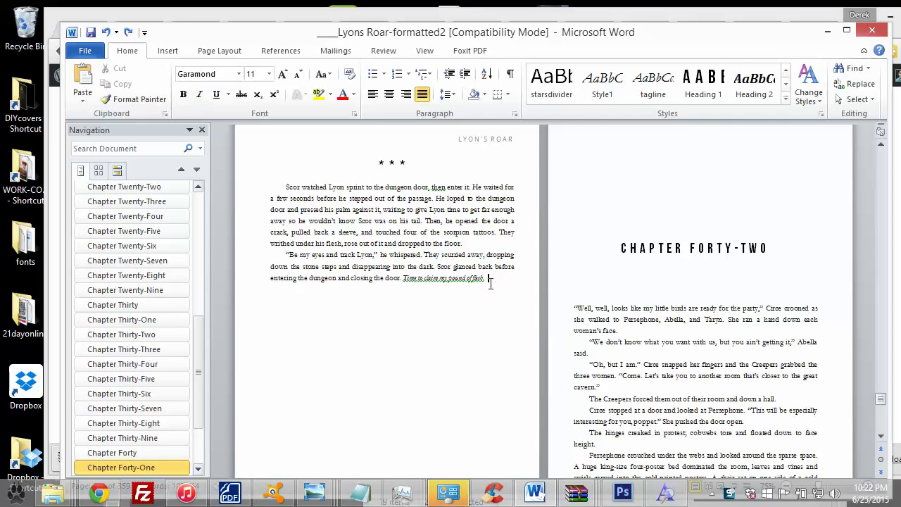
Show the page and section break types available at the end of Chapter Forty-One.
click(219, 50)
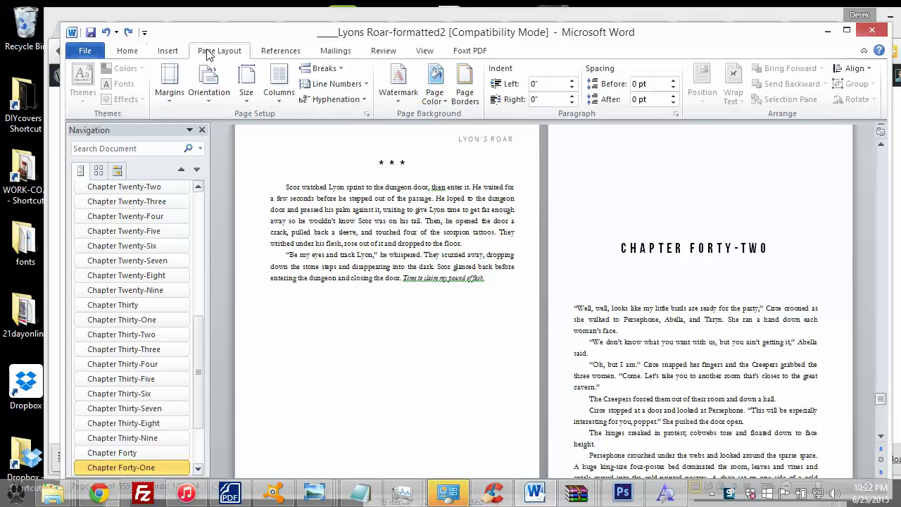
click(325, 69)
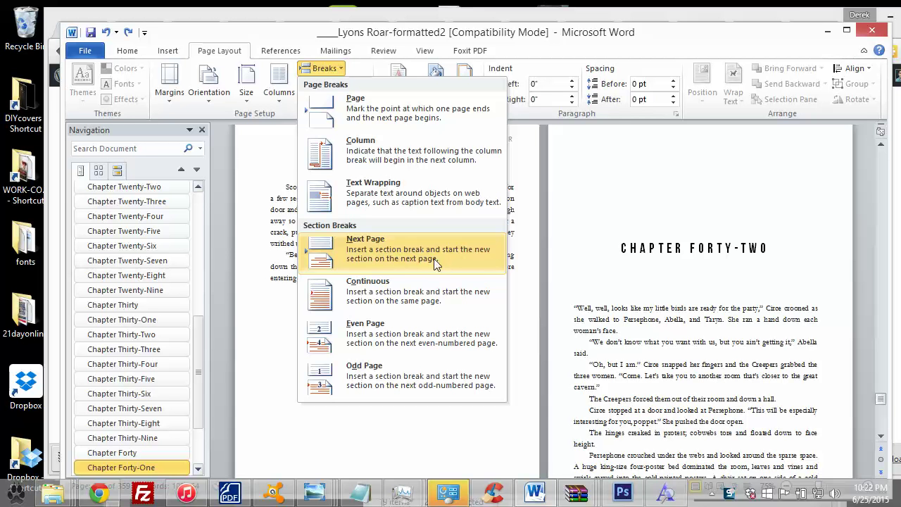
click(655, 255)
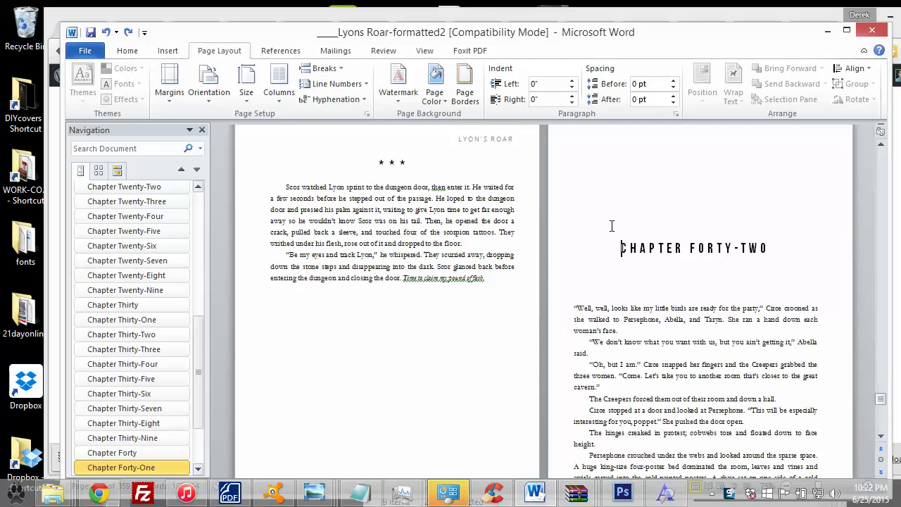
Examine the line spacing choices and the applied paragraph style of the Chapter Forty-Two heading.
scroll(612, 225, up, 1)
click(624, 250)
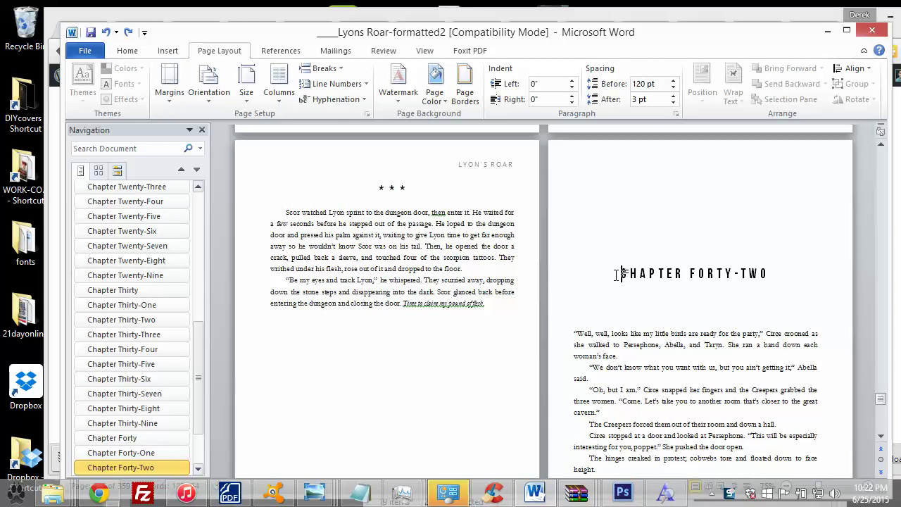
drag(617, 275, 798, 275)
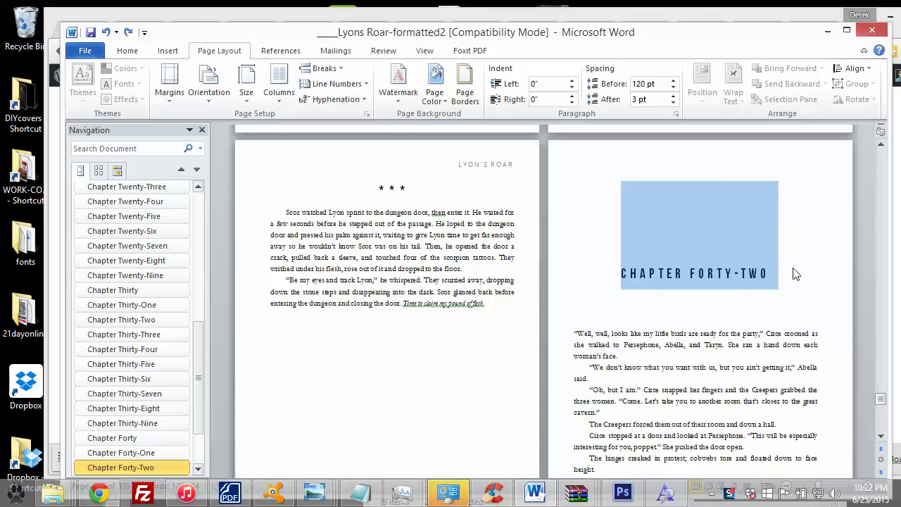
click(127, 51)
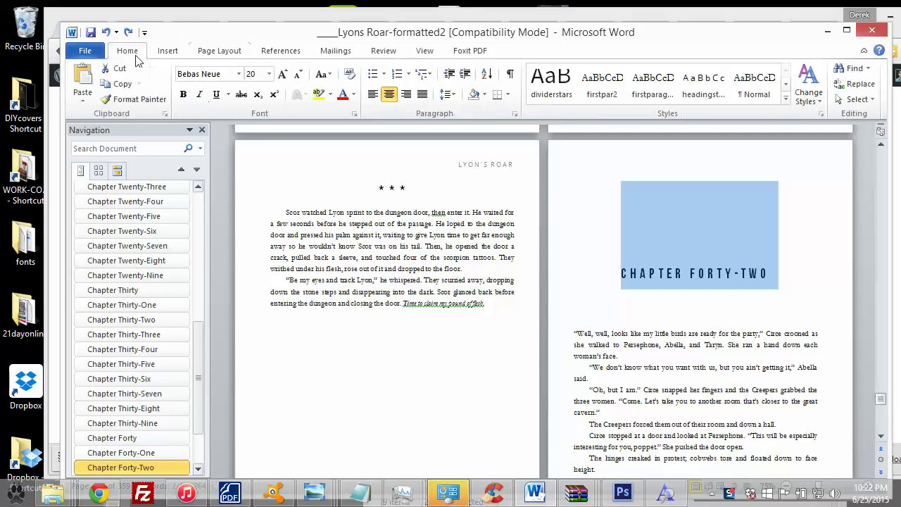
click(454, 97)
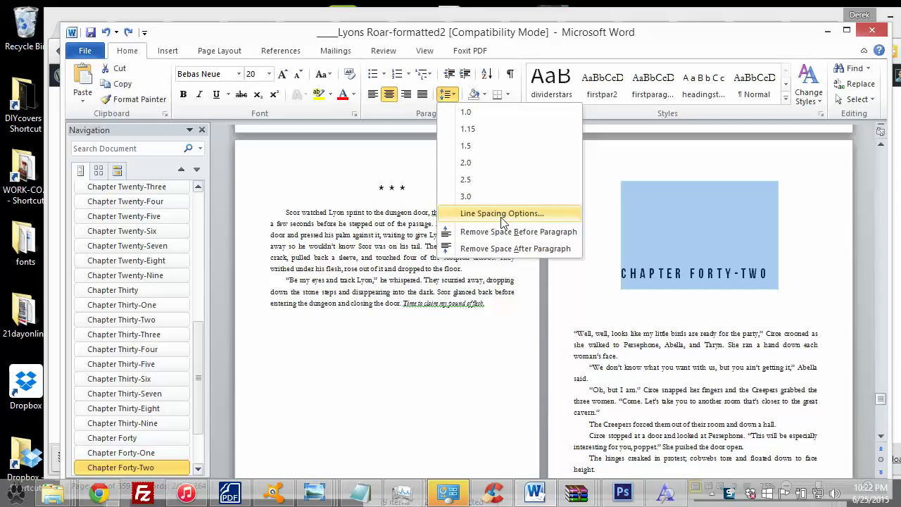
click(635, 260)
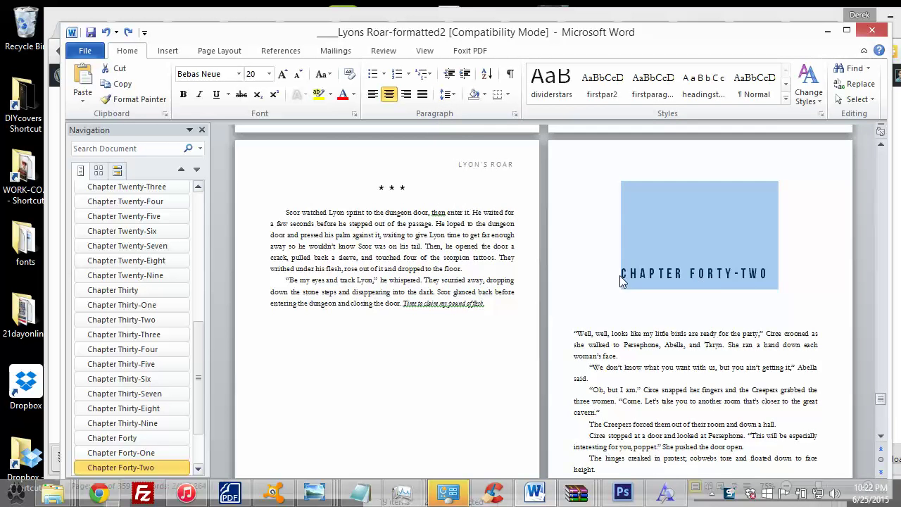
click(621, 280)
drag(610, 282, 594, 317)
click(594, 320)
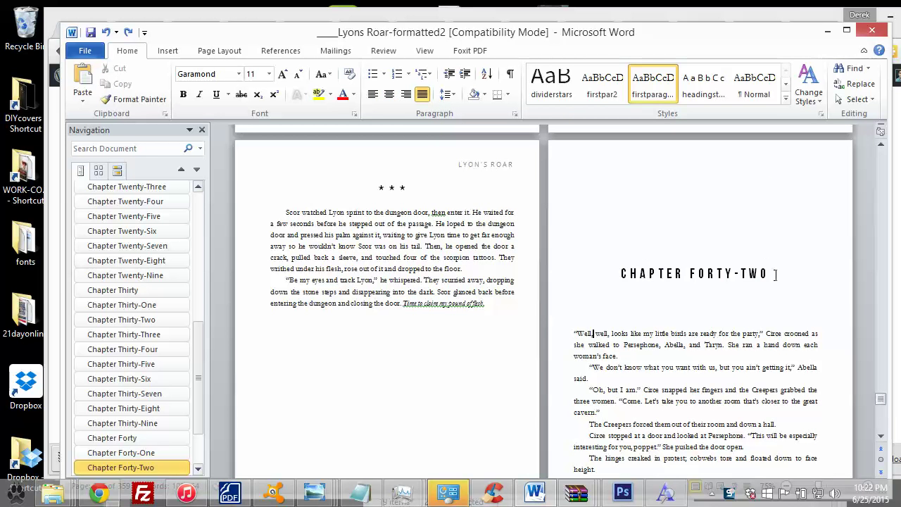
drag(776, 275, 601, 222)
click(785, 103)
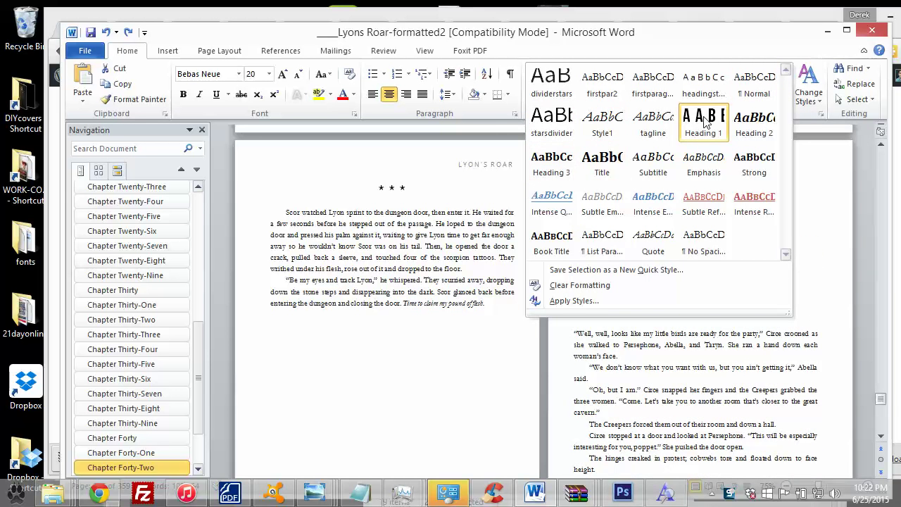
click(818, 229)
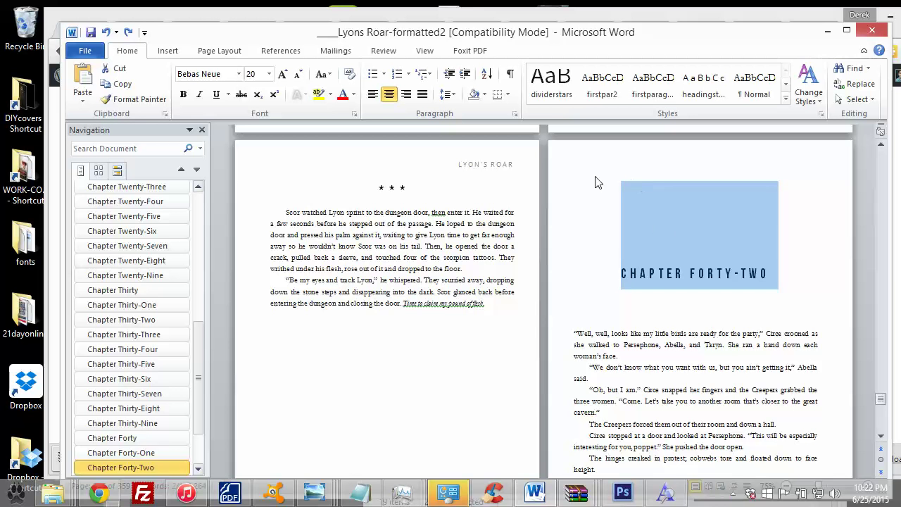
click(755, 272)
Reduce the document zoom below 75% so both facing pages fit fully in view.
scroll(793, 257, up, 1)
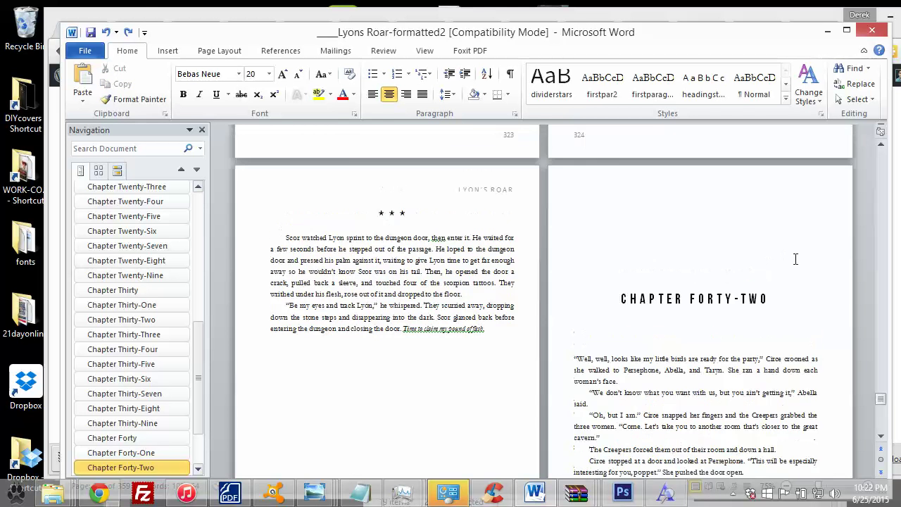
scroll(794, 257, down, 3)
click(420, 53)
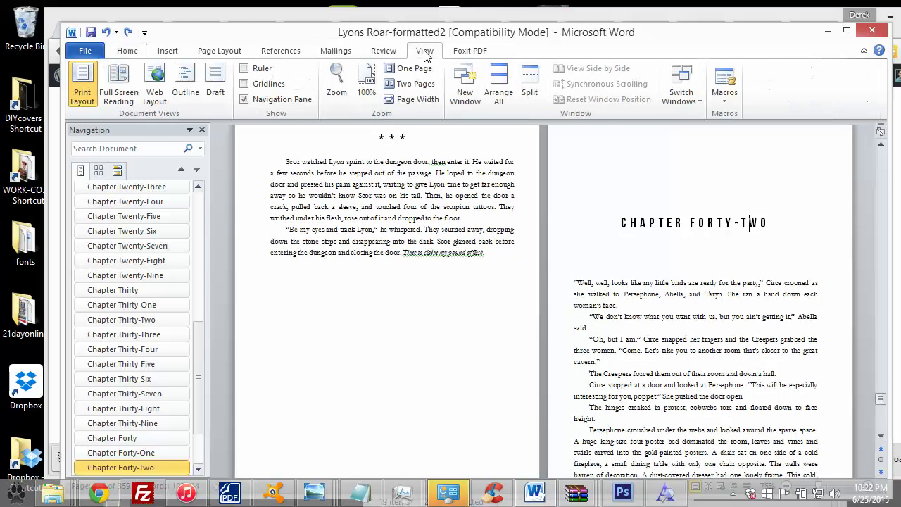
click(337, 81)
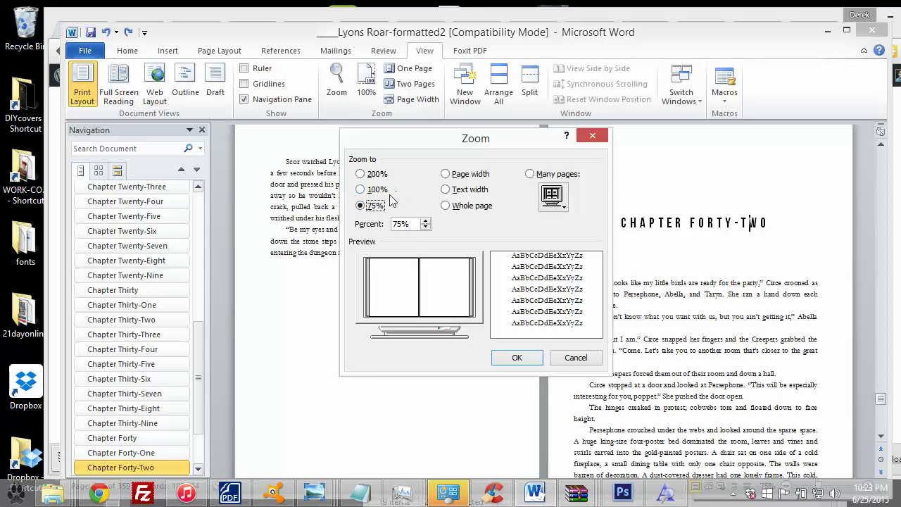
click(425, 228)
click(517, 358)
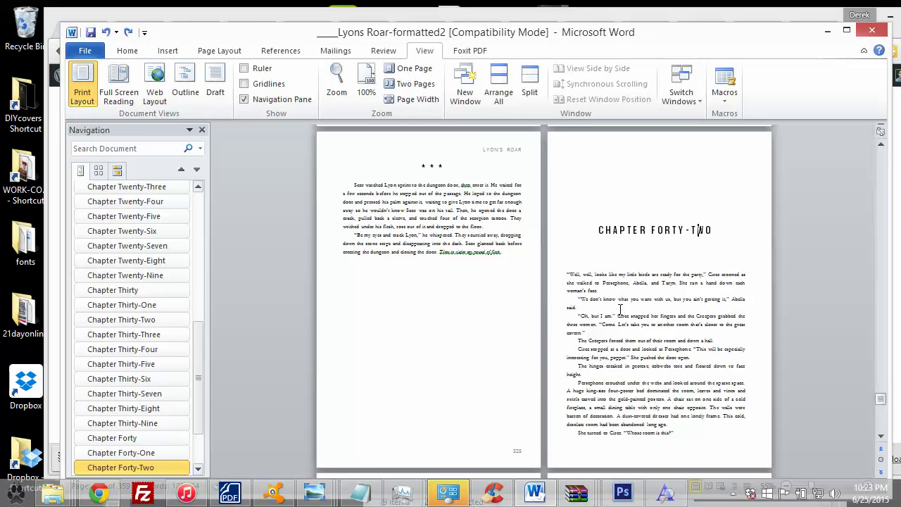
drag(568, 274, 760, 272)
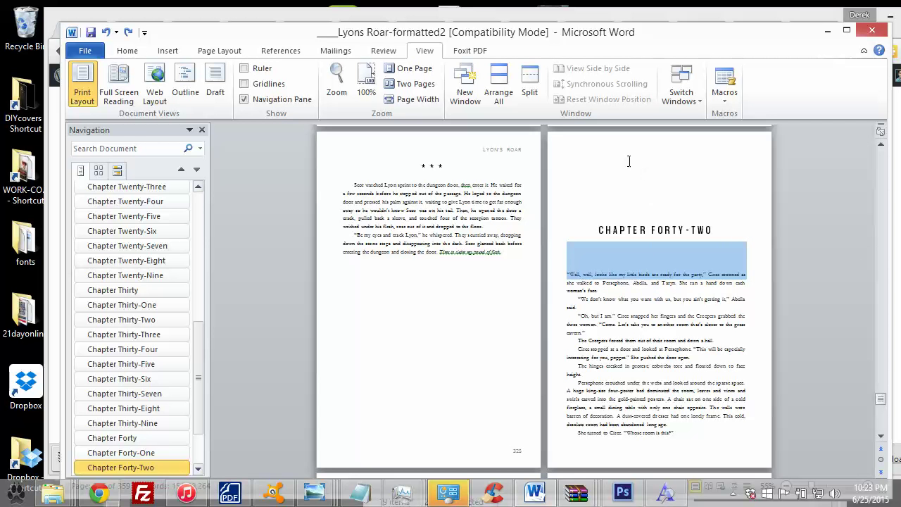
drag(197, 331, 194, 403)
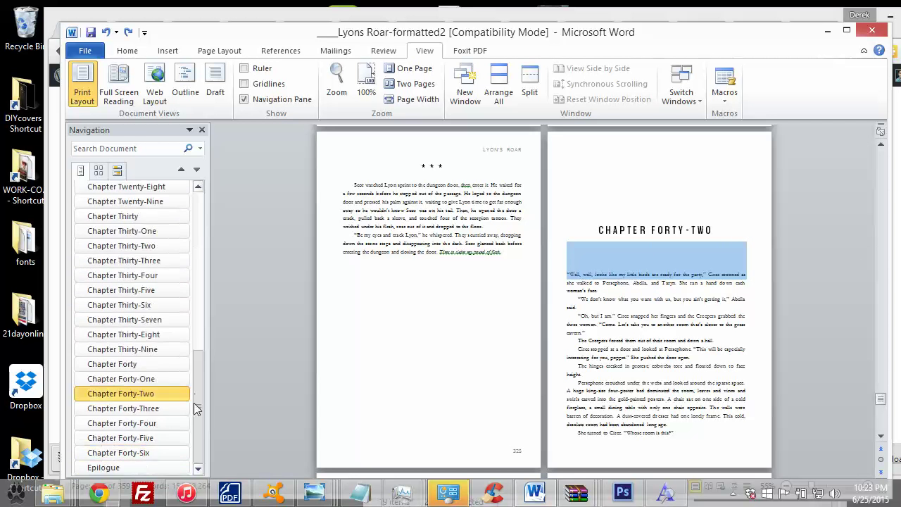
click(595, 278)
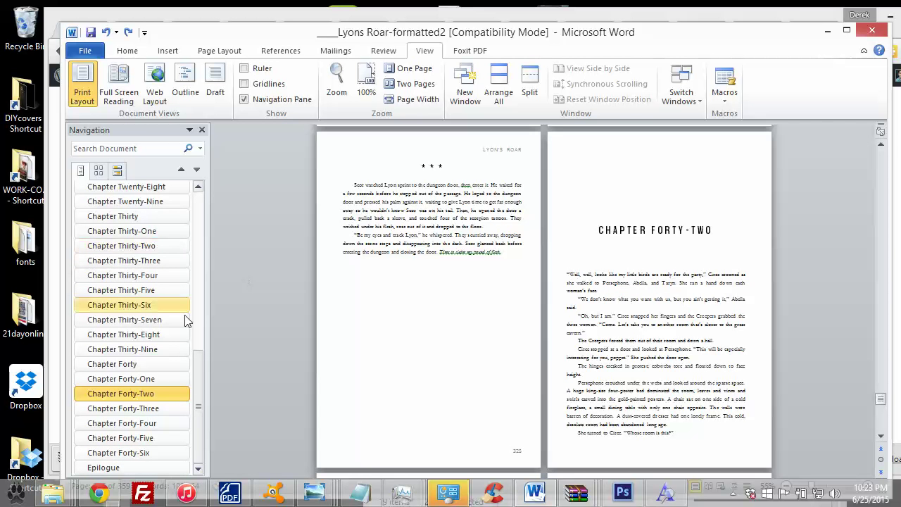
drag(197, 362, 171, 422)
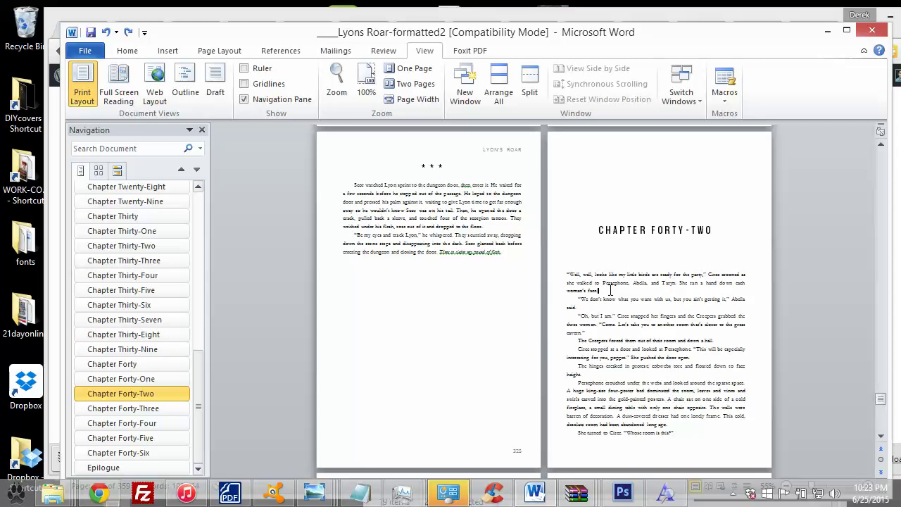
drag(599, 290, 559, 277)
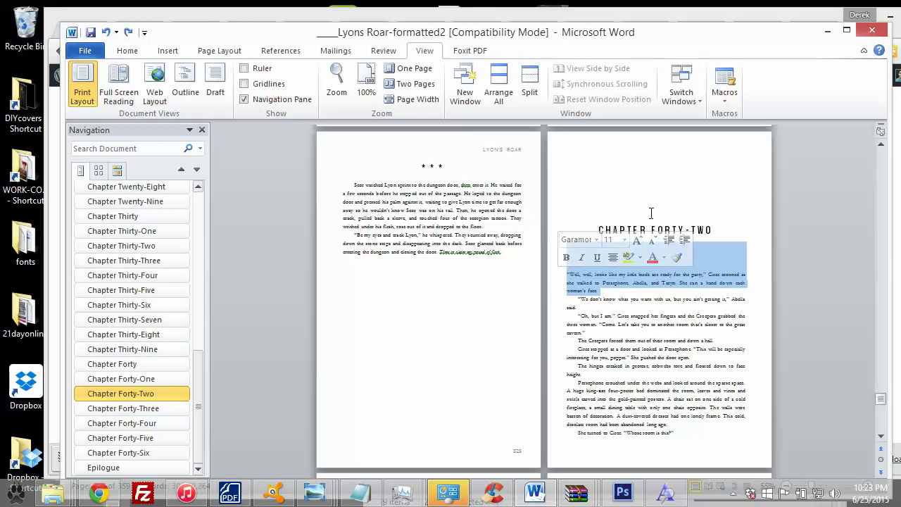
click(652, 230)
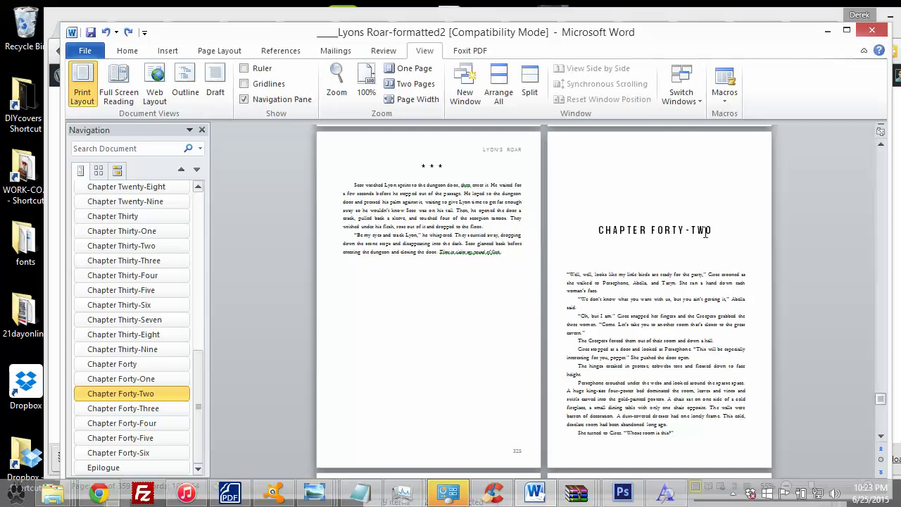
Set the spacing before the Chapter Forty-Two heading paragraph to 140 pt.
drag(716, 230, 602, 232)
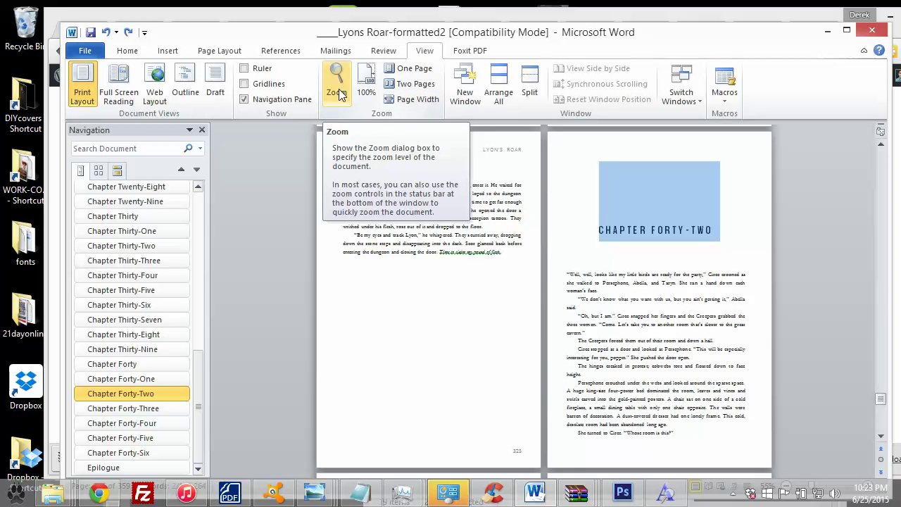
click(125, 51)
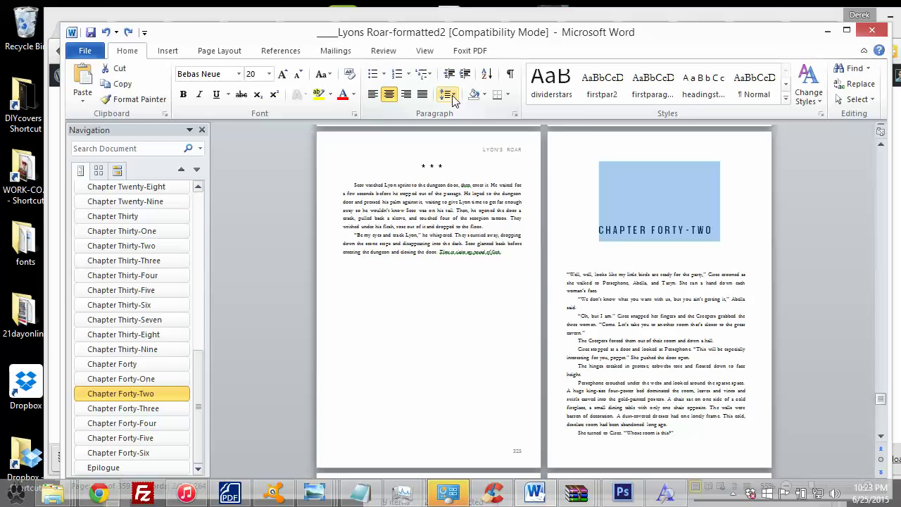
click(451, 94)
click(487, 214)
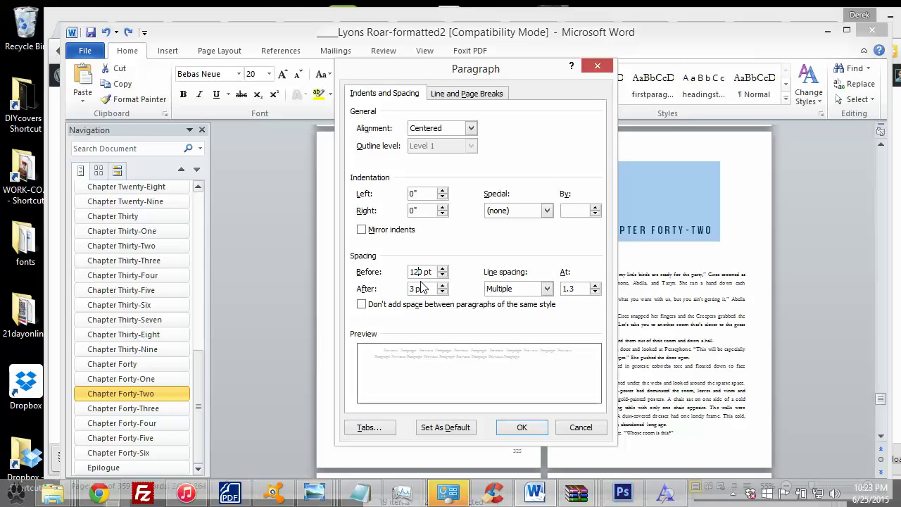
key(BackSpace)
text(4)
click(521, 427)
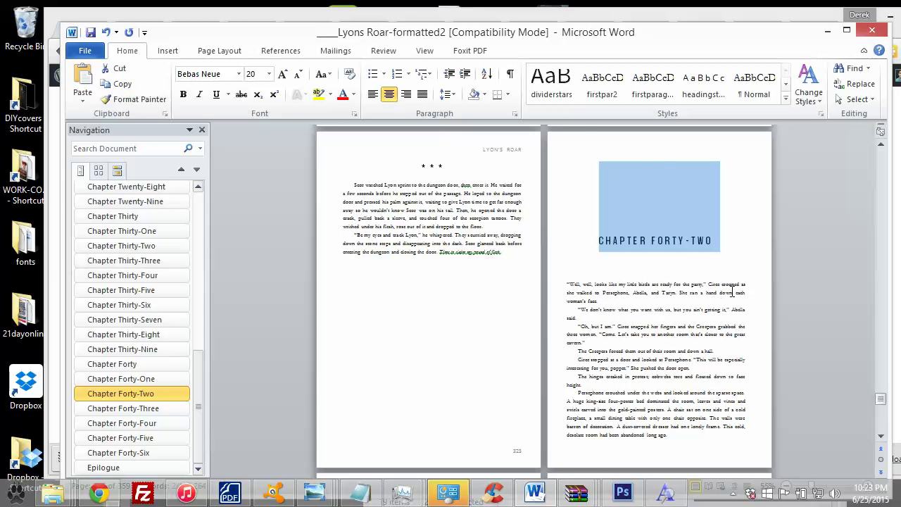
Set the spacing before the Chapter Forty-Two heading paragraph to 160 pt.
click(448, 95)
click(489, 213)
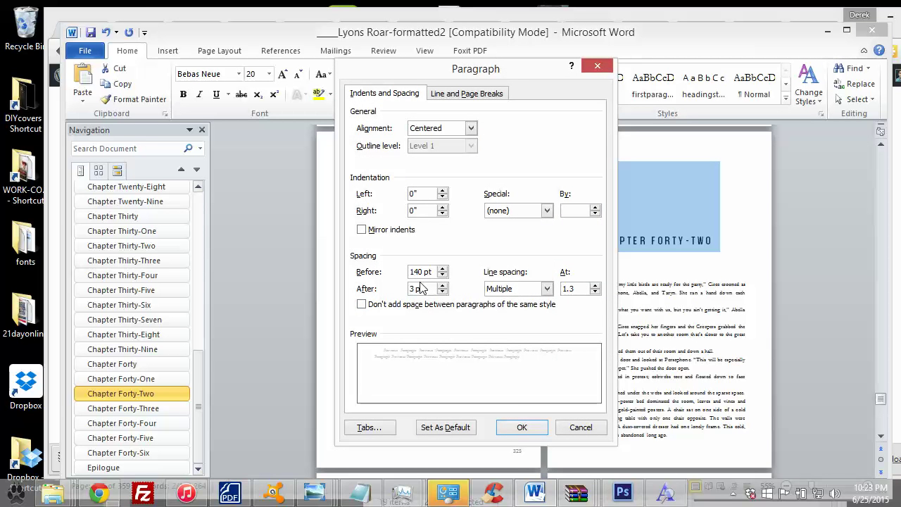
click(521, 427)
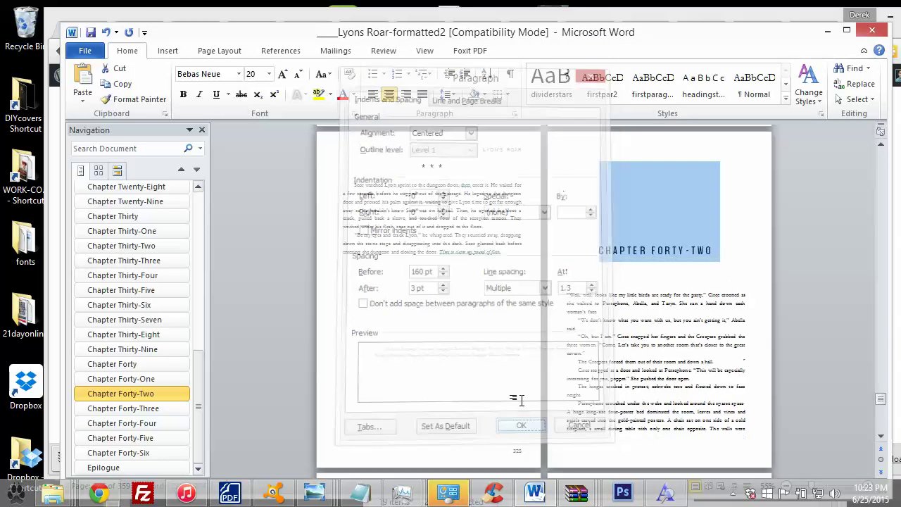
click(673, 245)
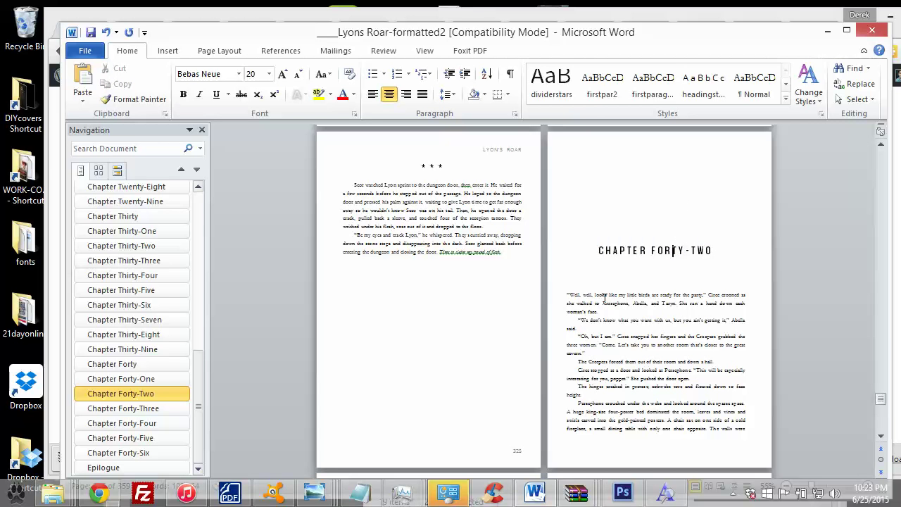
click(601, 304)
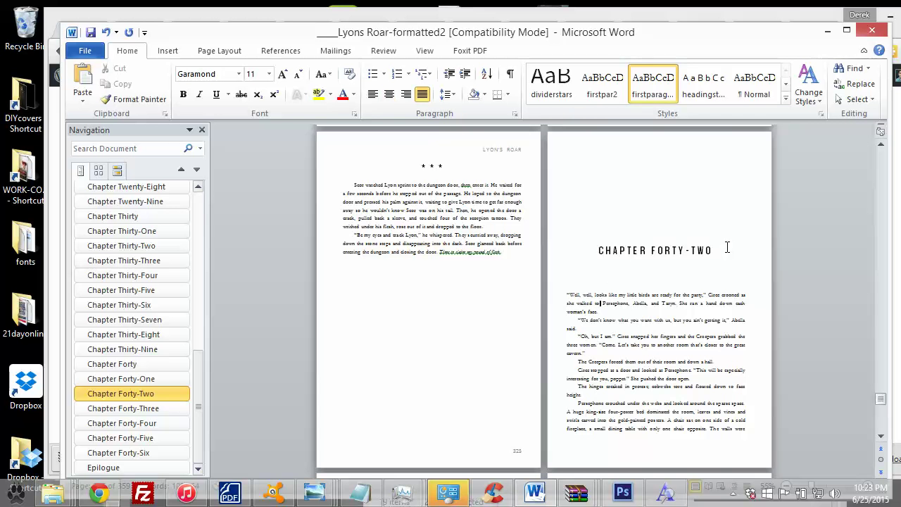
Update the Heading 1 style to match the formatting of the Chapter Forty-Two heading.
drag(727, 247, 620, 249)
right_click(620, 248)
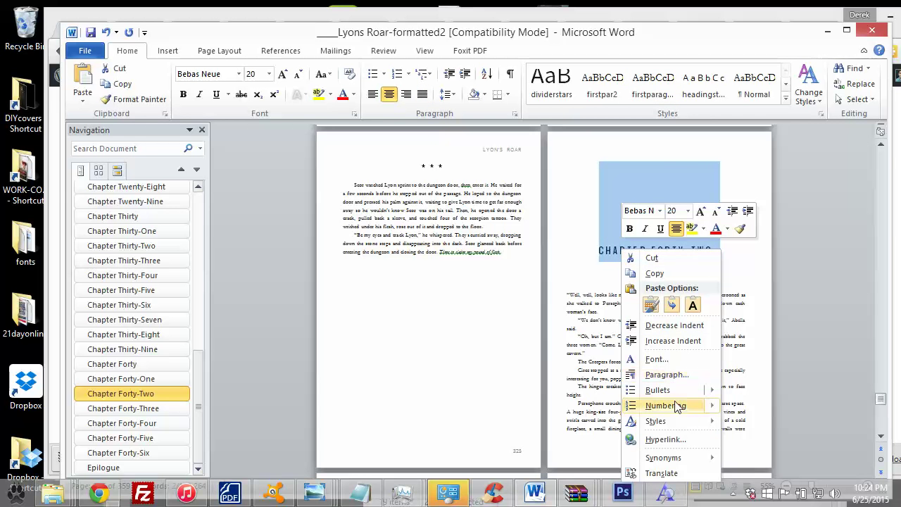
mouse_move(682, 422)
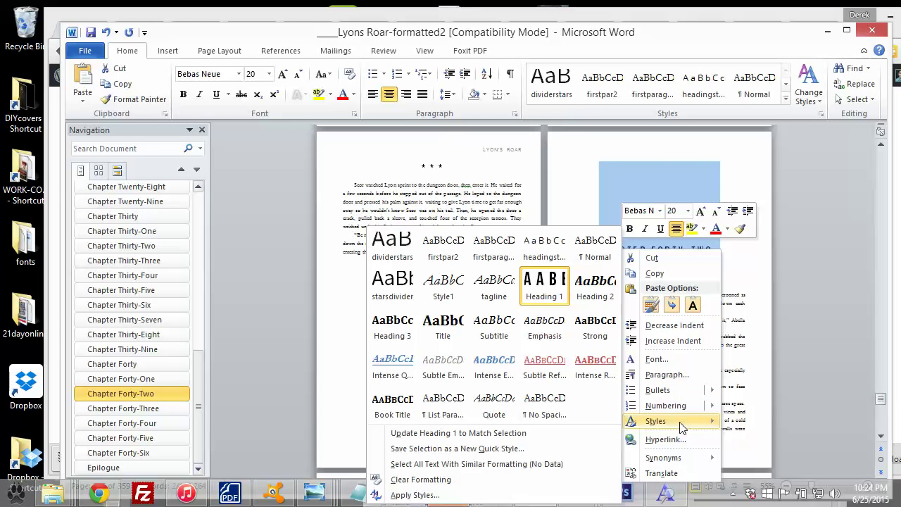
click(553, 433)
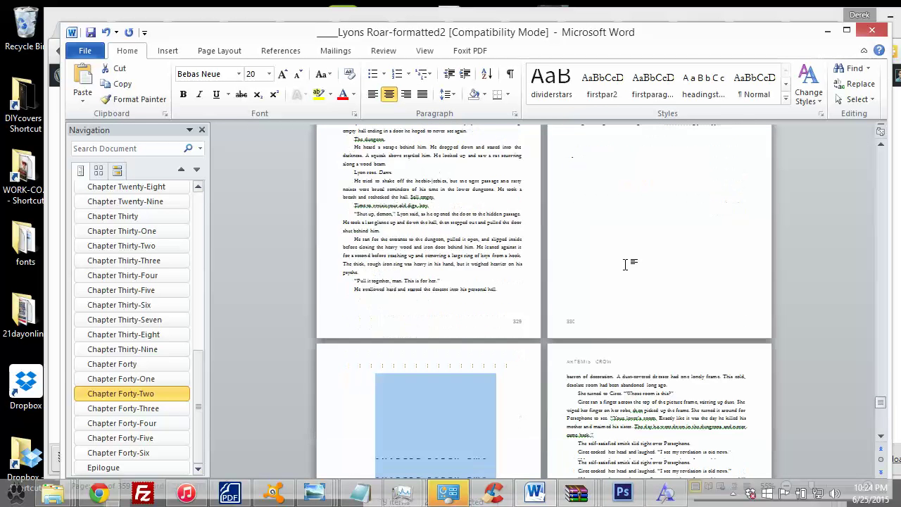
Check the page layout around the Chapter Forty-Two heading and the pages preceding it.
scroll(626, 261, down, 3)
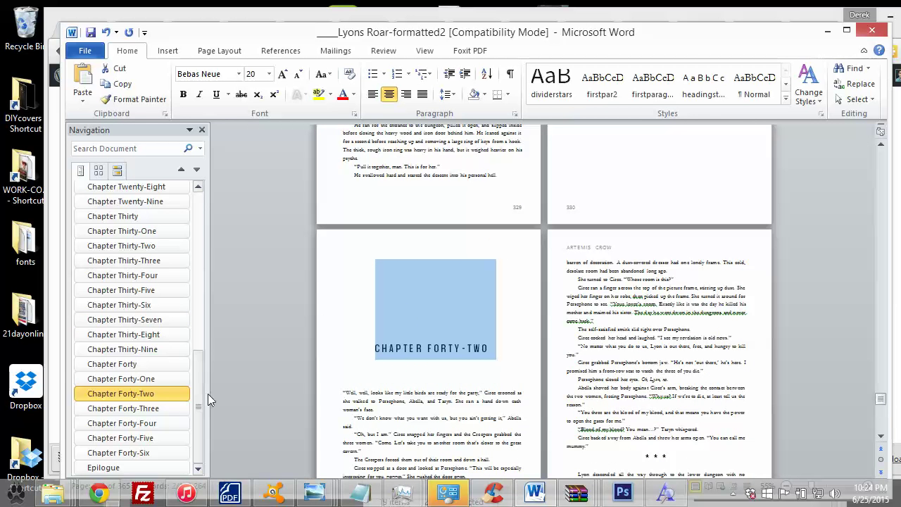
scroll(176, 361, up, 5)
scroll(176, 362, down, 5)
click(445, 349)
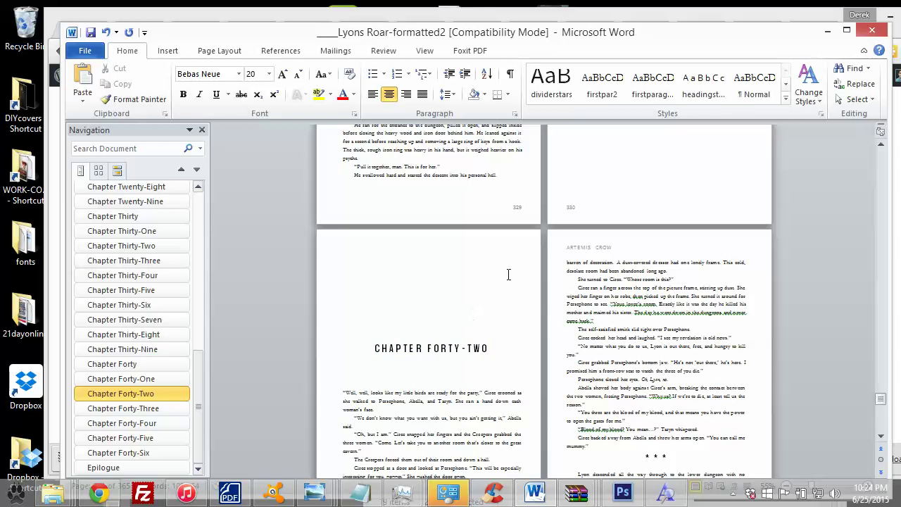
scroll(603, 232, up, 7)
scroll(607, 248, down, 4)
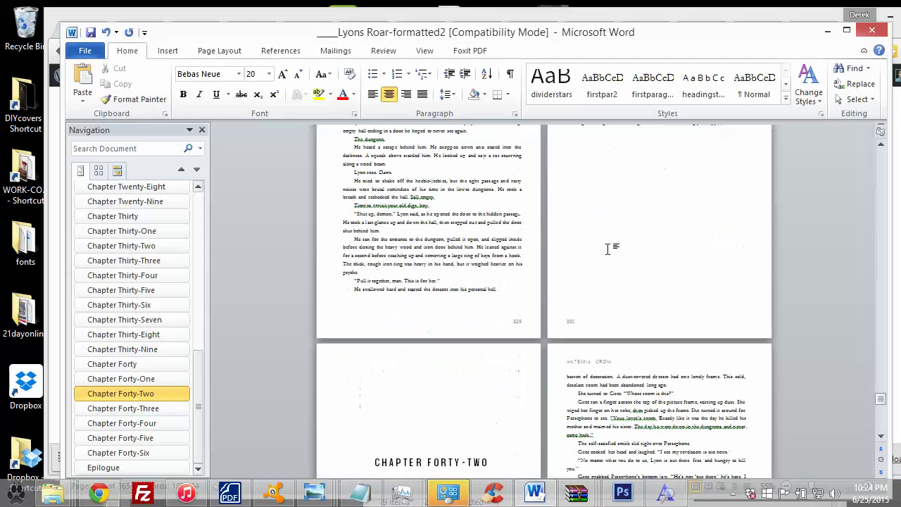
Examine the opening page of Chapter Forty-Two, from the heading down to the body text.
scroll(612, 218, down, 2)
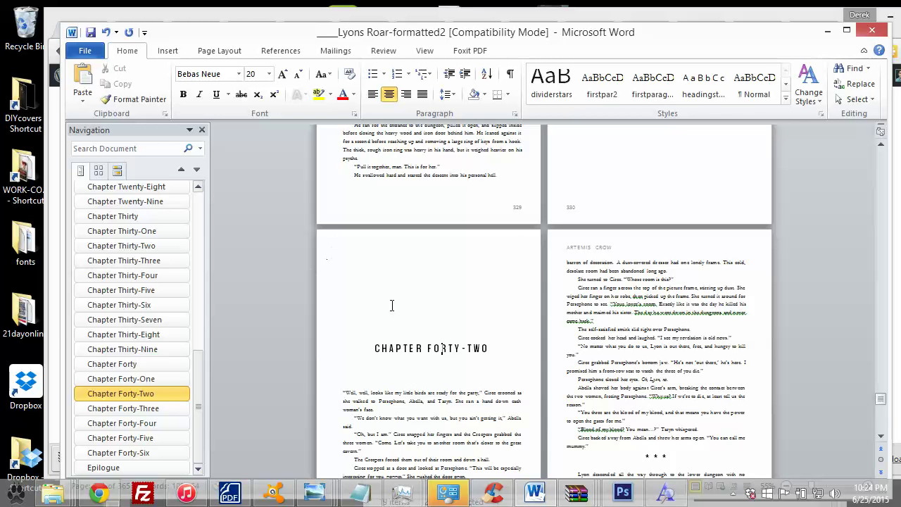
scroll(410, 256, down, 2)
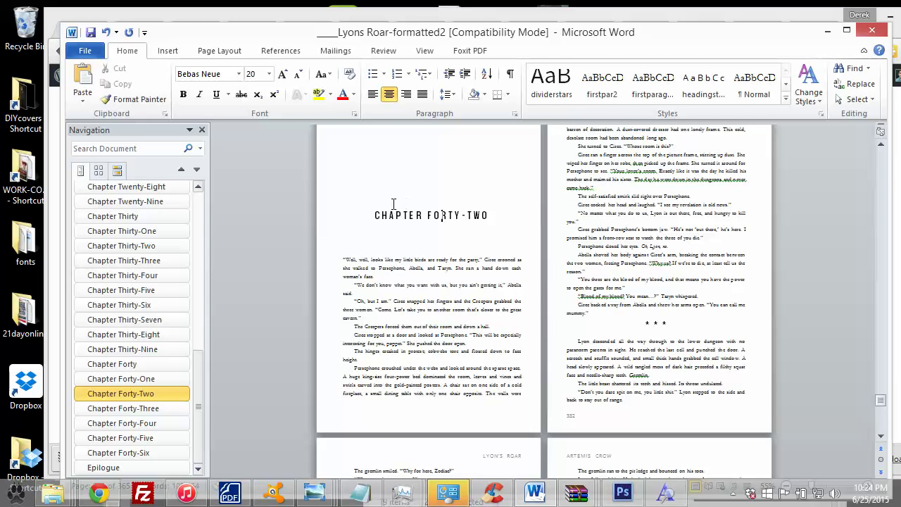
scroll(465, 348, up, 2)
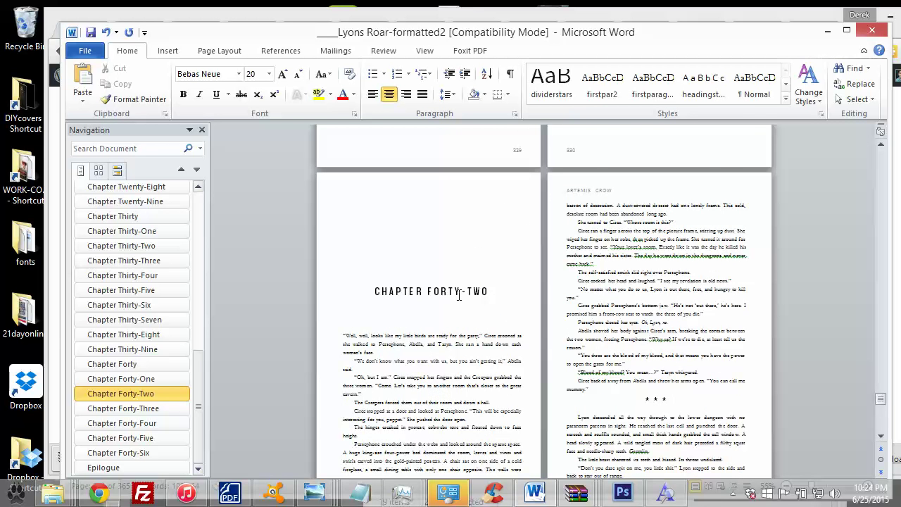
scroll(464, 288, down, 1)
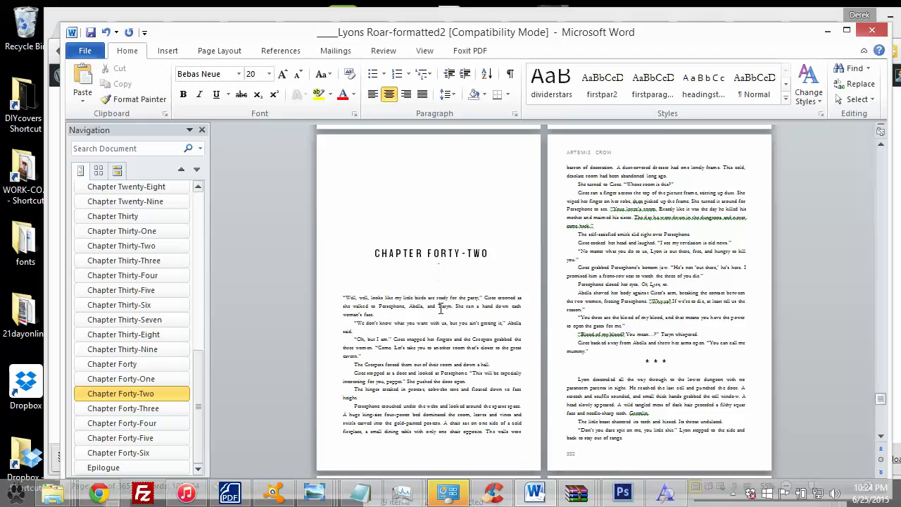
scroll(415, 303, down, 1)
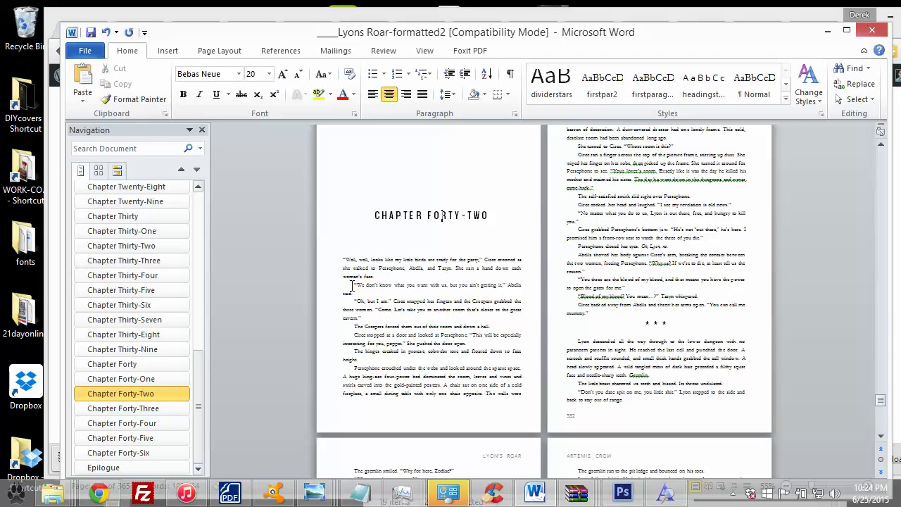
View the document at 100% zoom and select the first two paragraphs under the Chapter Forty-Two heading.
drag(352, 286, 536, 394)
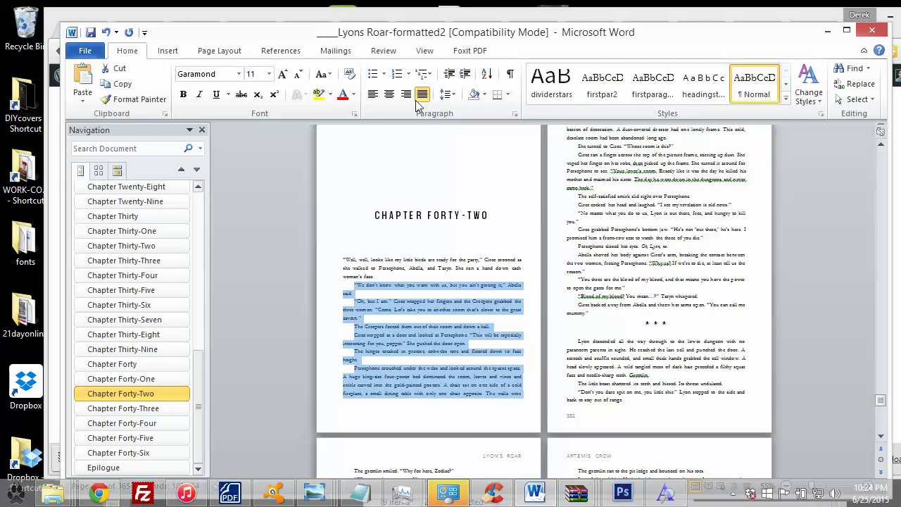
click(424, 50)
click(370, 80)
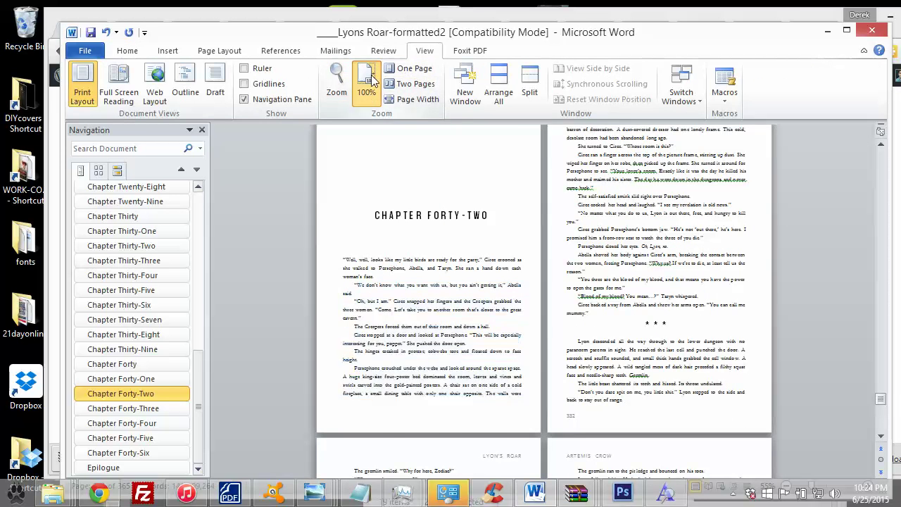
scroll(458, 218, up, 6)
click(456, 218)
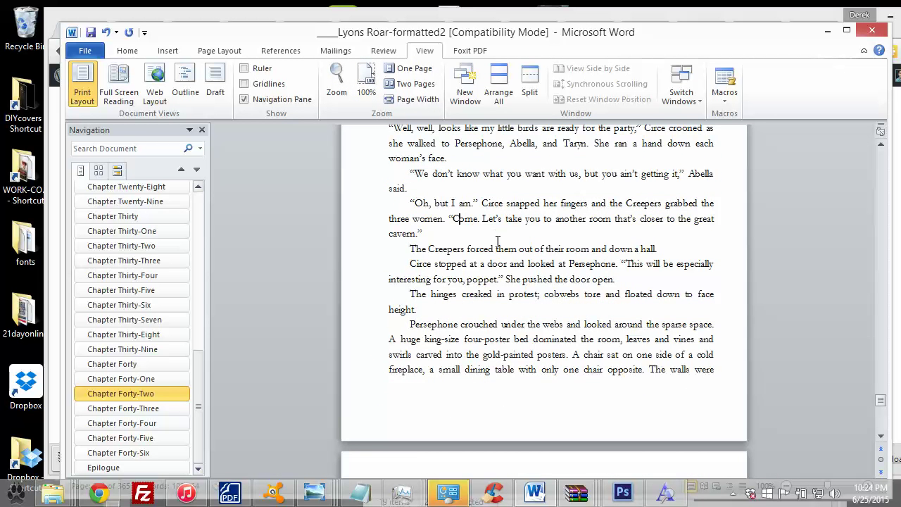
scroll(484, 304, up, 4)
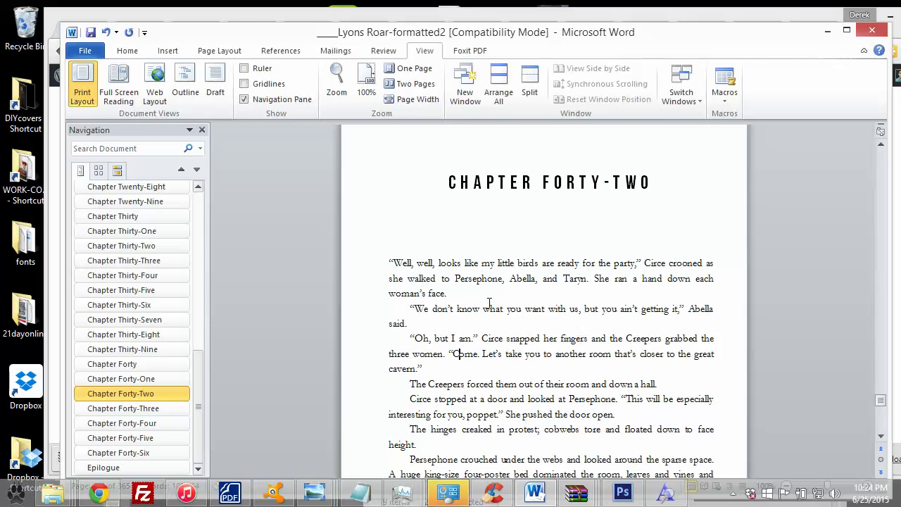
drag(388, 262, 507, 329)
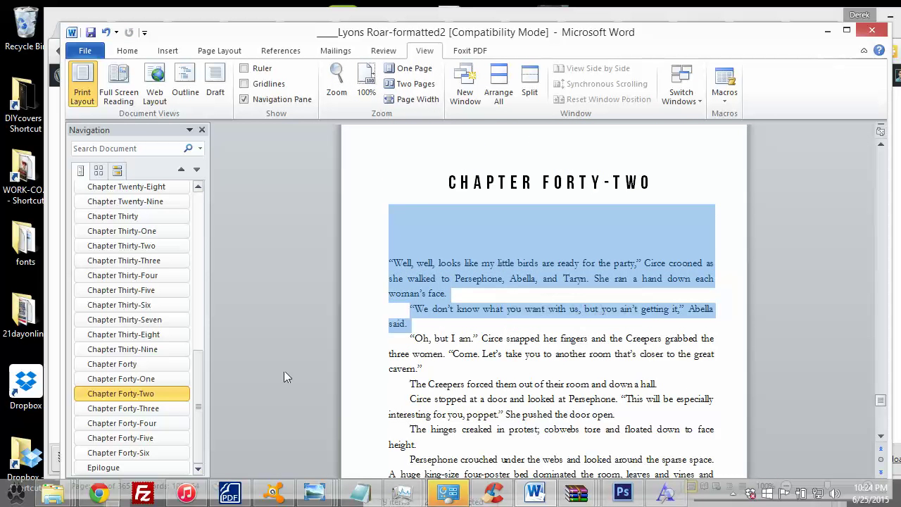
Switch to Chrome and find the body font recommendations on the diybookformats.com start page.
click(99, 493)
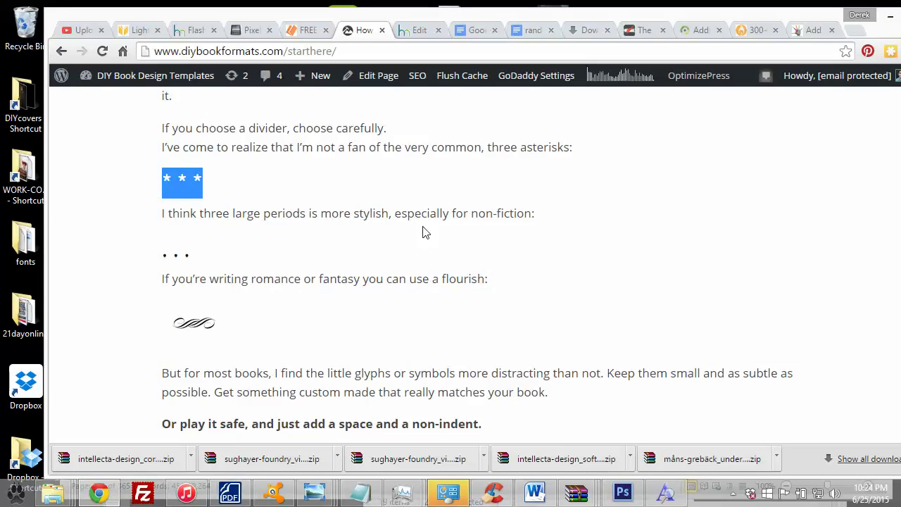
scroll(297, 165, down, 20)
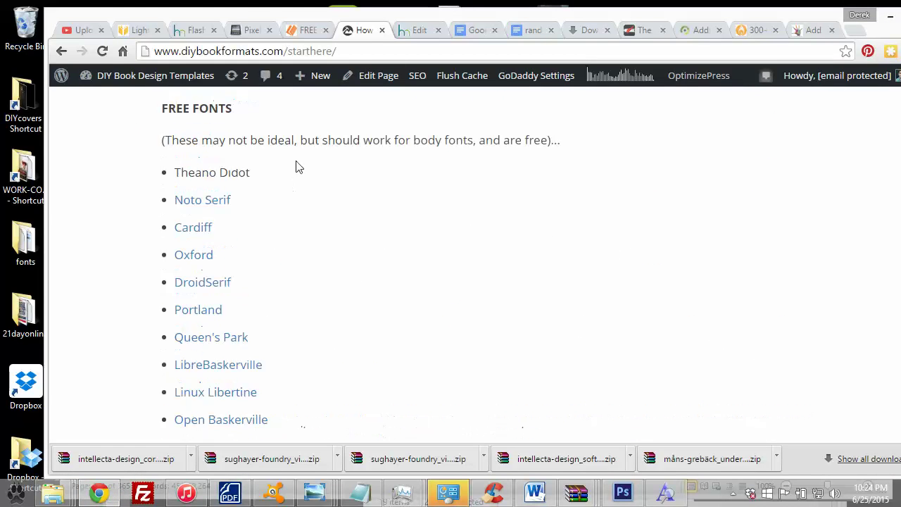
scroll(315, 169, up, 7)
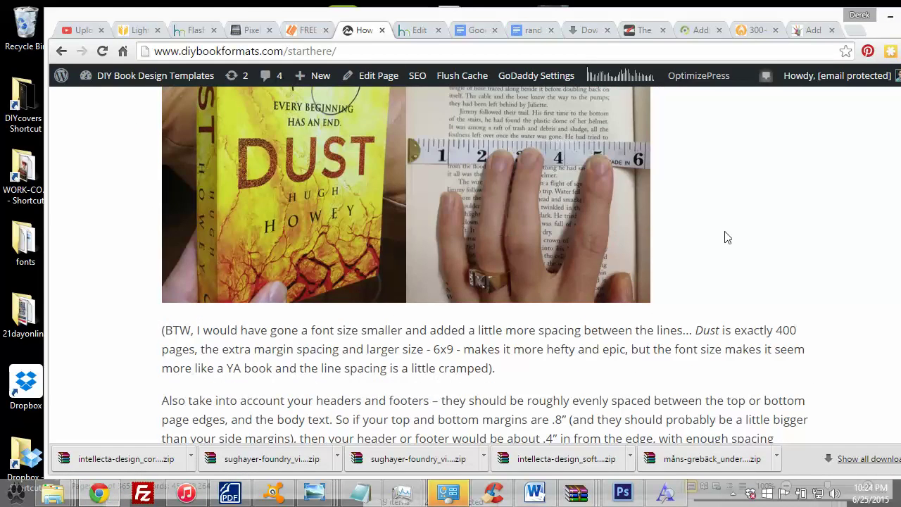
scroll(296, 281, down, 5)
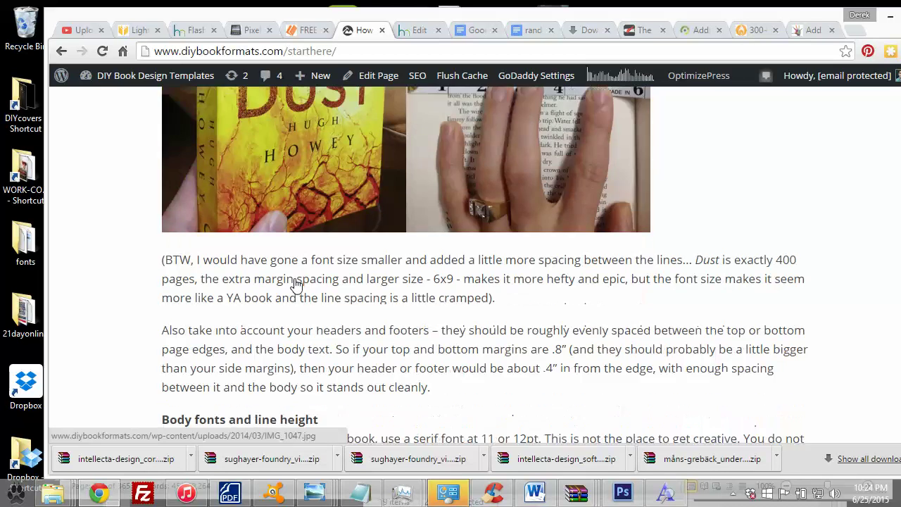
scroll(288, 271, down, 2)
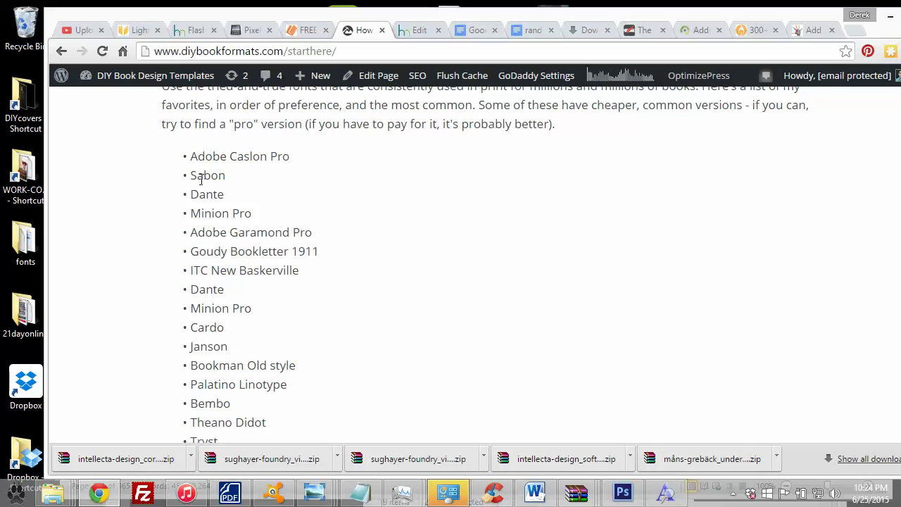
scroll(195, 275, down, 2)
scroll(212, 267, down, 4)
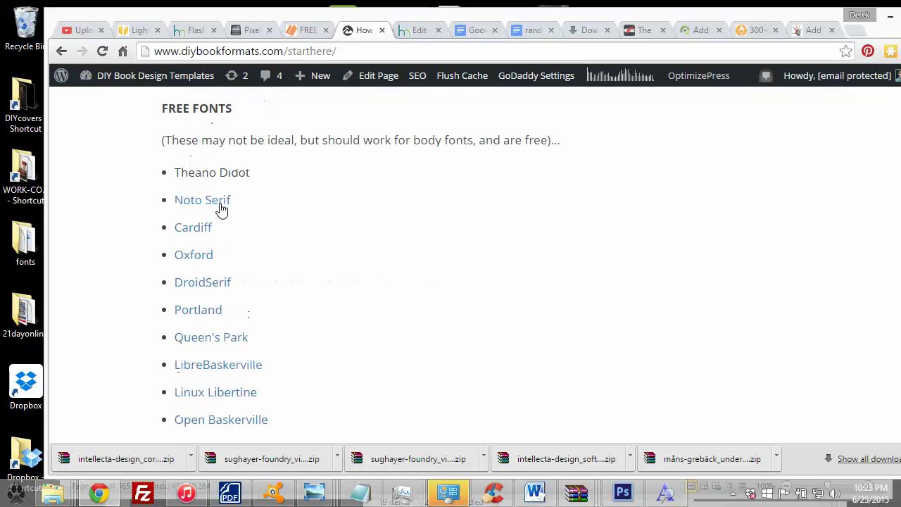
Read through the list of free body fonts, from Theano Didot to Angleterre.
scroll(218, 195, up, 1)
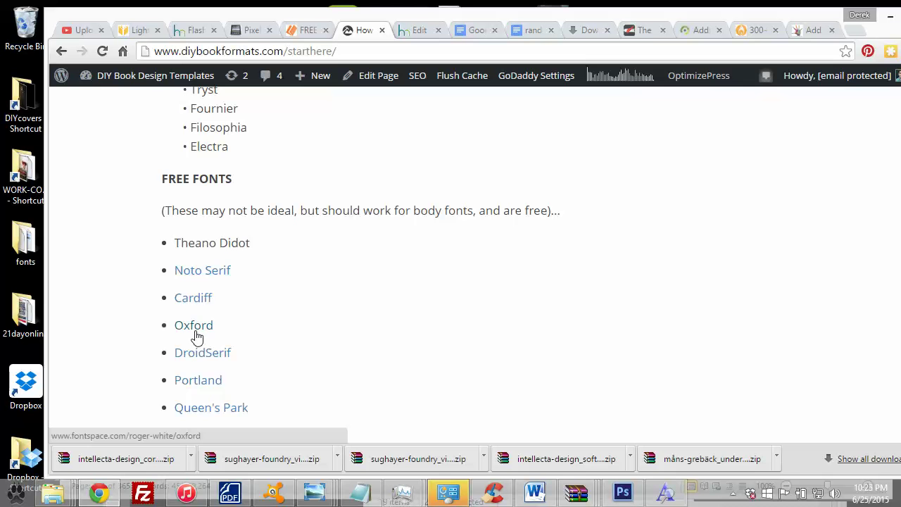
scroll(206, 361, down, 3)
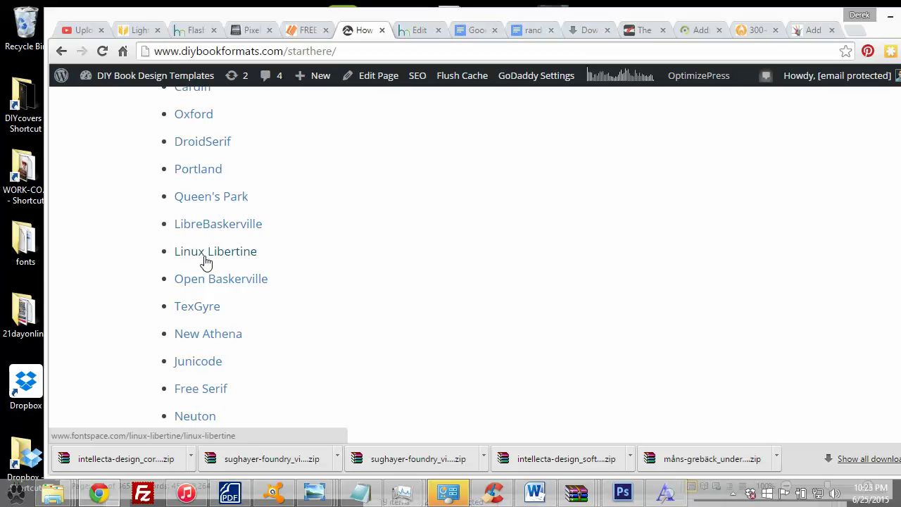
scroll(206, 281, down, 1)
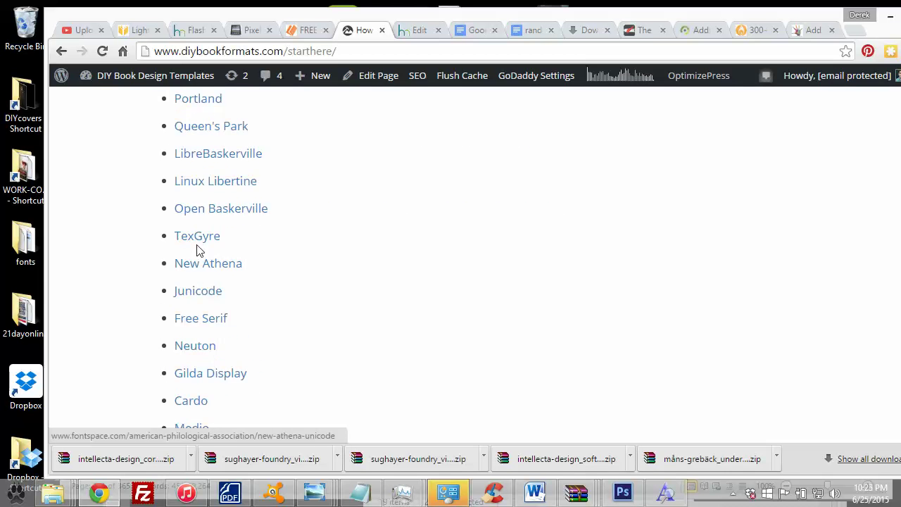
scroll(196, 243, down, 6)
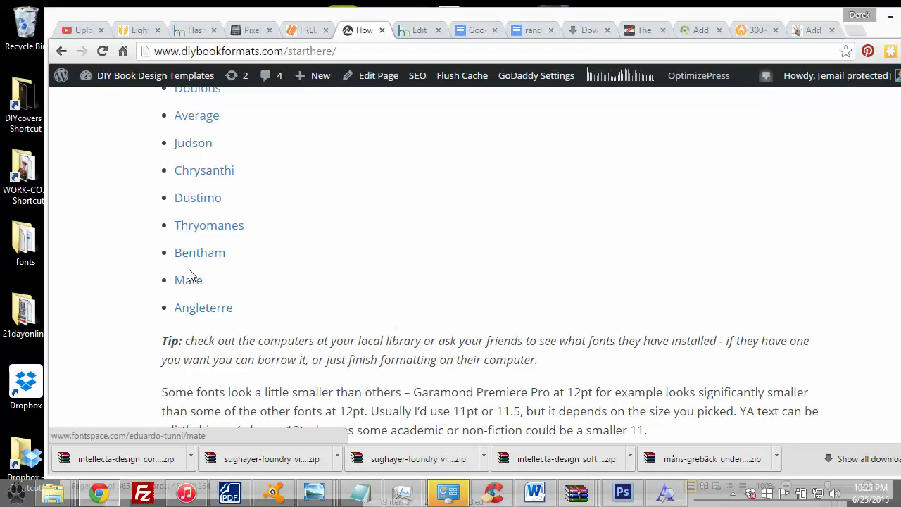
scroll(200, 242, up, 7)
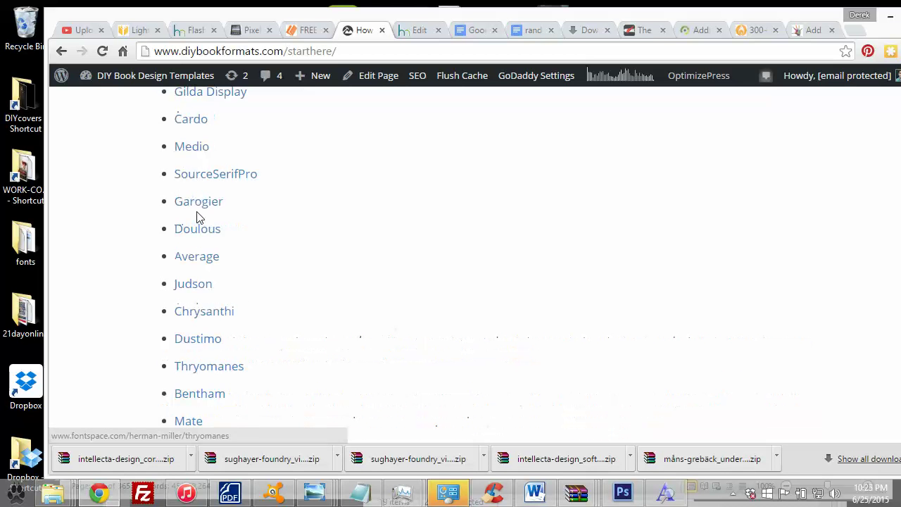
scroll(196, 200, up, 2)
scroll(190, 202, down, 9)
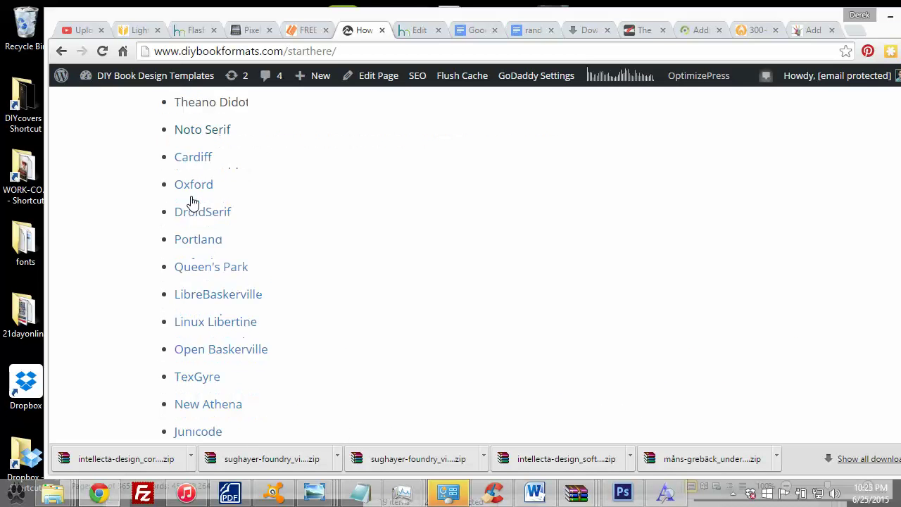
Review the list of preferred print body fonts above the free ones, starting with Adobe Caslon Pro.
scroll(186, 245, up, 10)
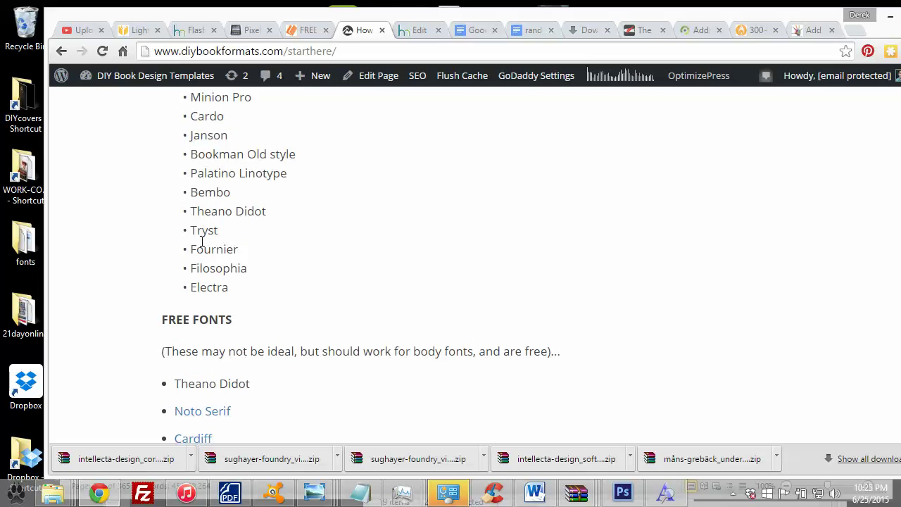
scroll(208, 242, up, 2)
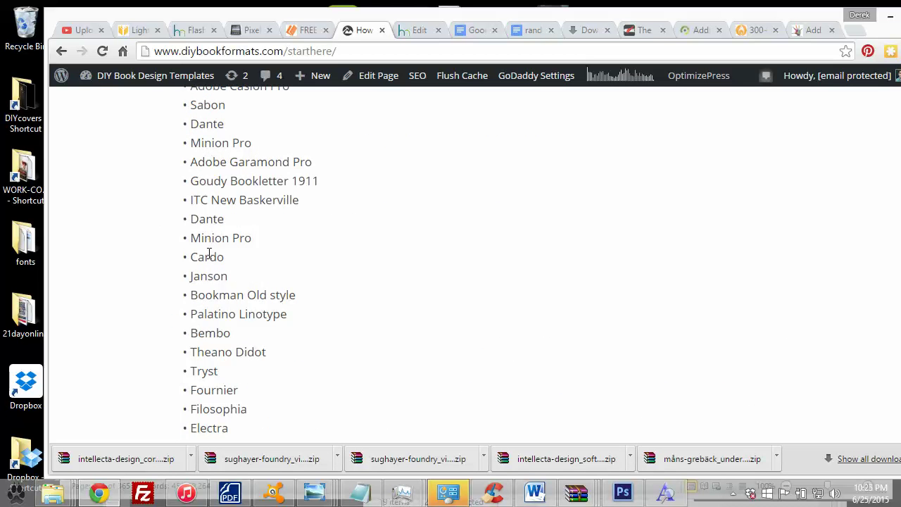
scroll(212, 159, up, 2)
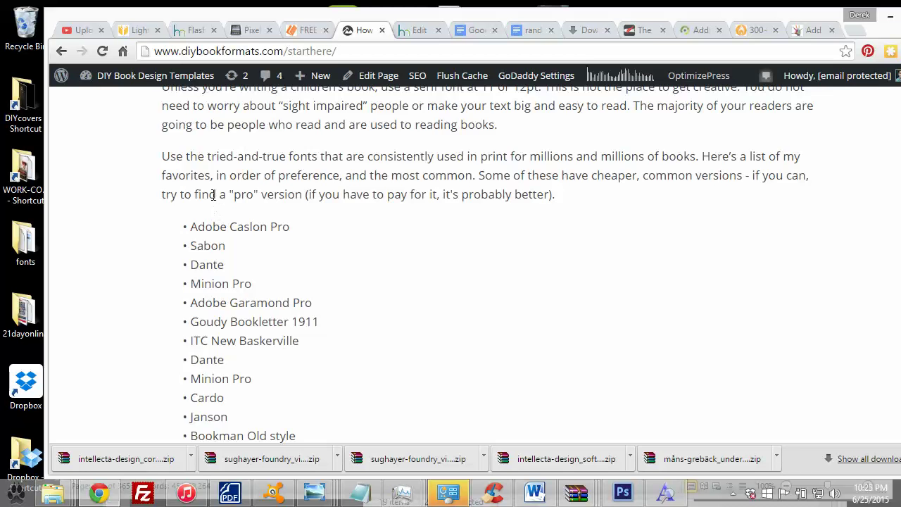
scroll(213, 258, down, 5)
scroll(214, 223, up, 3)
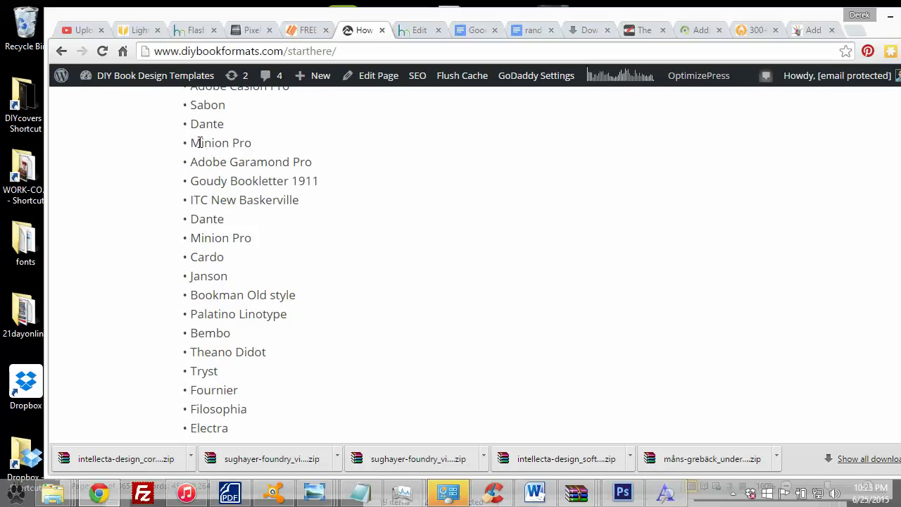
Return to Word and check the font settings of Chapter Forty-Two's opening paragraph.
click(890, 14)
click(434, 278)
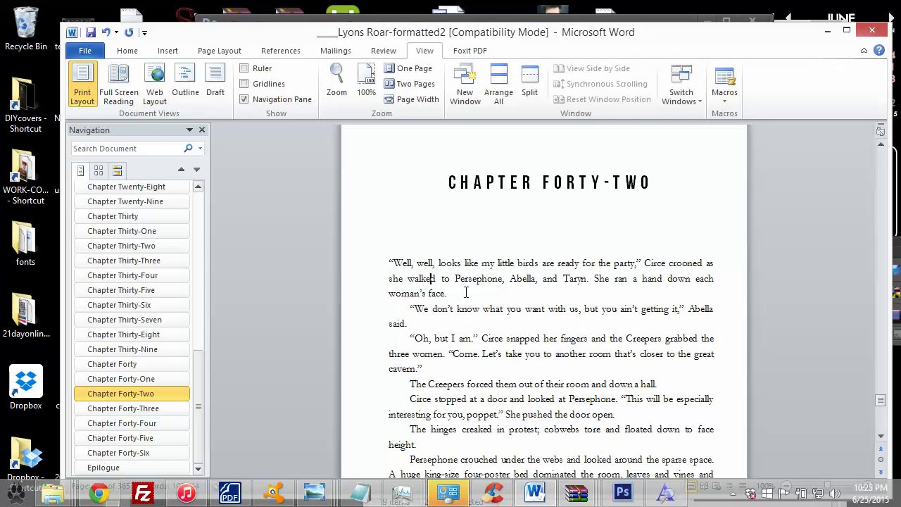
drag(465, 296, 381, 243)
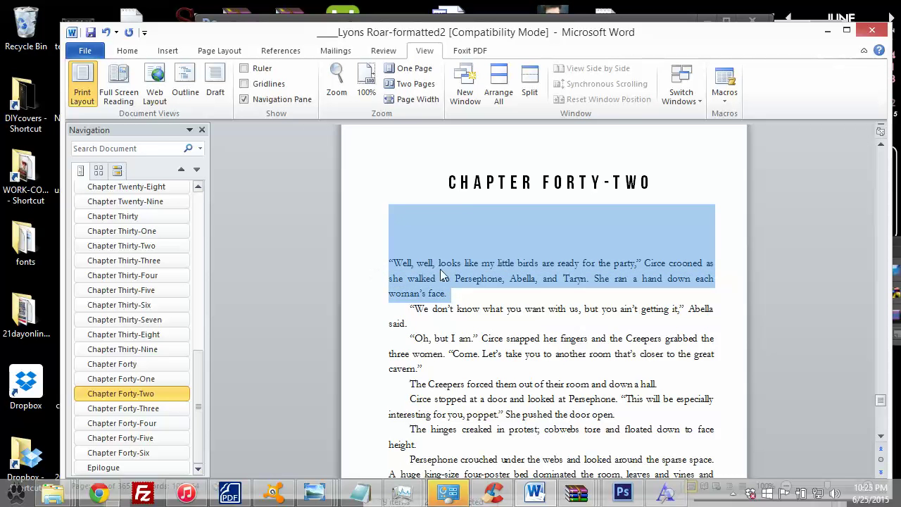
scroll(499, 295, up, 1)
scroll(499, 296, up, 4)
scroll(499, 299, down, 5)
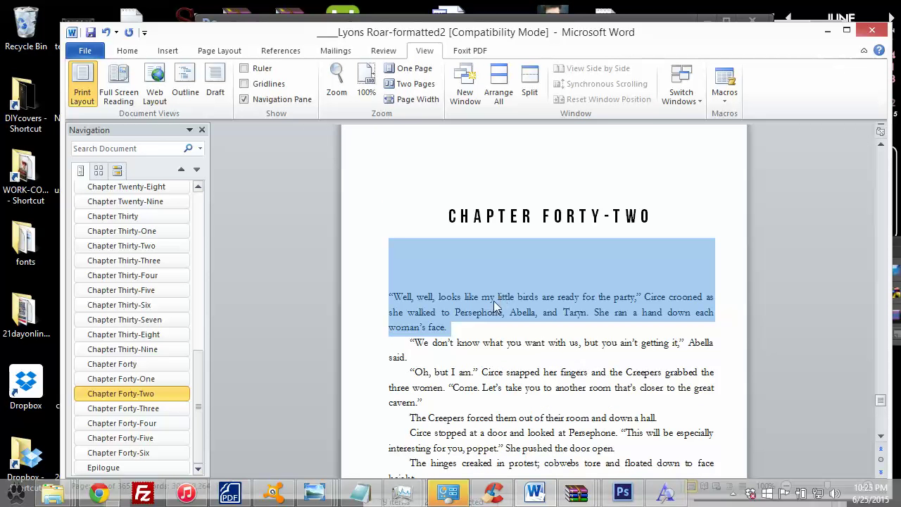
click(128, 51)
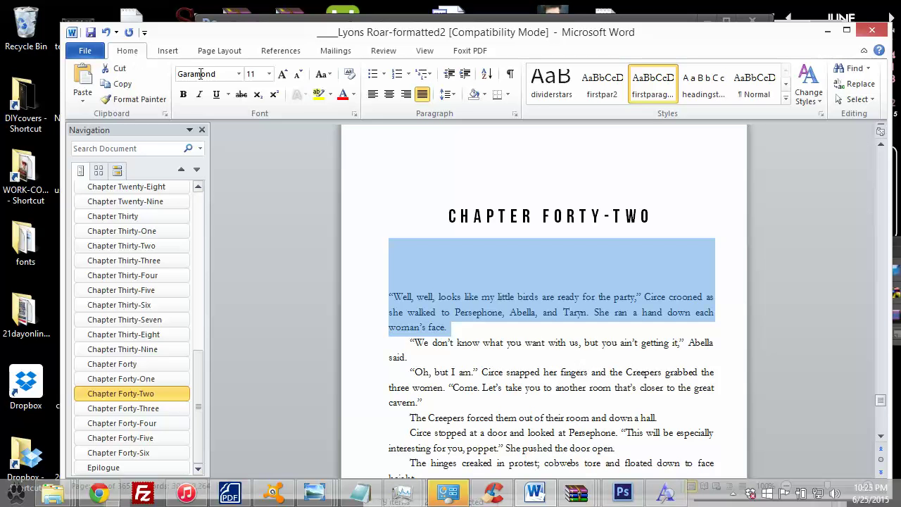
click(453, 304)
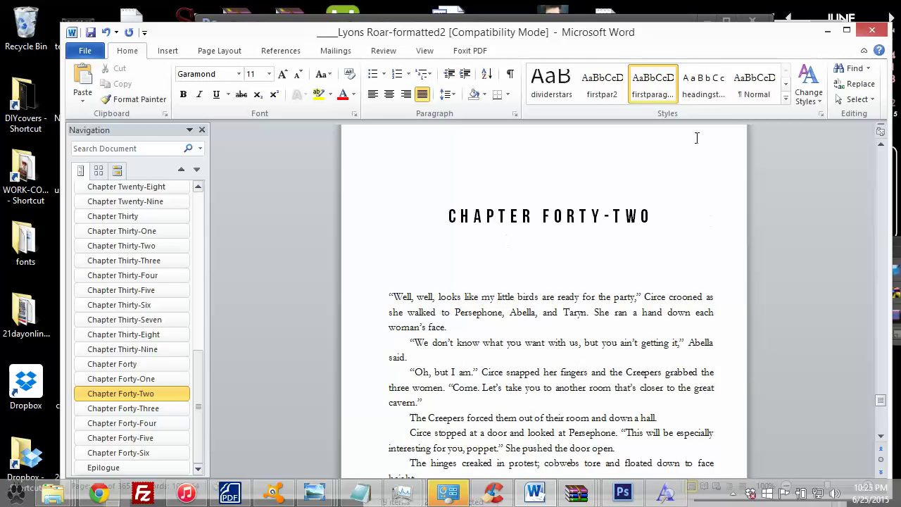
Reposition the Word window and examine the Chapter Forty-Two body text down to the asterisk scene break.
drag(795, 35, 776, 28)
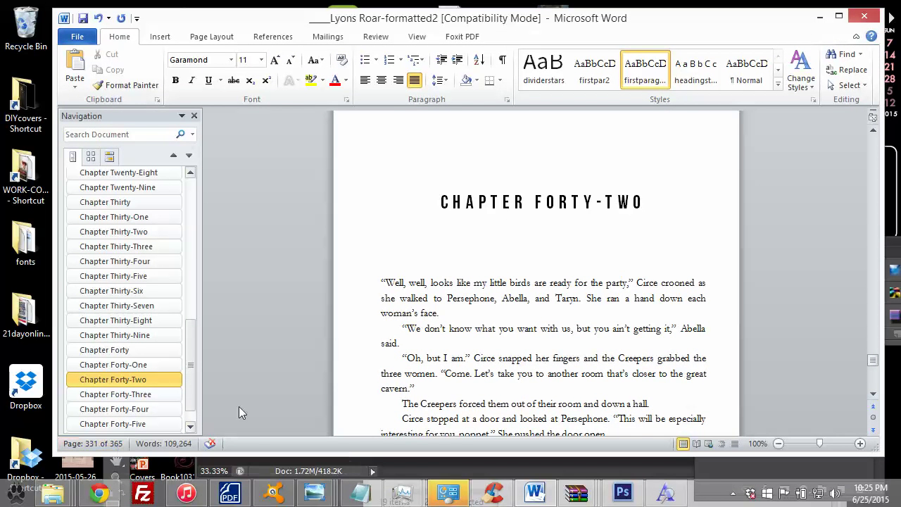
click(463, 356)
scroll(464, 338, down, 4)
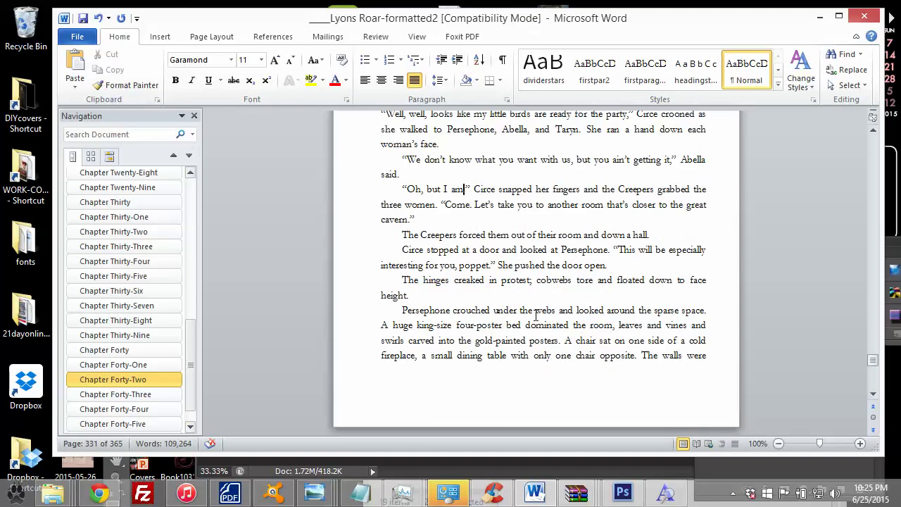
scroll(535, 315, down, 5)
scroll(192, 351, down, 1)
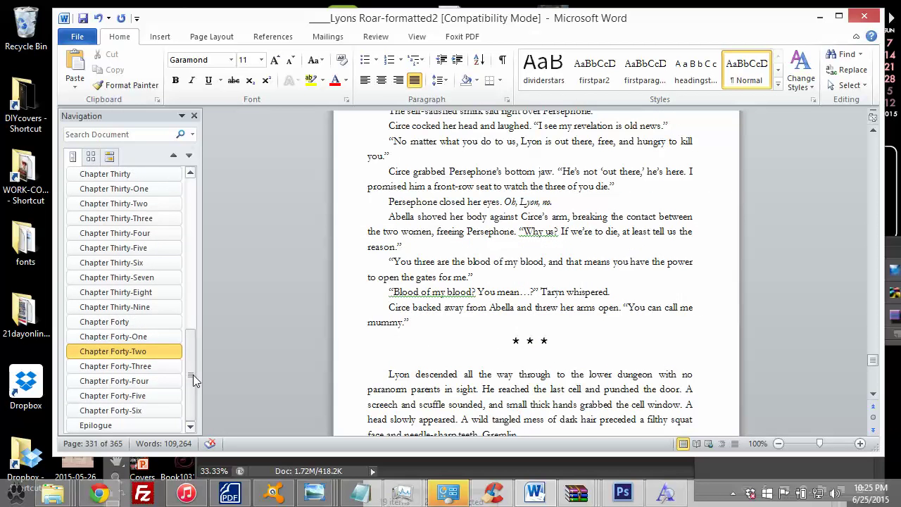
scroll(533, 342, up, 3)
scroll(533, 343, down, 10)
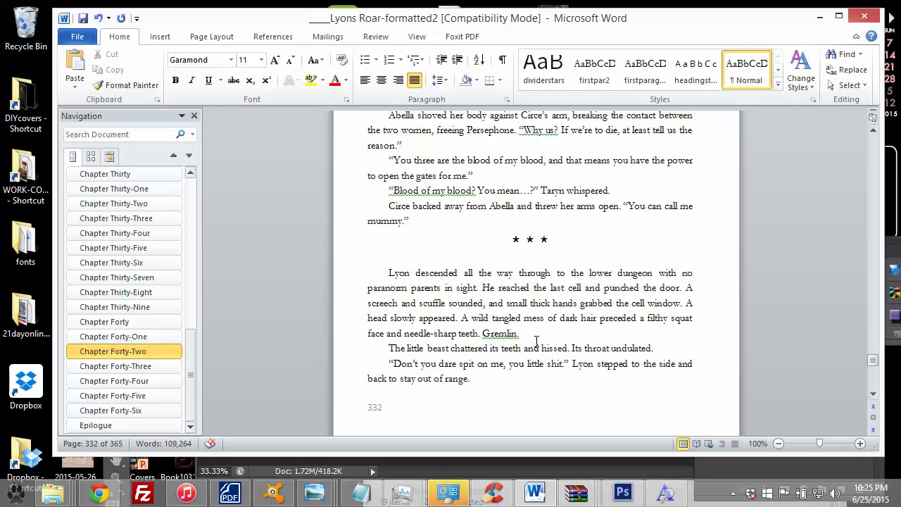
Replace the stray "e" scene-break marker before the paragraph starting "Llewellyn sat" with a copy of the centred "* * *" divider.
scroll(461, 322, down, 8)
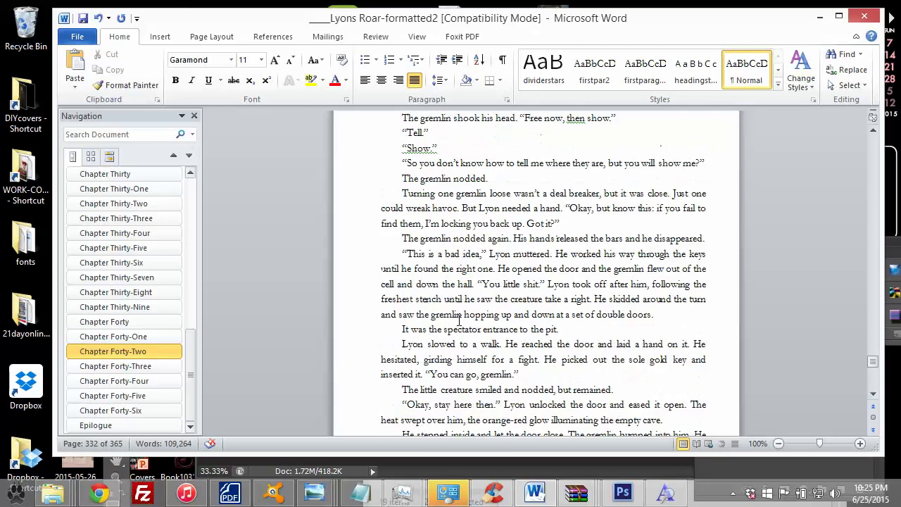
scroll(464, 325, up, 9)
scroll(465, 325, down, 15)
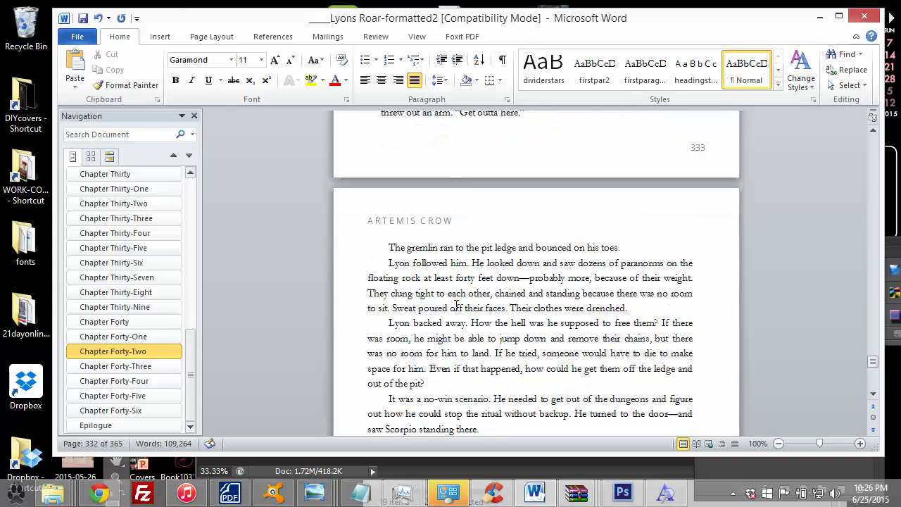
scroll(457, 310, down, 20)
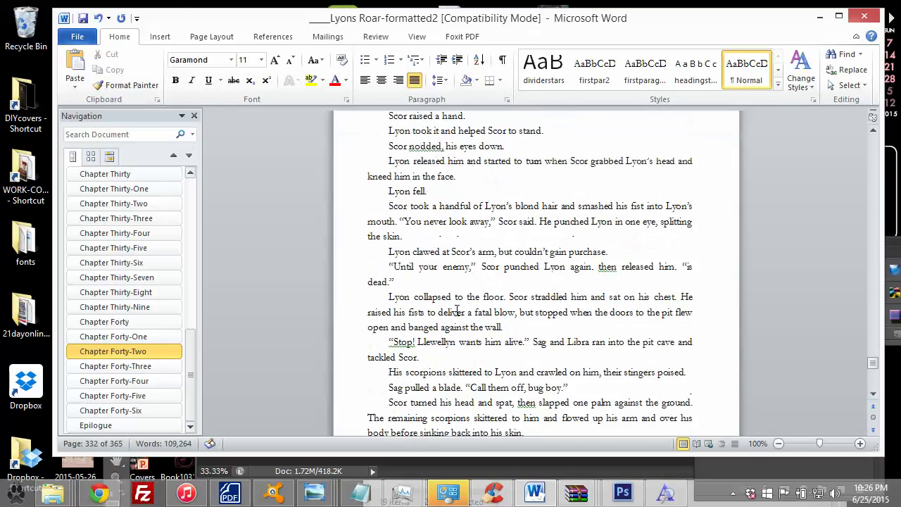
scroll(456, 312, up, 5)
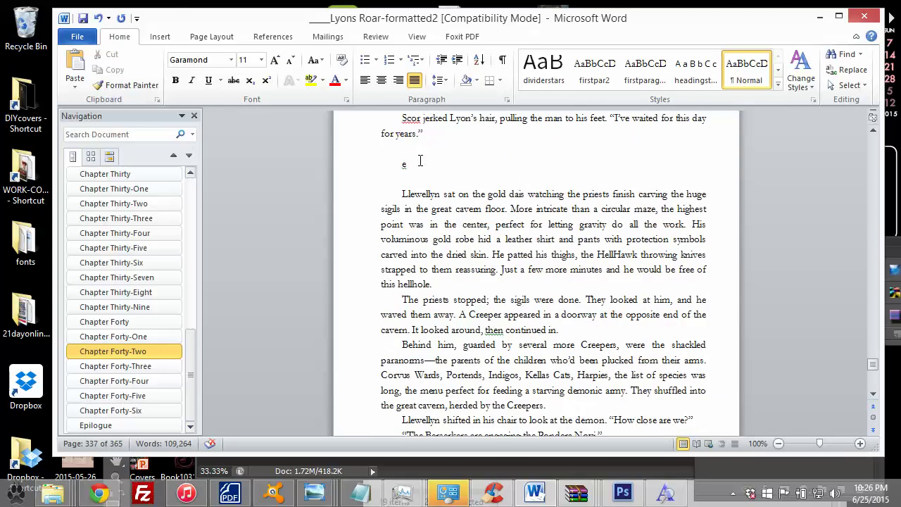
drag(389, 164, 413, 169)
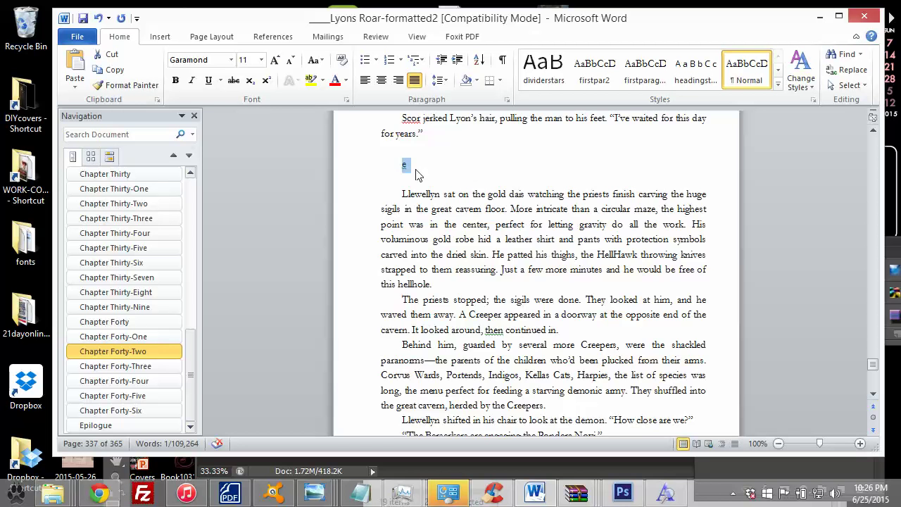
scroll(432, 225, up, 3)
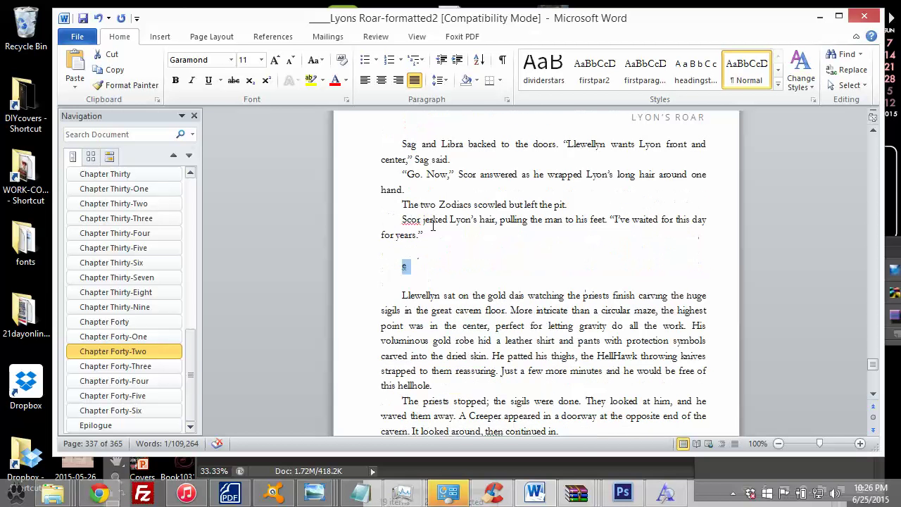
click(427, 267)
drag(442, 266, 389, 266)
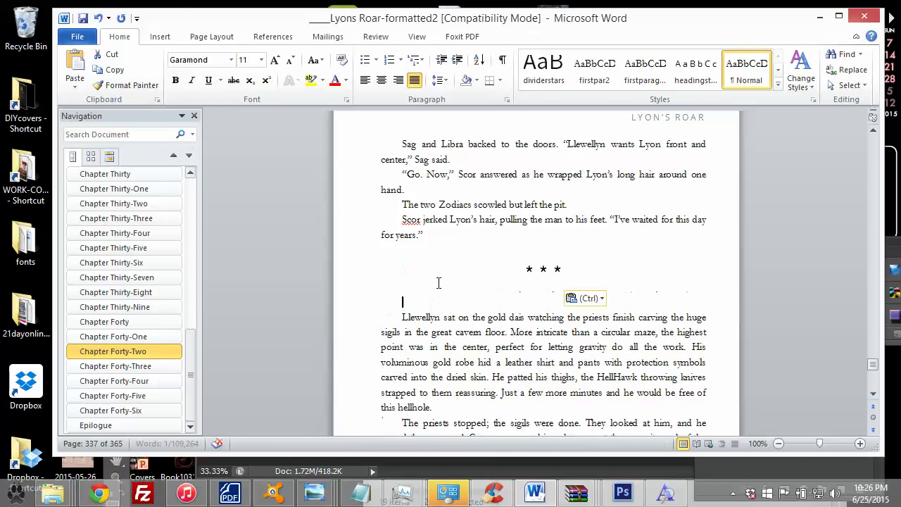
Remove the extra empty line between the asterisk divider and the paragraph starting "Llewellyn sat".
click(535, 270)
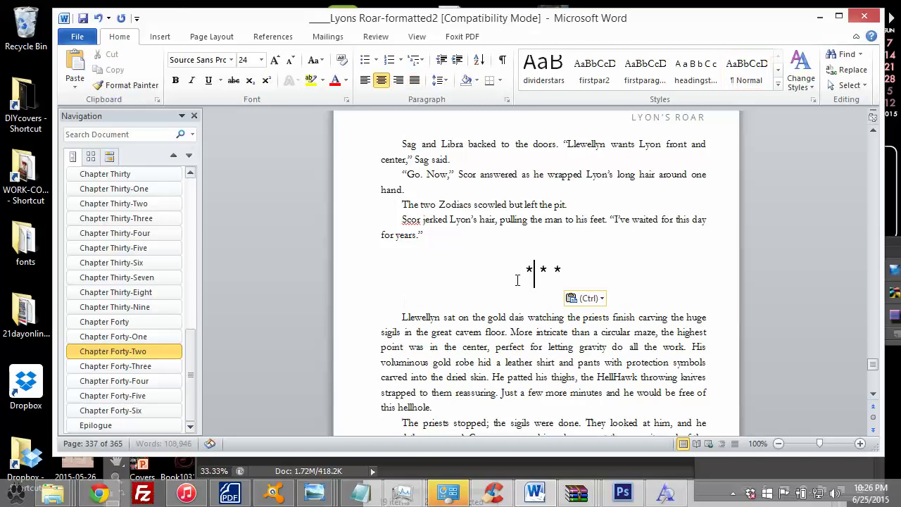
click(459, 303)
key(BackSpace)
key(BackSpace)
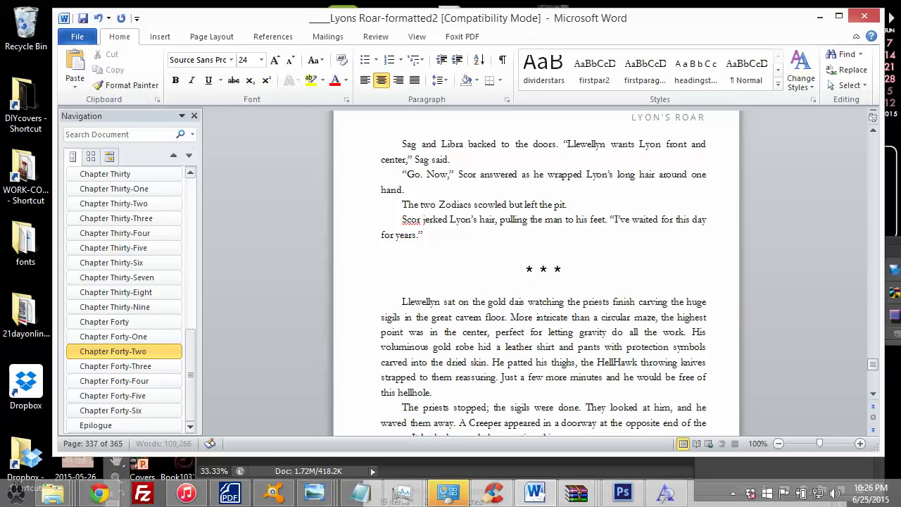
Check the spacing above the asterisk divider and its font settings.
click(451, 247)
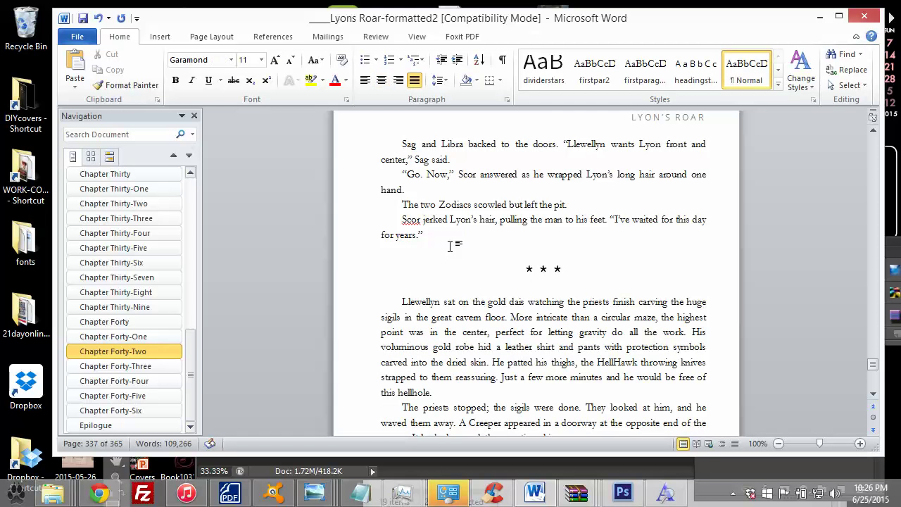
key(BackSpace)
key(Return)
click(553, 261)
drag(572, 266, 519, 265)
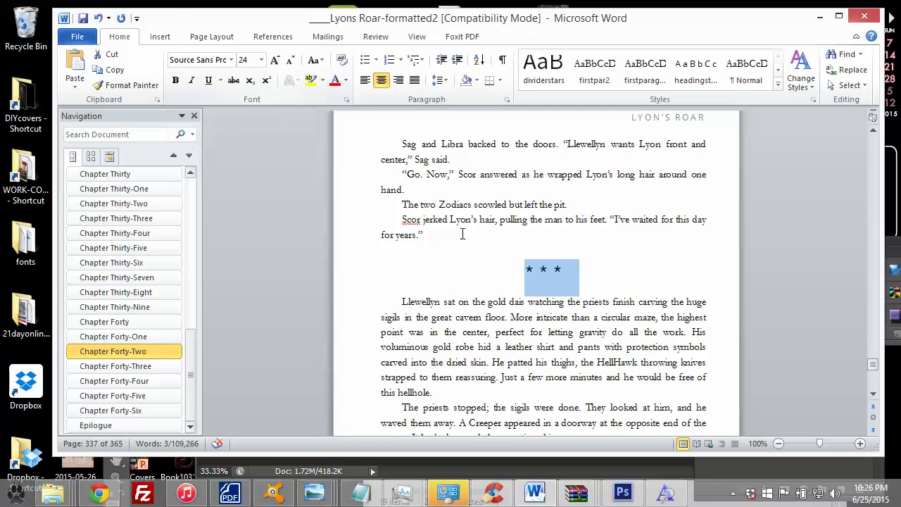
click(575, 274)
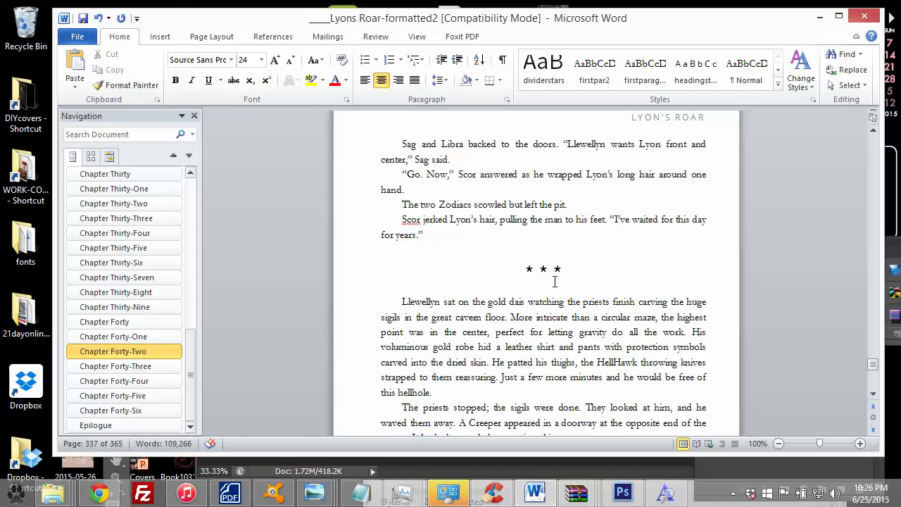
Add a new body-text line reading "***" between the divider and the paragraph starting "Llewellyn sat".
text(**)
key(BackSpace)
key(BackSpace)
click(402, 301)
key(Return)
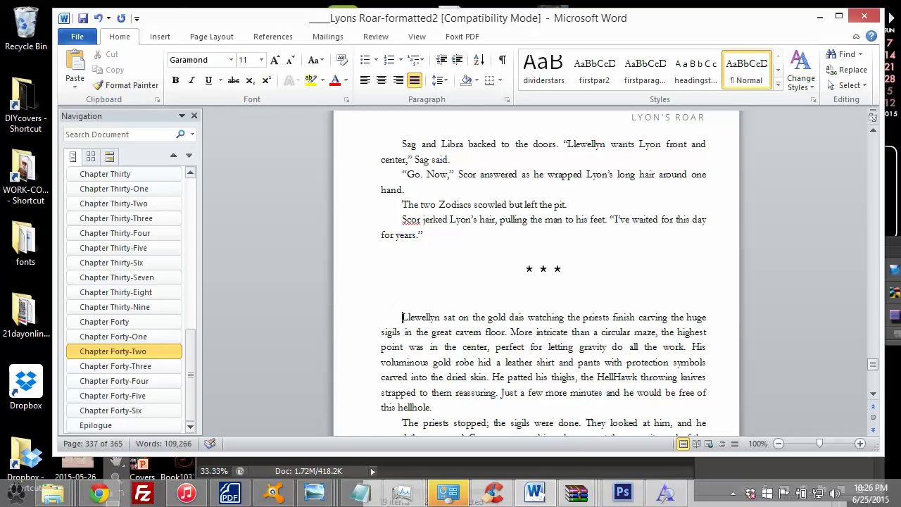
key(Up)
text(***)
Set the font size of the plain "***" line to 22.
drag(430, 301, 382, 300)
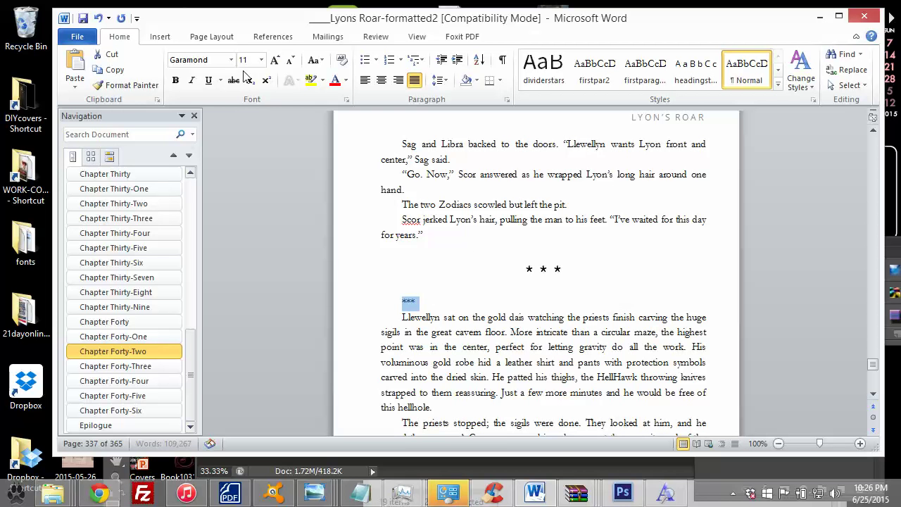
click(275, 60)
click(261, 61)
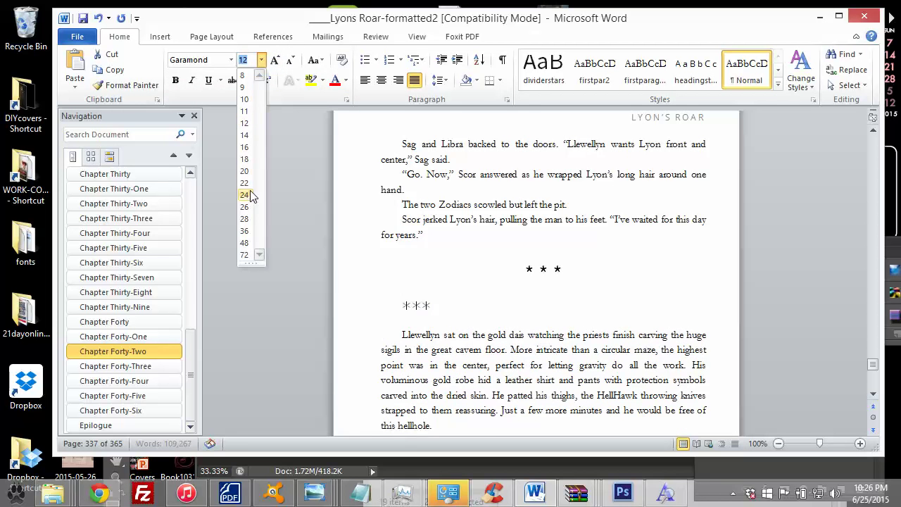
click(246, 183)
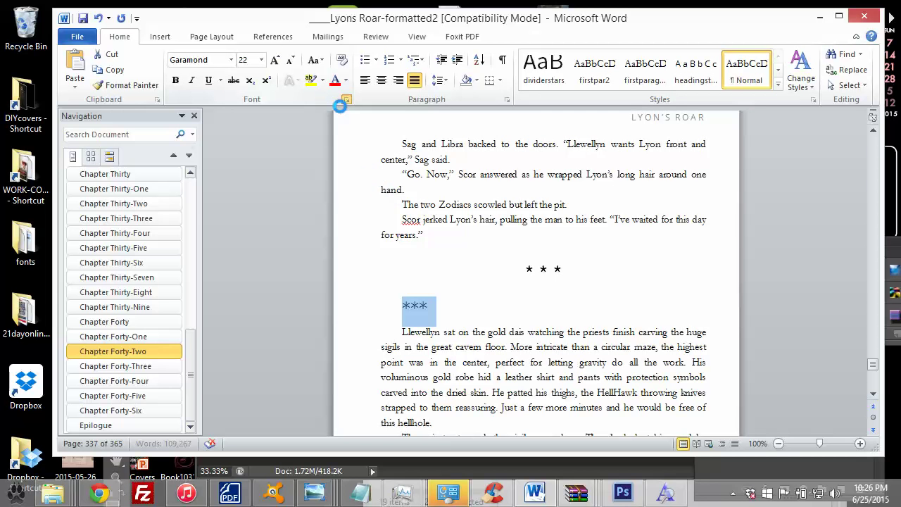
Expand the character spacing of the plain asterisks by 5.1 pt.
click(345, 99)
click(184, 153)
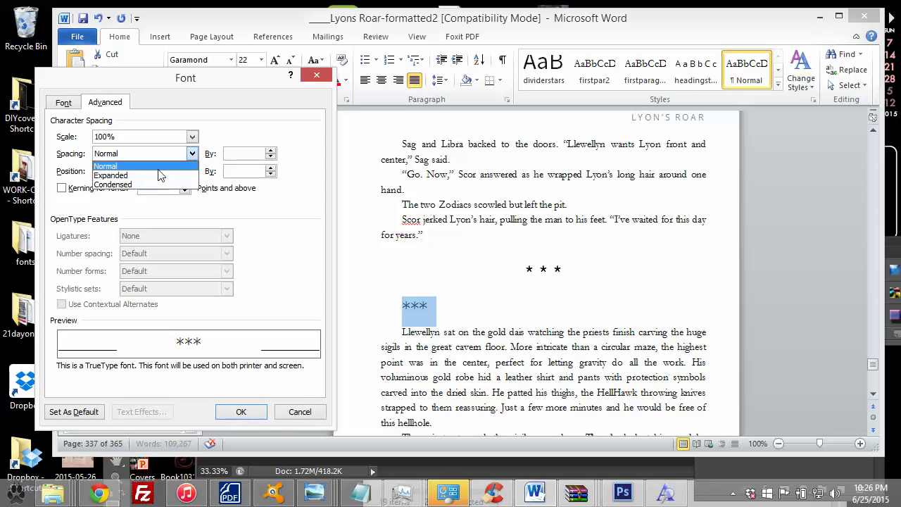
click(149, 176)
click(271, 151)
click(270, 151)
click(270, 150)
click(270, 150)
click(270, 151)
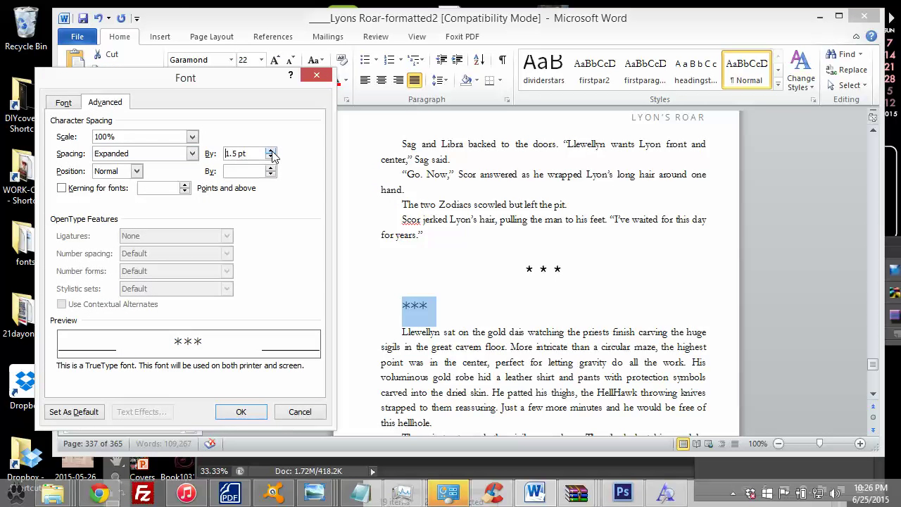
click(270, 150)
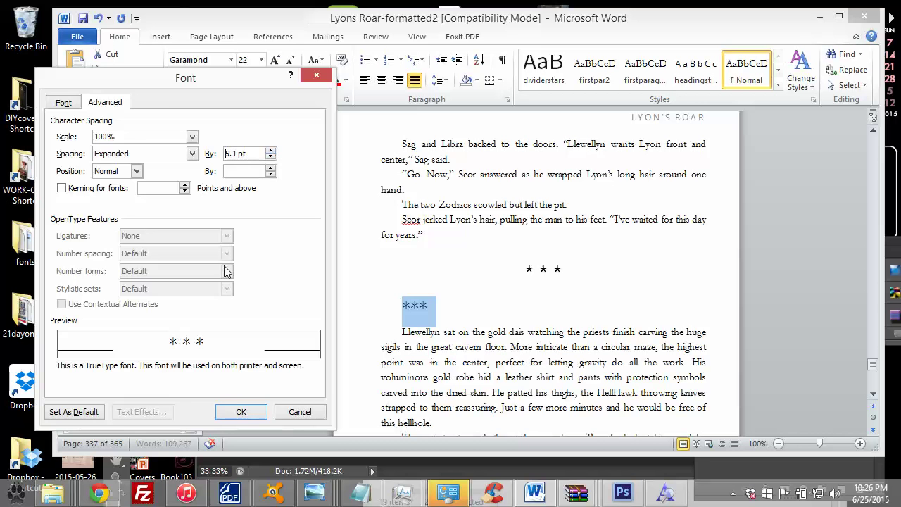
click(241, 411)
Set the font size of the spaced Garamond asterisks to 12.
click(454, 305)
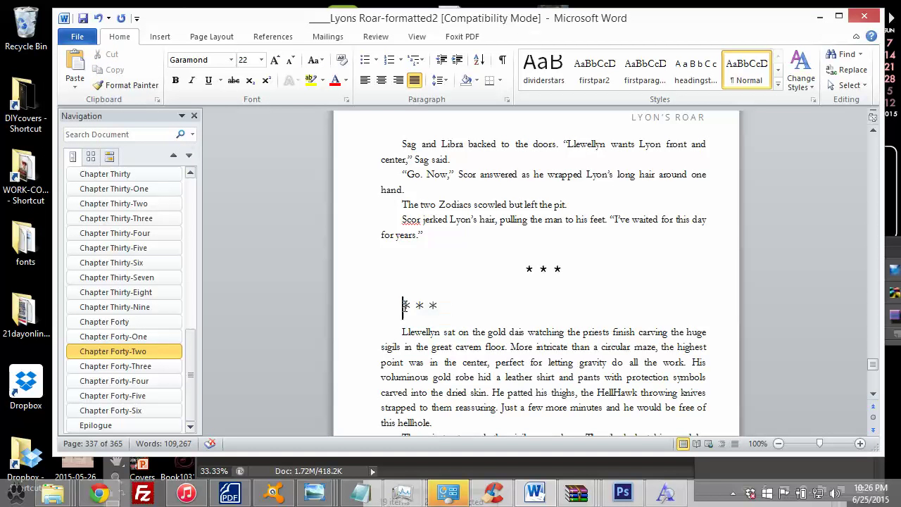
click(261, 59)
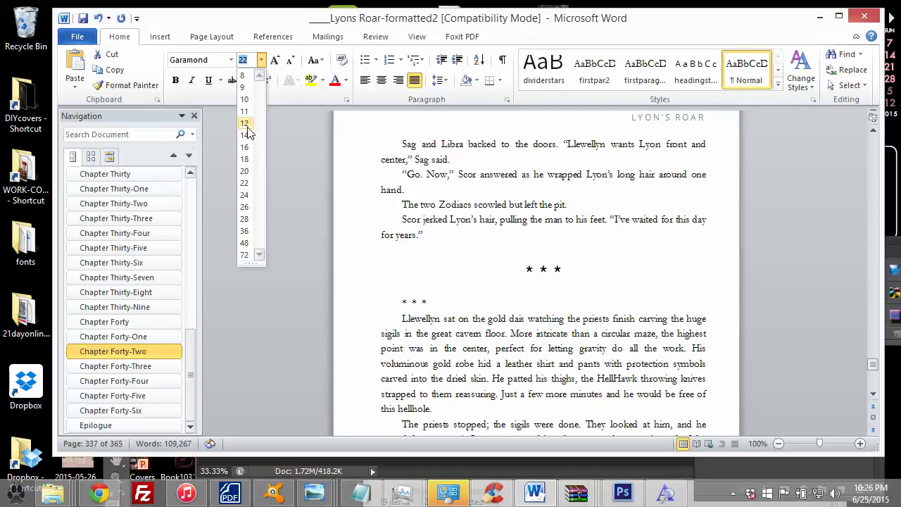
click(247, 127)
Check the Garamond asterisk line's indentation and line spacing settings, and centre the line.
click(438, 79)
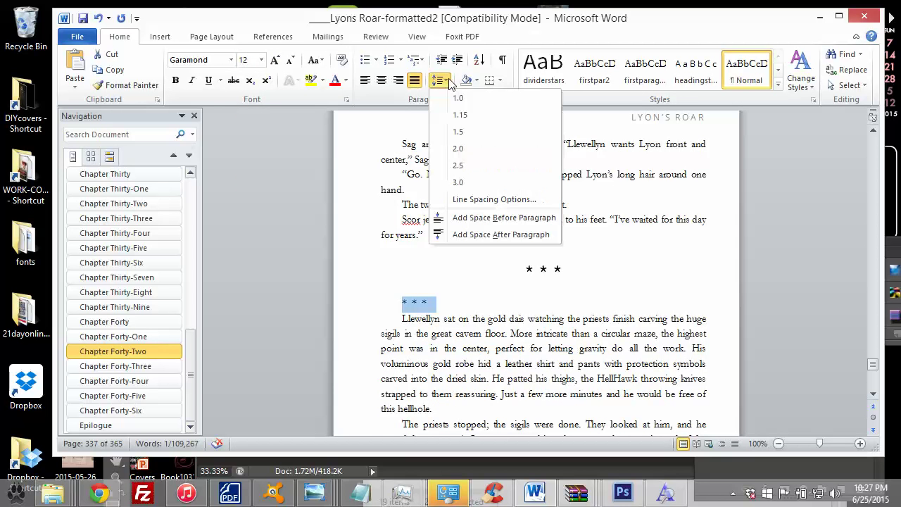
click(469, 200)
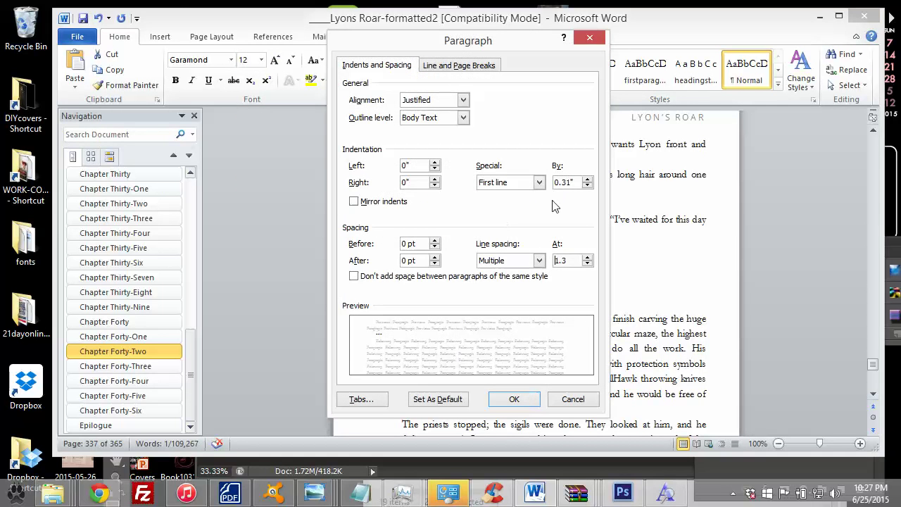
click(514, 401)
key(ctrl+e)
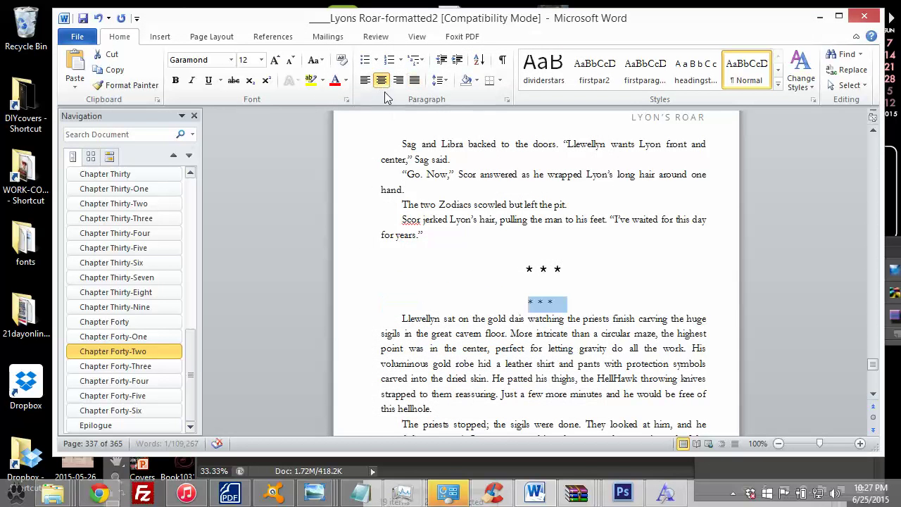
Look over the available styles for the smaller asterisk line and delete that line from below the divider.
click(556, 307)
triple_click(538, 302)
right_click(537, 303)
mouse_move(589, 205)
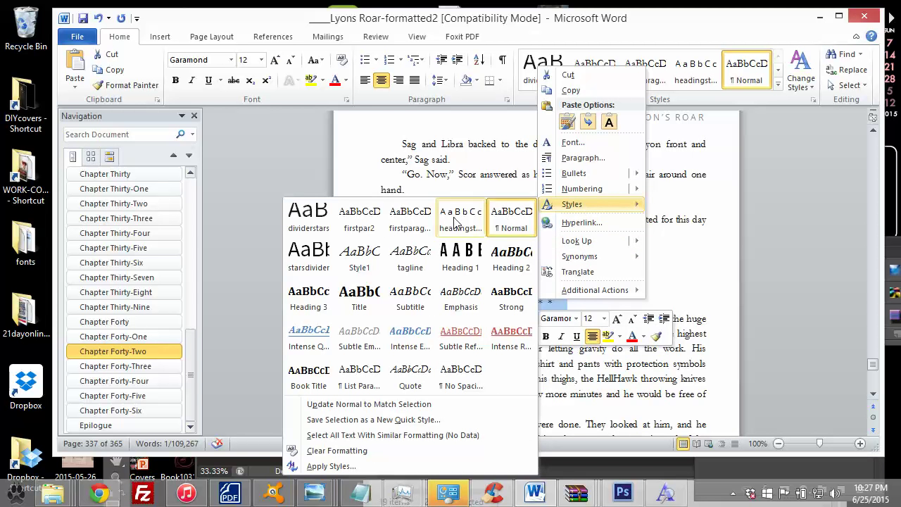
click(572, 302)
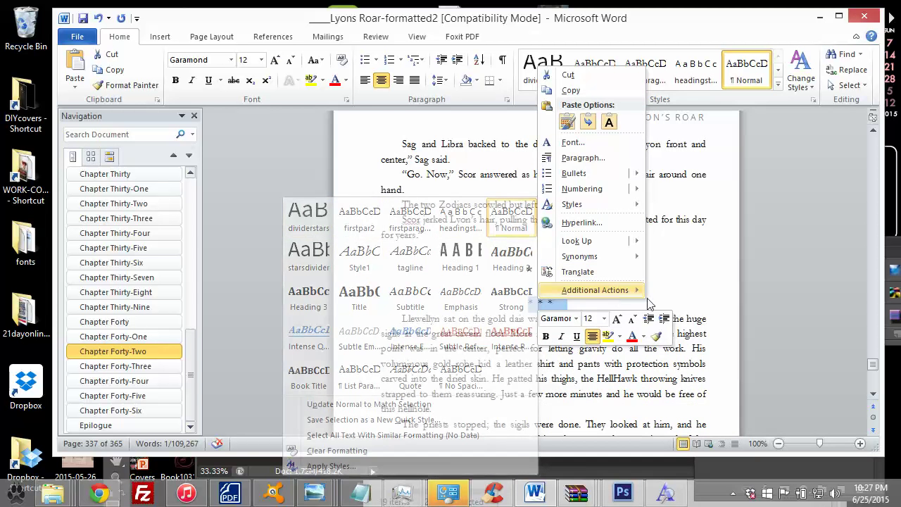
drag(571, 303, 501, 302)
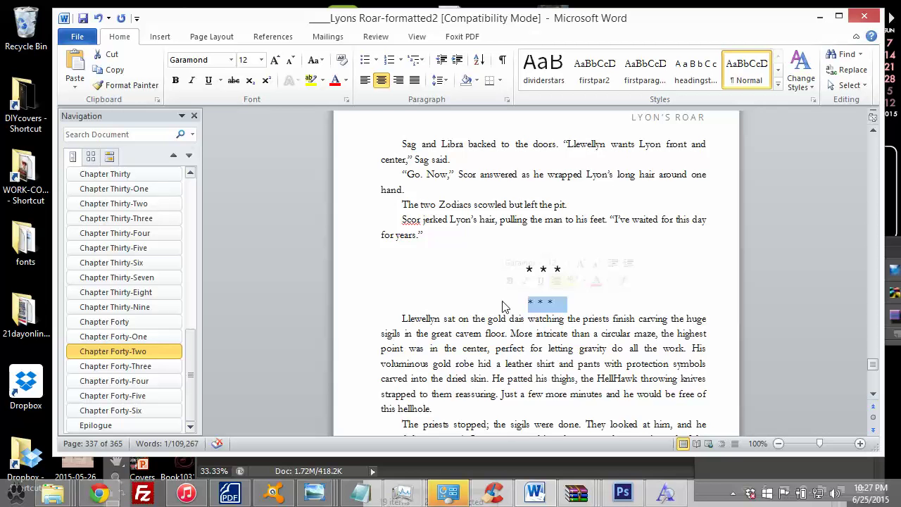
key(Delete)
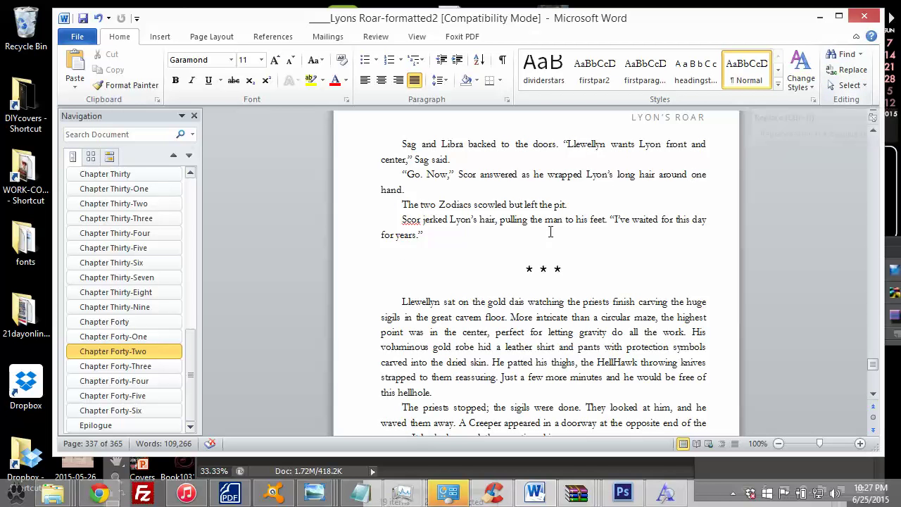
Examine the font and alignment of the remaining asterisk divider.
click(536, 269)
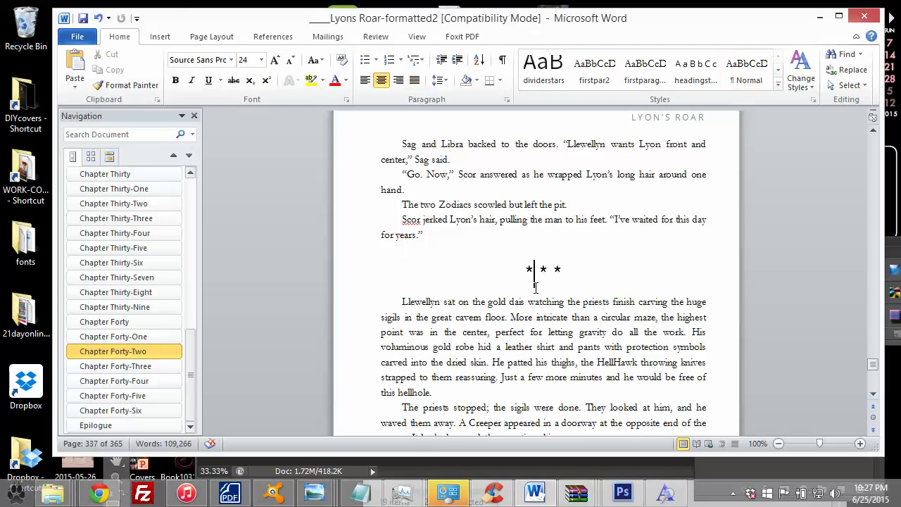
drag(569, 268, 513, 272)
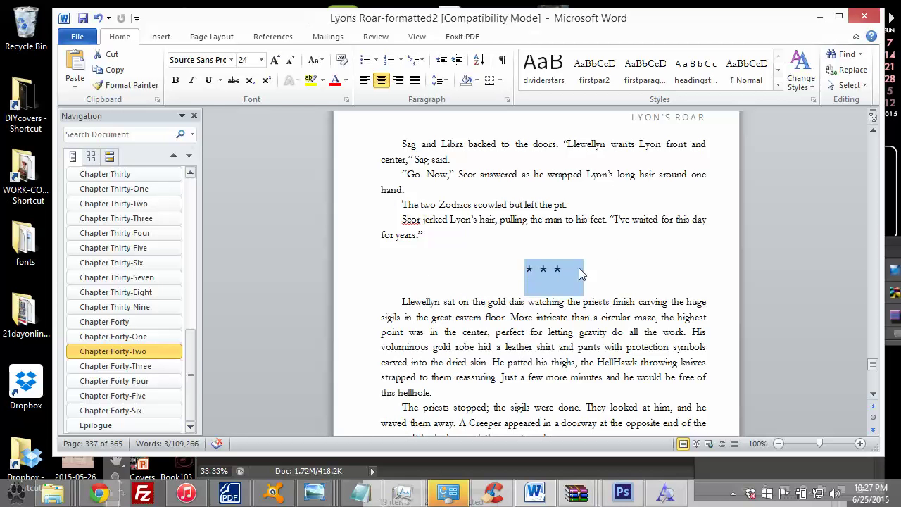
click(543, 271)
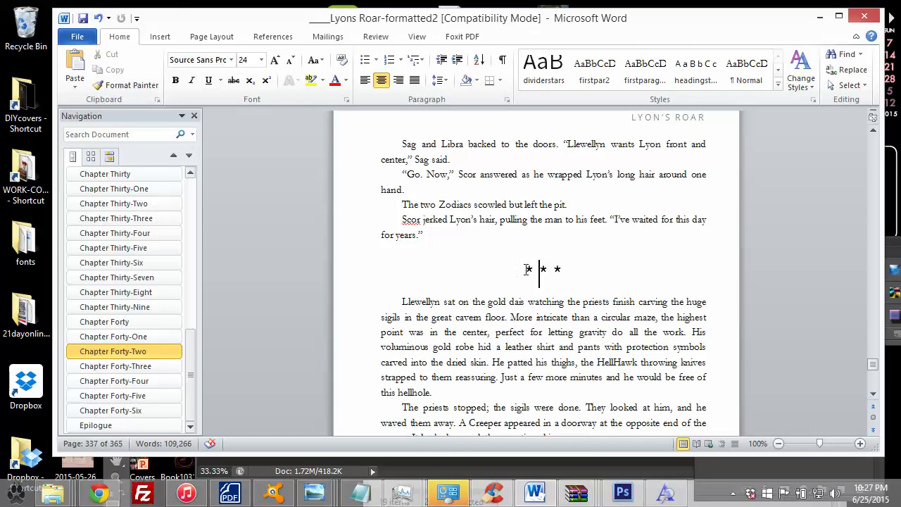
click(859, 55)
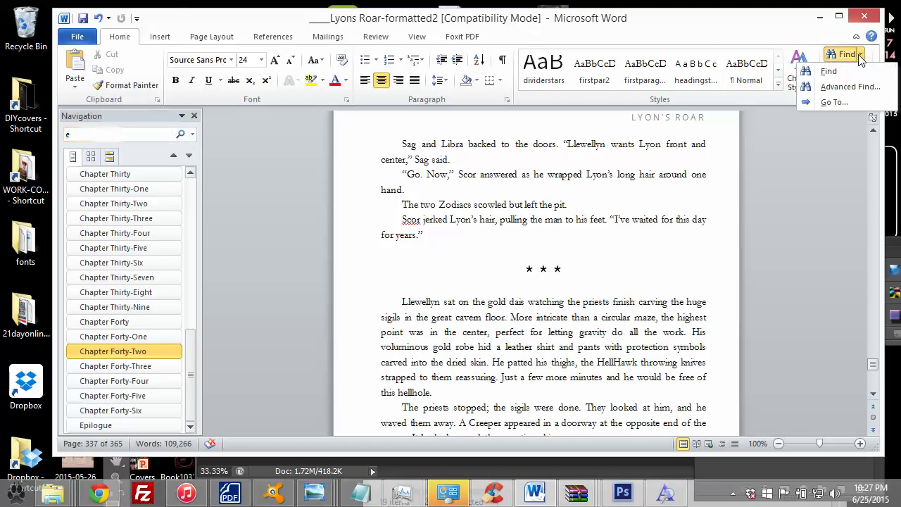
click(833, 73)
click(847, 69)
key(Escape)
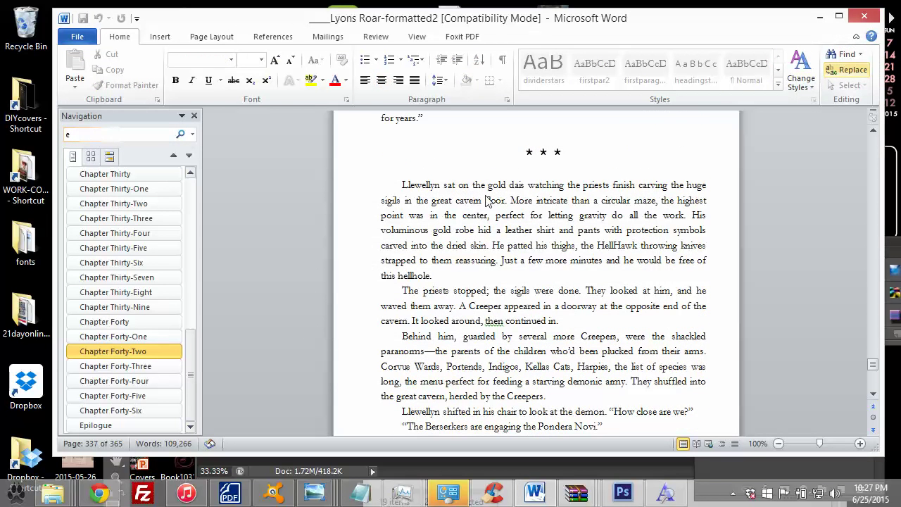
click(854, 55)
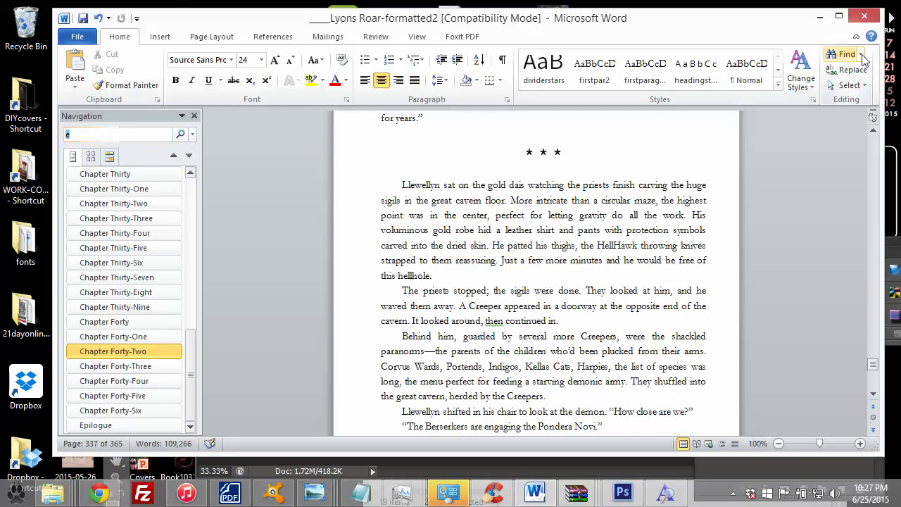
click(861, 57)
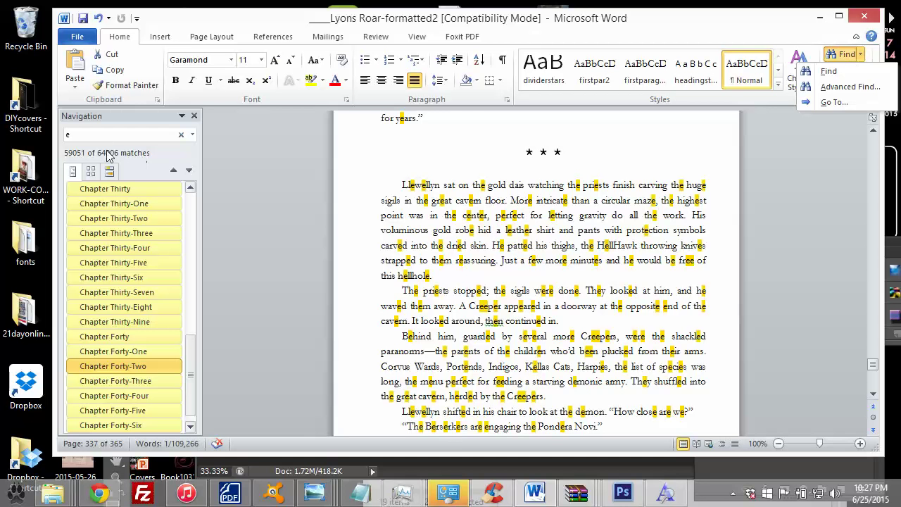
click(111, 141)
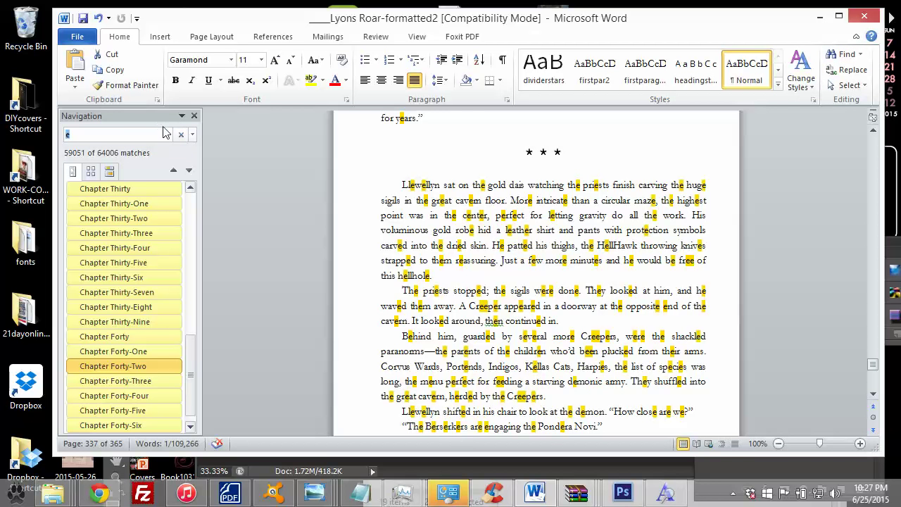
click(859, 56)
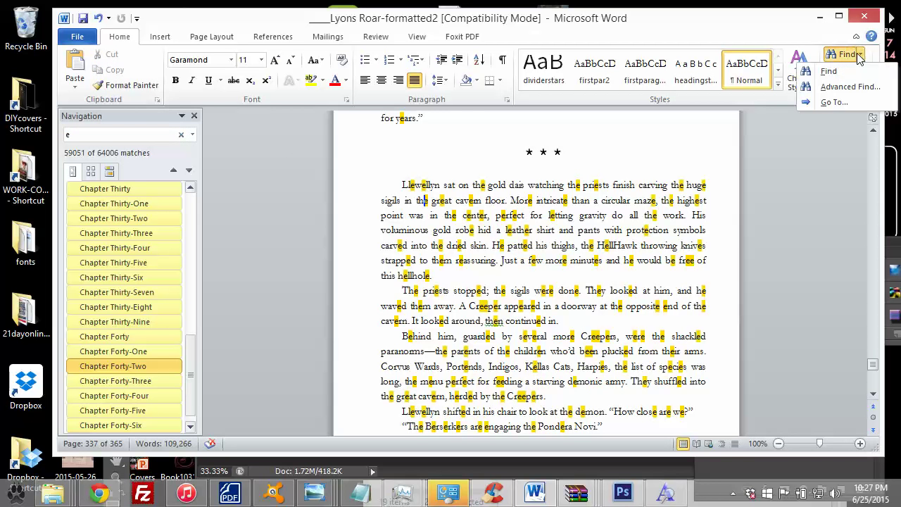
click(828, 71)
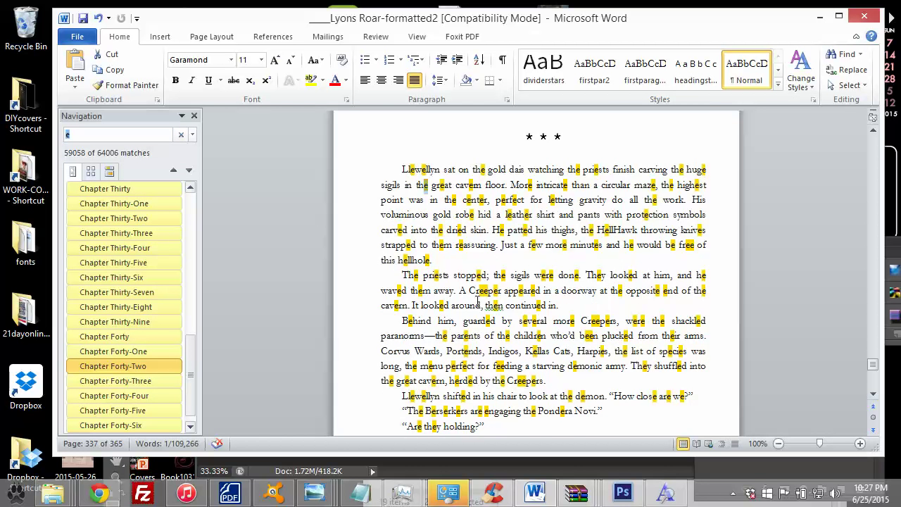
Search the document for "***" and undo the stray blank line inserted before the Chapter Forty-Three heading.
click(478, 303)
scroll(481, 253, up, 6)
scroll(470, 239, down, 3)
click(111, 135)
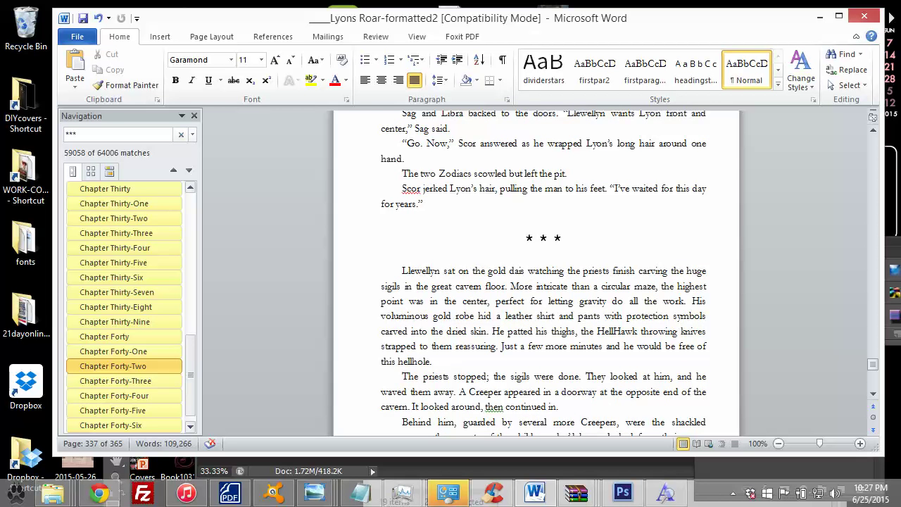
click(122, 134)
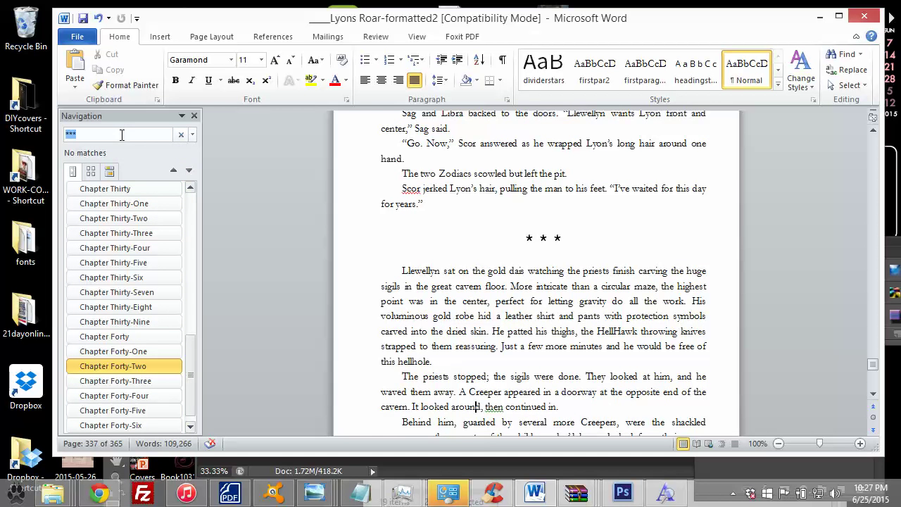
key(Return)
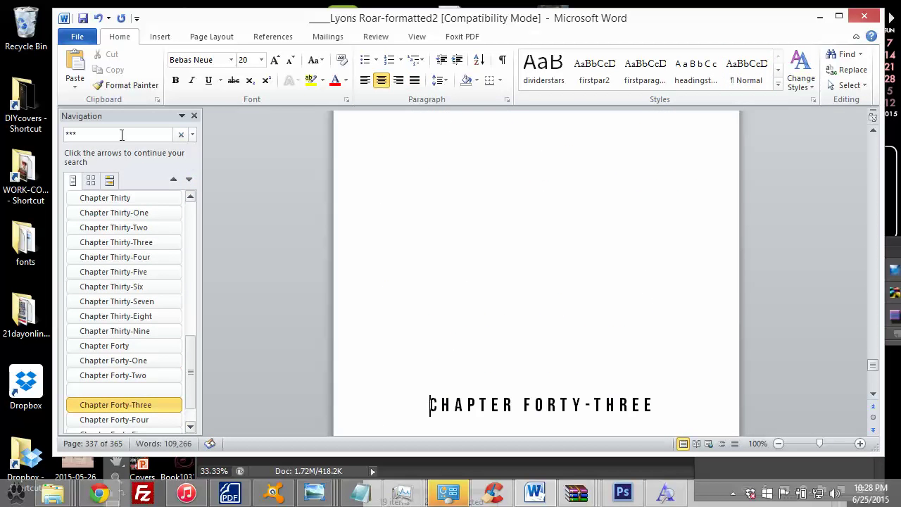
click(98, 17)
Look through the pages around the Chapter Forty-Three heading for scene breaks, ending at the asterisk divider in Chapter Forty-Two.
click(561, 306)
scroll(565, 268, up, 4)
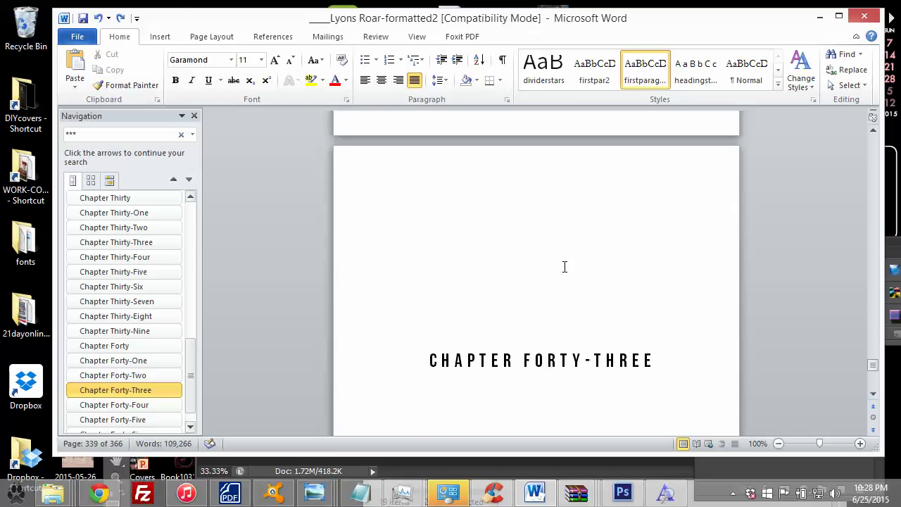
scroll(568, 241, down, 11)
scroll(558, 259, down, 7)
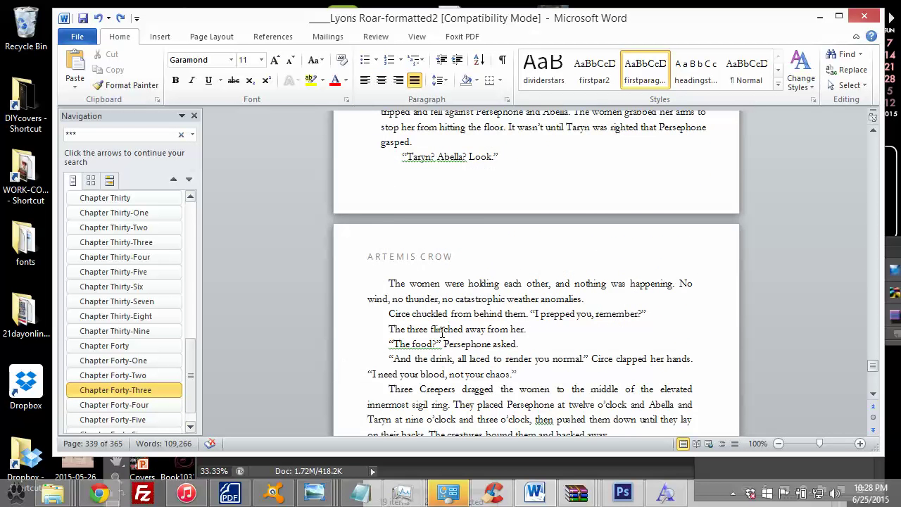
scroll(456, 323, down, 15)
scroll(457, 323, down, 20)
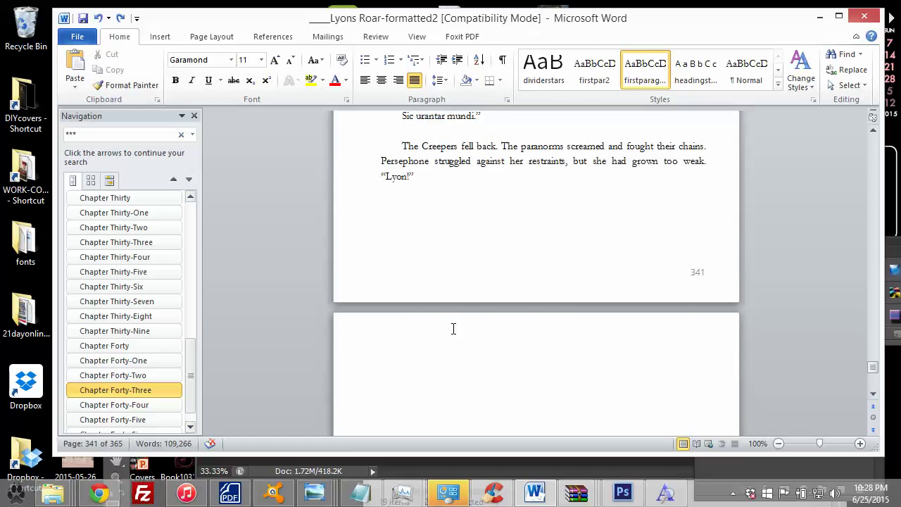
scroll(477, 282, up, 20)
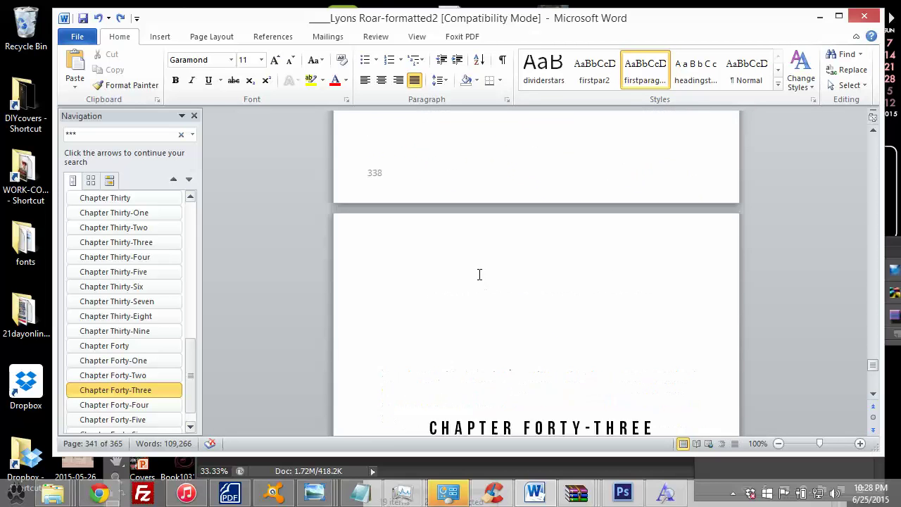
scroll(479, 274, down, 13)
scroll(482, 267, up, 5)
scroll(480, 275, up, 13)
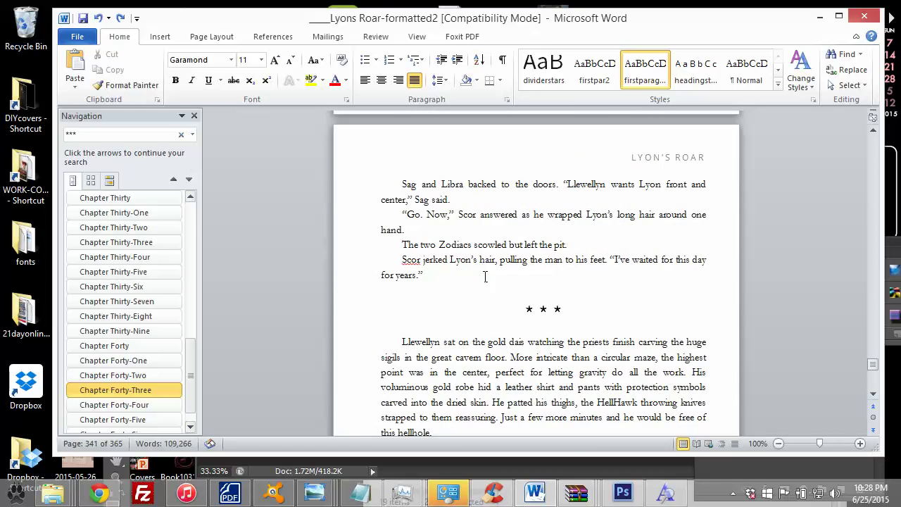
Check the blank line above the Chapter Forty-Two asterisk divider and review the divider's line spacing options without changing them.
click(475, 292)
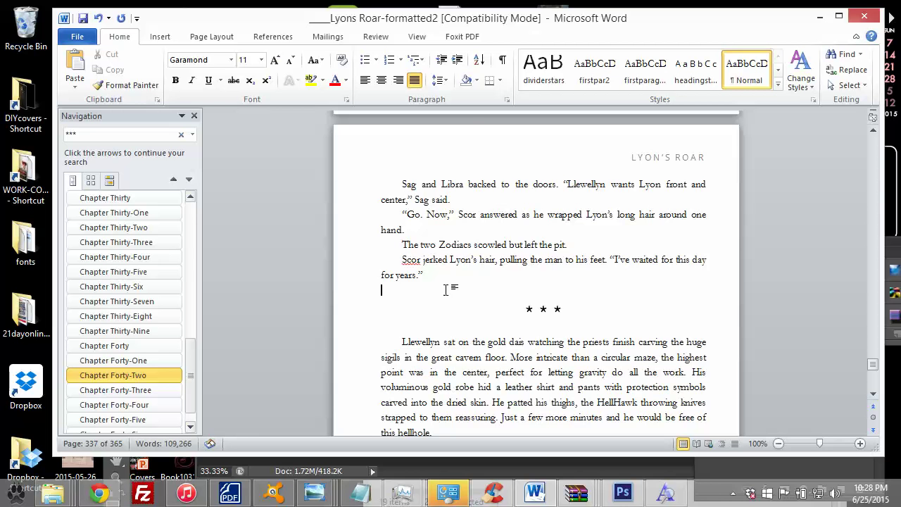
key(Down)
key(Up)
key(Down)
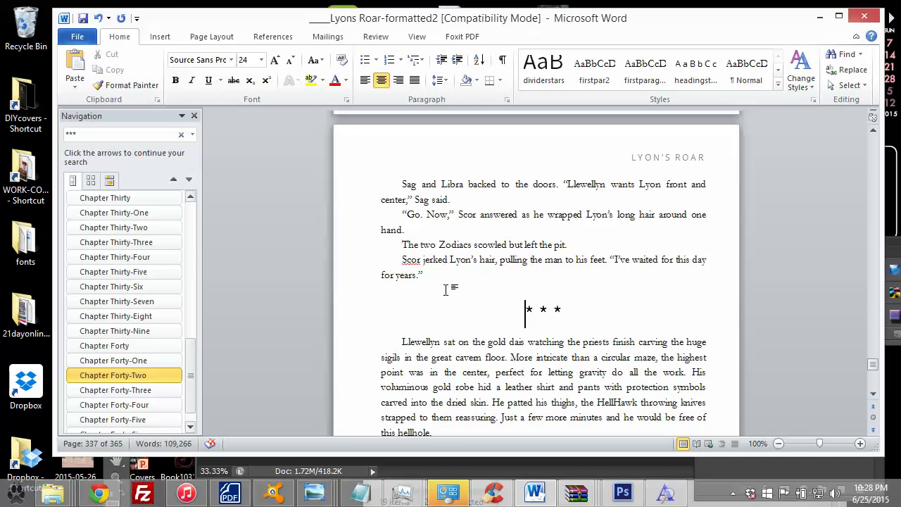
key(Up)
key(Down)
click(440, 80)
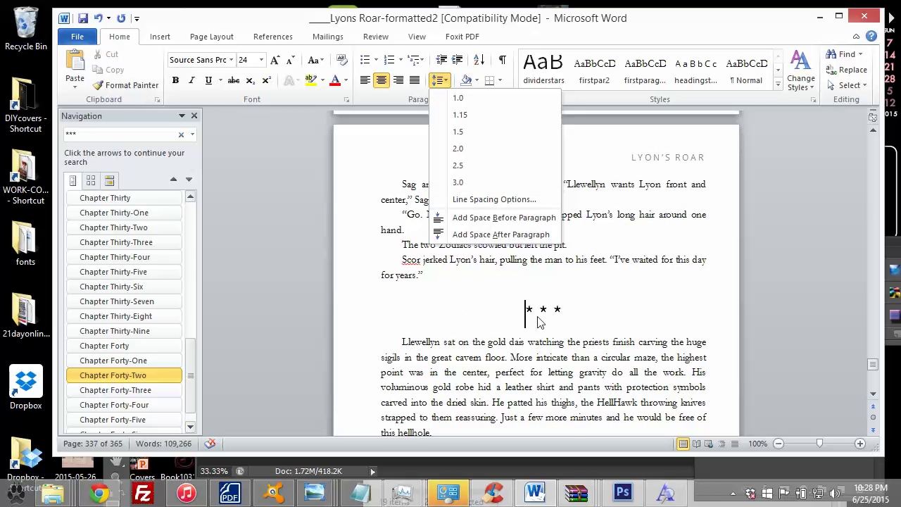
click(569, 313)
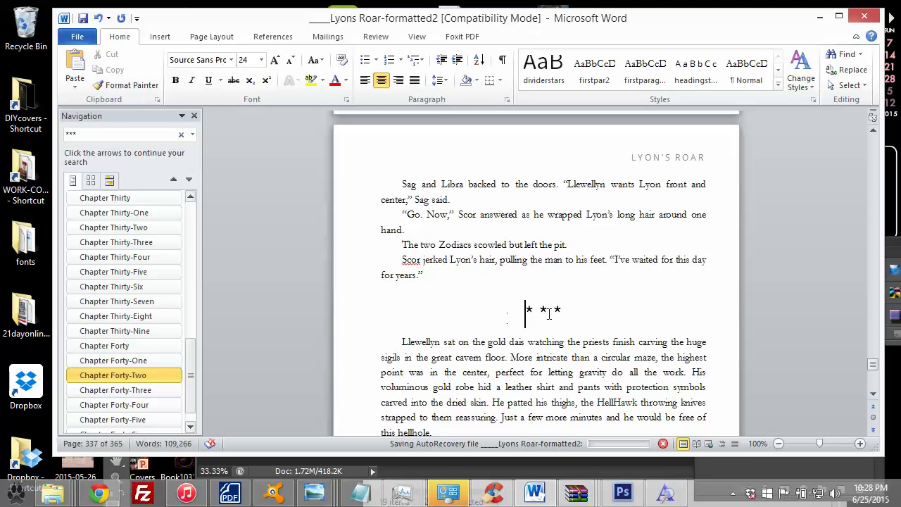
key(Down)
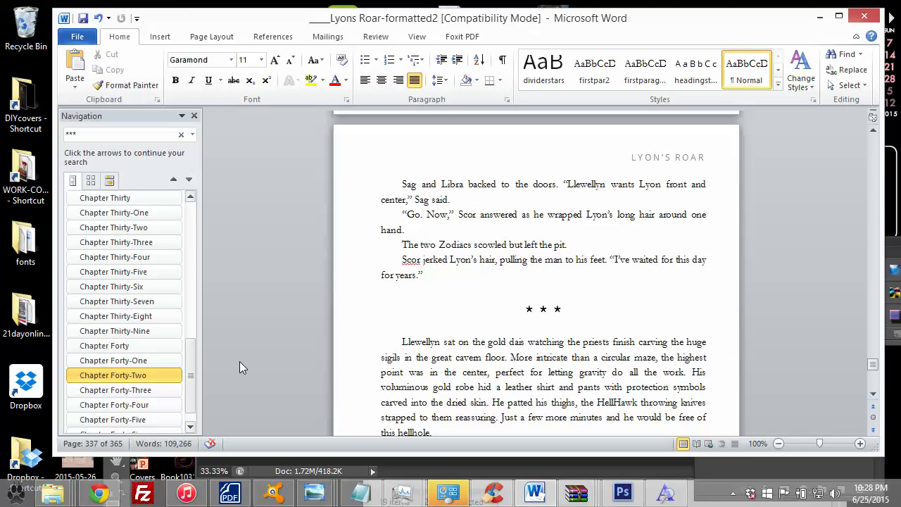
Italicise the first four-line "Conjuro potentiae Lucifer" chant in Chapter Forty-Three and set its font size to 14.
scroll(433, 263, up, 20)
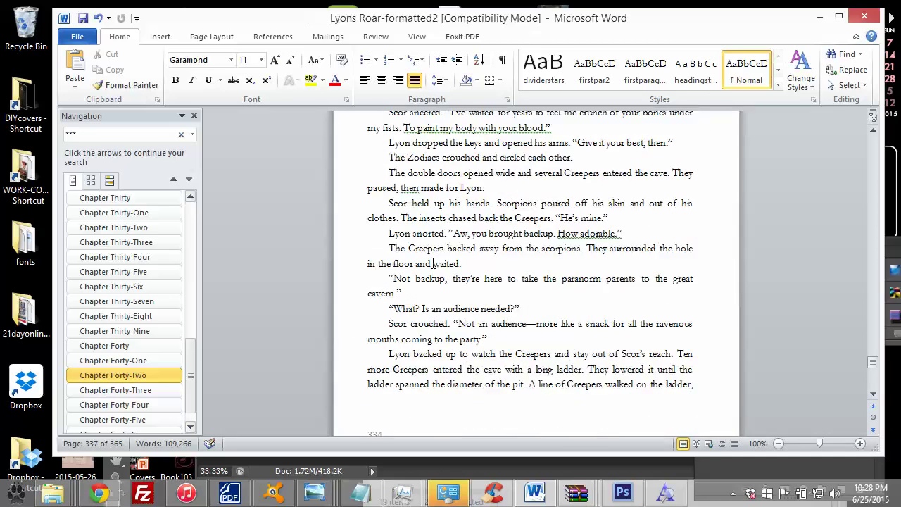
scroll(433, 264, up, 20)
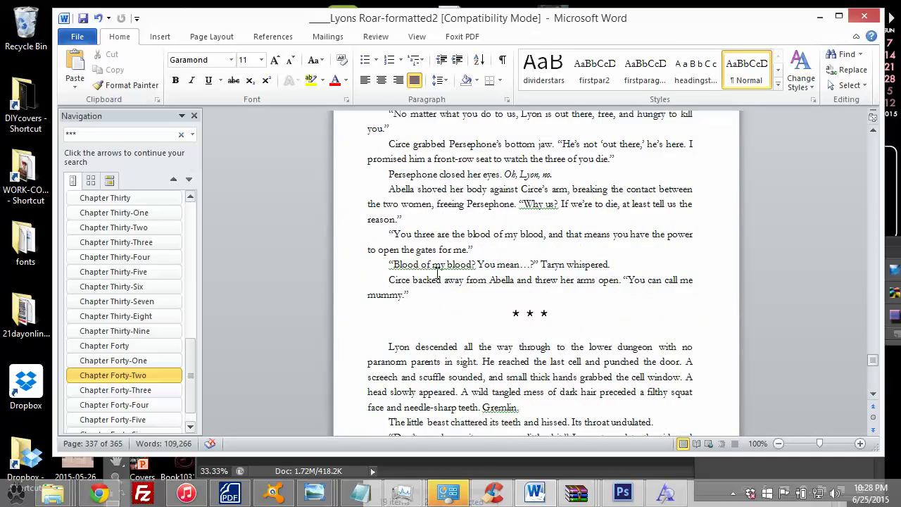
scroll(458, 276, down, 20)
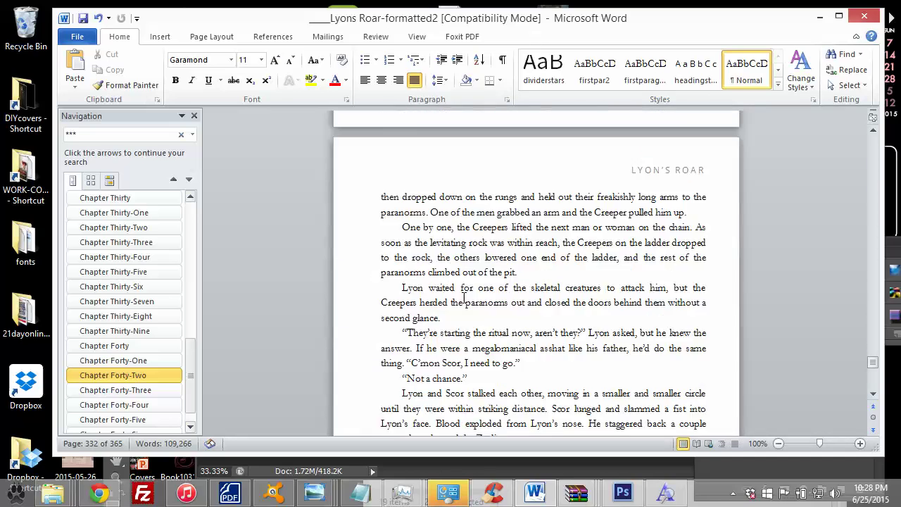
scroll(464, 304, down, 20)
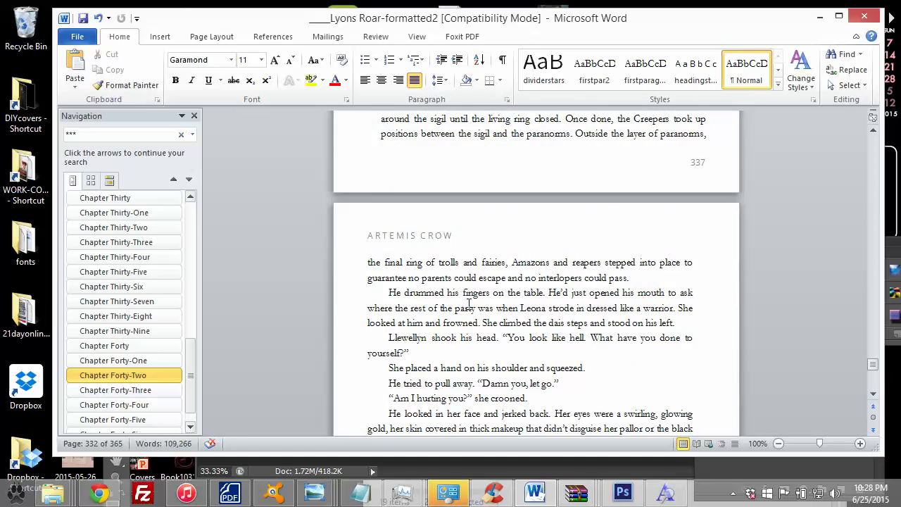
scroll(470, 304, down, 20)
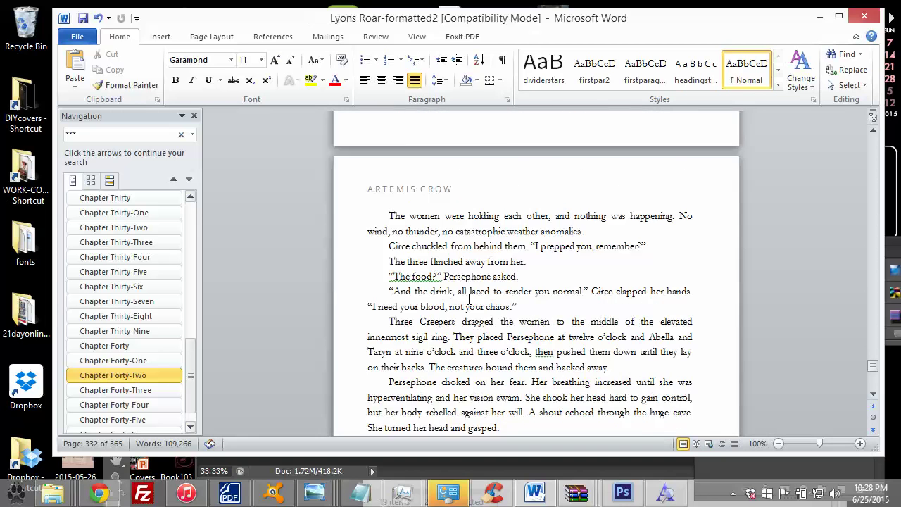
scroll(470, 300, down, 12)
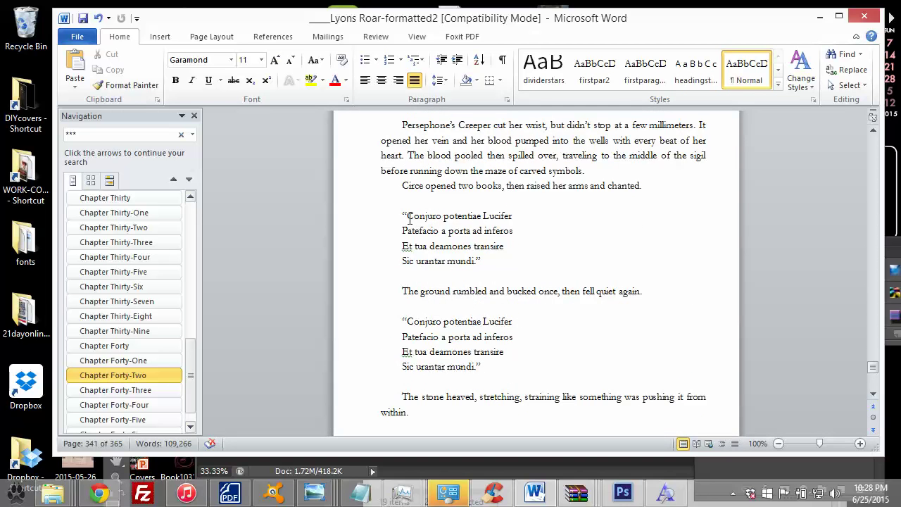
drag(396, 214, 485, 262)
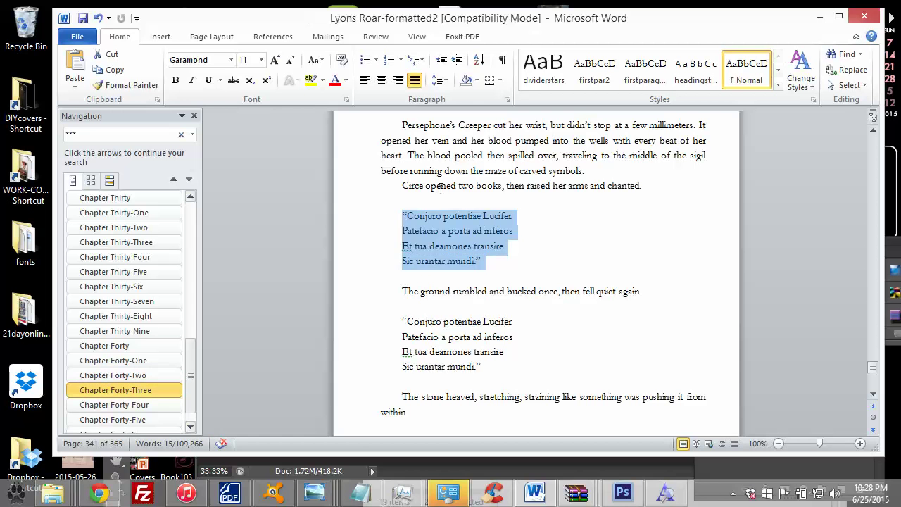
click(192, 80)
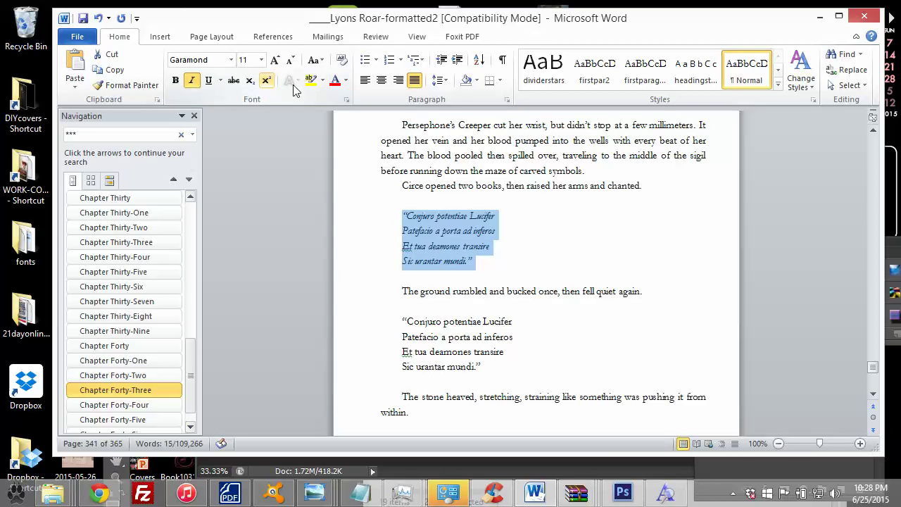
click(261, 60)
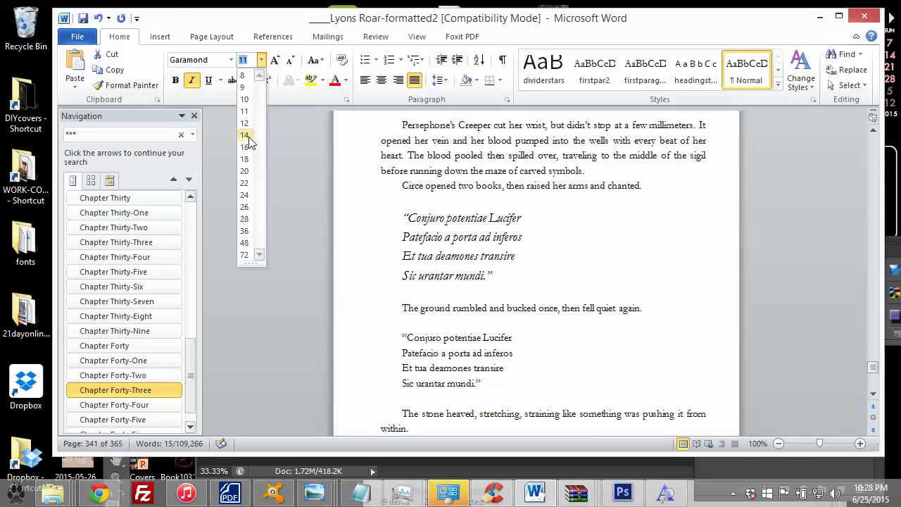
click(248, 136)
Save the formatting of the first chant as a new quick style named "poetry".
right_click(456, 241)
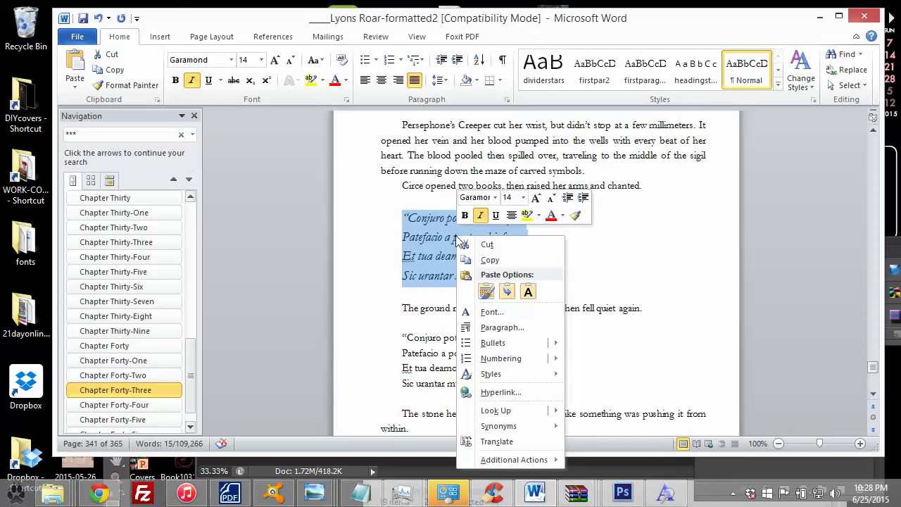
mouse_move(503, 380)
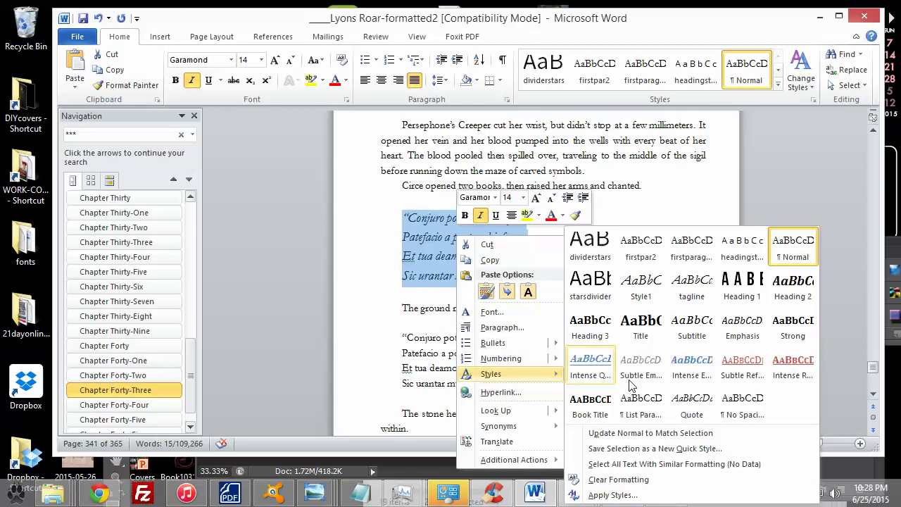
click(619, 448)
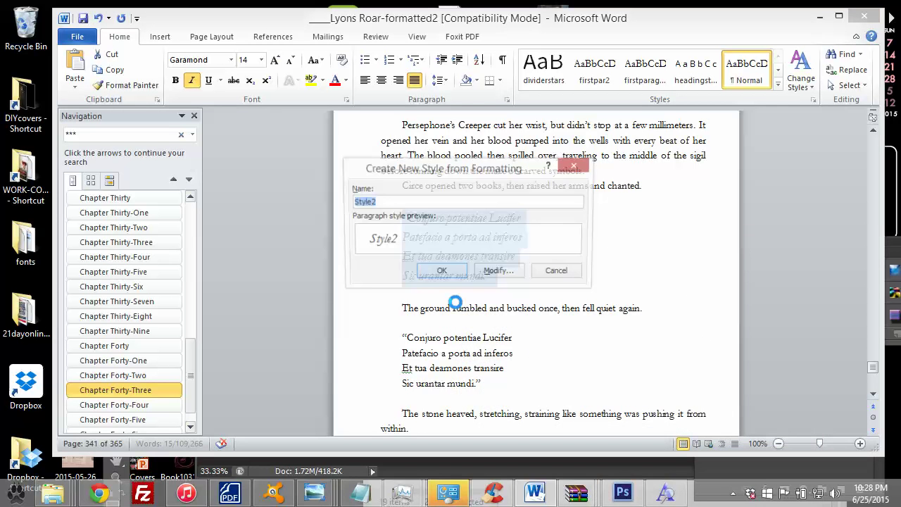
text(poe)
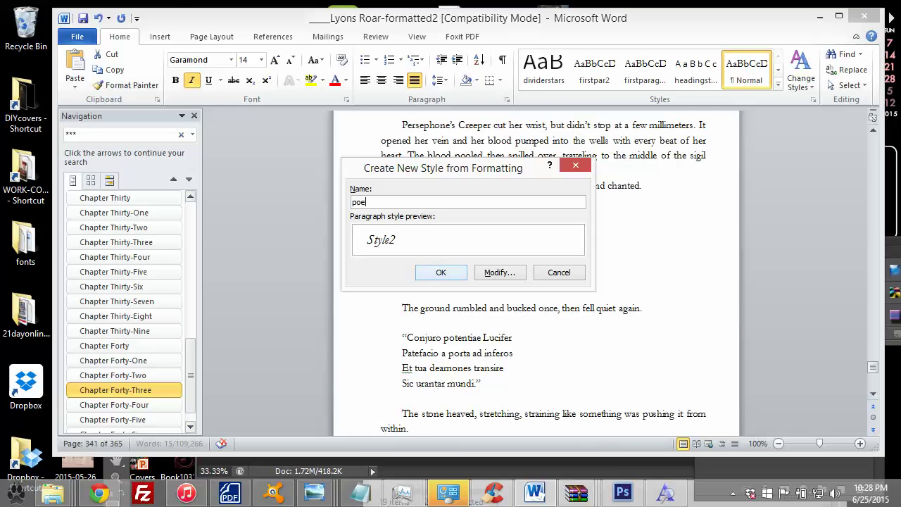
text(try)
click(441, 273)
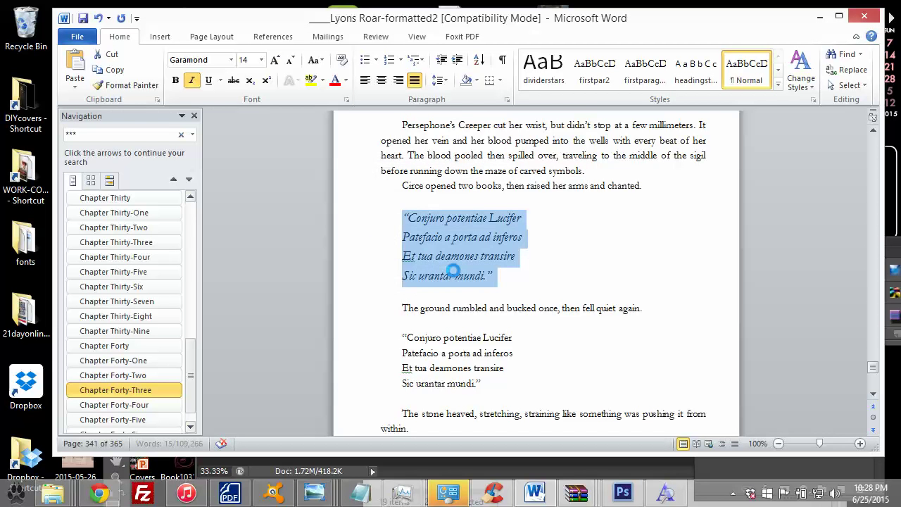
click(470, 221)
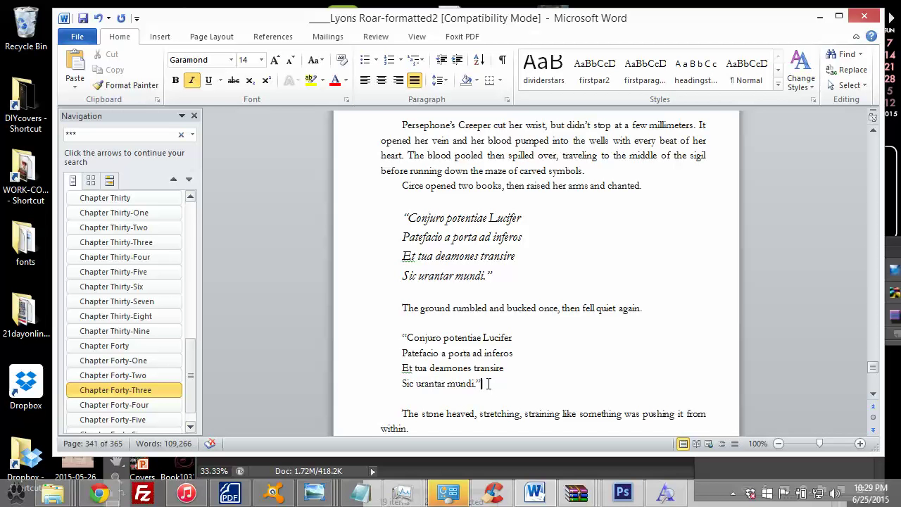
Apply the "poetry" quick style to the second and third "Conjuro potentiae Lucifer" chants in Chapter Forty-Three.
drag(488, 383, 388, 335)
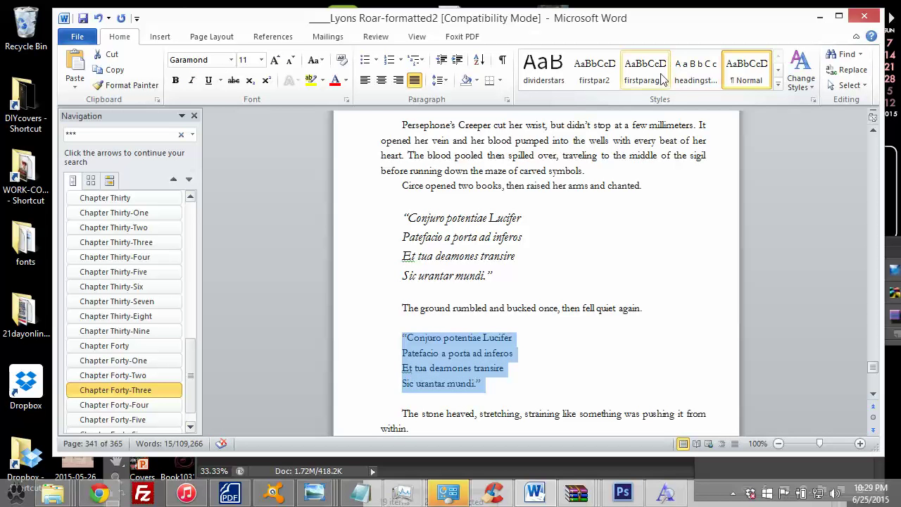
click(778, 84)
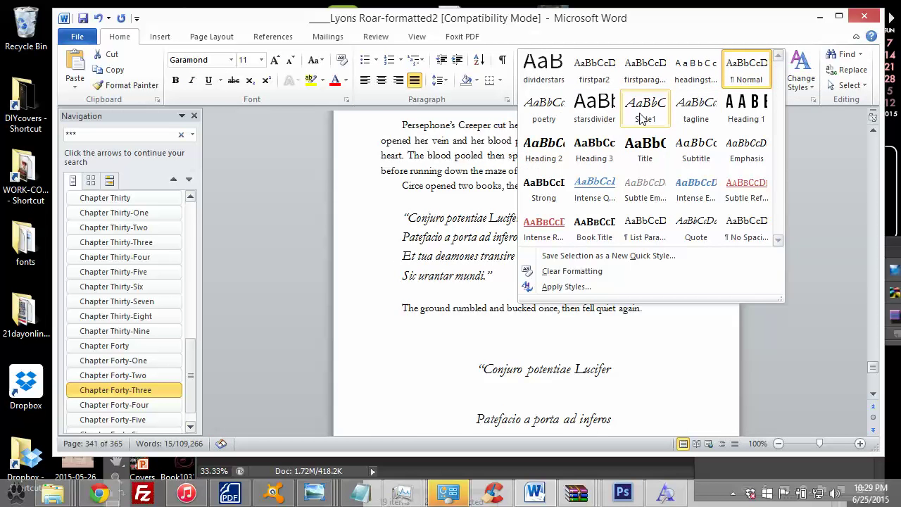
click(544, 109)
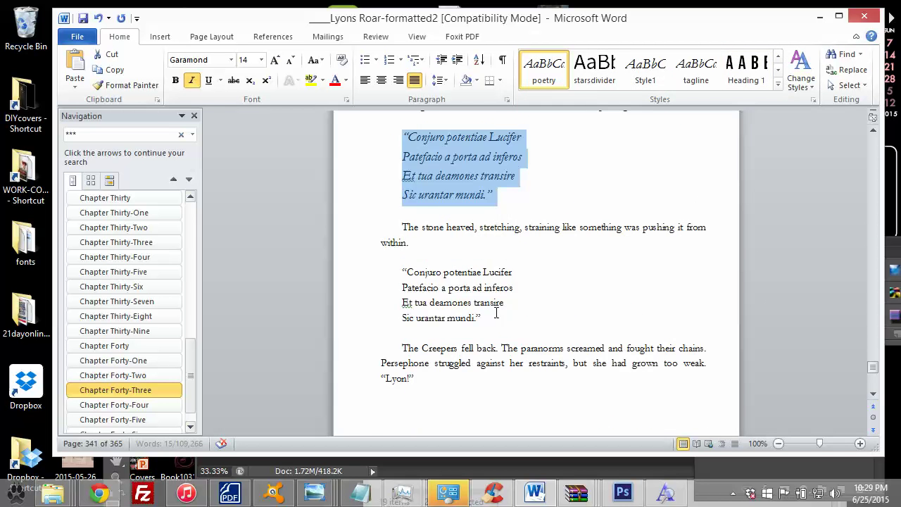
drag(497, 320, 392, 269)
click(541, 73)
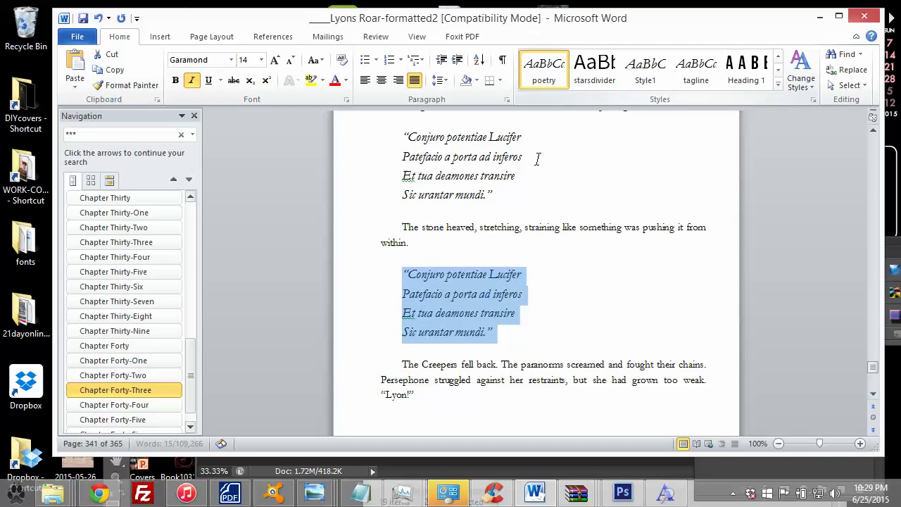
Try to change the font of the first "Conjuro potentiae Lucifer" chant to Davinci.
scroll(548, 217, up, 5)
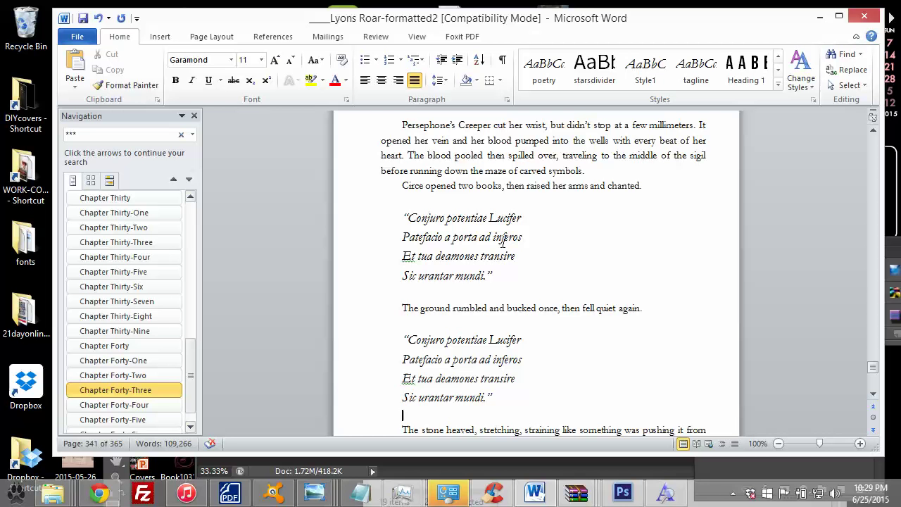
drag(511, 276, 394, 232)
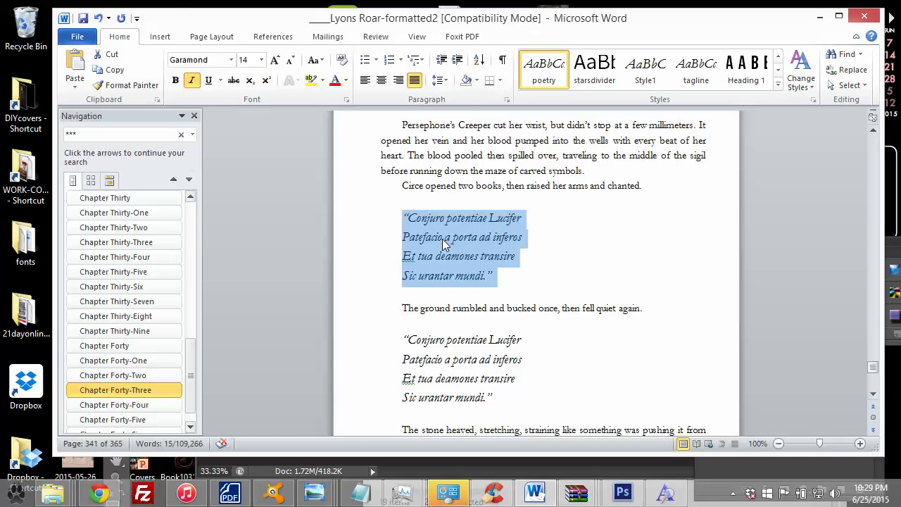
click(218, 61)
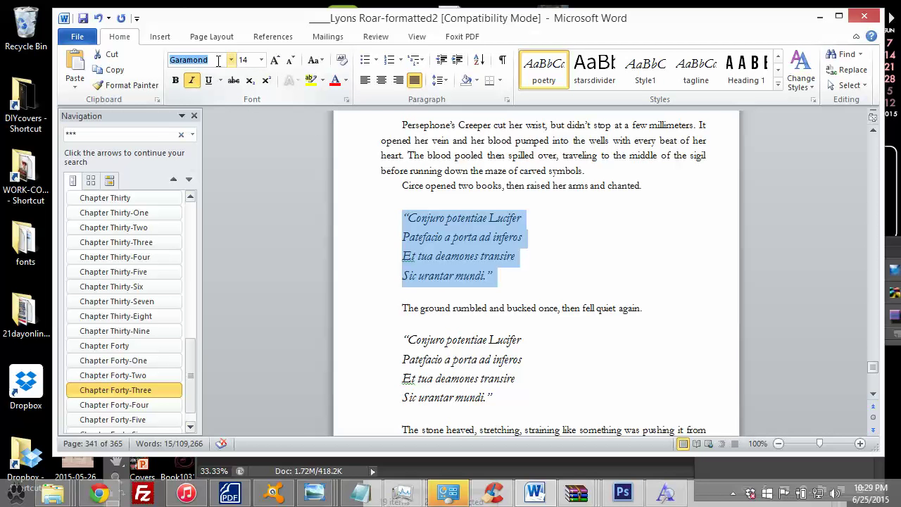
text(Dal)
key(Return)
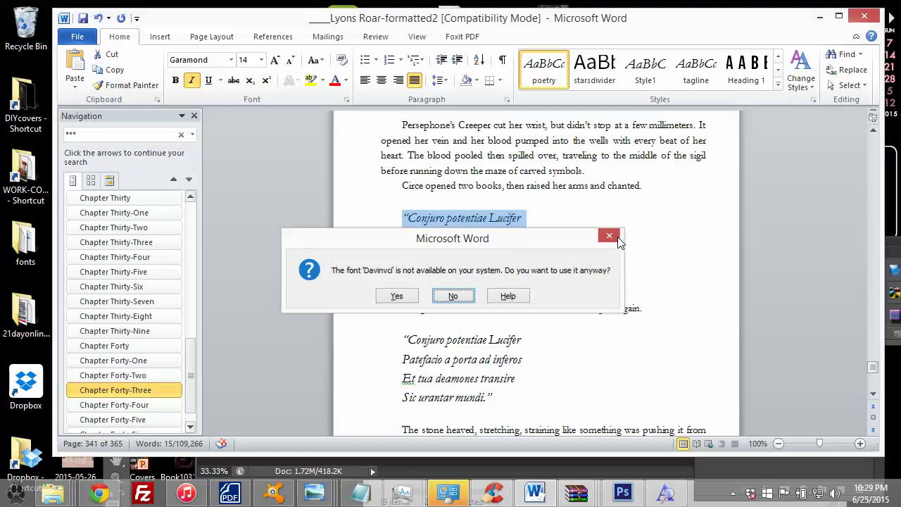
click(609, 236)
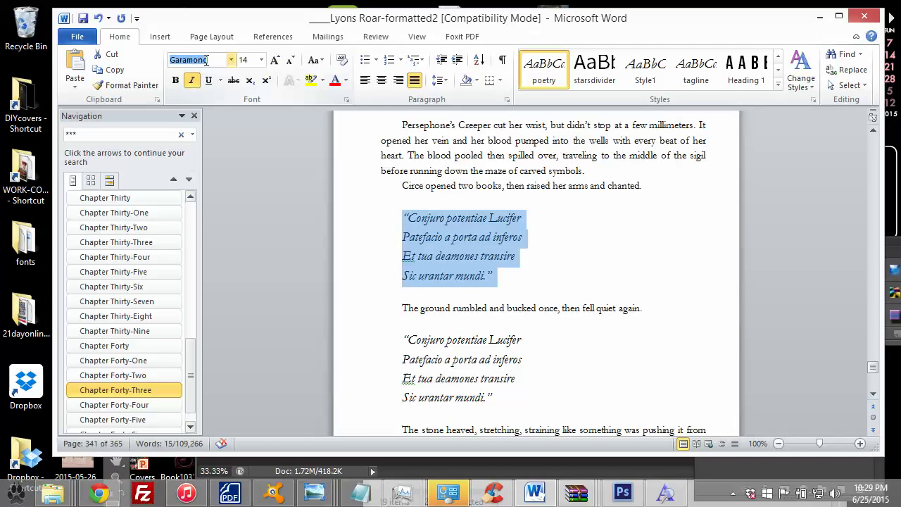
text(Davin)
key(Return)
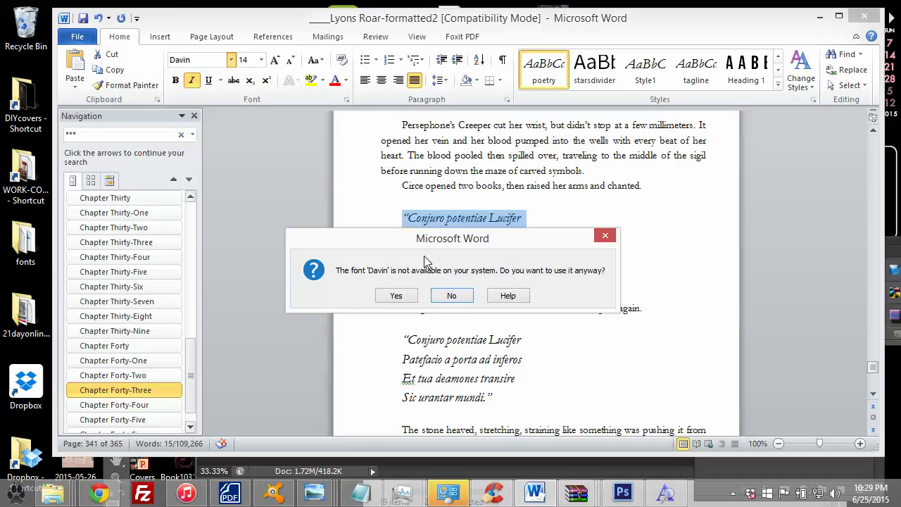
click(451, 295)
Browse the installed fonts and preview decorative ones on the first chant without applying any.
scroll(308, 165, down, 3)
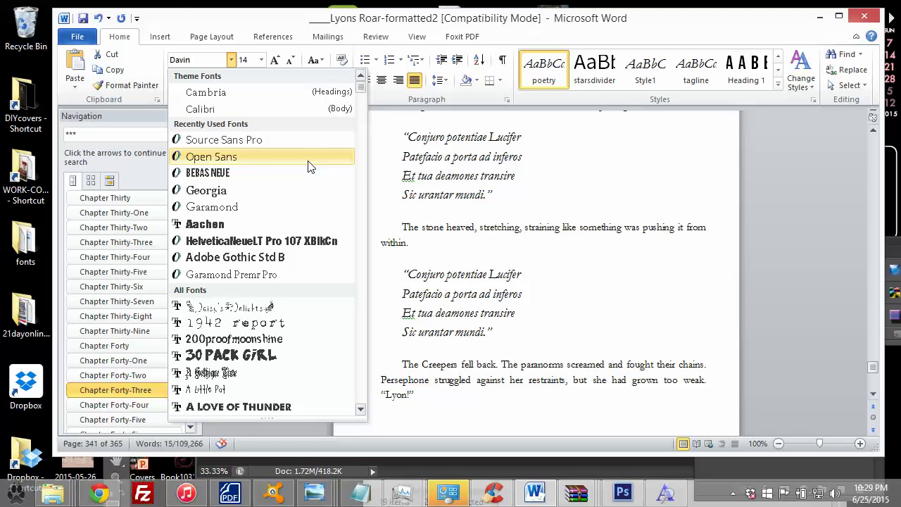
drag(361, 99, 362, 203)
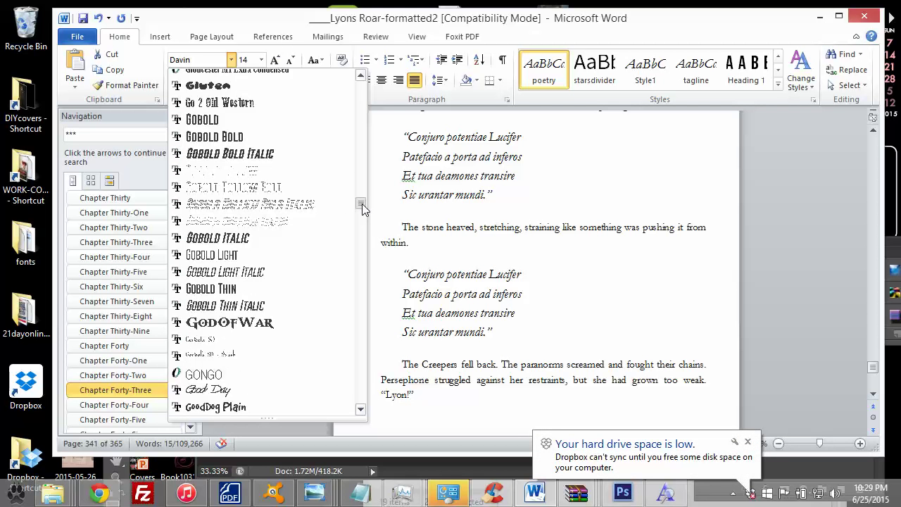
drag(363, 209, 370, 268)
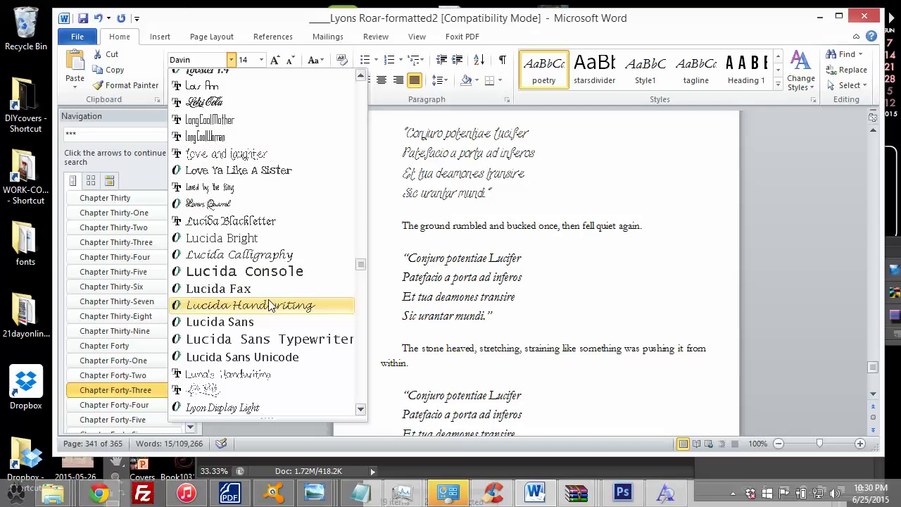
click(361, 283)
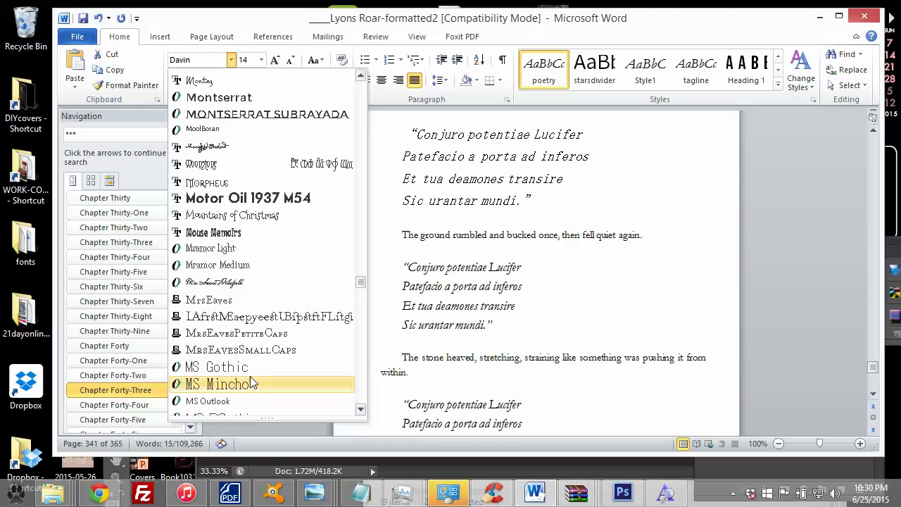
drag(362, 288, 362, 297)
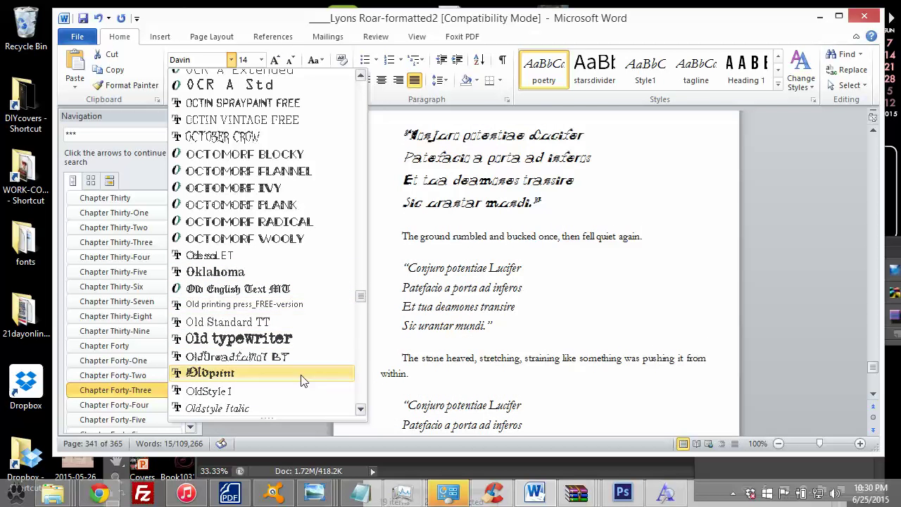
drag(360, 297, 362, 322)
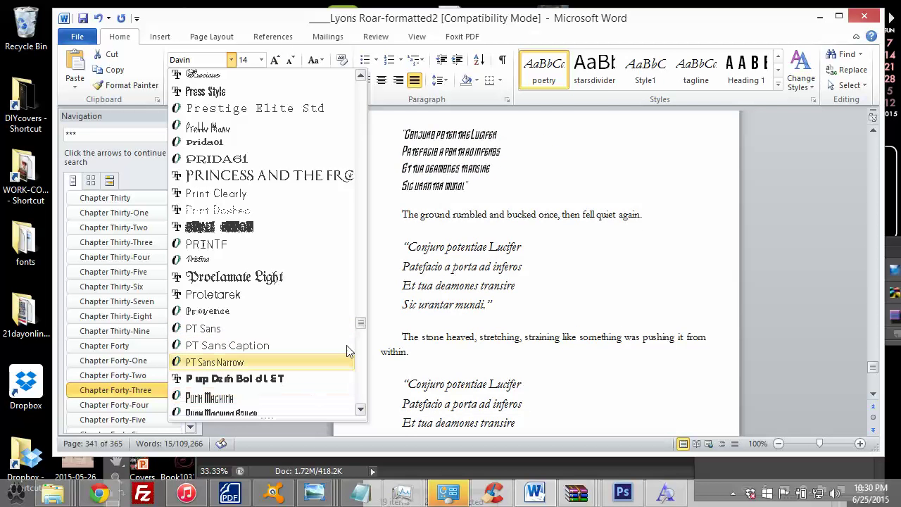
drag(361, 324, 360, 354)
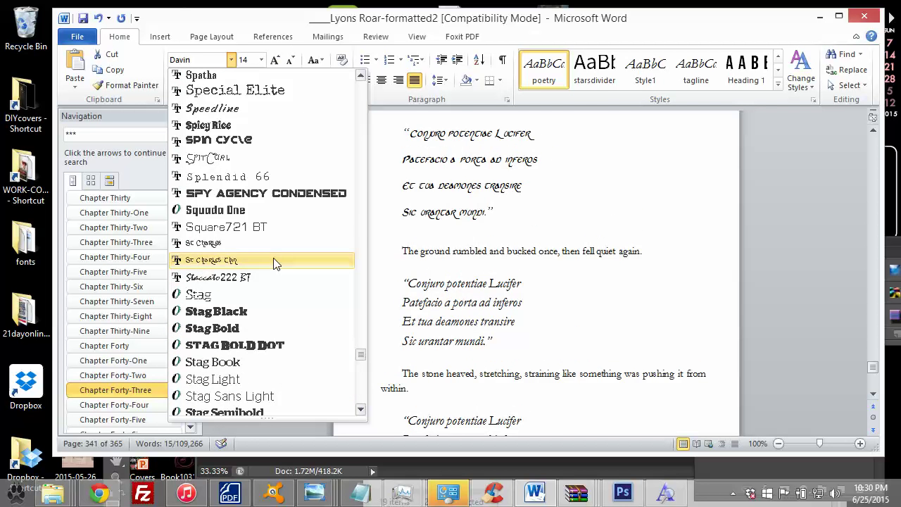
click(442, 215)
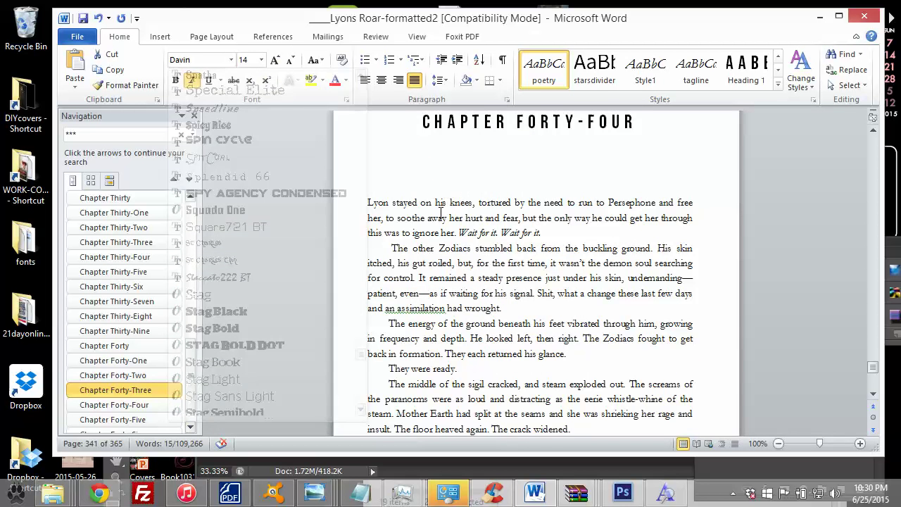
Return to the Chapter Forty-Three heading, review its opening pages and extend the document window to the screen edge.
scroll(442, 215, down, 3)
click(141, 390)
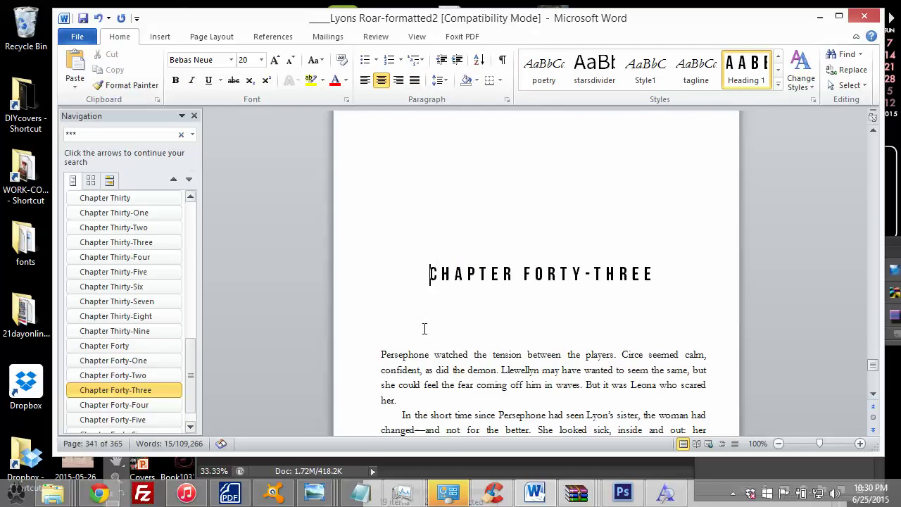
scroll(462, 317, down, 20)
scroll(436, 295, down, 5)
scroll(436, 288, up, 10)
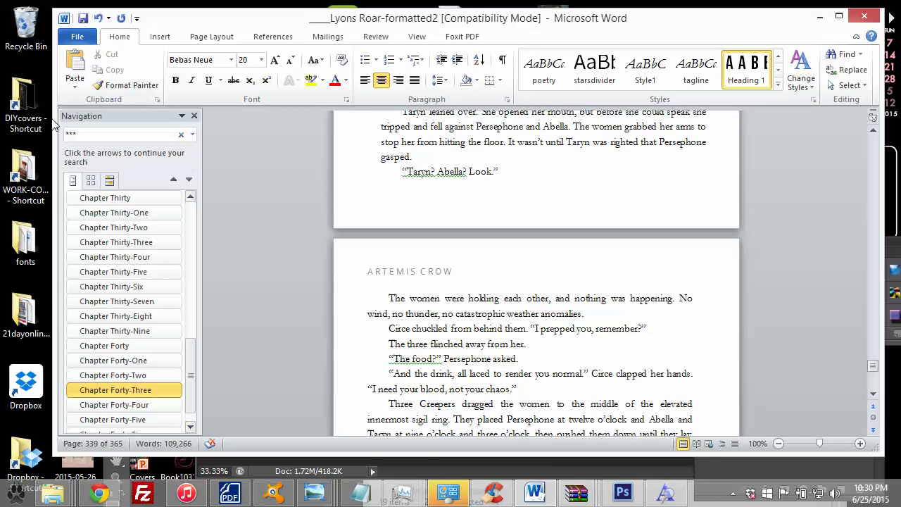
drag(54, 123, 1, 123)
scroll(446, 280, up, 8)
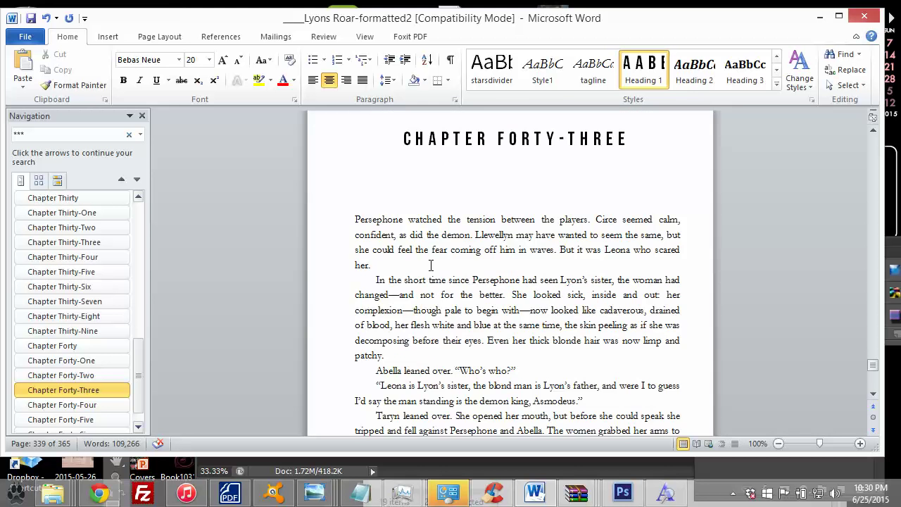
drag(391, 239, 499, 250)
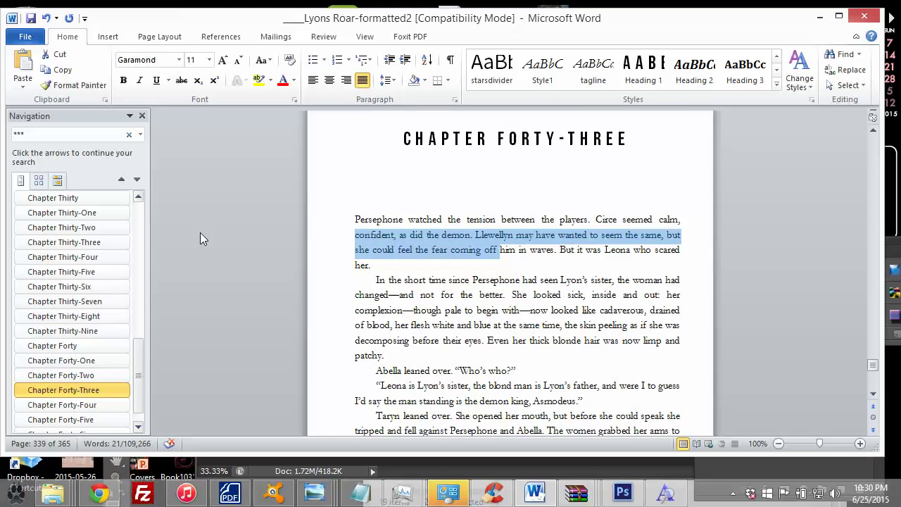
Go to Chapter One and examine its opening paragraph's drop cap and the capitalised words "YON HOBBLED DOWN THE".
scroll(133, 363, up, 4)
drag(133, 363, 137, 204)
click(60, 219)
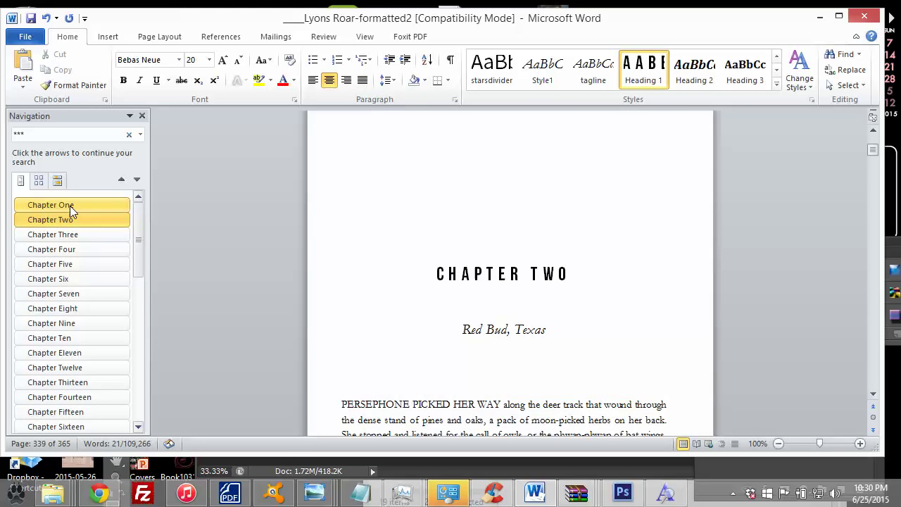
click(70, 206)
scroll(450, 291, down, 3)
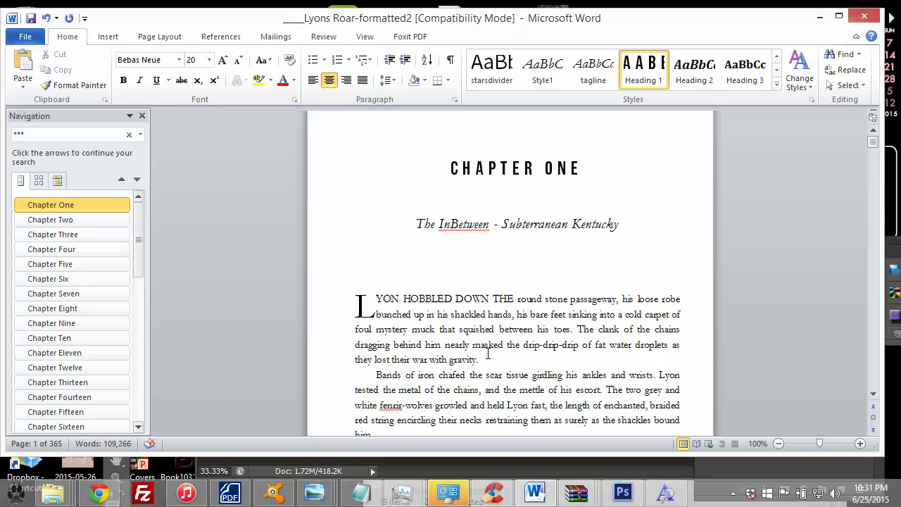
click(356, 296)
click(367, 299)
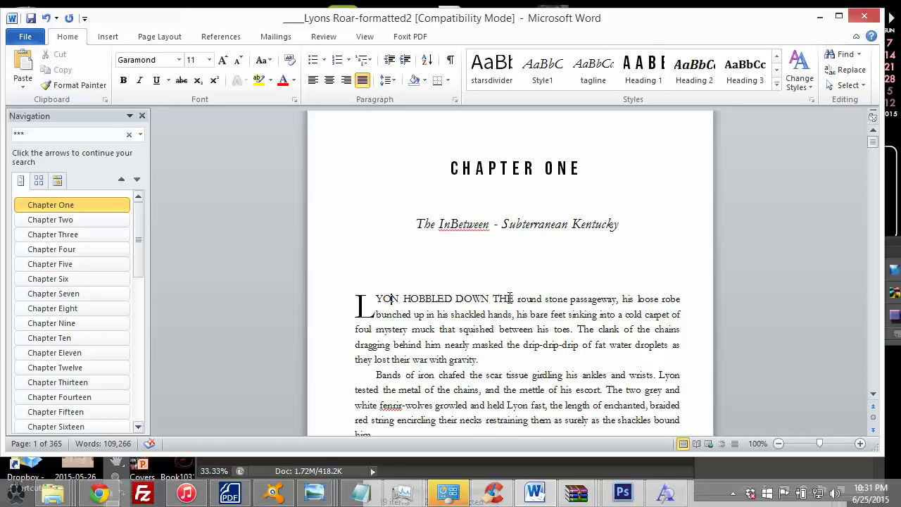
drag(515, 299, 376, 300)
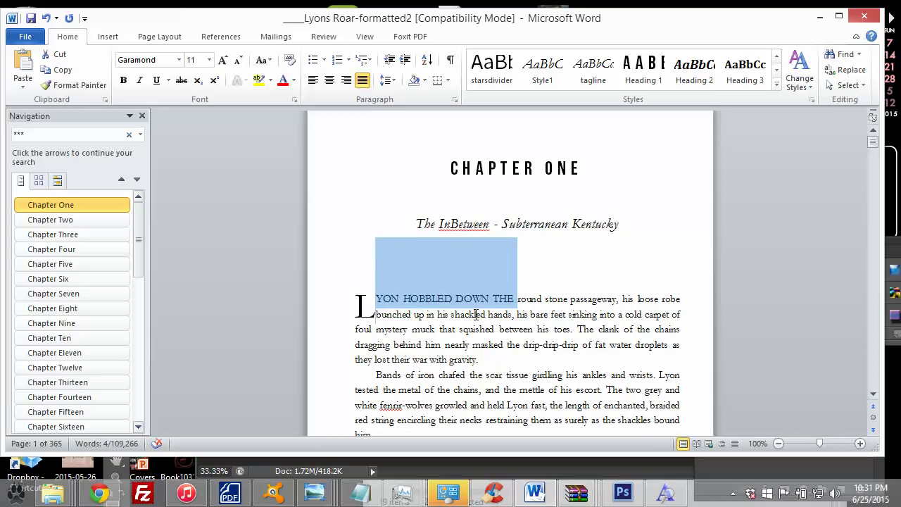
scroll(475, 314, up, 5)
scroll(475, 314, down, 3)
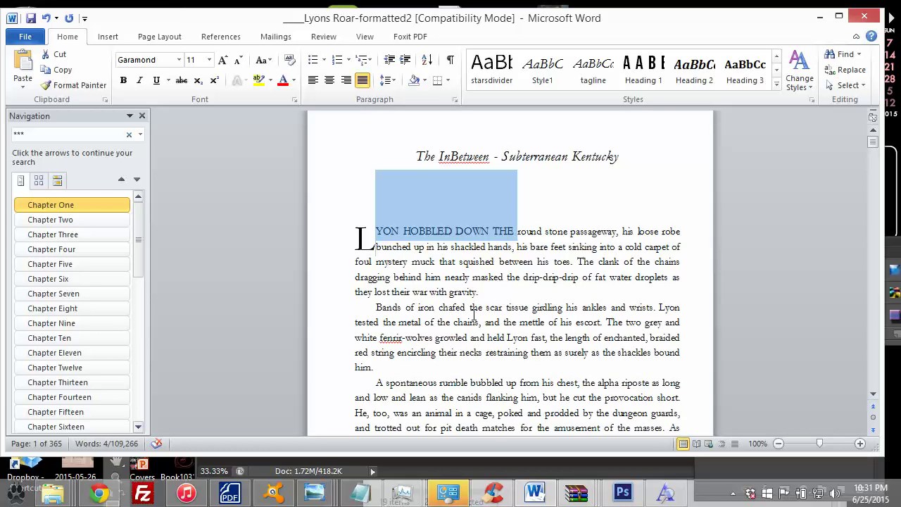
Check how Chapters Two, Three and Four open, and look through the remaining chapter headings to the Epilogue.
click(86, 222)
scroll(85, 250, down, 5)
scroll(86, 255, up, 5)
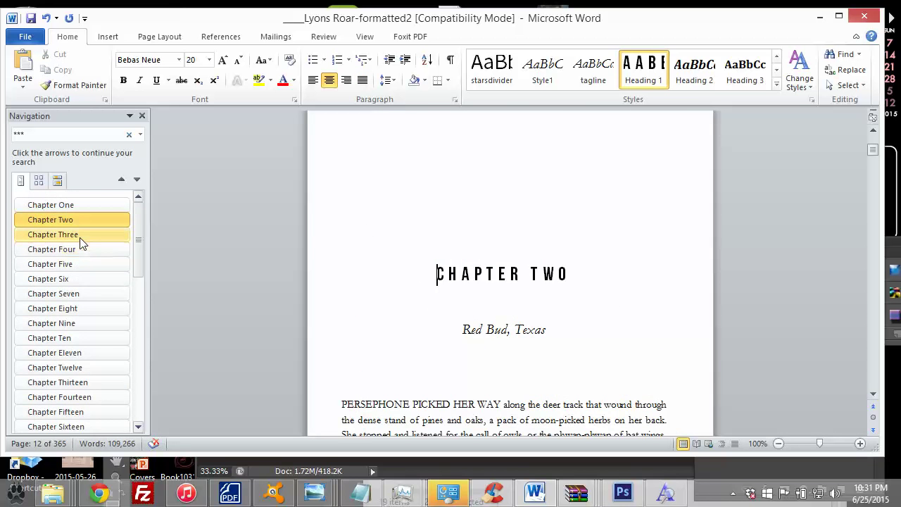
click(80, 235)
click(95, 254)
scroll(97, 261, down, 4)
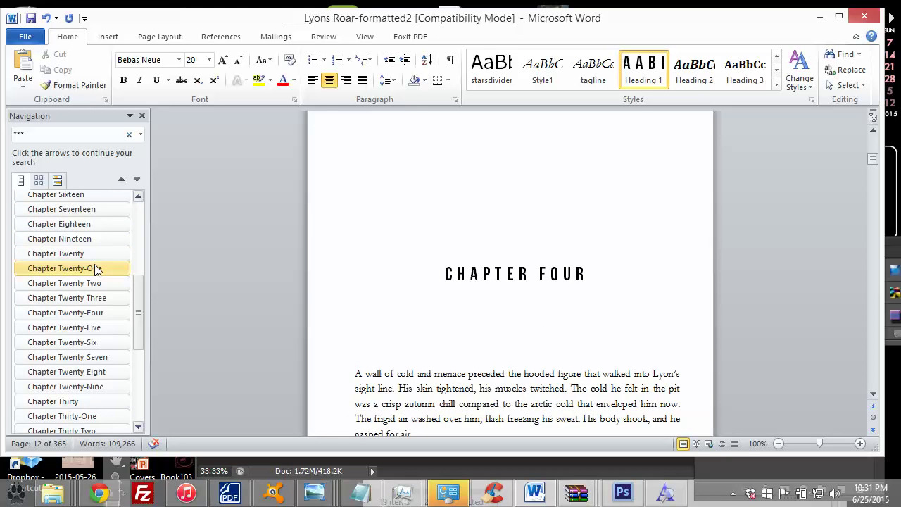
scroll(384, 263, down, 4)
scroll(134, 277, down, 4)
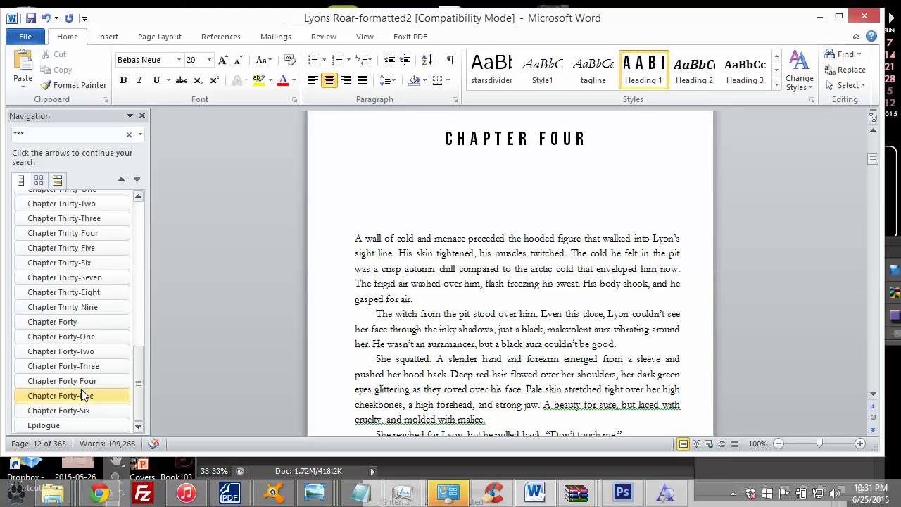
scroll(484, 357, up, 6)
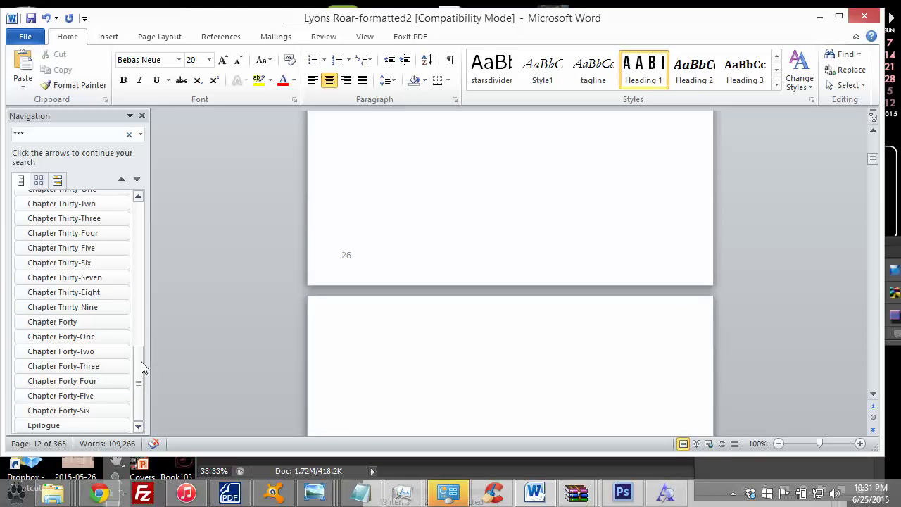
Return to Chapter One to review its opening page, and bring the end of the chapter list into view.
drag(141, 364, 139, 215)
click(90, 208)
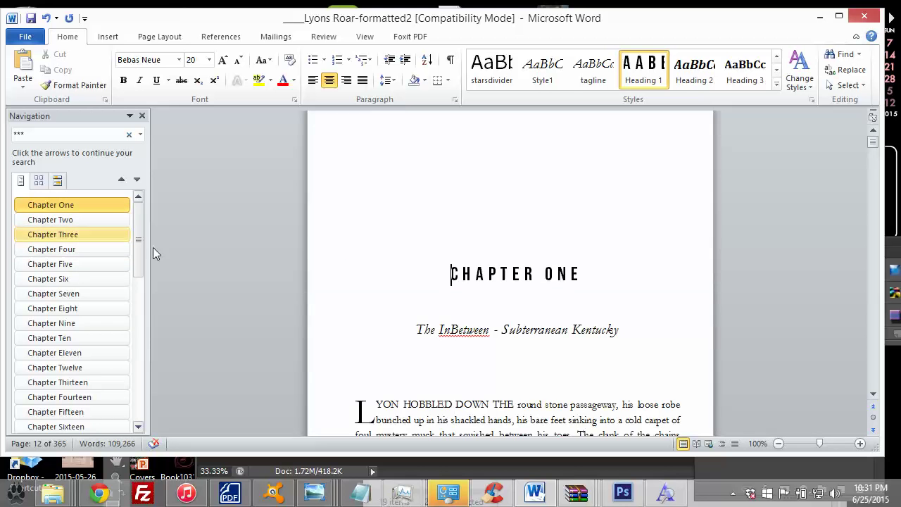
scroll(396, 275, down, 3)
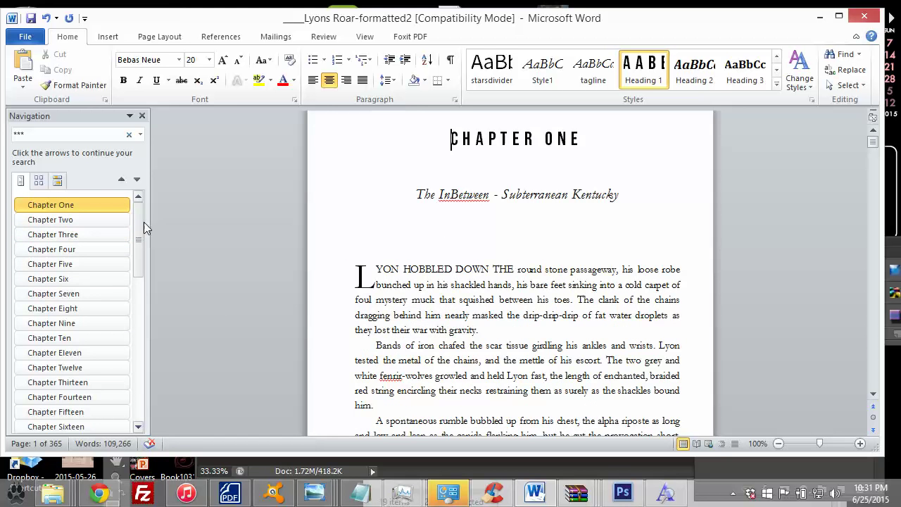
drag(143, 222, 130, 191)
scroll(501, 281, up, 5)
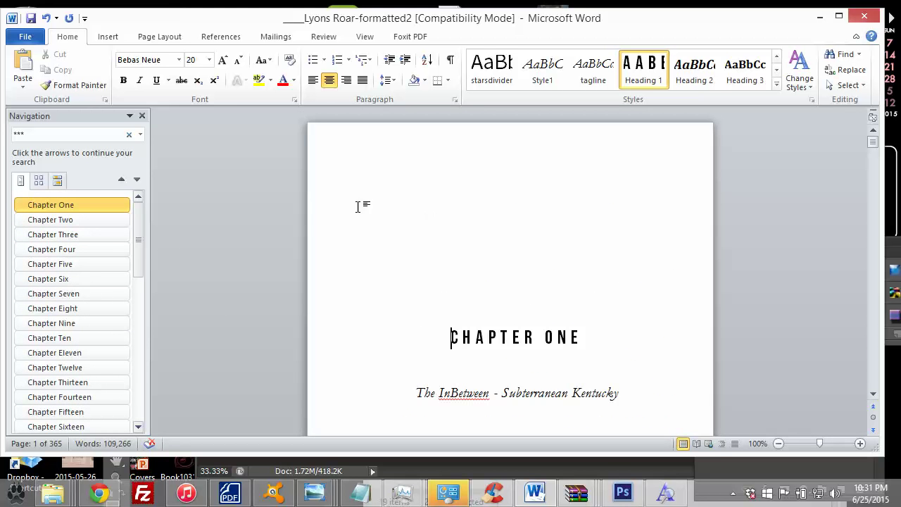
drag(139, 250, 142, 422)
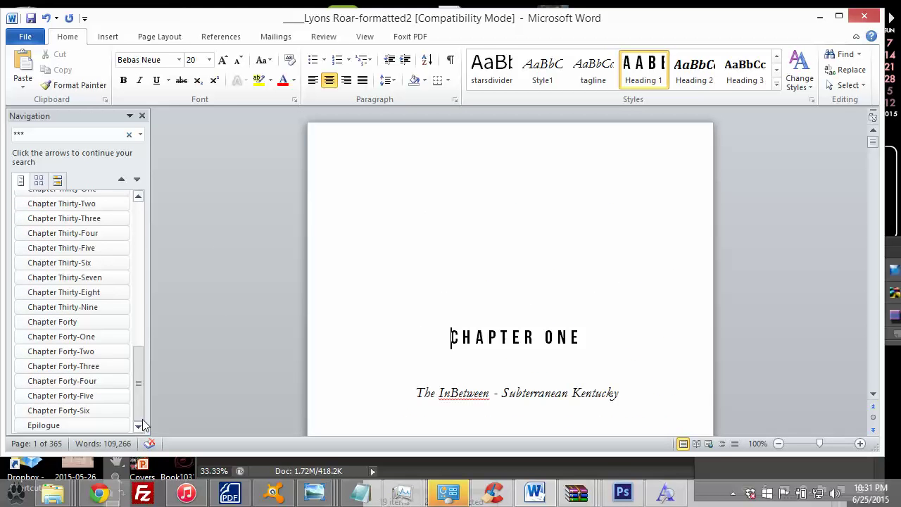
Go to the end of the Epilogue and insert a Next Page section break below "The End".
click(73, 424)
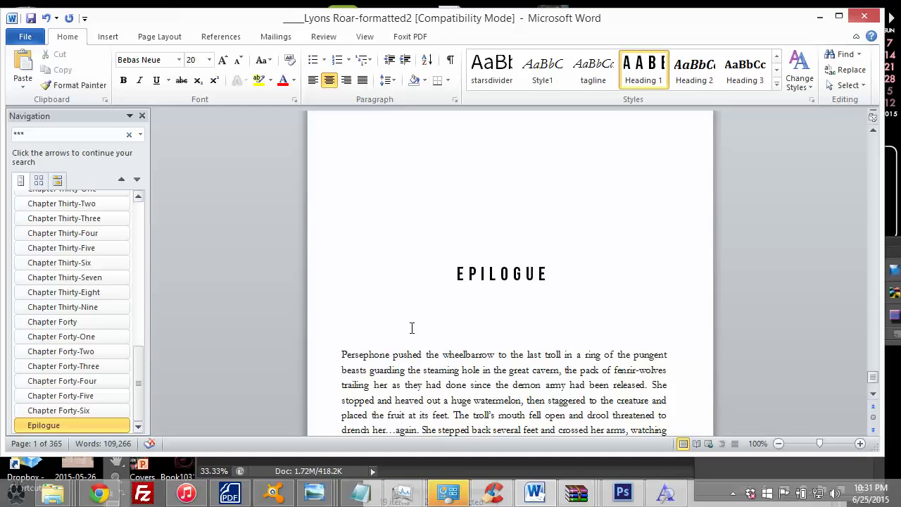
scroll(412, 328, down, 5)
scroll(413, 331, up, 15)
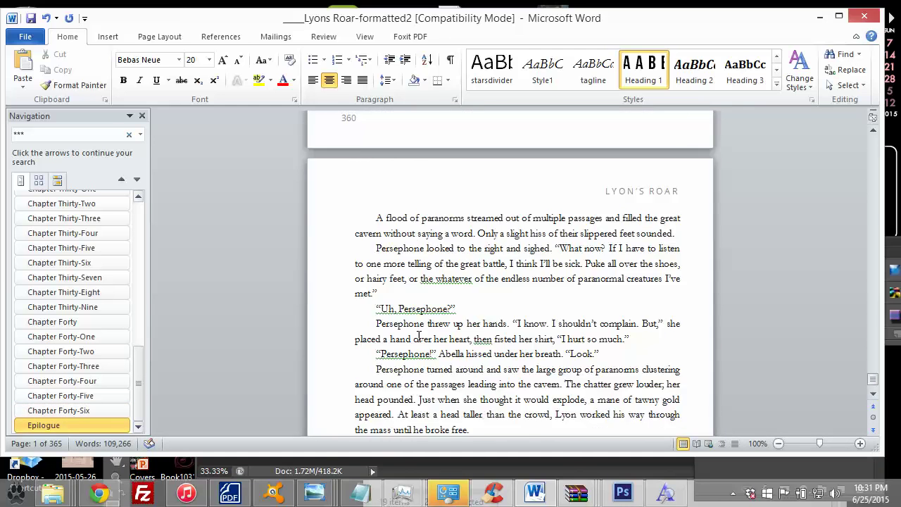
scroll(419, 336, up, 15)
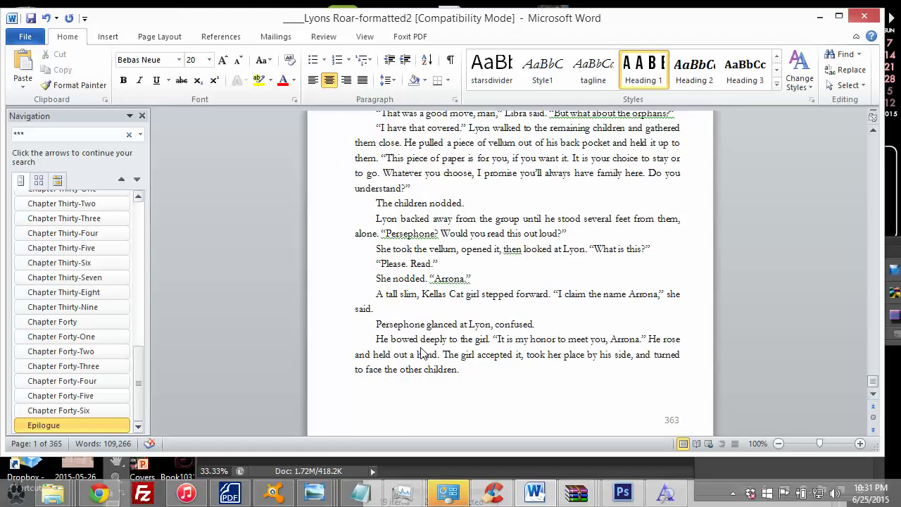
scroll(518, 339, down, 20)
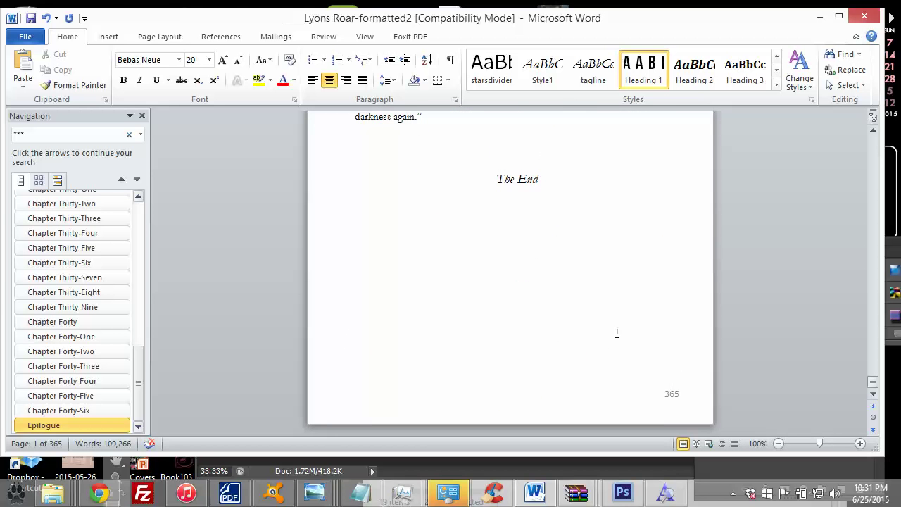
click(574, 298)
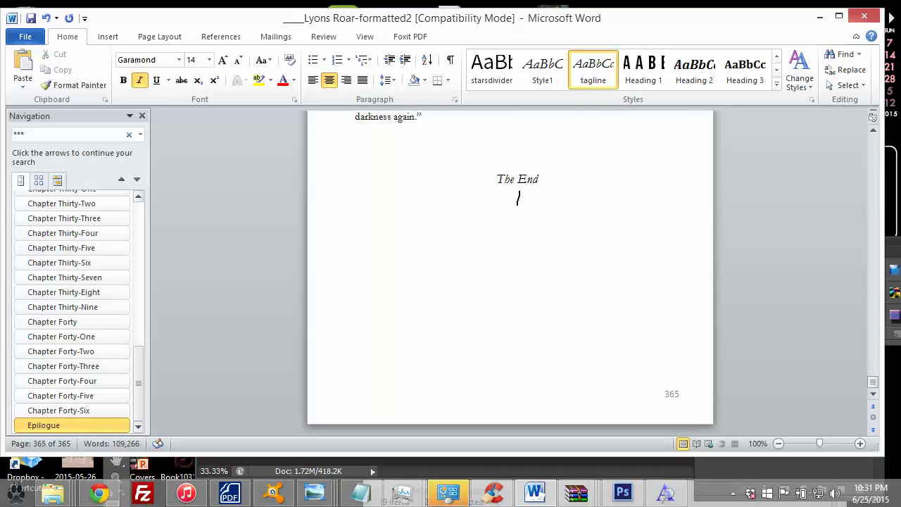
click(107, 35)
click(159, 36)
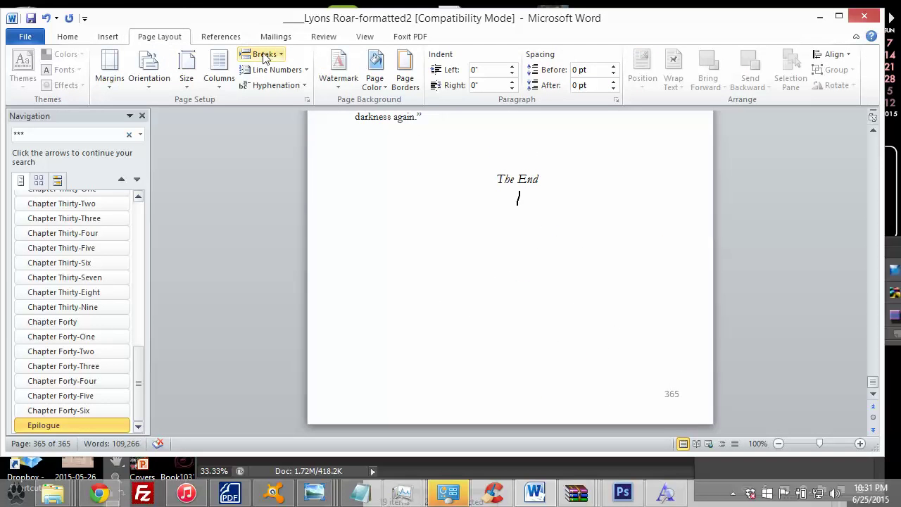
click(273, 55)
click(268, 234)
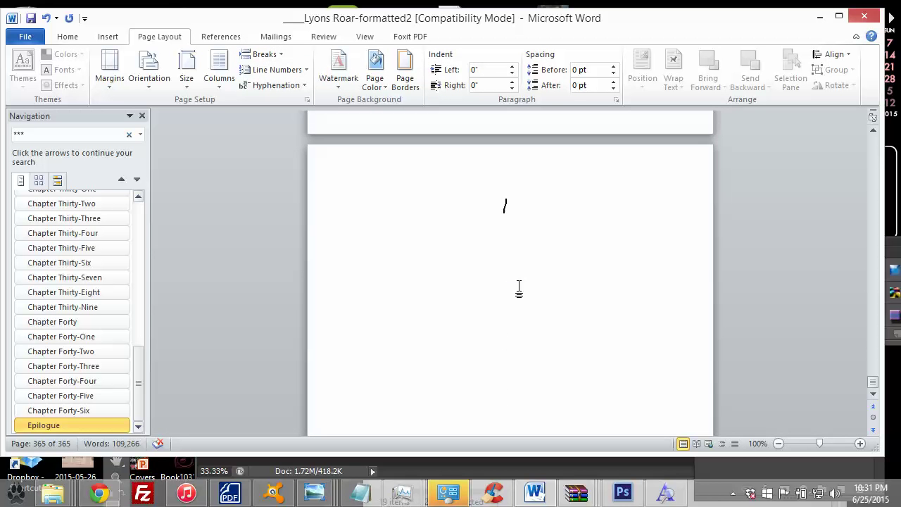
Add the title "The offer" in the Heading 1 style on the new page after "The End".
click(68, 37)
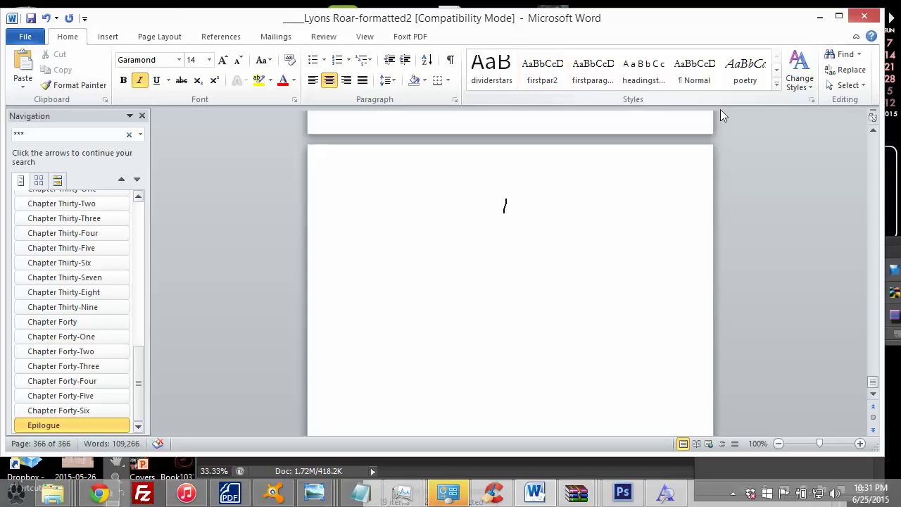
click(777, 84)
click(640, 113)
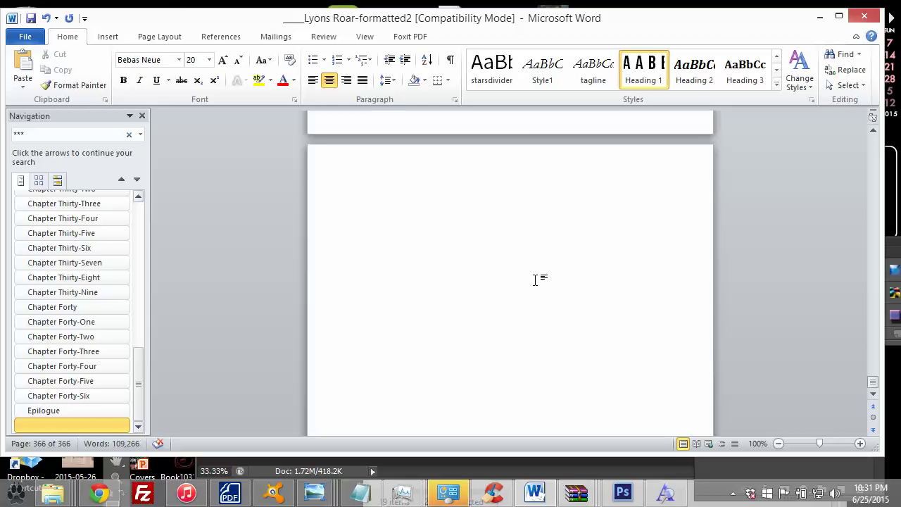
text(A)
key(BackSpace)
text(The off)
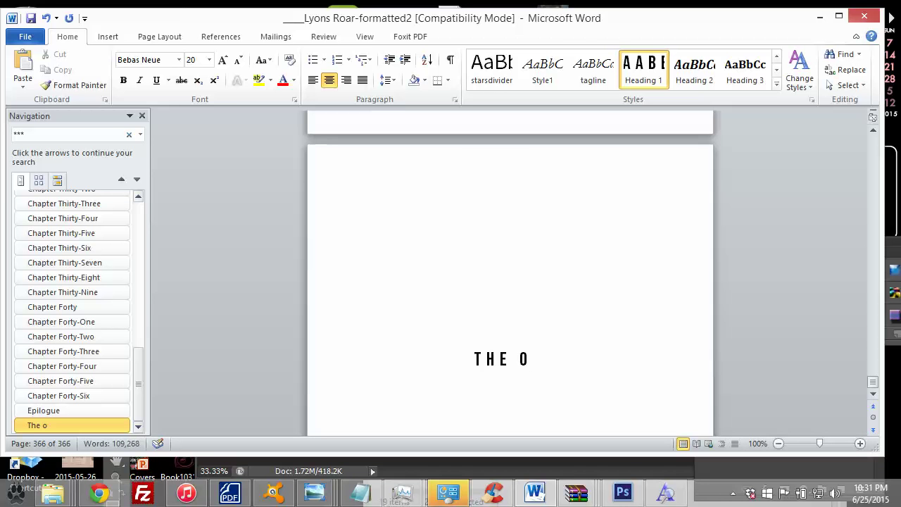
text(er)
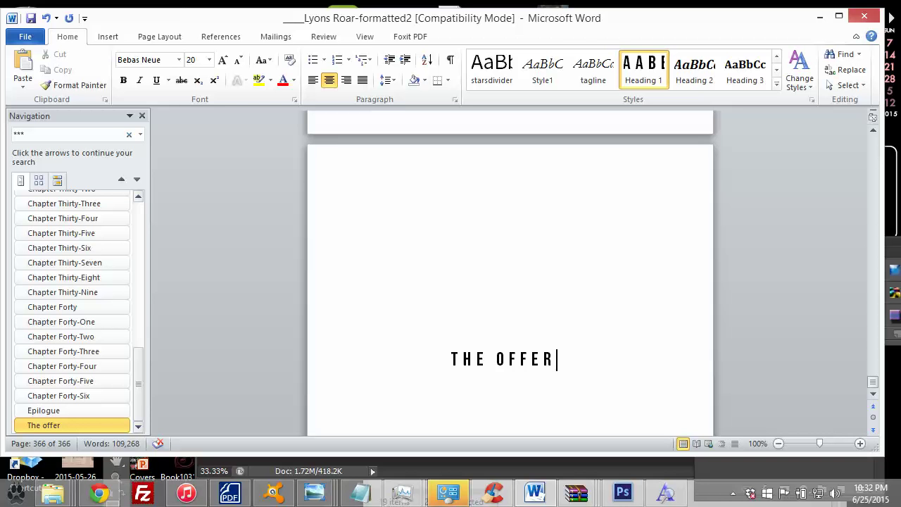
Below the "The offer" heading, start a paragraph in the first-paragraph style reading "The offer.....".
key(Return)
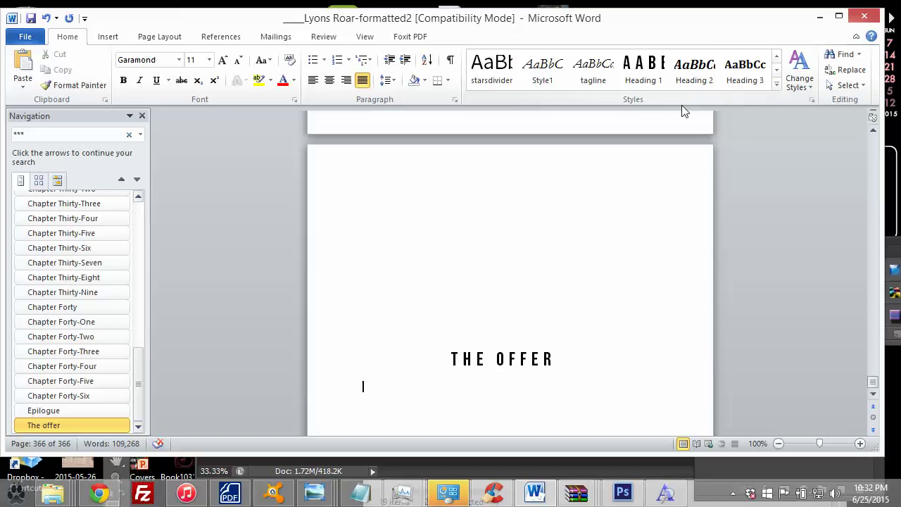
click(776, 84)
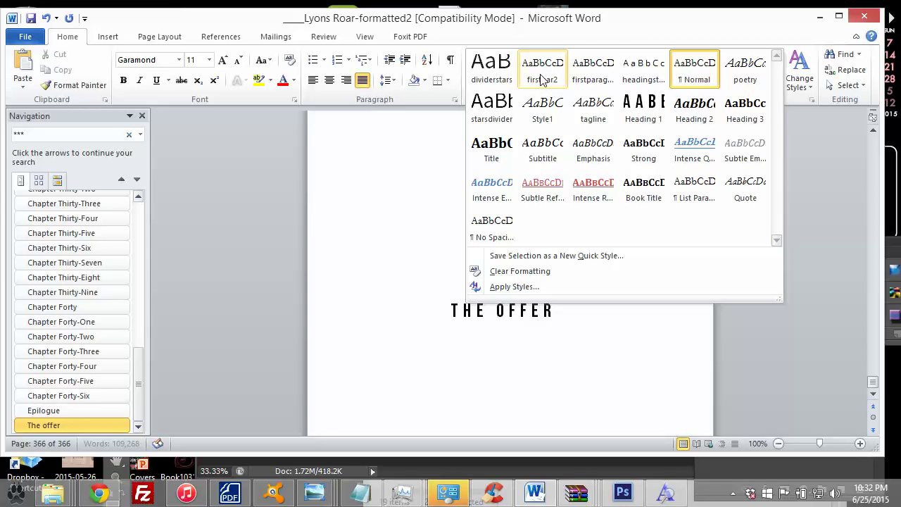
click(591, 89)
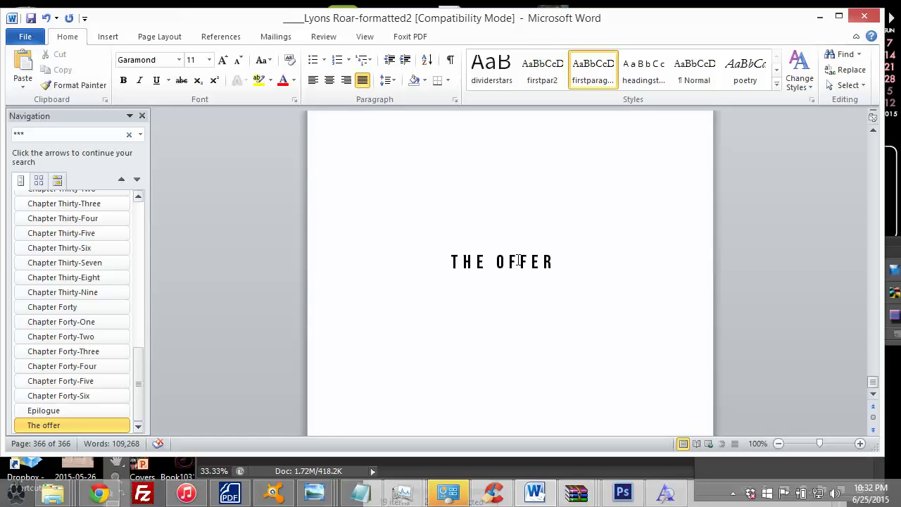
text(The offer.....)
scroll(458, 324, down, 1)
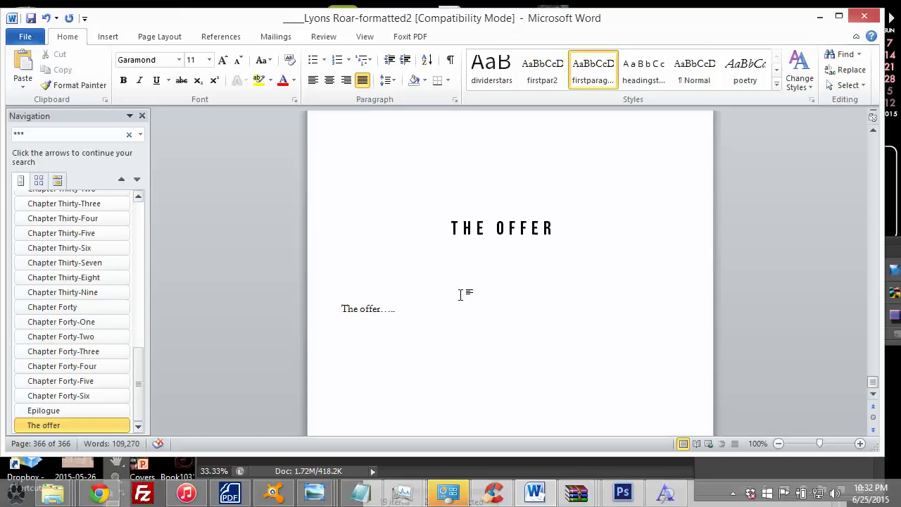
scroll(555, 307, down, 2)
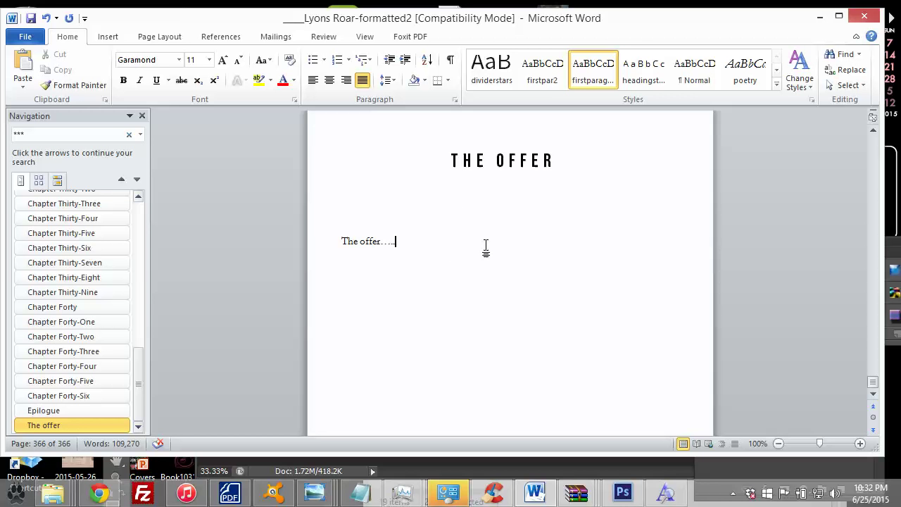
scroll(486, 246, up, 3)
scroll(486, 246, down, 7)
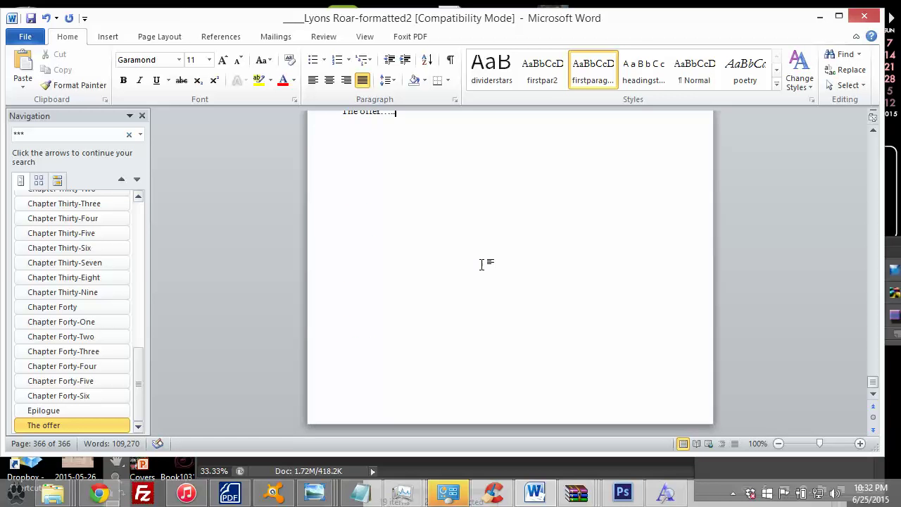
Remove the overflow page after the offer text and insert two Next Page section breaks at the end of the document.
scroll(486, 263, up, 5)
scroll(496, 262, down, 1)
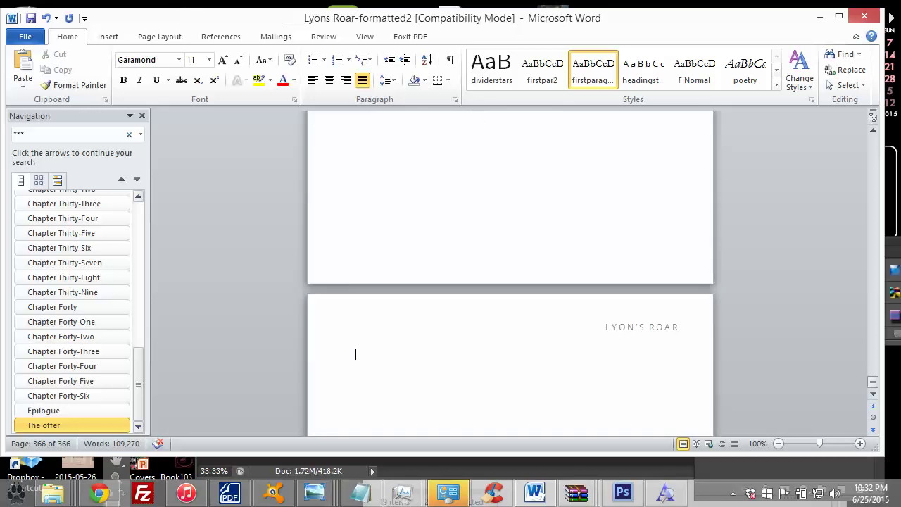
key(BackSpace)
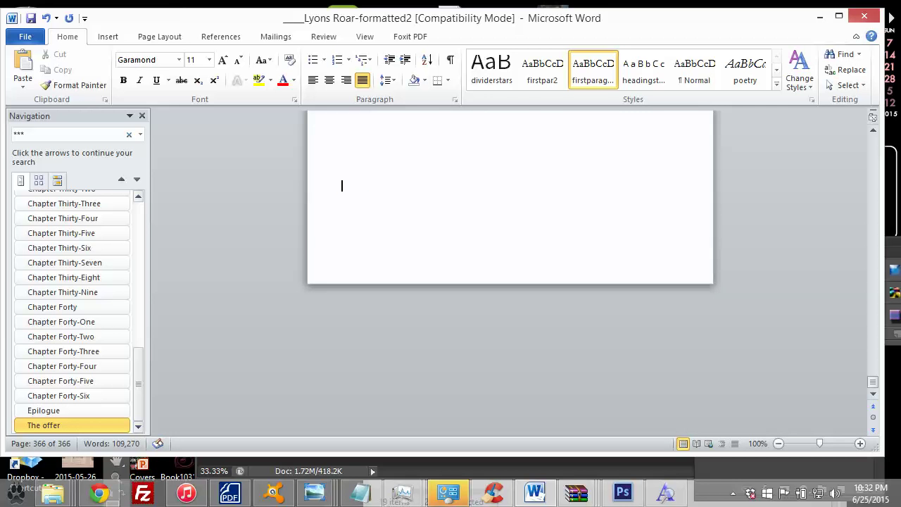
click(218, 37)
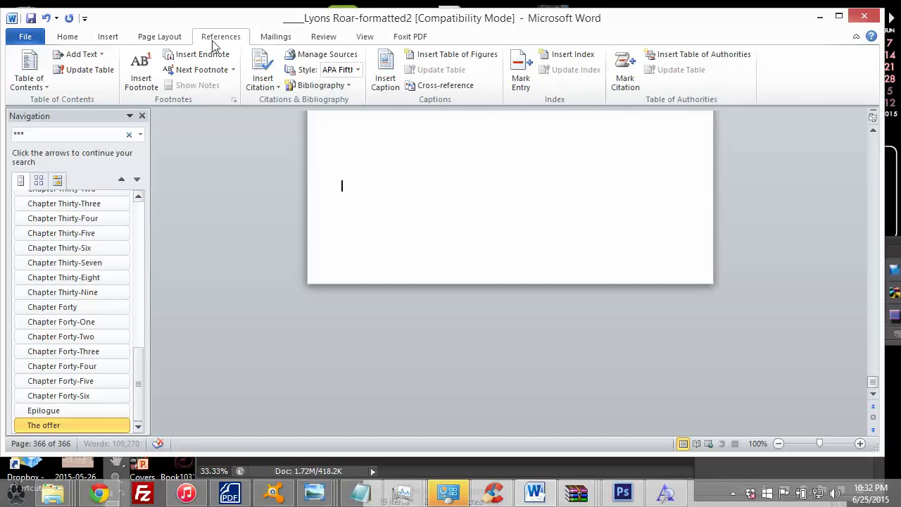
click(162, 37)
click(261, 55)
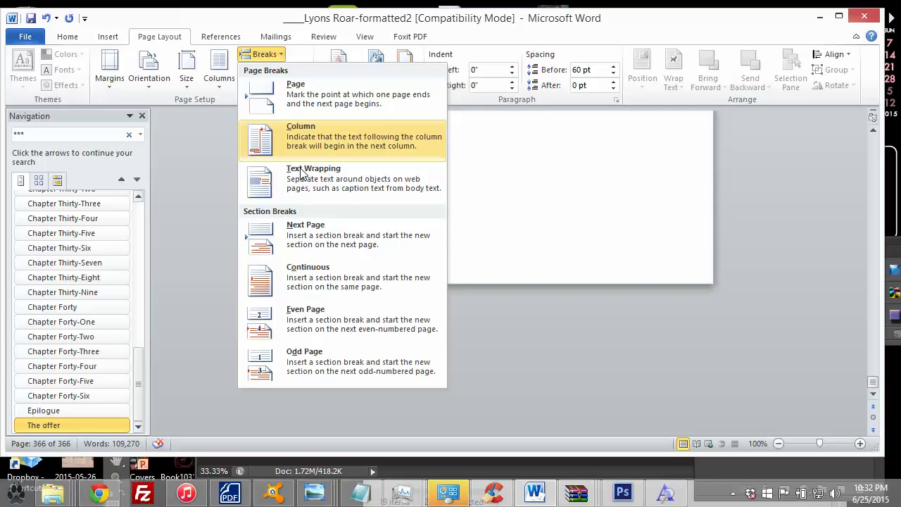
click(312, 236)
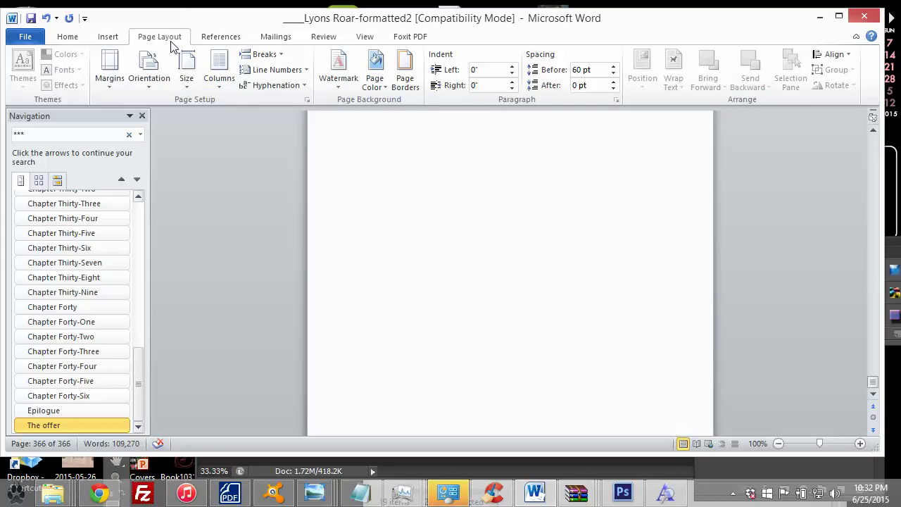
click(264, 55)
click(263, 229)
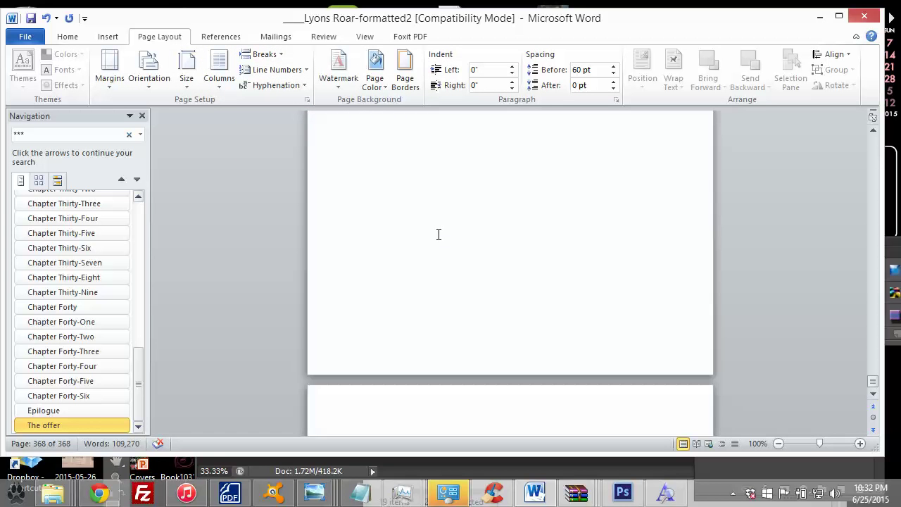
Examine the last Epilogue pages, checking the running header, "The End" and the page number against the page that follows.
scroll(436, 235, up, 3)
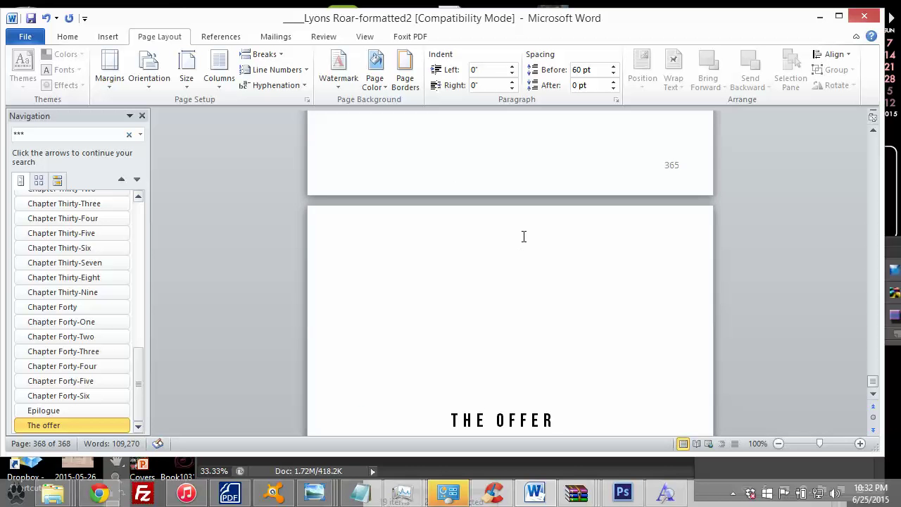
scroll(595, 243, up, 3)
scroll(434, 295, down, 3)
scroll(547, 316, up, 3)
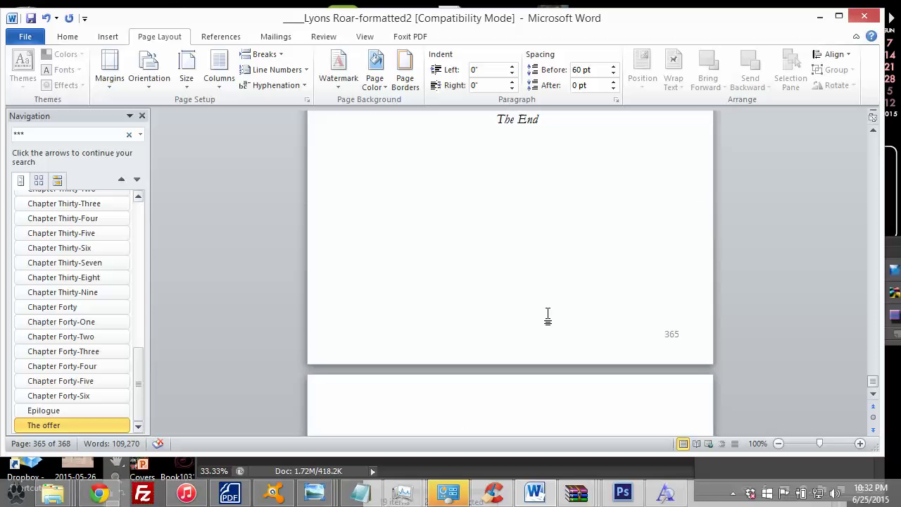
scroll(642, 292, up, 1)
scroll(643, 292, up, 2)
scroll(452, 274, down, 3)
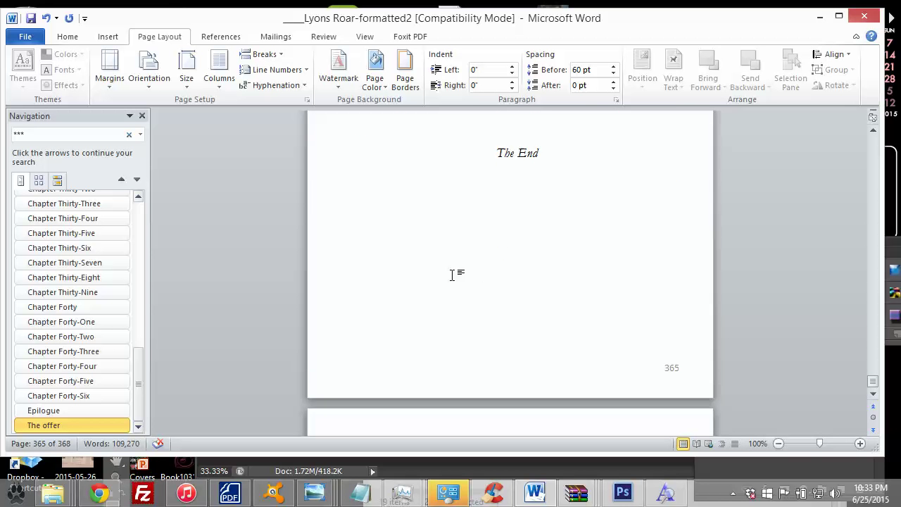
scroll(615, 317, up, 6)
scroll(642, 318, down, 6)
scroll(685, 350, up, 6)
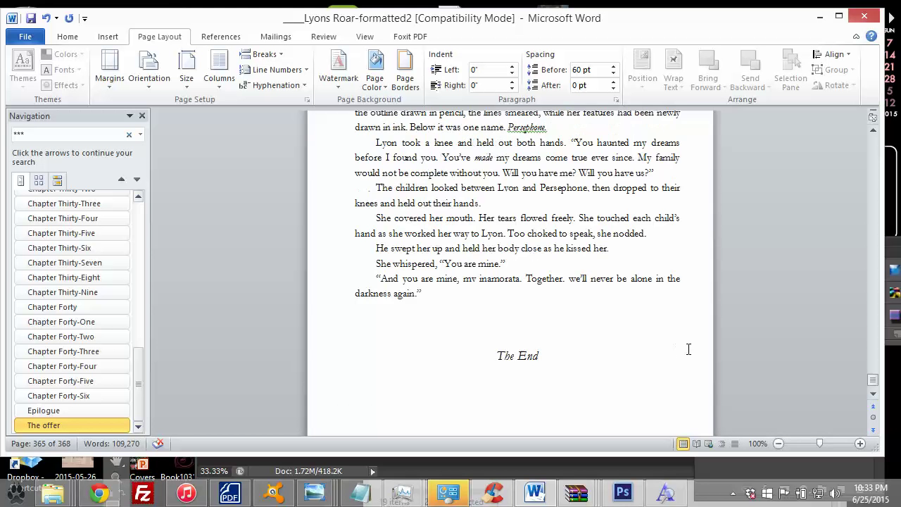
scroll(606, 263, down, 3)
scroll(609, 263, up, 4)
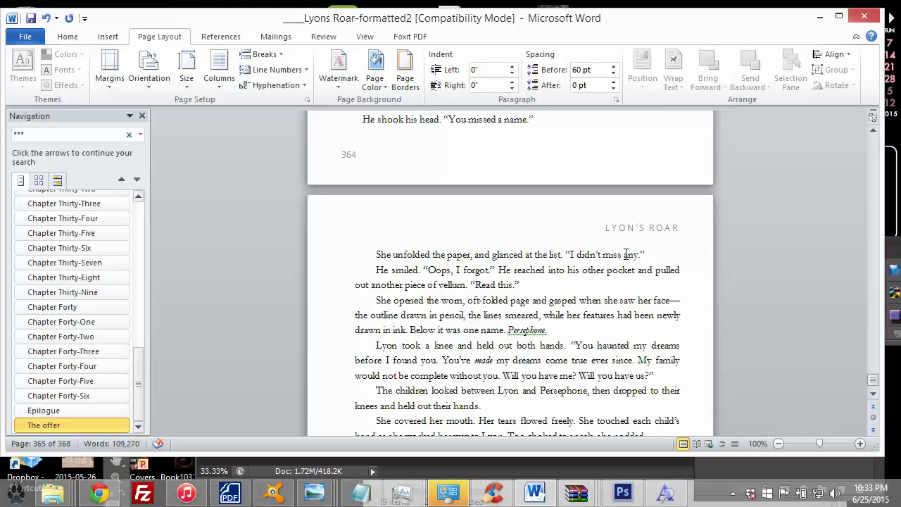
scroll(658, 240, down, 1)
scroll(656, 248, down, 10)
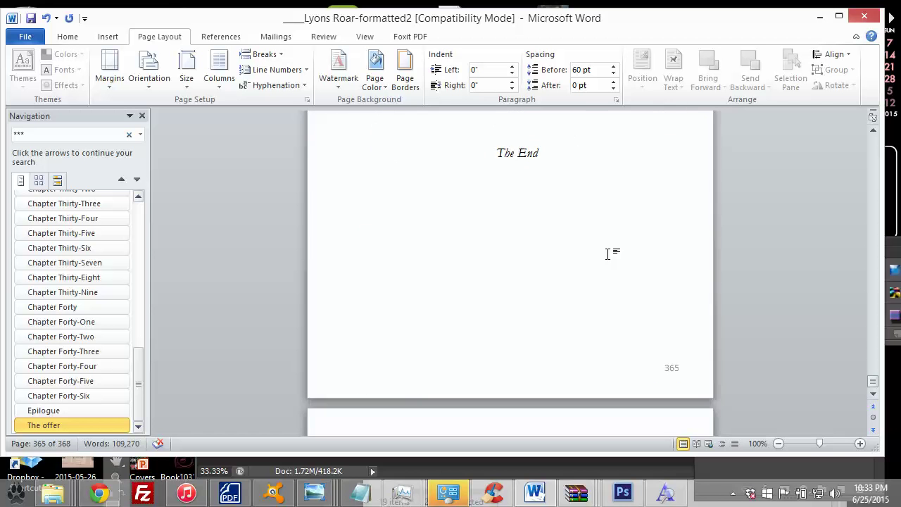
Compare the header and footer areas of the "The offer" page with those of the preceding "The End" page.
scroll(489, 329, down, 1)
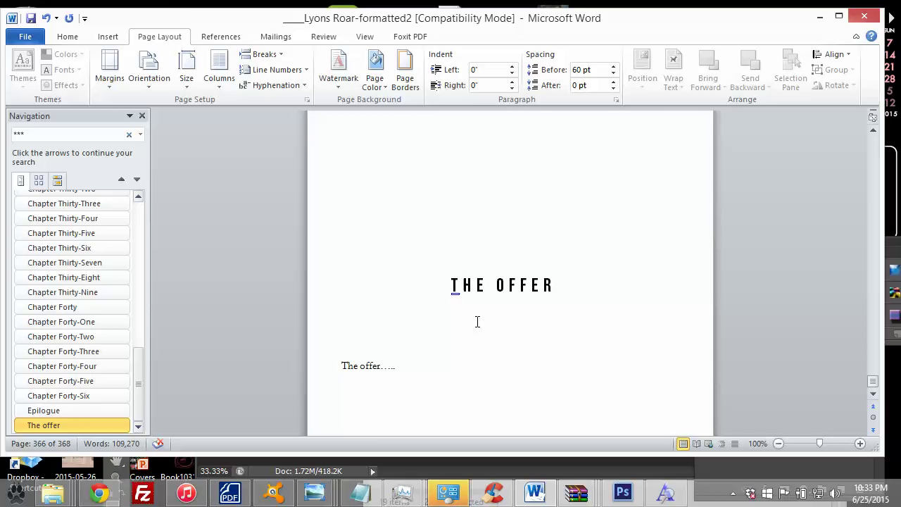
scroll(457, 264, up, 6)
scroll(493, 271, down, 4)
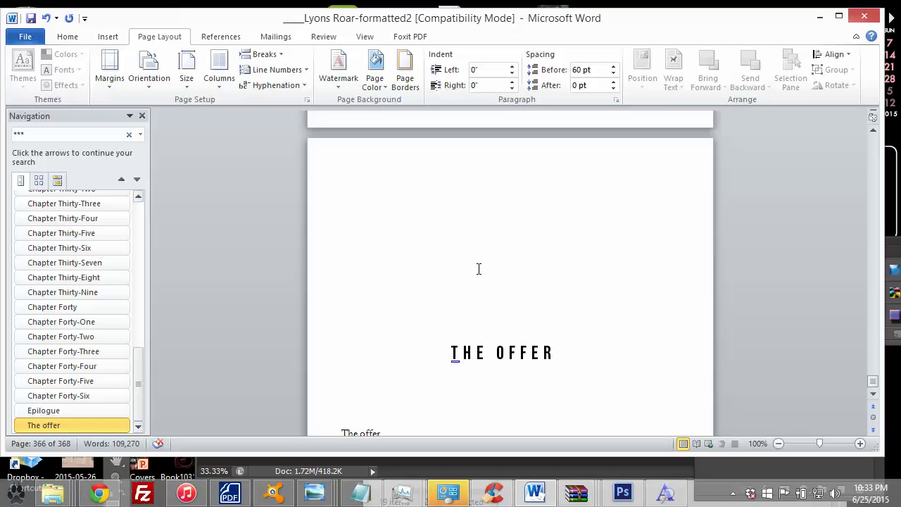
scroll(479, 269, up, 7)
scroll(479, 271, down, 4)
scroll(478, 276, down, 4)
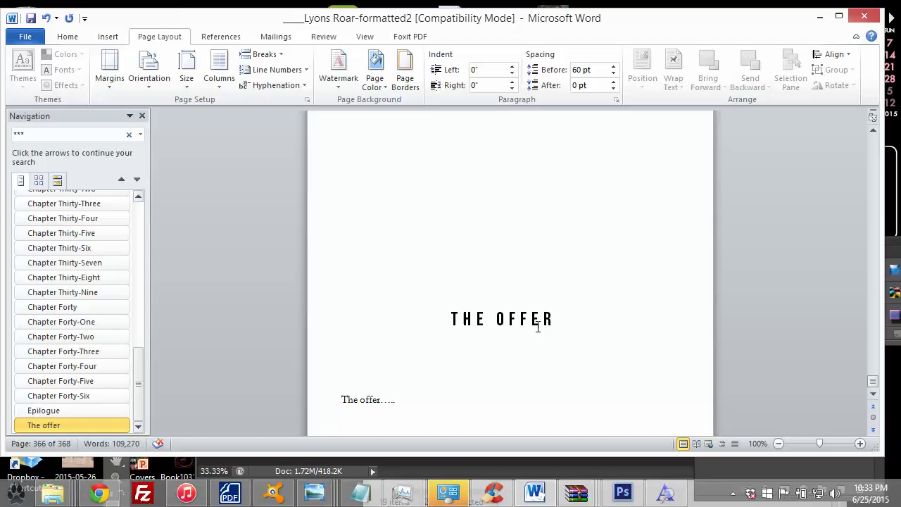
scroll(556, 303, up, 3)
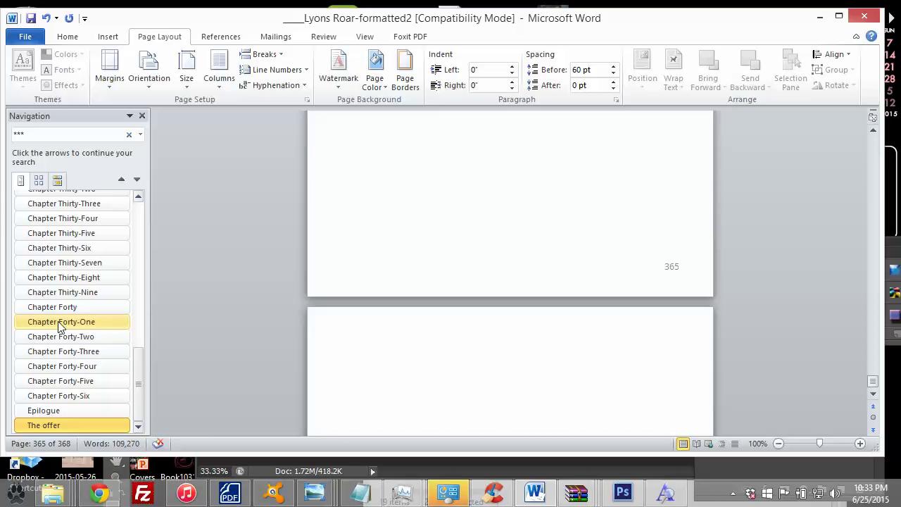
Go to the Chapter Thirty-Five heading and bring the earlier chapters into view in the chapter list.
click(36, 322)
click(63, 263)
click(71, 235)
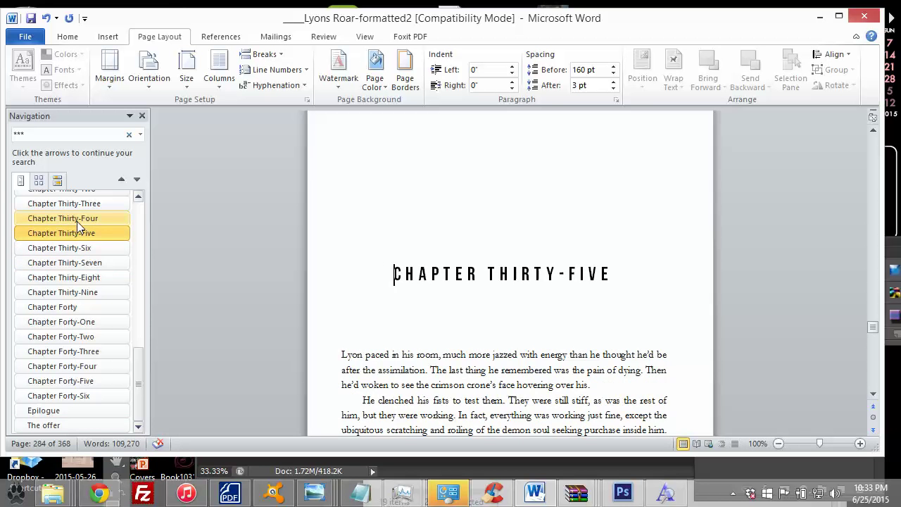
scroll(78, 282, up, 4)
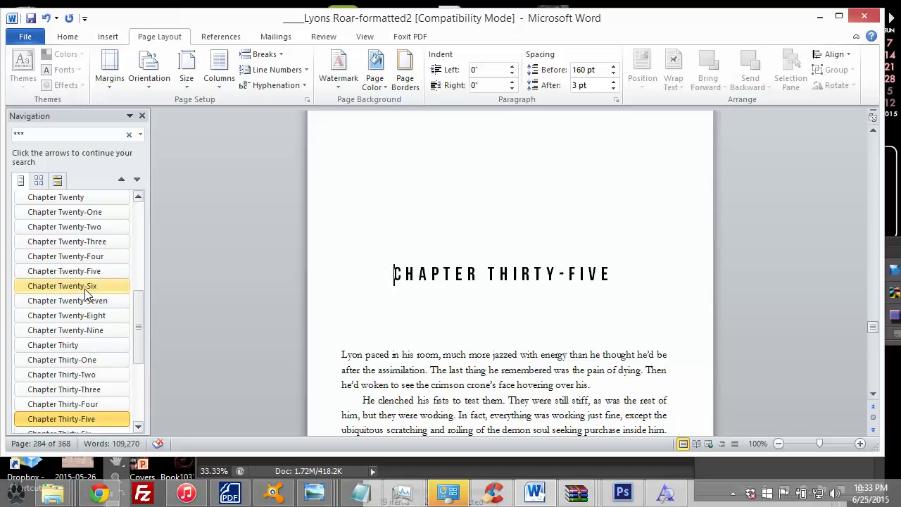
Insert a Next Page section break after "The End" on the last page of the Epilogue.
scroll(82, 331, down, 4)
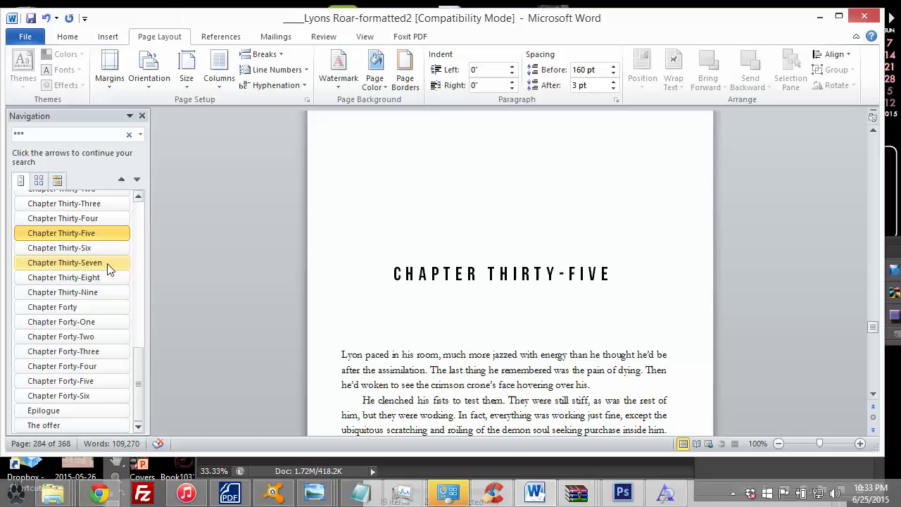
scroll(535, 364, down, 20)
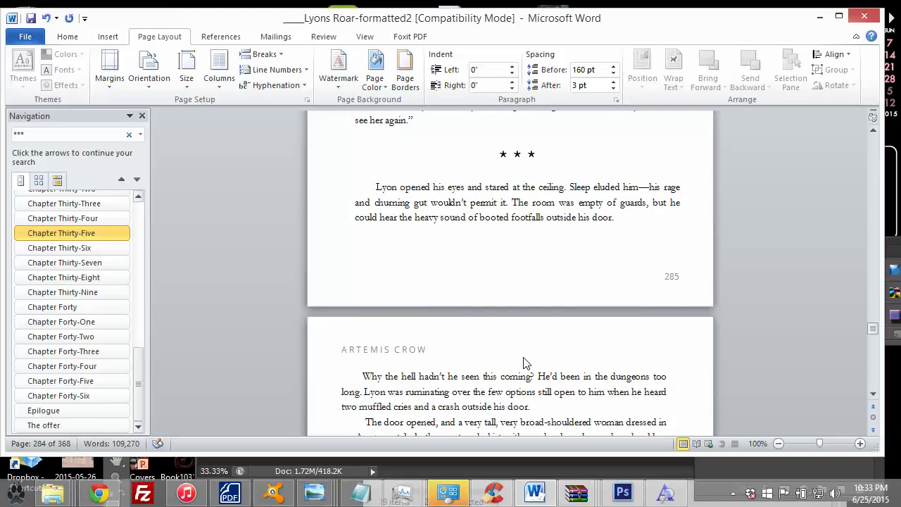
click(73, 413)
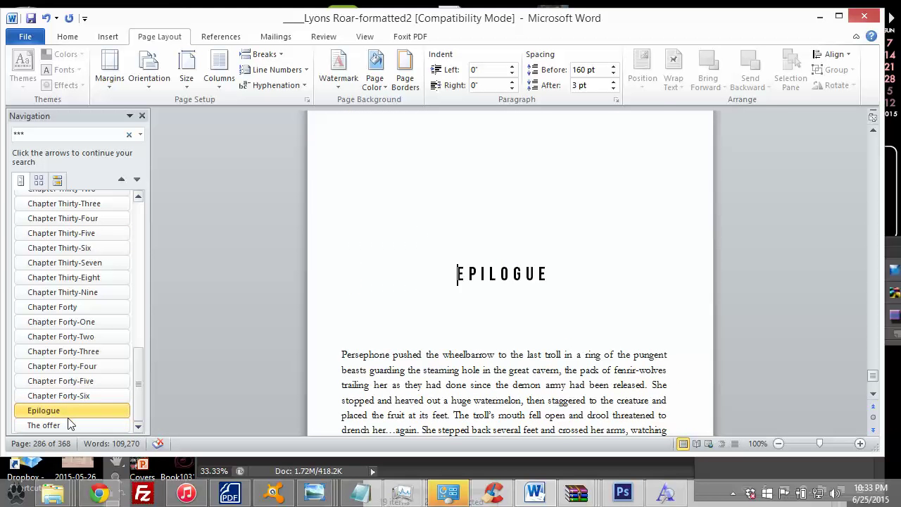
click(68, 425)
click(62, 409)
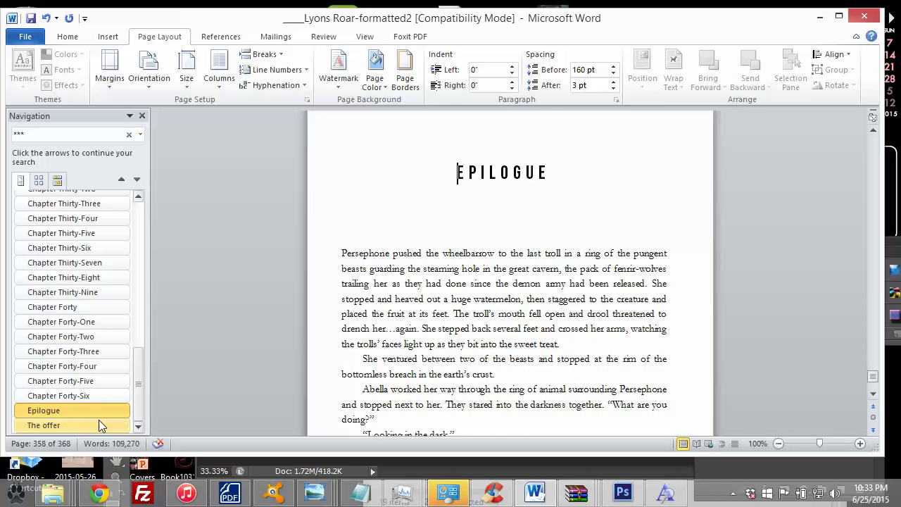
click(91, 423)
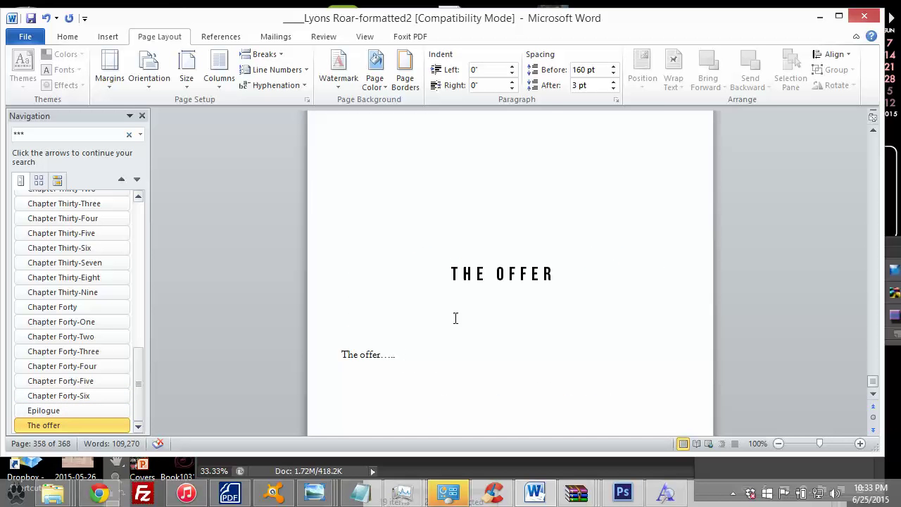
key(Up)
key(Up)
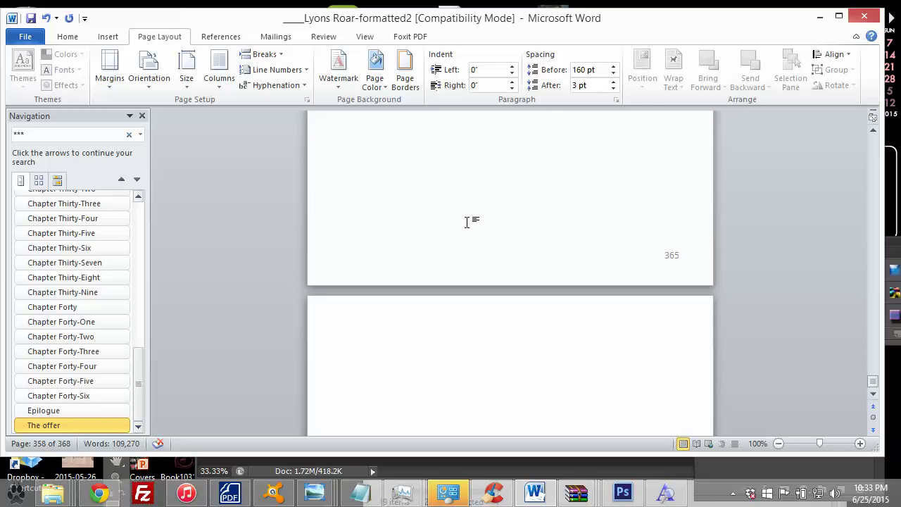
key(End)
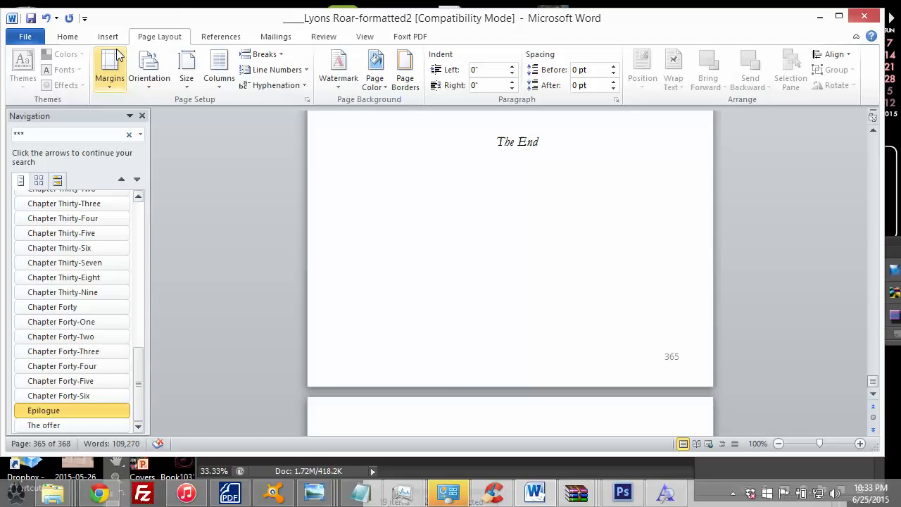
click(265, 55)
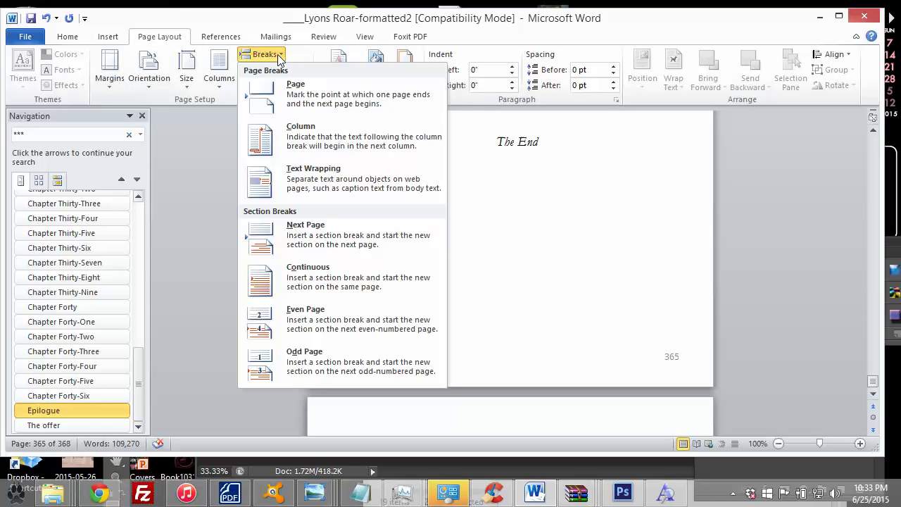
click(310, 239)
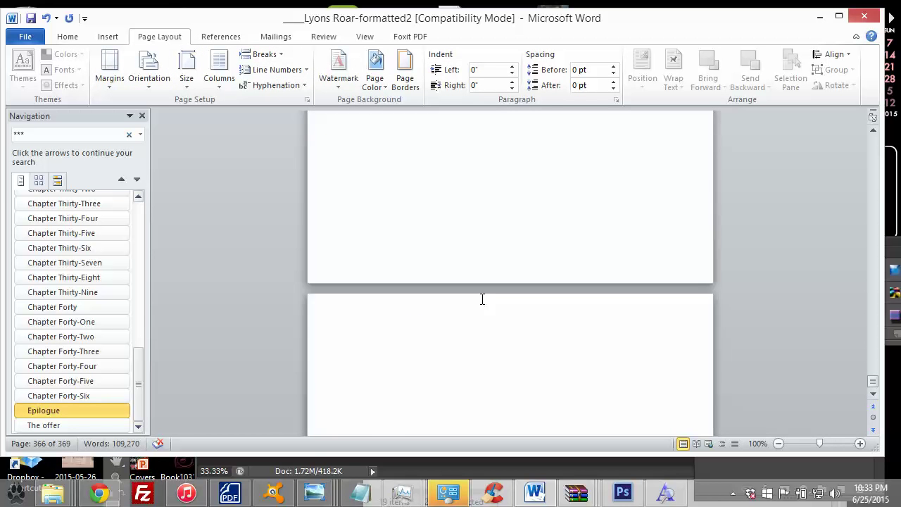
Add the heading "About the author" in the Heading 1 style on the document's last blank page.
scroll(520, 285, down, 10)
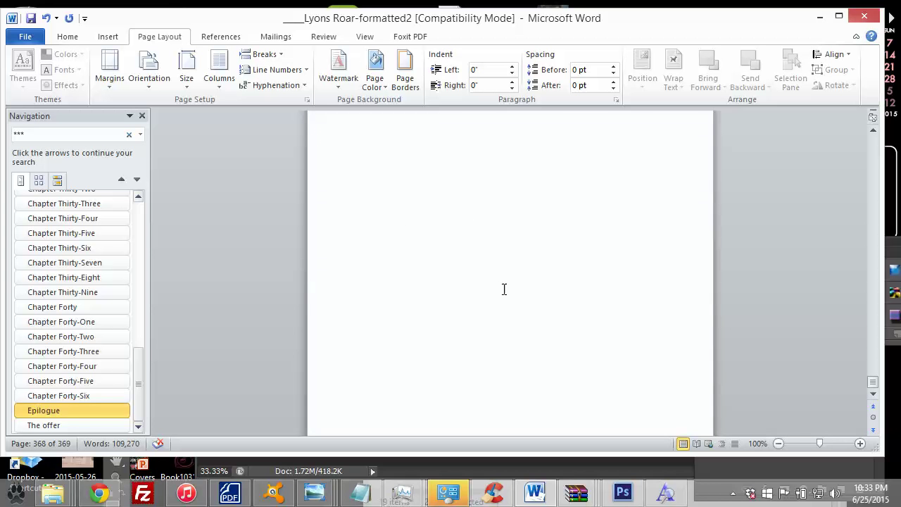
scroll(504, 288, down, 5)
click(493, 295)
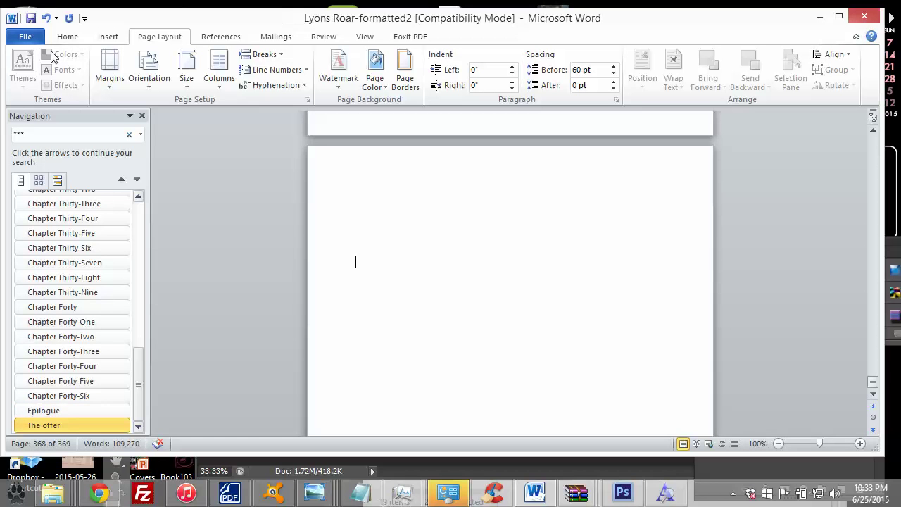
click(68, 36)
click(776, 92)
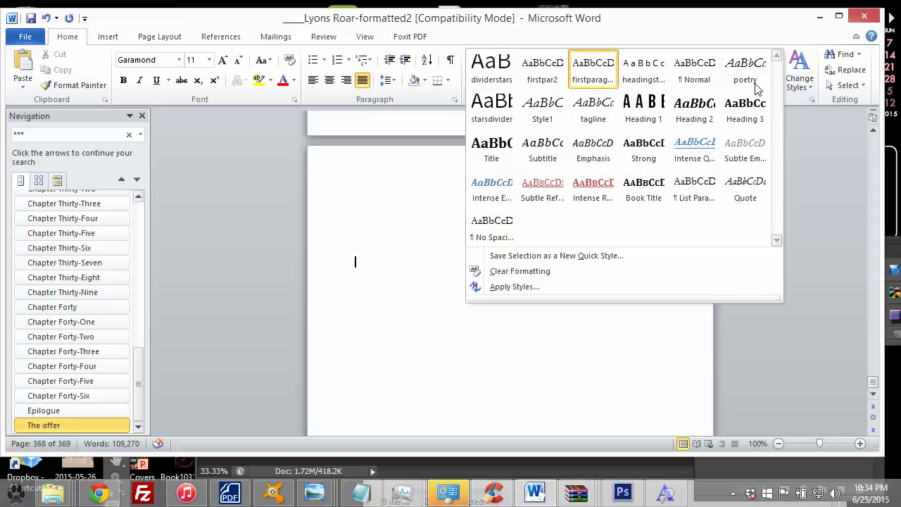
click(643, 109)
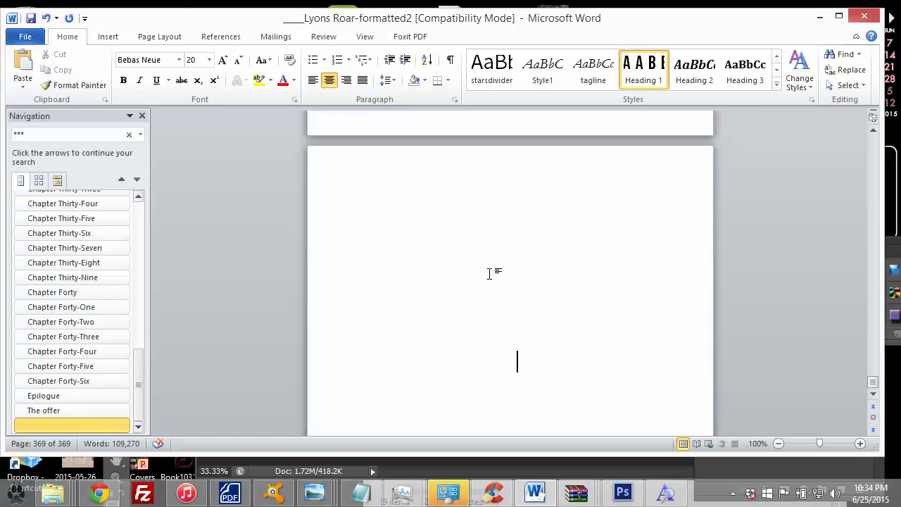
text(about the)
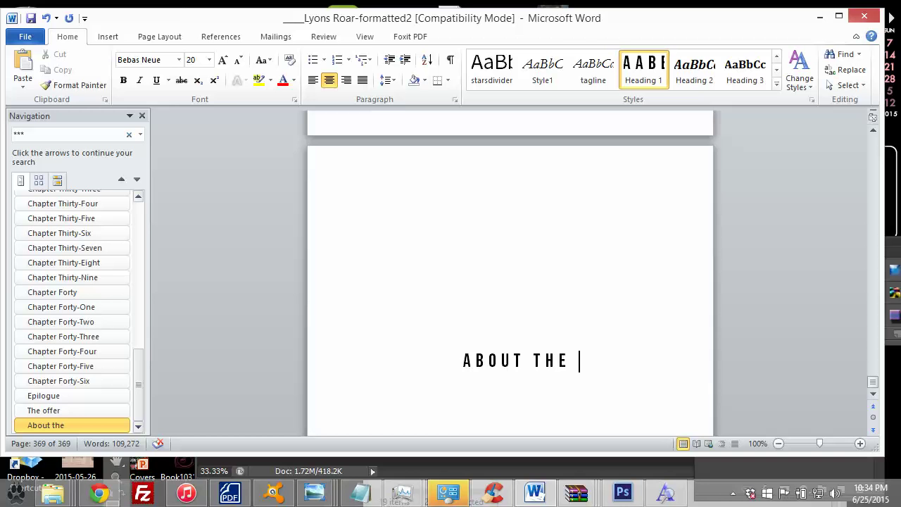
text( author)
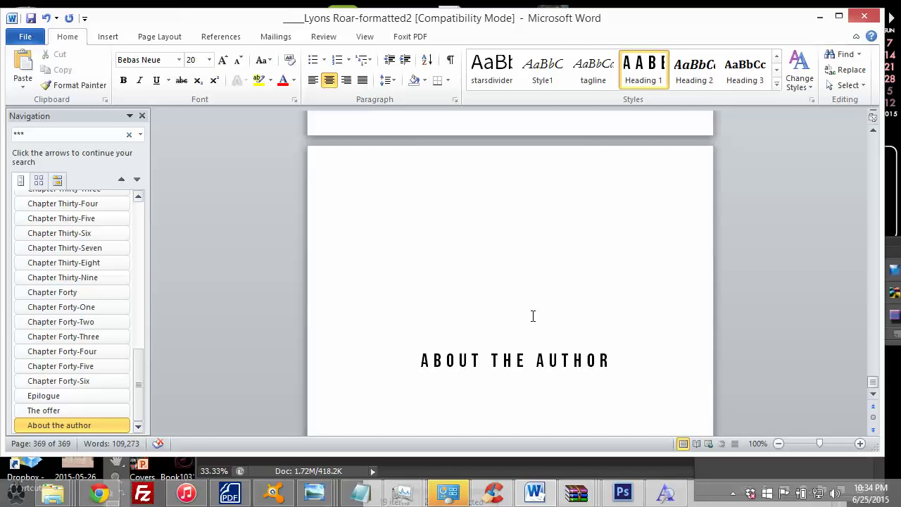
Add the paragraph "About the author." below the new heading, using the custom first-paragraph style.
click(415, 361)
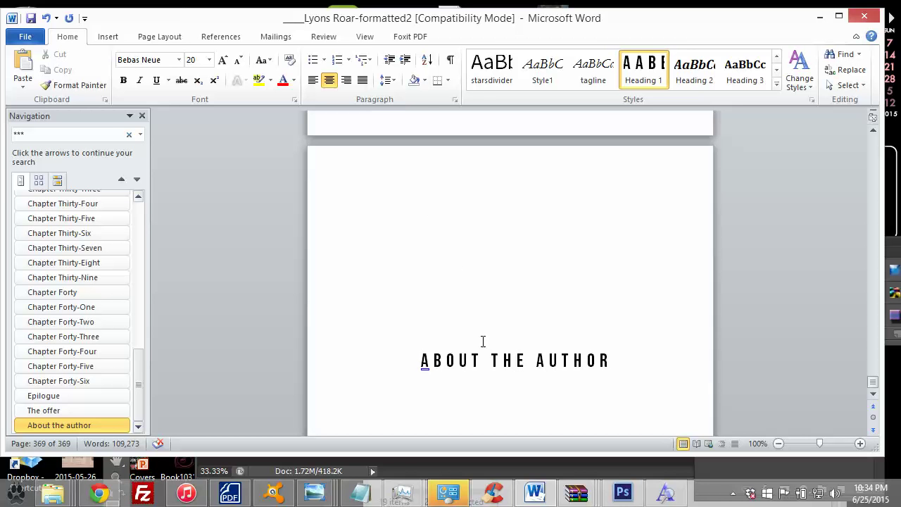
scroll(482, 331, down, 2)
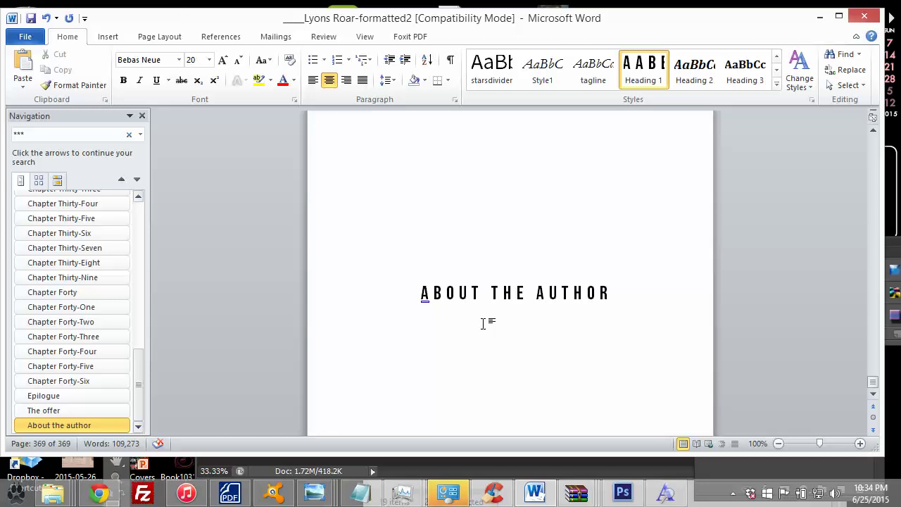
scroll(475, 255, up, 2)
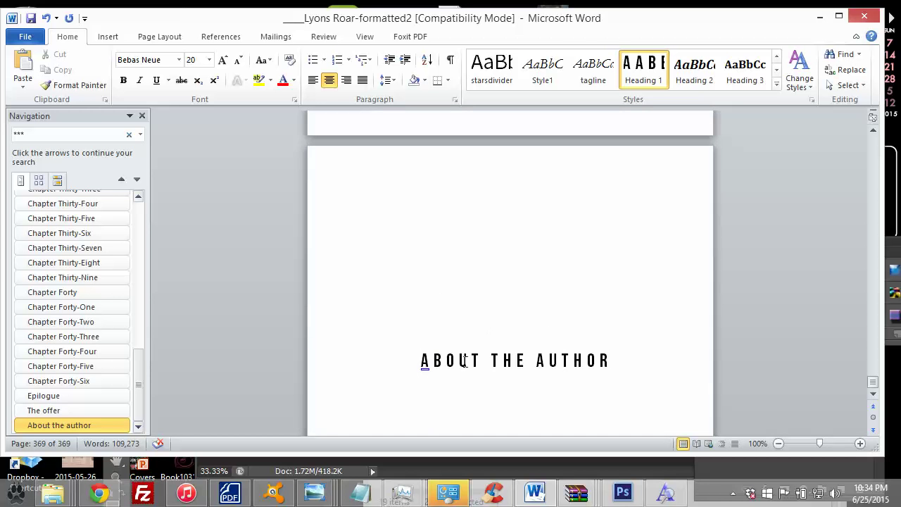
scroll(527, 359, down, 3)
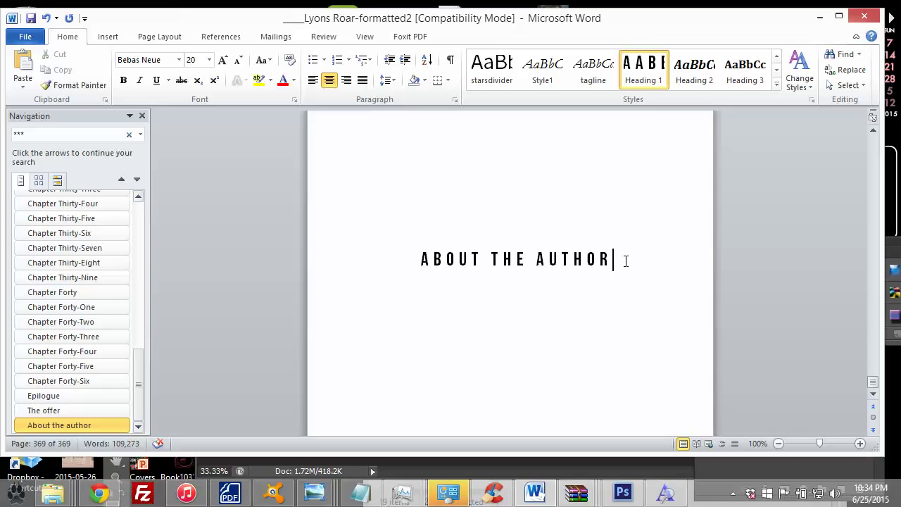
key(Return)
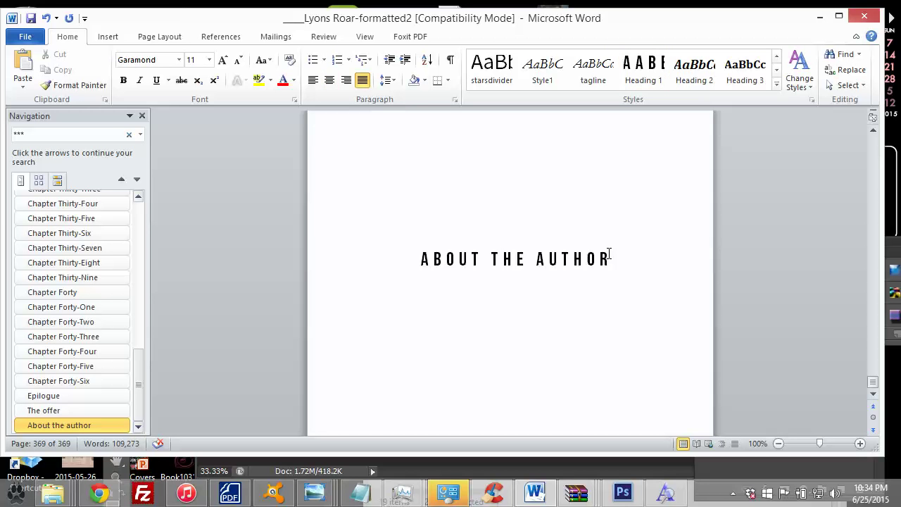
key(Return)
click(777, 85)
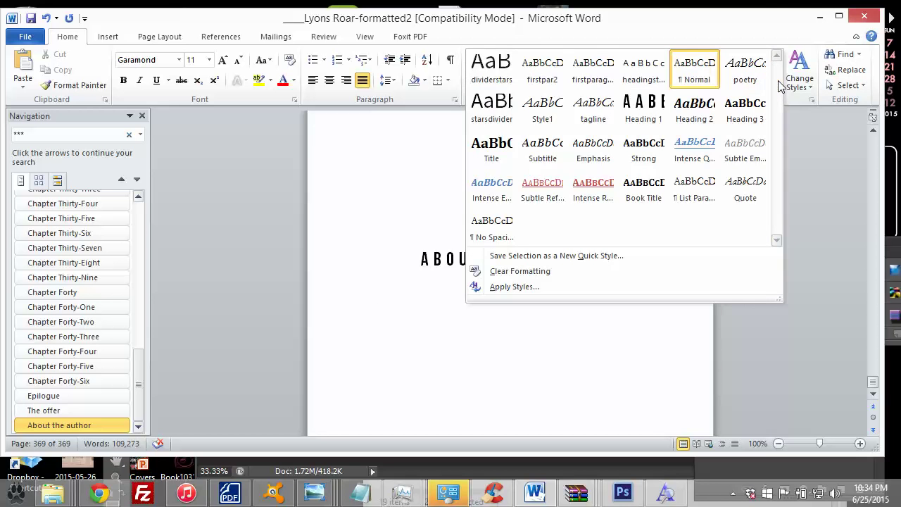
click(593, 71)
scroll(451, 267, up, 3)
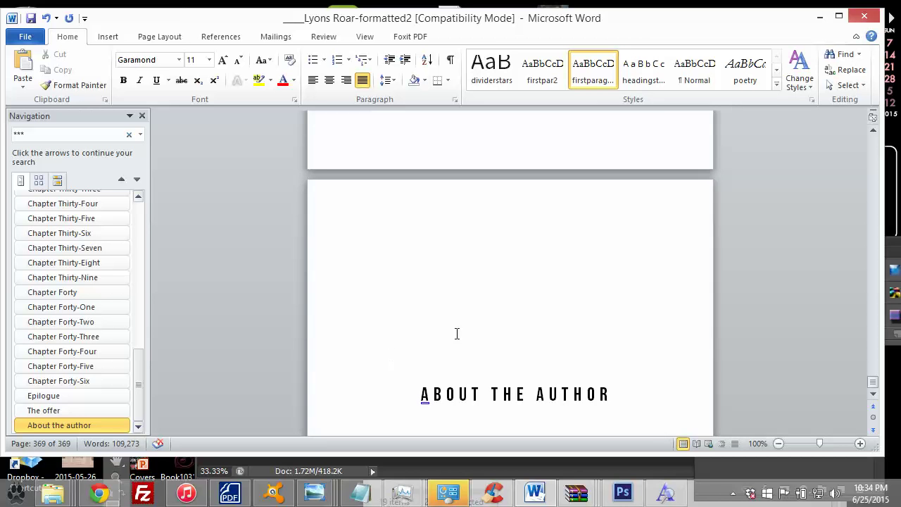
scroll(489, 352, down, 3)
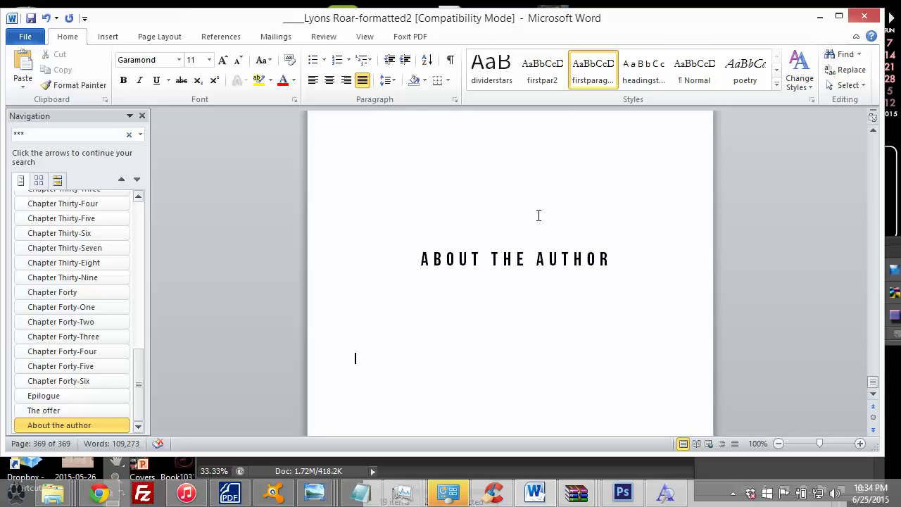
text(bout th)
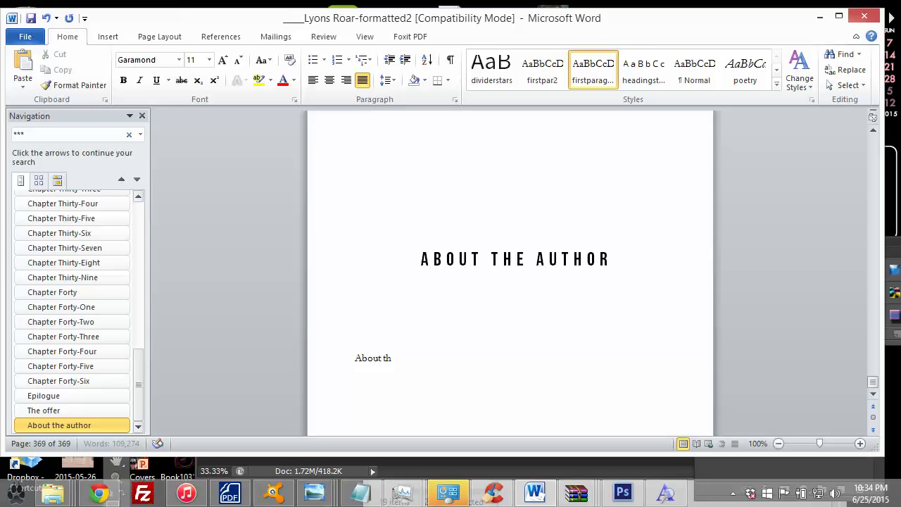
text(e author.)
Add a second paragraph reading "test" in the Normal style below "About the author.".
scroll(464, 372, down, 4)
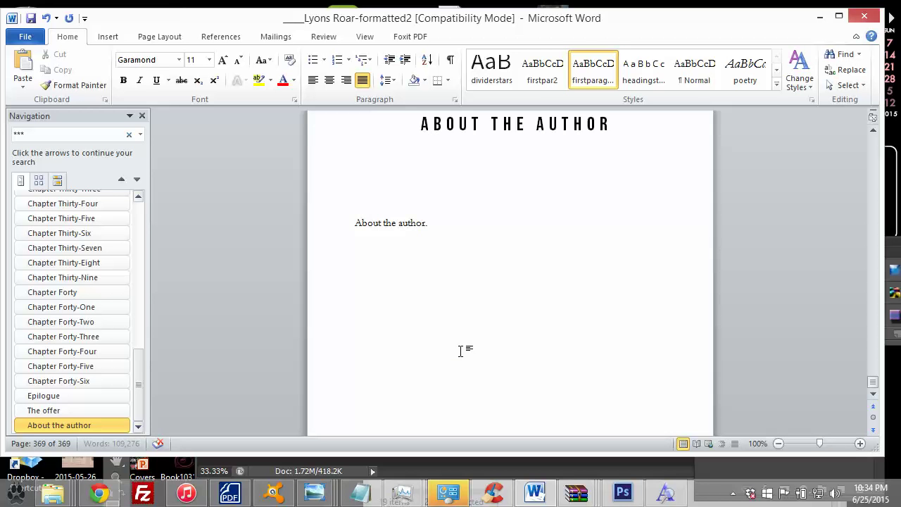
drag(358, 225, 474, 219)
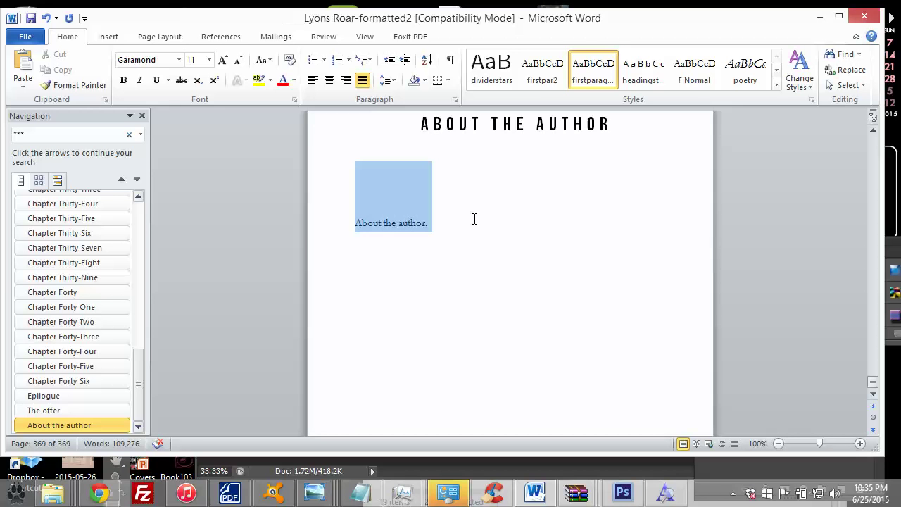
click(468, 274)
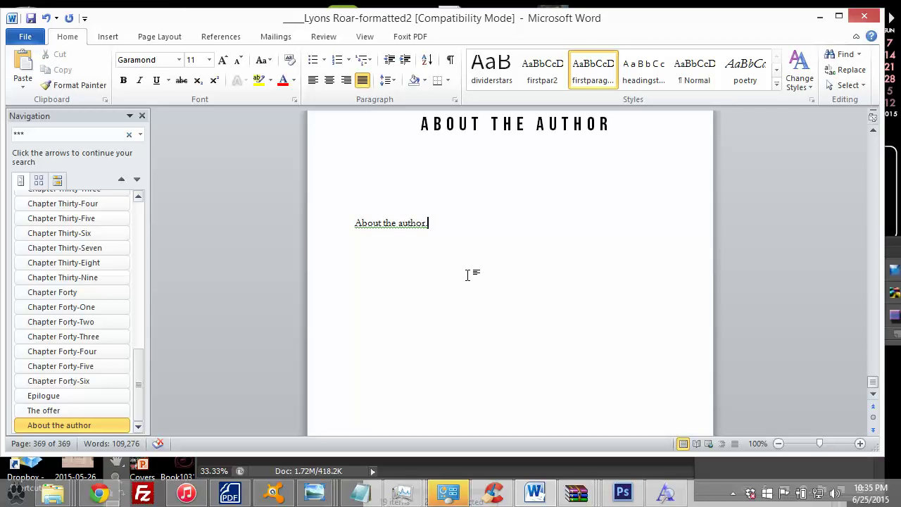
key(Return)
click(694, 79)
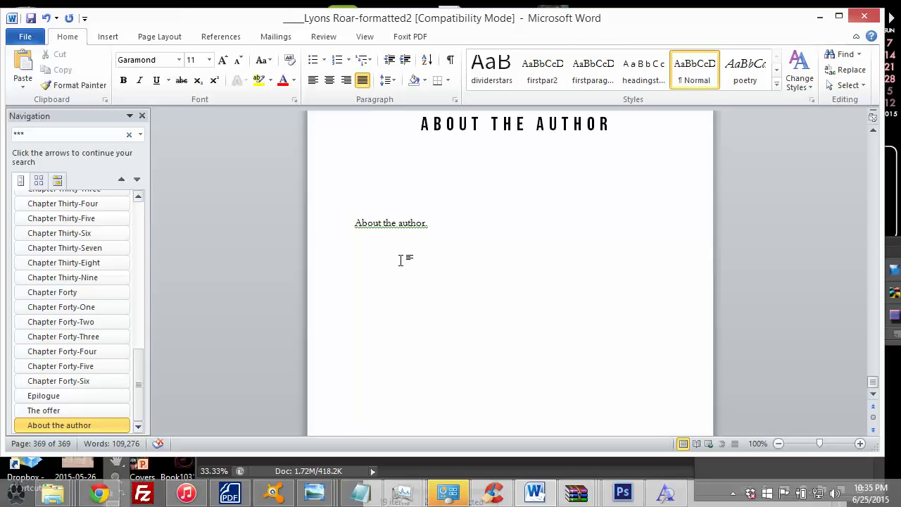
text(test)
scroll(416, 254, up, 3)
scroll(420, 259, down, 9)
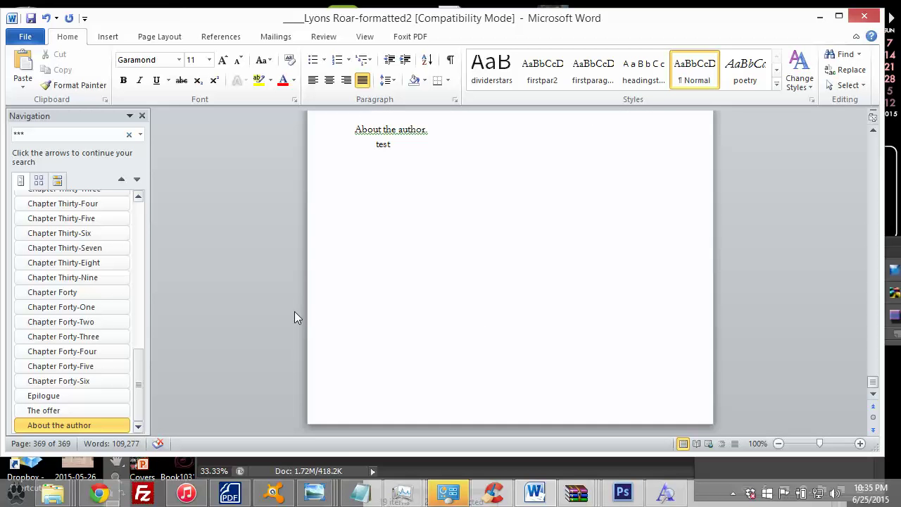
Insert a Next Page section break before the Chapter One heading and bring the new blank first page into view.
drag(140, 387, 135, 216)
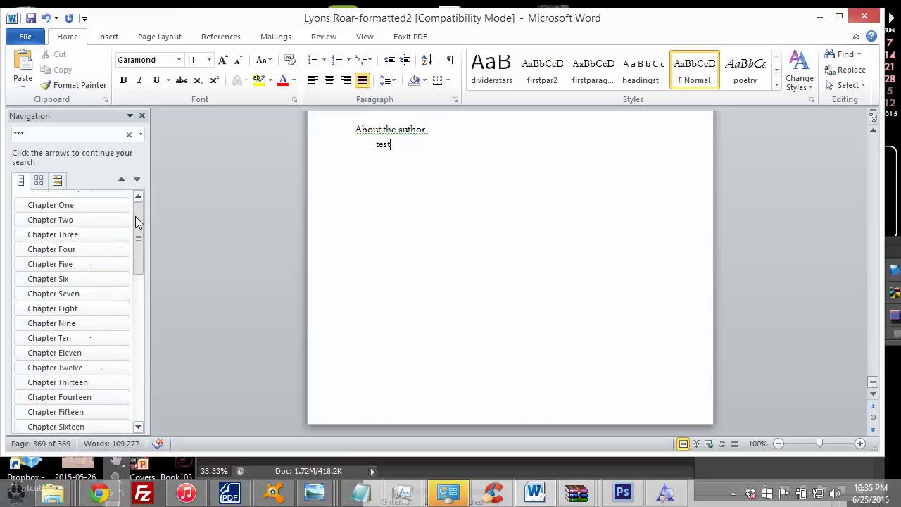
click(66, 204)
scroll(493, 254, up, 2)
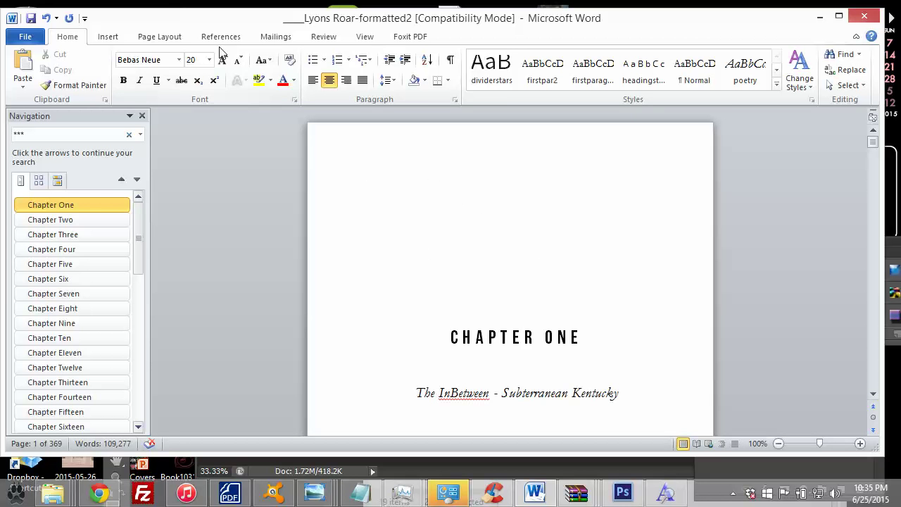
click(162, 37)
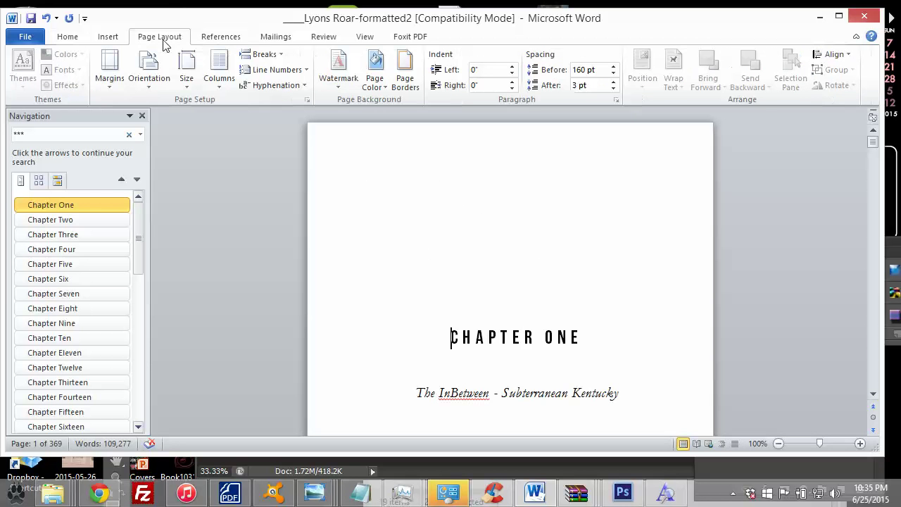
click(273, 57)
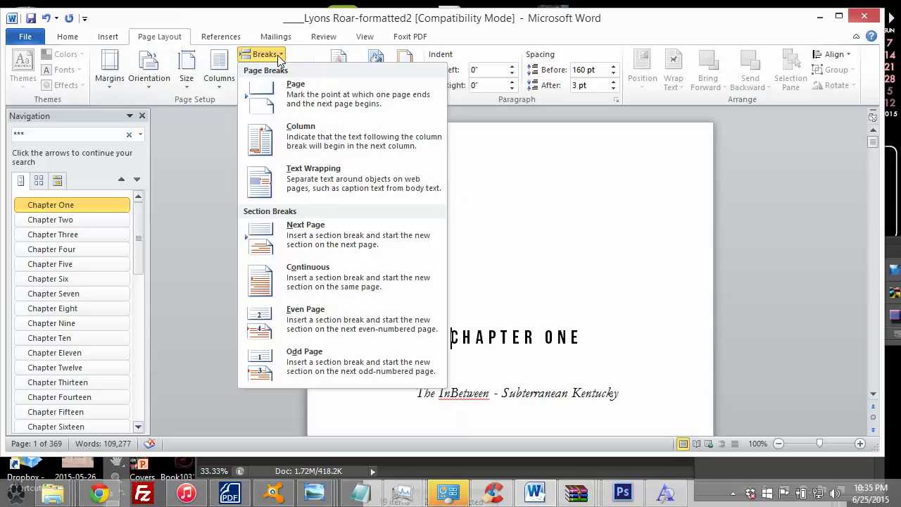
click(320, 239)
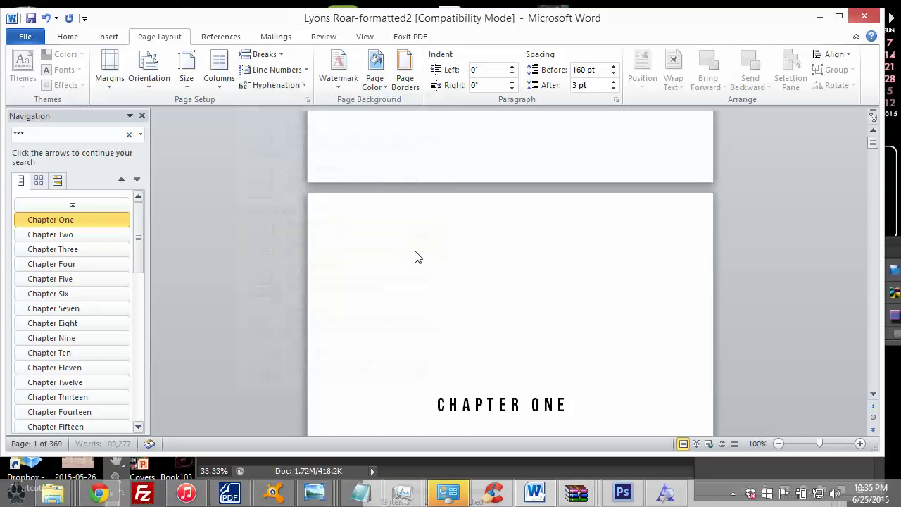
scroll(415, 256, up, 5)
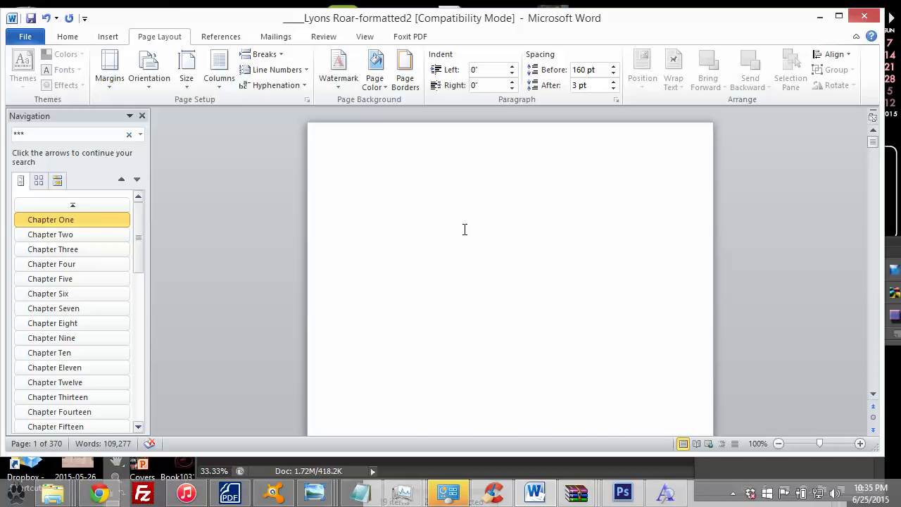
Place the cursor on the blank first page and narrow the document window to uncover the desktop folders.
scroll(464, 228, down, 18)
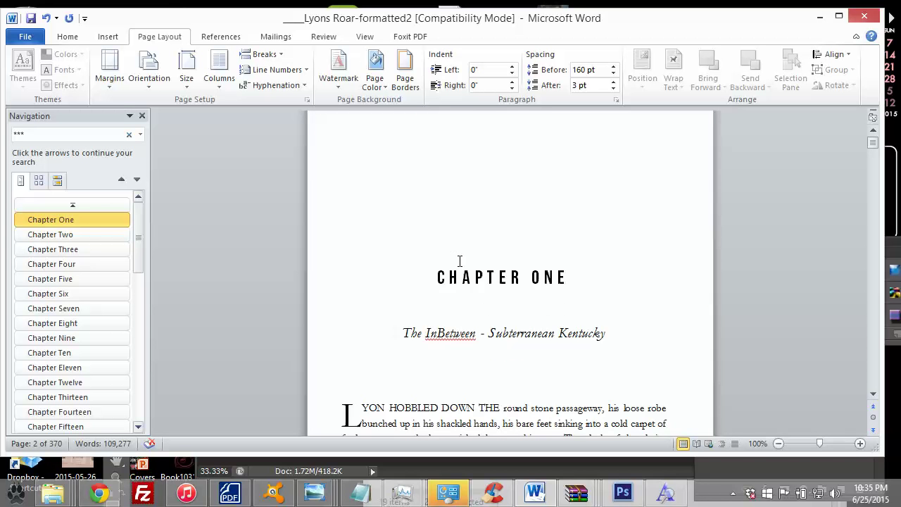
scroll(461, 269, up, 20)
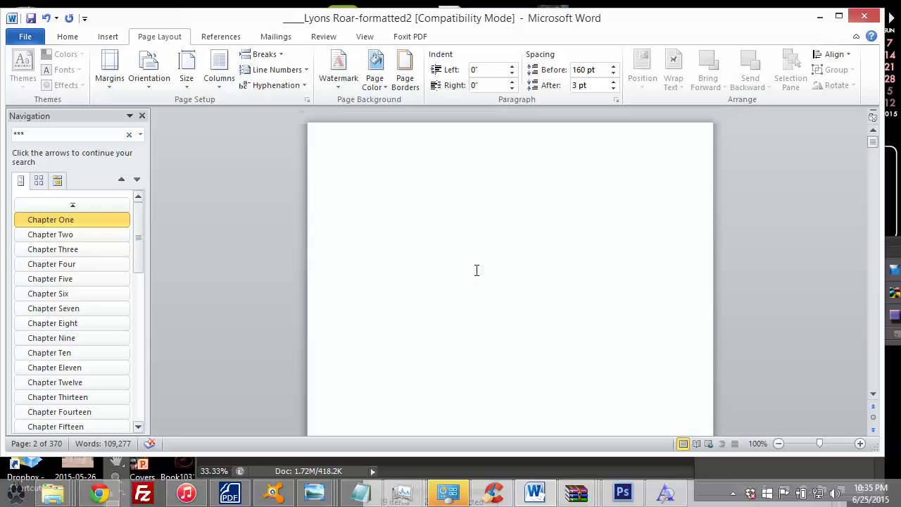
click(499, 252)
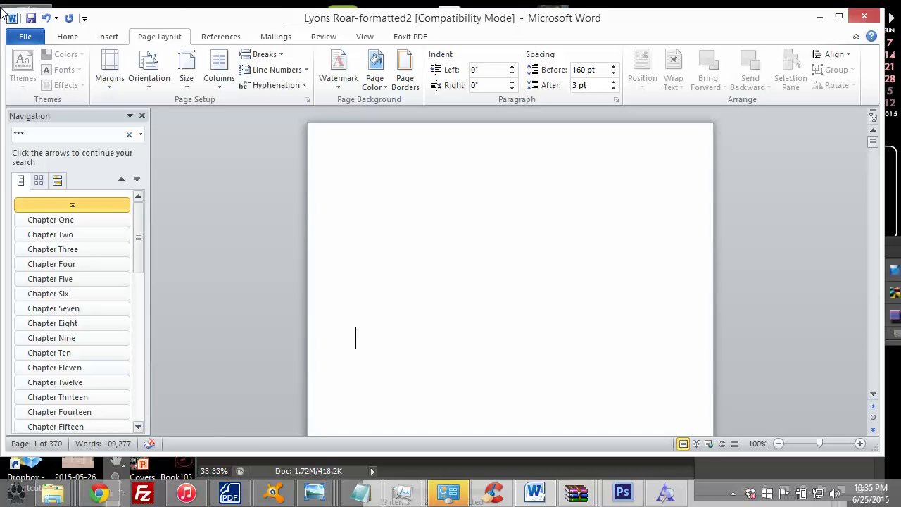
drag(2, 8, 77, 10)
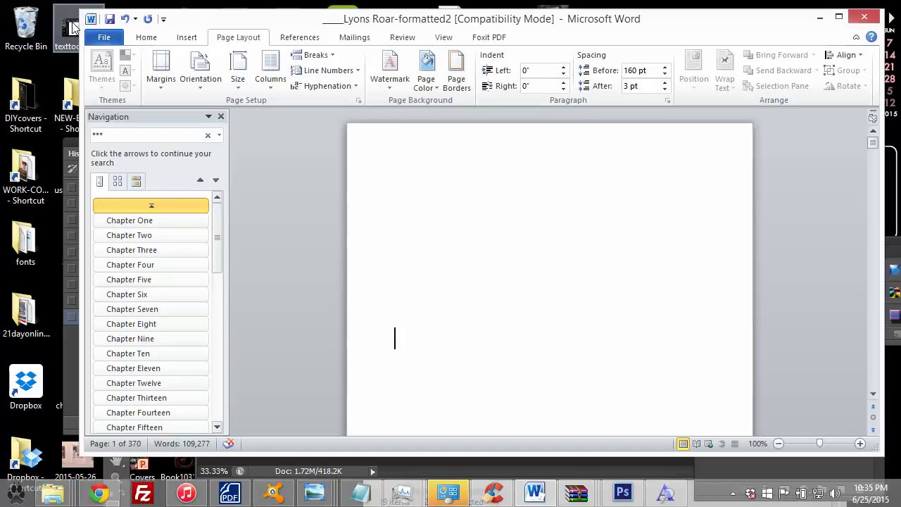
Open the cover image 6.12newA from the desktop's fonts folder.
double_click(26, 245)
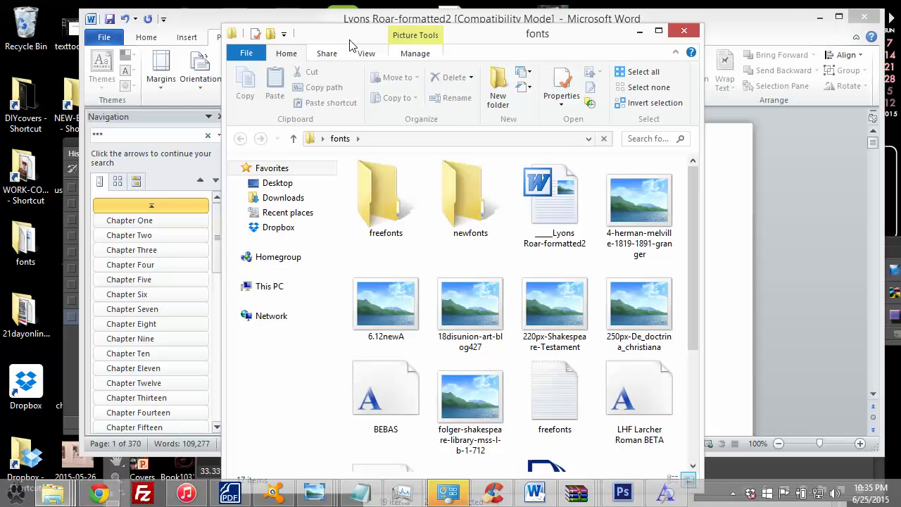
drag(627, 28, 237, 45)
scroll(258, 303, down, 3)
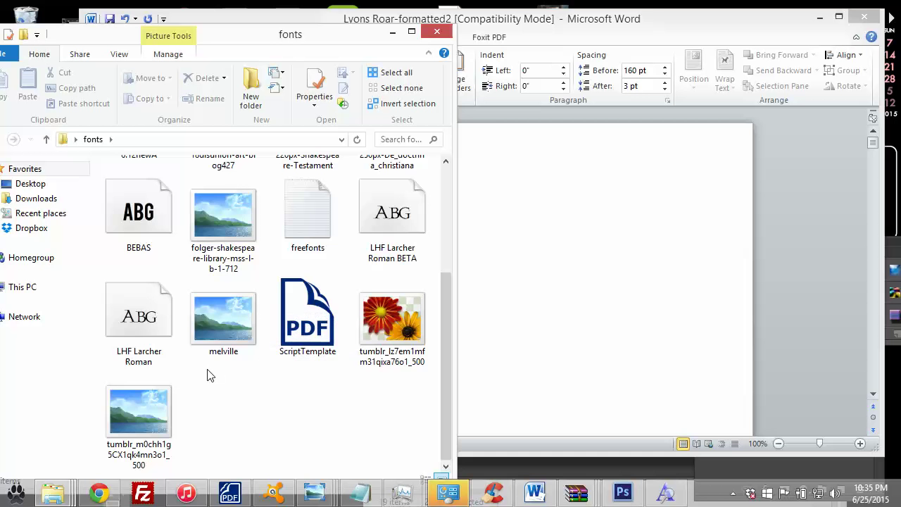
scroll(240, 302, up, 3)
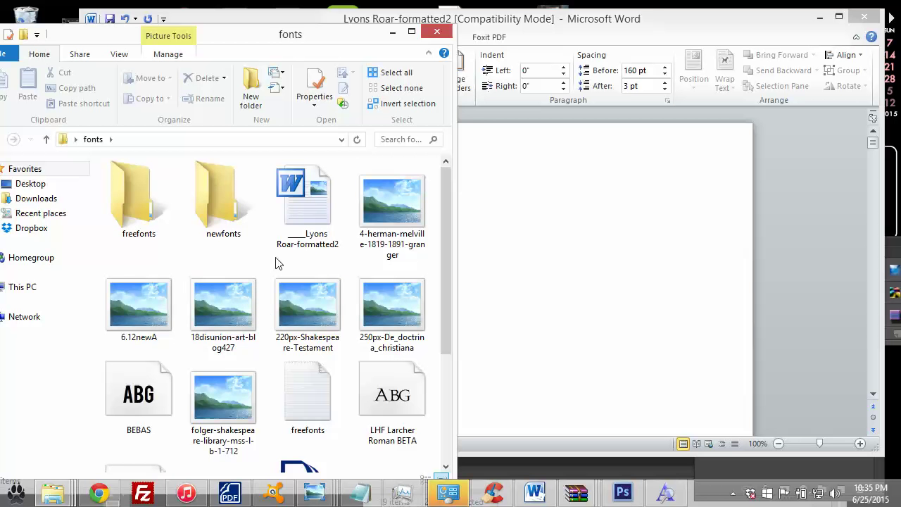
click(160, 305)
double_click(159, 305)
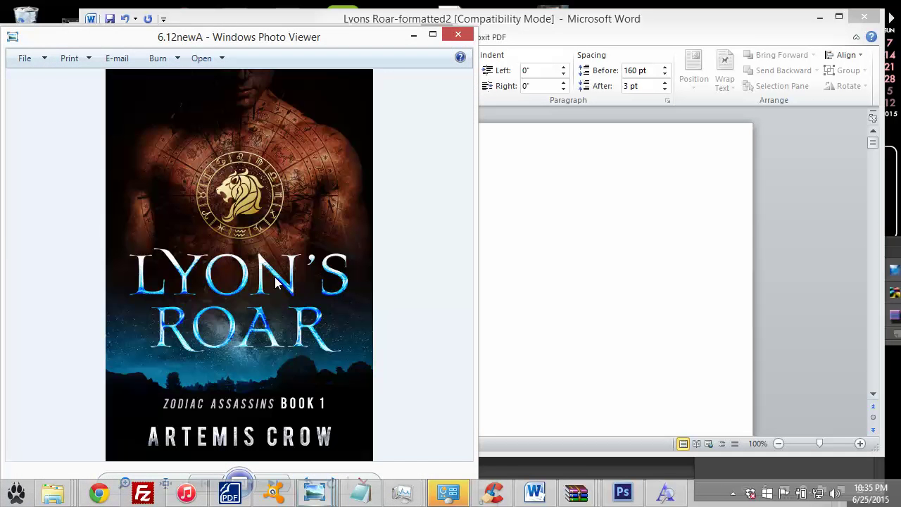
Look up the name of the cover's title font among the font files in the fonts folder and return to the document.
click(563, 243)
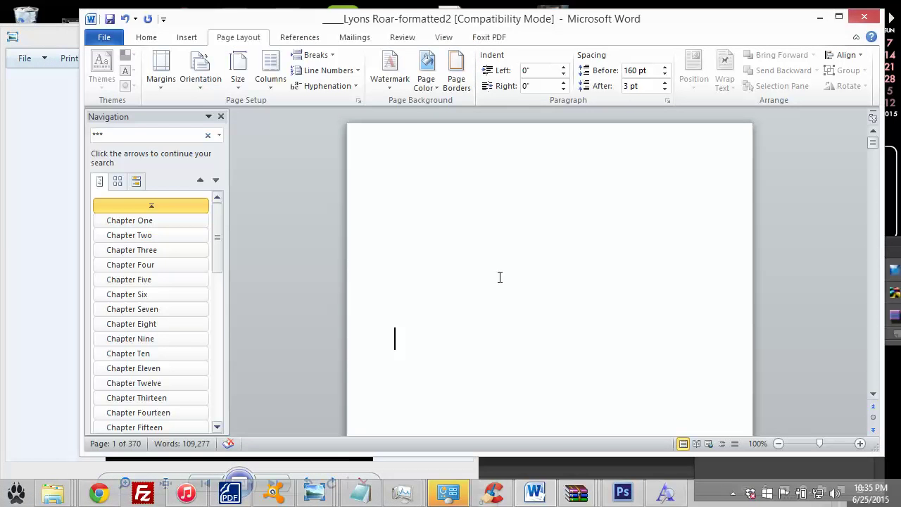
click(147, 38)
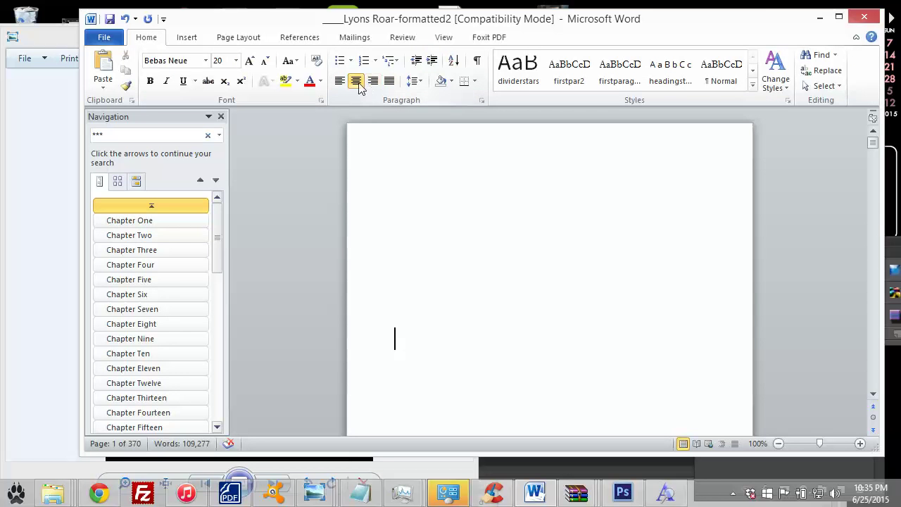
click(38, 133)
drag(161, 36, 316, 144)
click(61, 38)
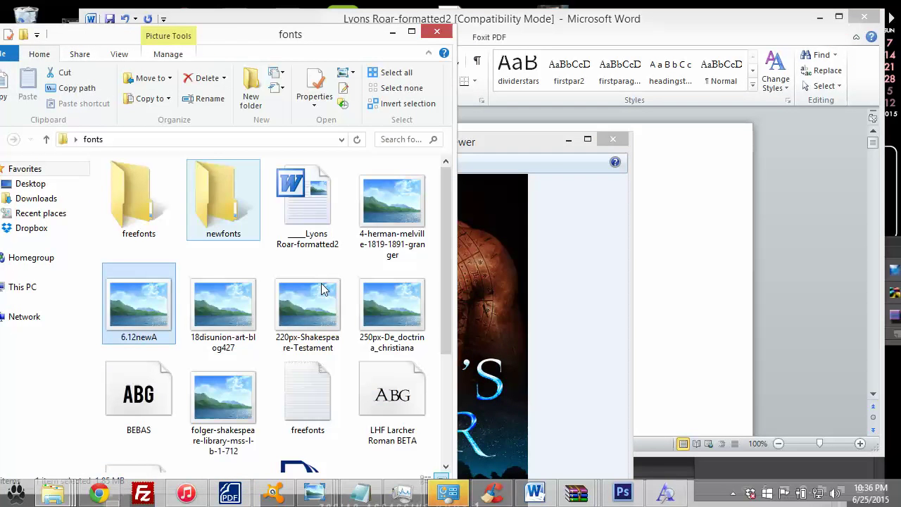
click(392, 397)
click(696, 305)
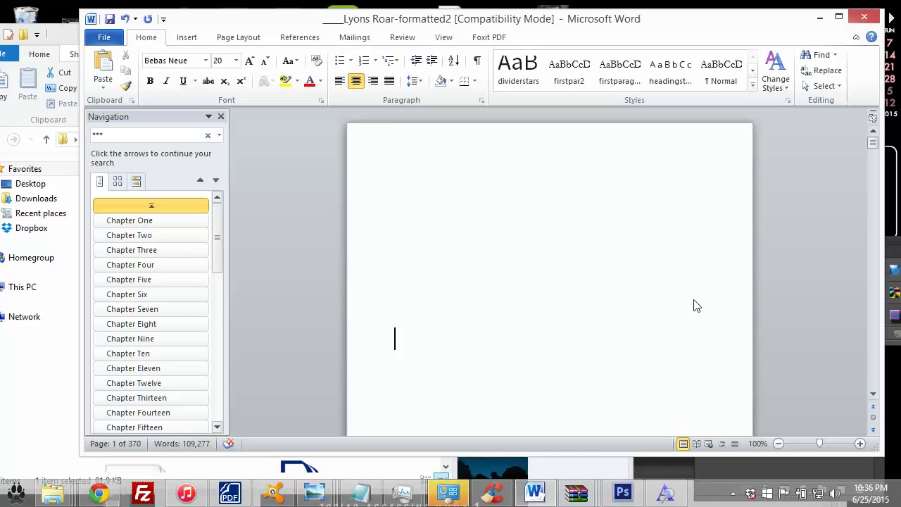
Try to set the font on the blank first page to LHF Archer.
click(182, 63)
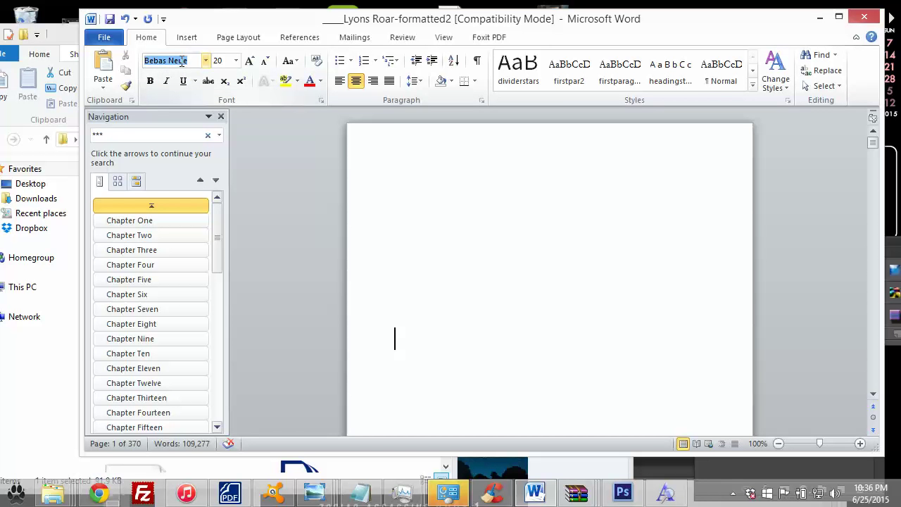
text(LHF Archer)
key(Return)
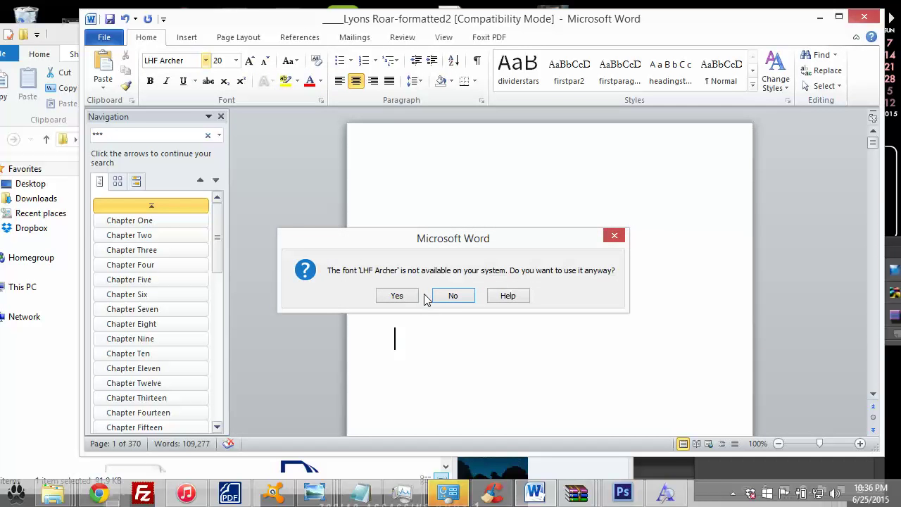
click(452, 296)
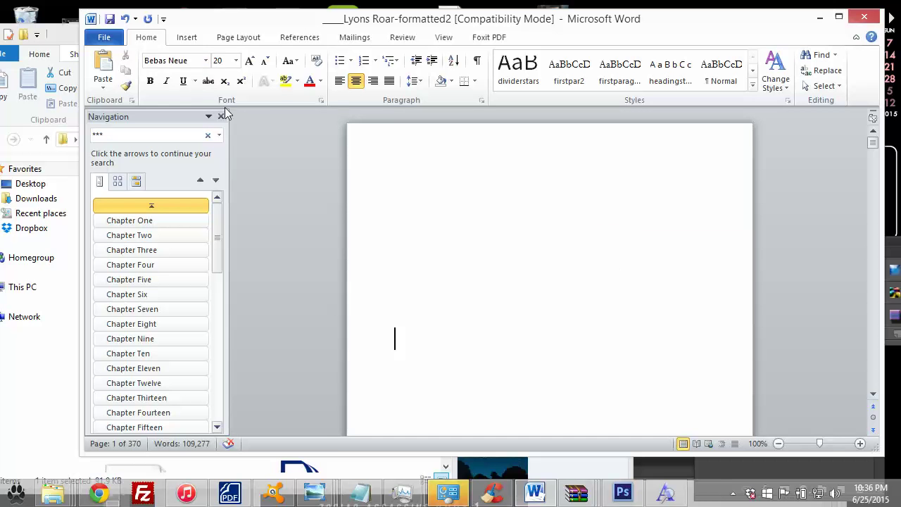
Set the font on the blank first page to LHF Larcher Roman and enter the book title "Lyon's roar".
text(L)
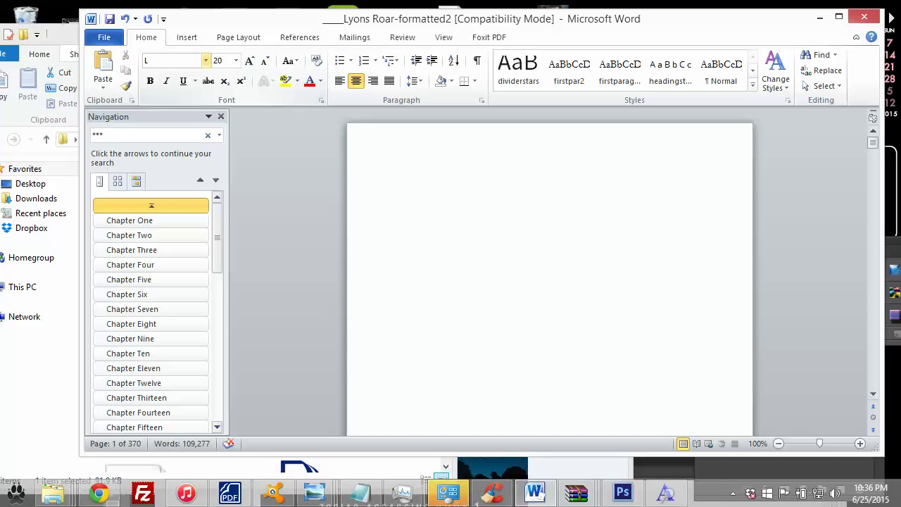
text(HF Larcher Ror)
key(Return)
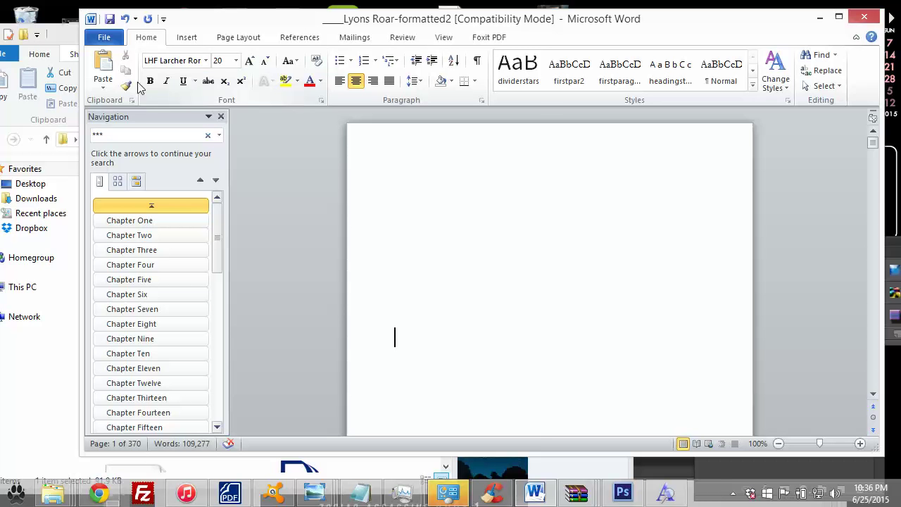
text(ly)
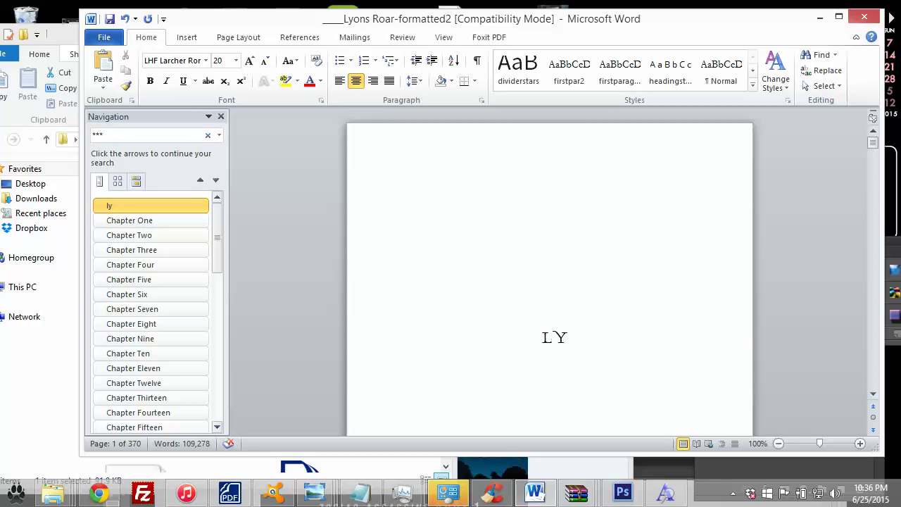
text(on's )
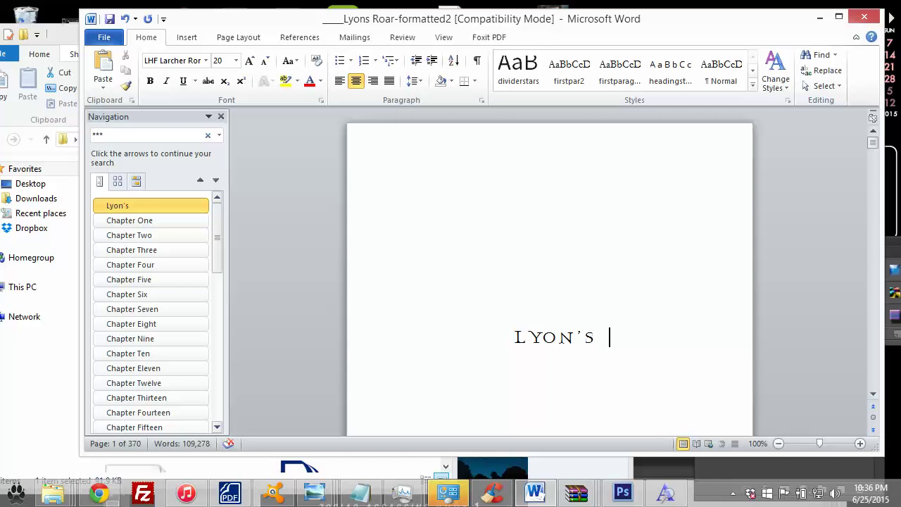
text(roar)
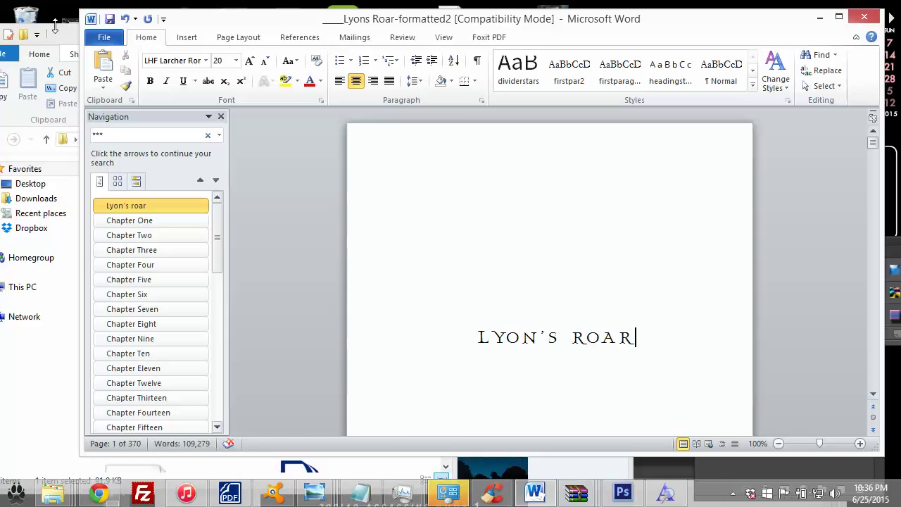
Move the document window aside, minimize Photoshop, and place the cover image beside the document for comparison.
drag(55, 26, 261, 201)
click(210, 116)
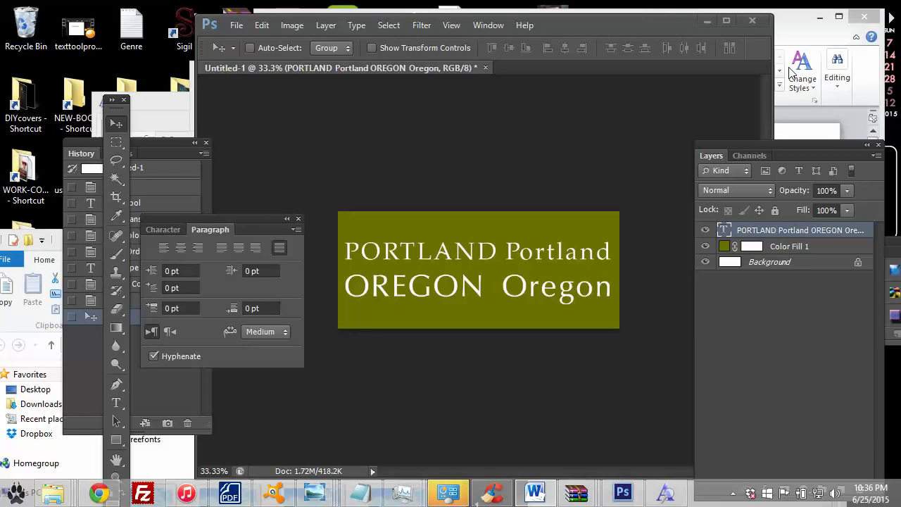
click(706, 22)
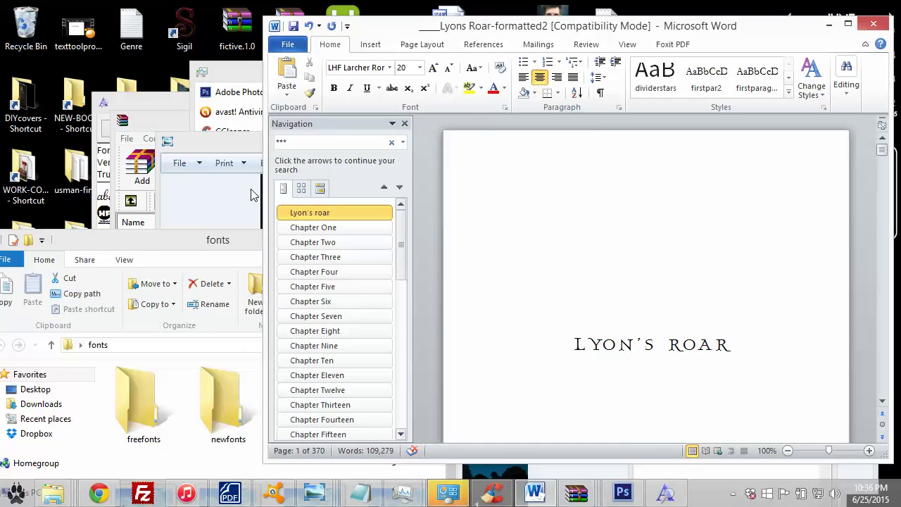
click(251, 195)
drag(305, 141, 170, 66)
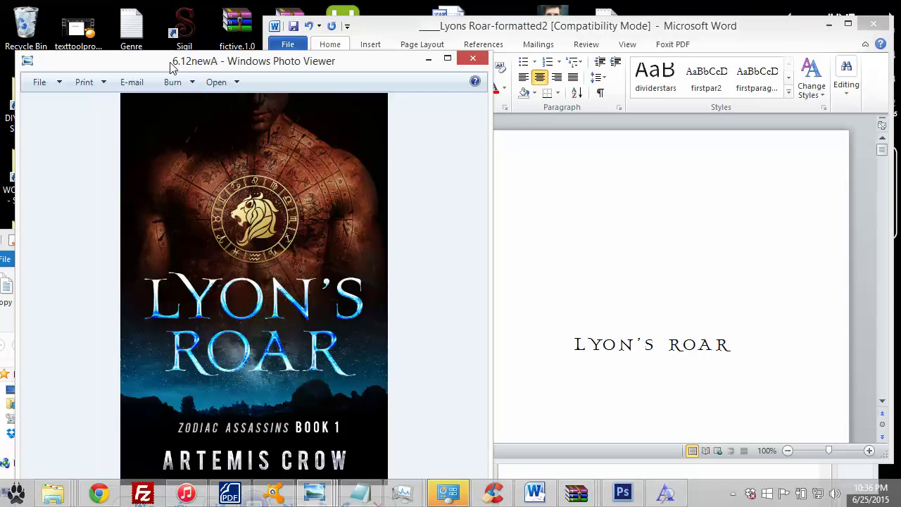
Break the title onto two lines before "roar" and set both lines to 1.15 line spacing.
click(604, 342)
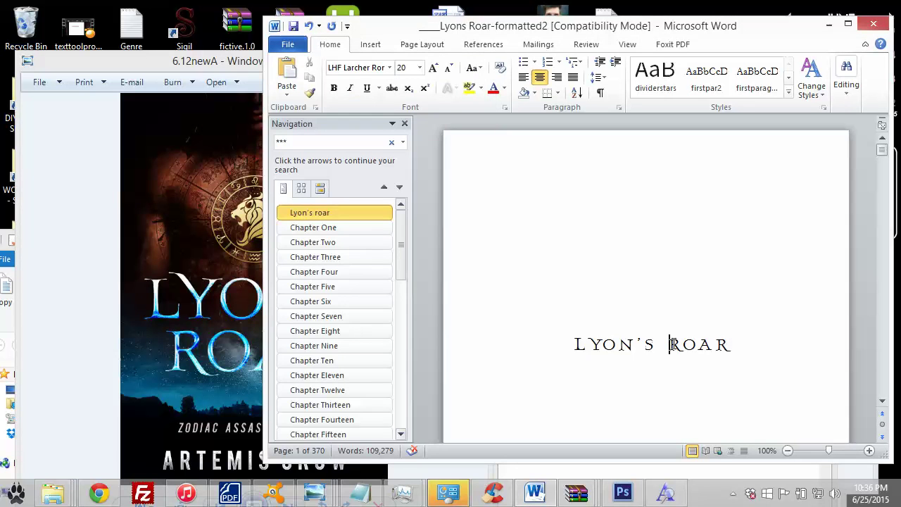
key(Return)
drag(671, 342, 542, 242)
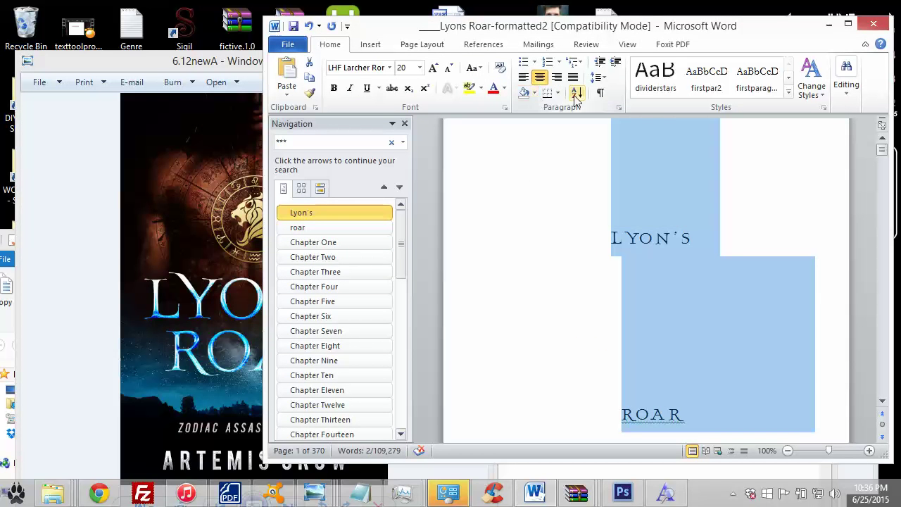
click(597, 77)
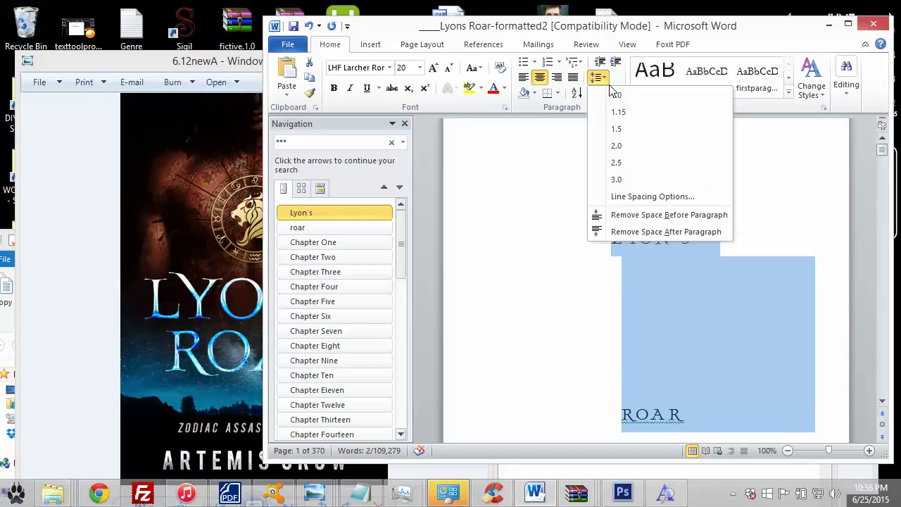
click(619, 111)
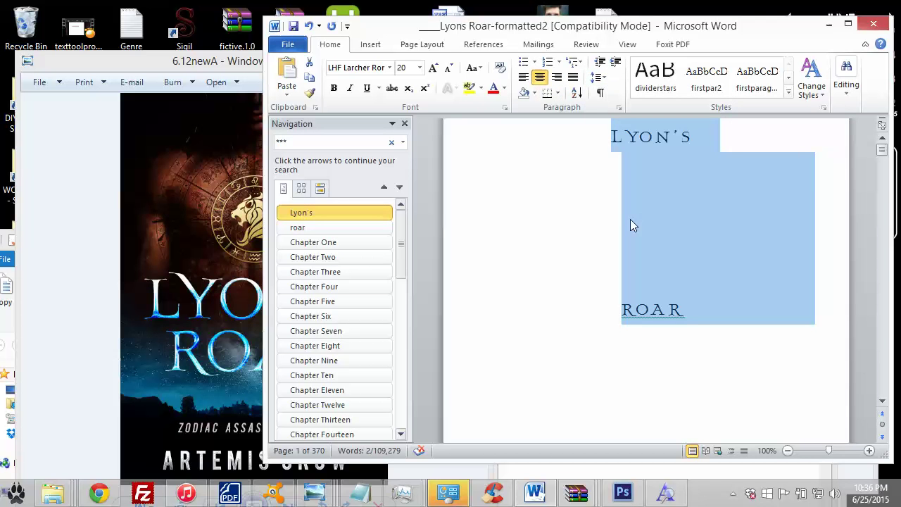
Remove the paragraph space before and after both title lines.
click(597, 77)
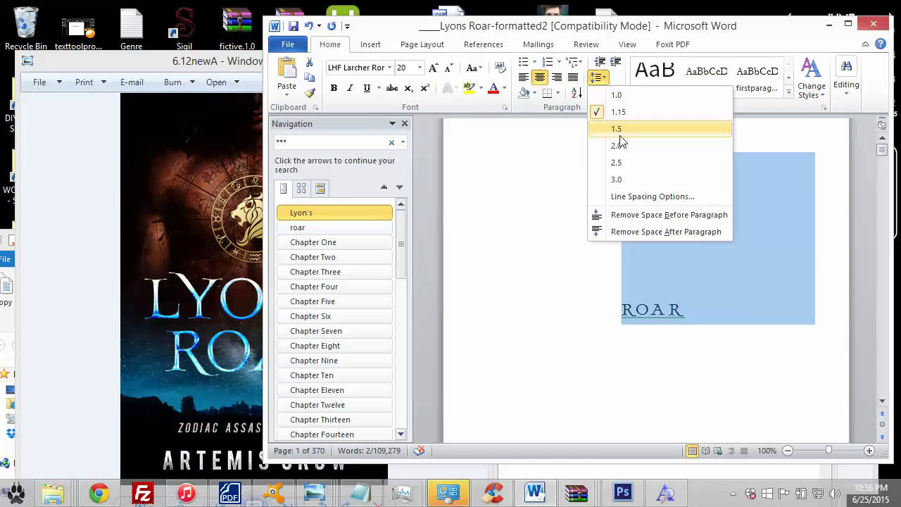
click(637, 215)
click(597, 77)
click(629, 231)
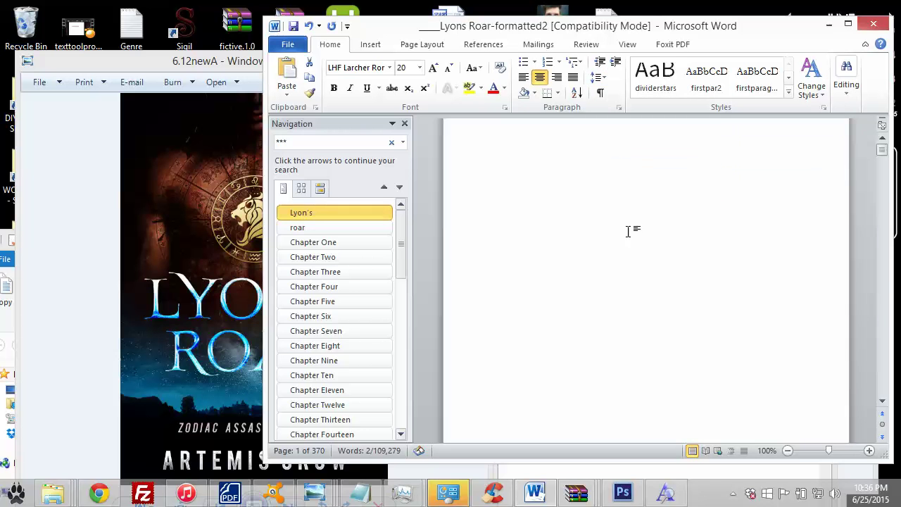
Insert two blank lines above the title to lower it on the page.
click(610, 193)
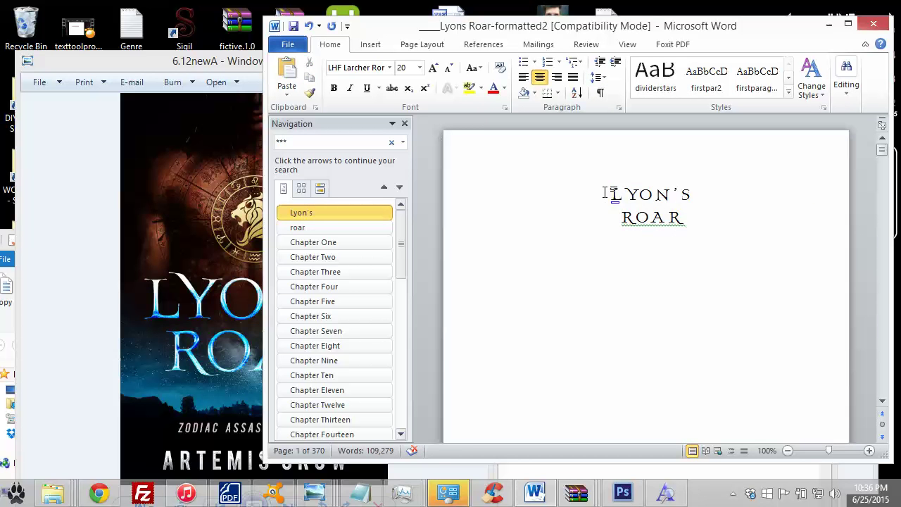
key(Return)
key(Return)
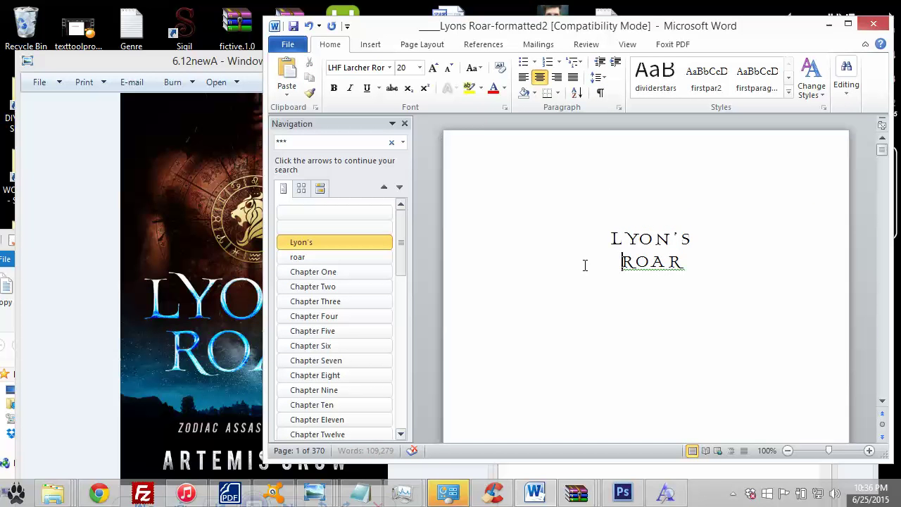
Set both title lines to font size 72 and compare them with the lettering on the cover image.
drag(585, 265, 537, 218)
click(420, 68)
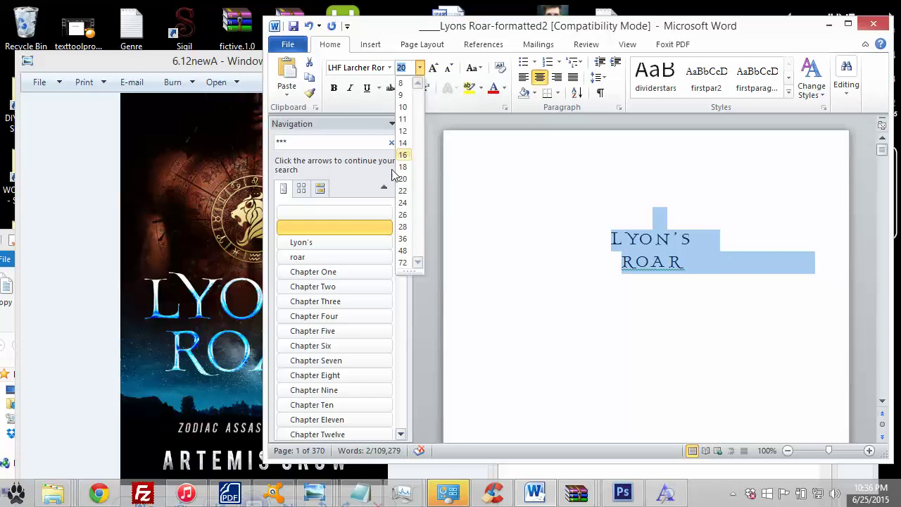
click(407, 263)
click(519, 302)
click(248, 287)
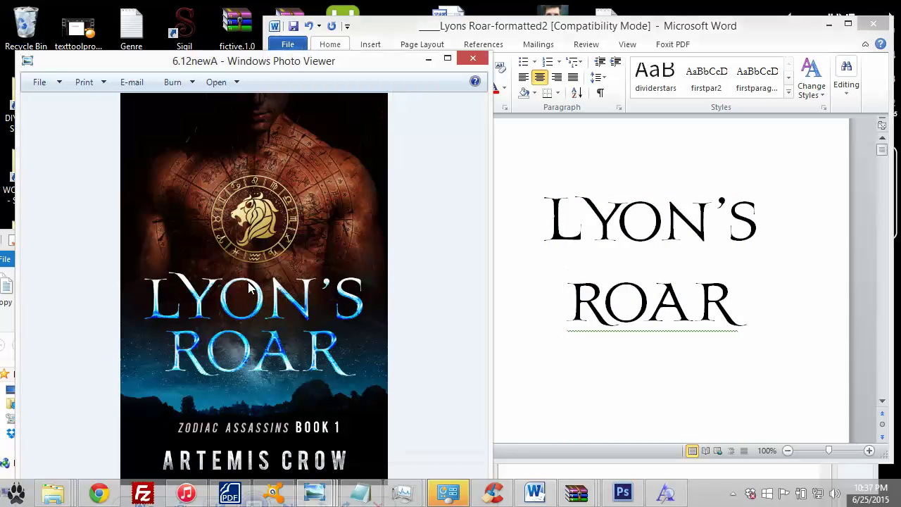
Set the line spacing of the two enlarged title lines to 1.0.
click(587, 317)
drag(744, 313, 545, 197)
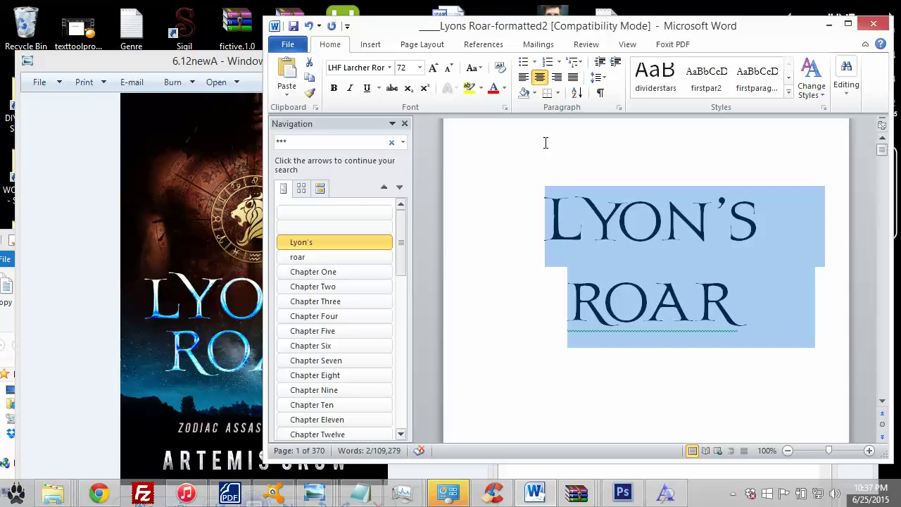
click(601, 79)
click(614, 94)
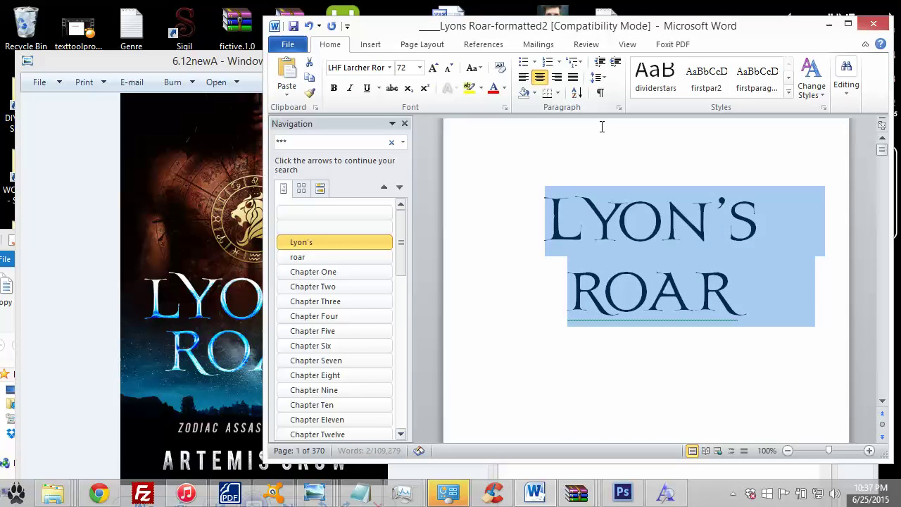
click(575, 255)
Check the layout around the title on the cover image against the document's title page.
scroll(576, 255, down, 2)
click(211, 380)
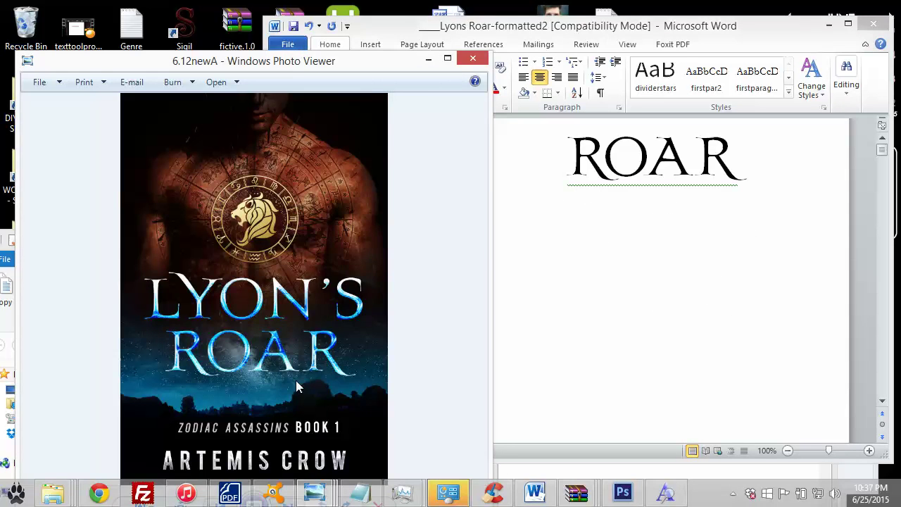
click(714, 195)
scroll(734, 211, up, 2)
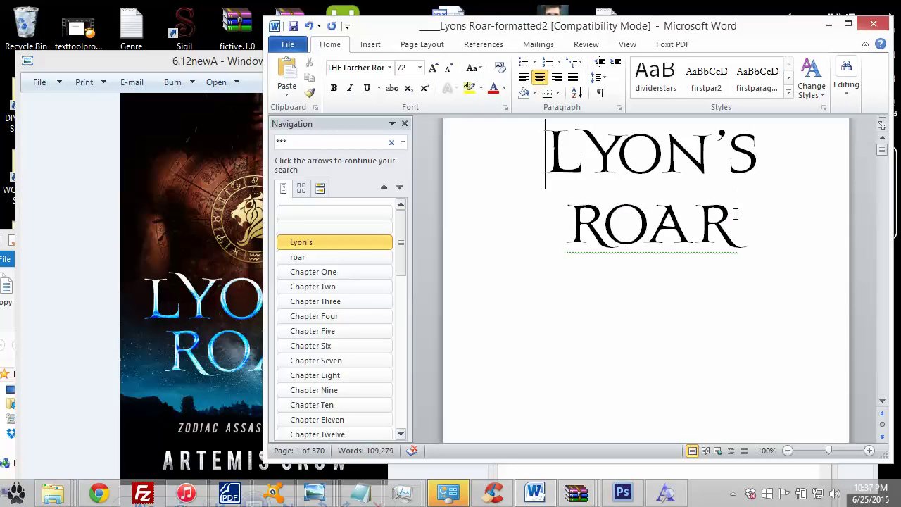
Start a centred line below the title word "ROAR" and set its font to Bebas Neue.
click(736, 232)
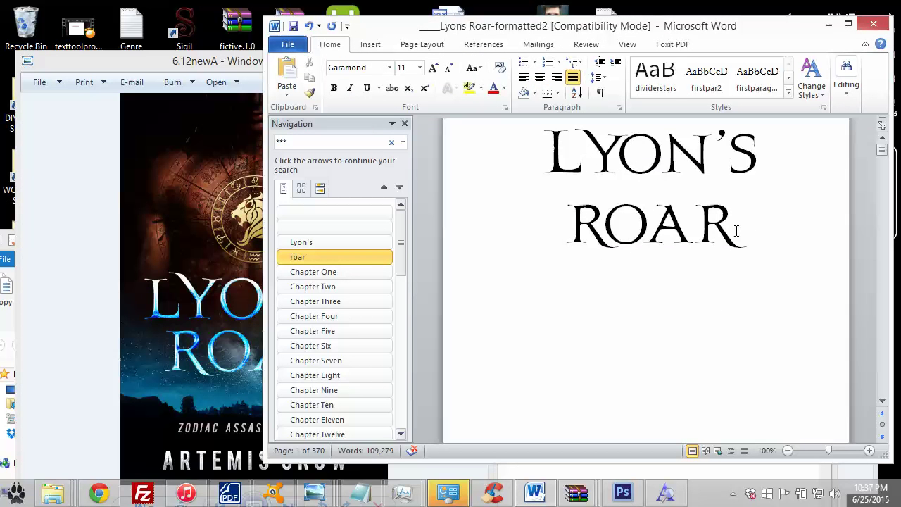
key(Return)
key(ctrl+e)
key(ctrl+shift+f)
text(B)
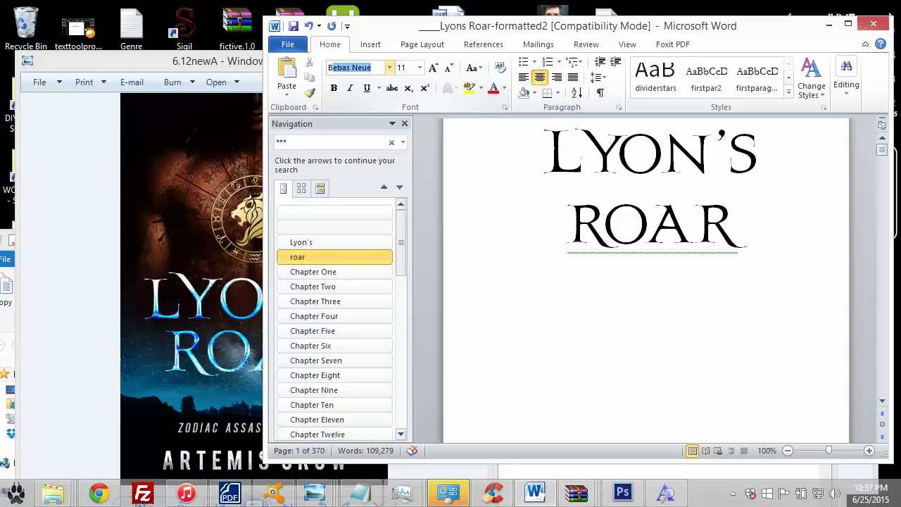
text(eb=)
text(a)
text(s)
key(Return)
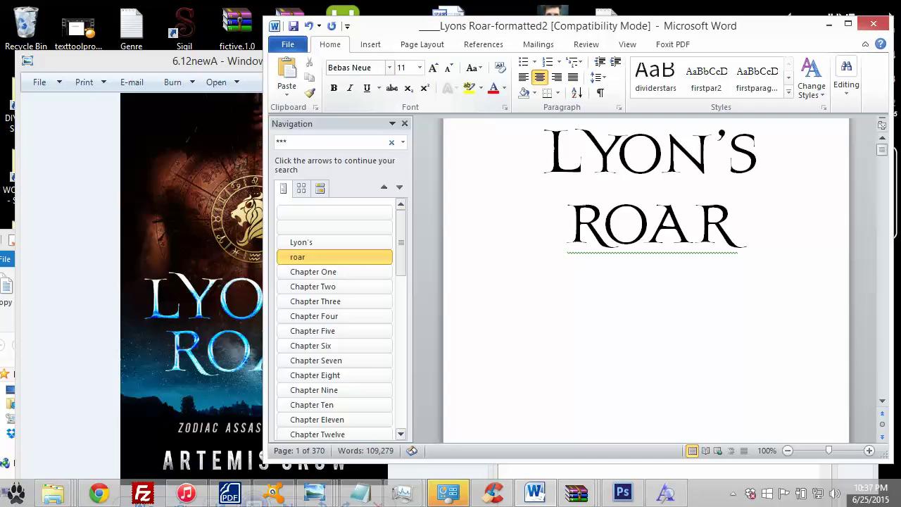
Enter the author's name on a centred line in the blank space beneath the book title.
double_click(661, 340)
text(Arte)
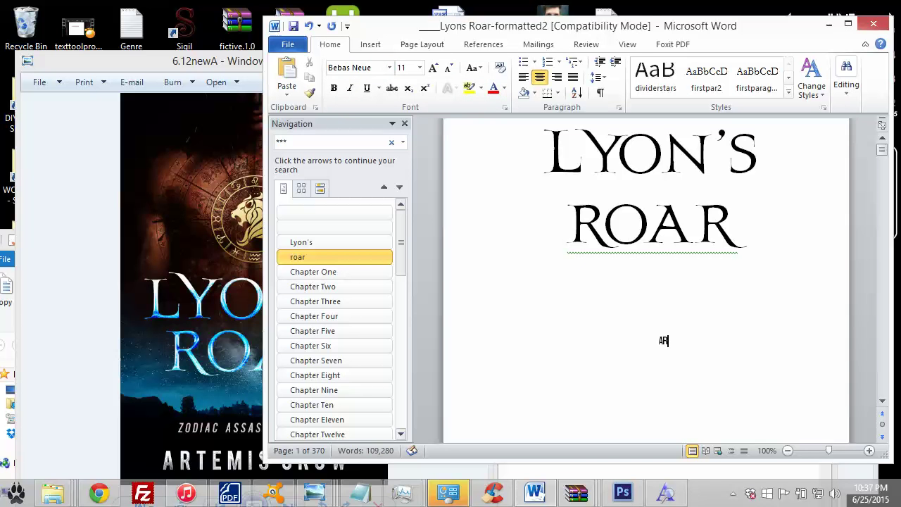
text(mis C)
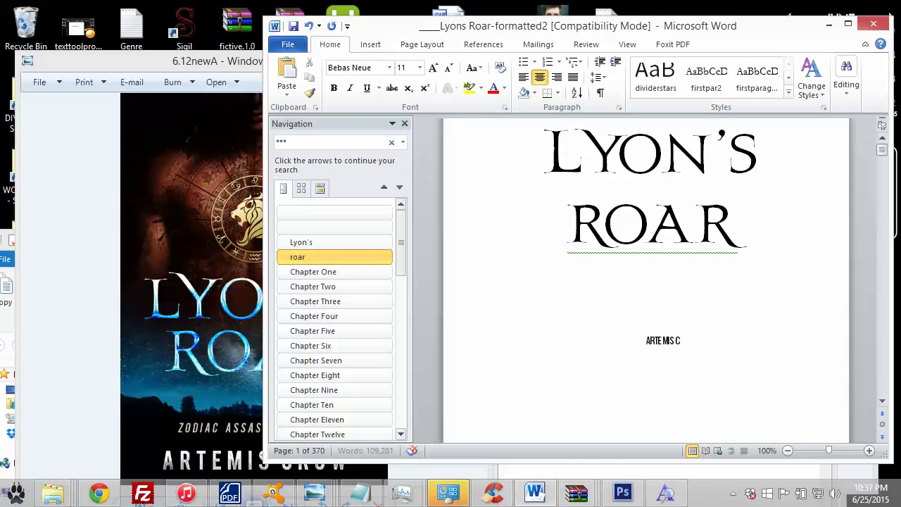
text(row)
Expand the character spacing of the author's name by 2.8 pt.
click(543, 335)
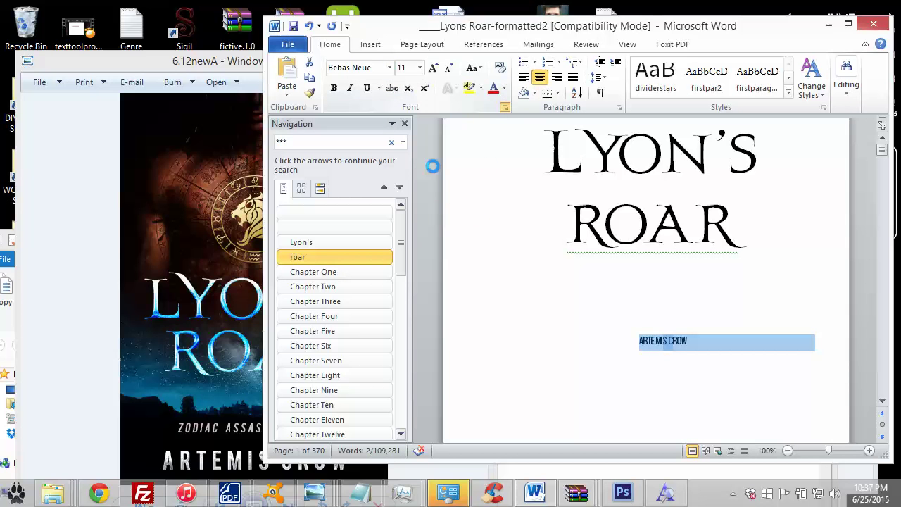
click(191, 153)
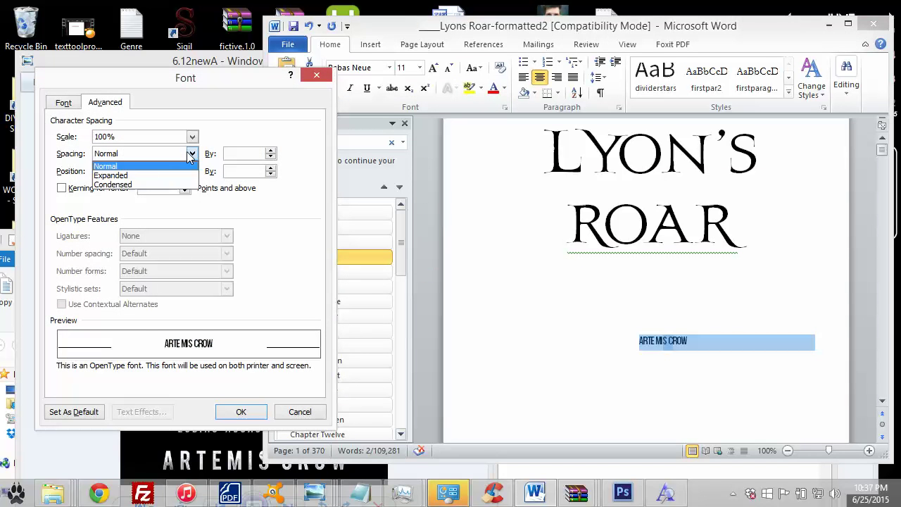
click(148, 175)
click(271, 152)
click(271, 153)
click(271, 152)
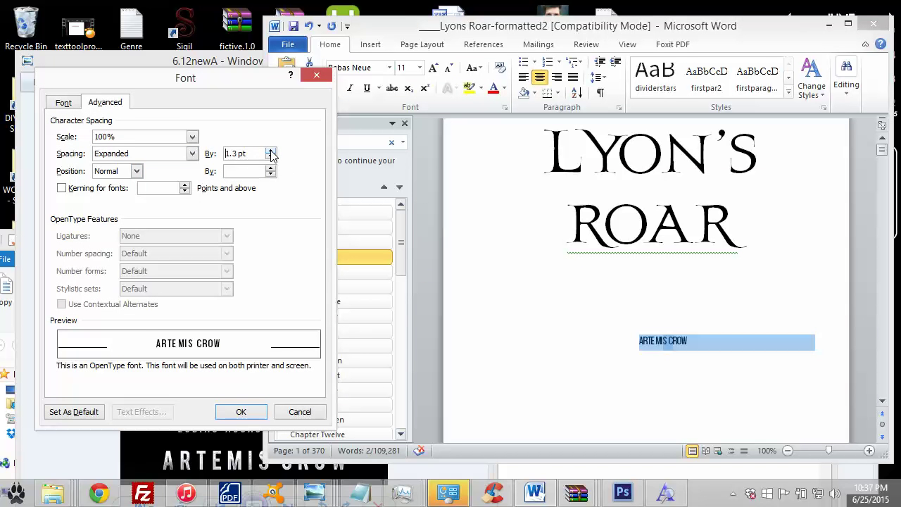
click(241, 412)
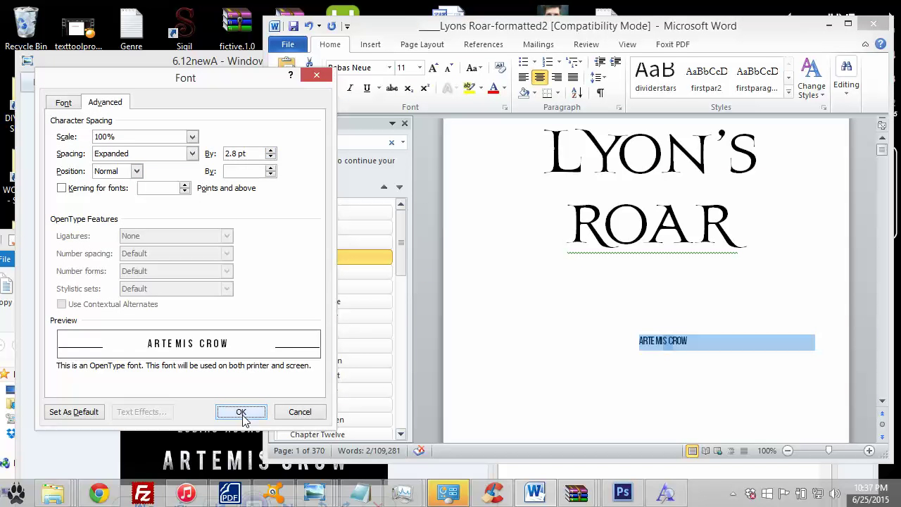
Reapply the Bebas Neue font to the author's name and retype the letter "e" in its first word.
click(650, 340)
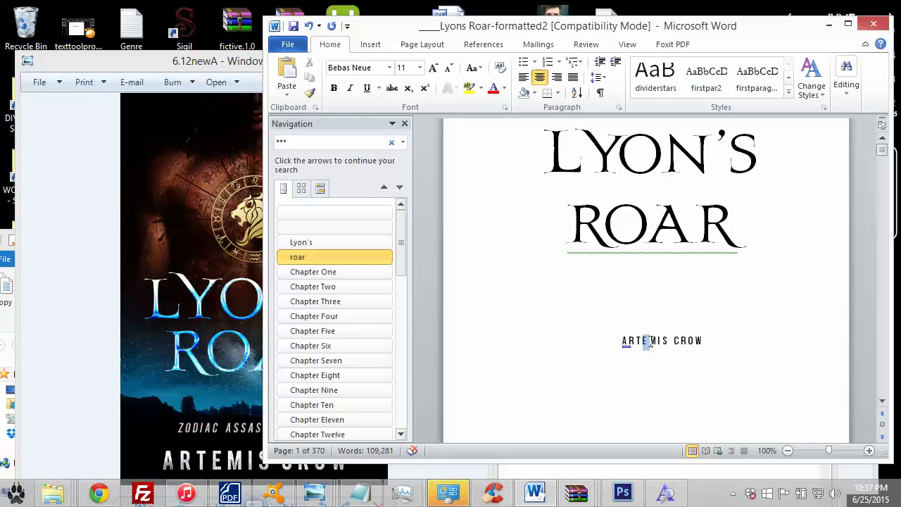
drag(708, 345, 615, 340)
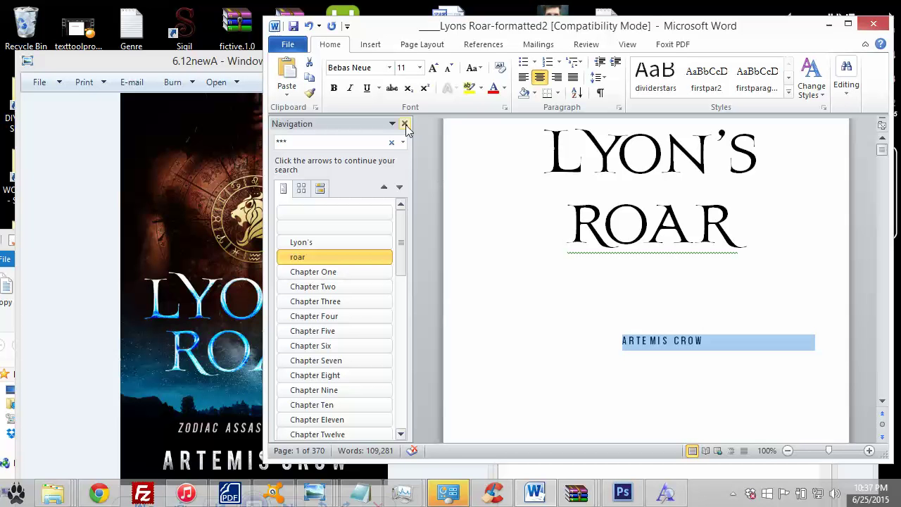
click(376, 69)
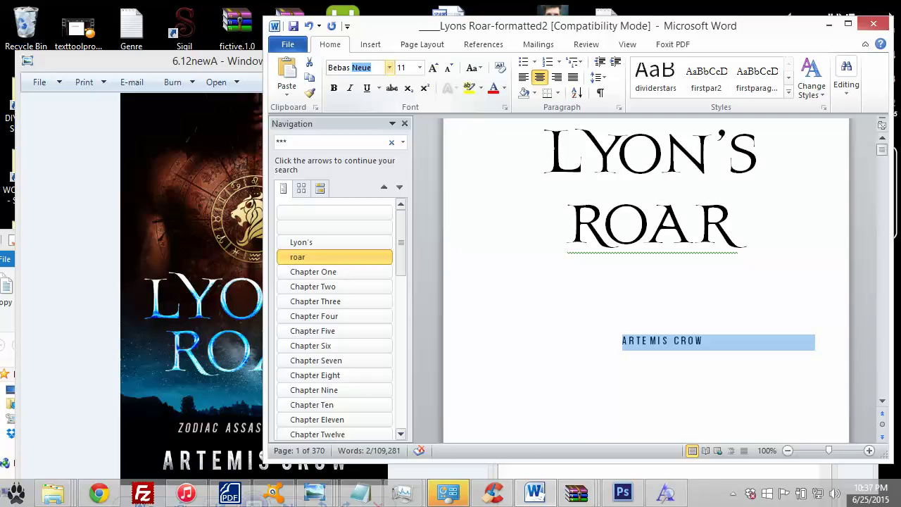
click(389, 68)
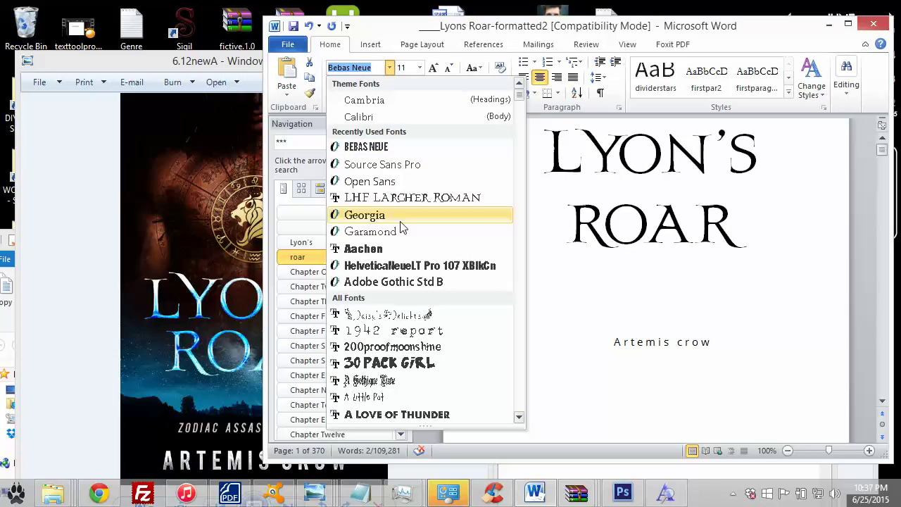
click(383, 149)
click(651, 341)
key(BackSpace)
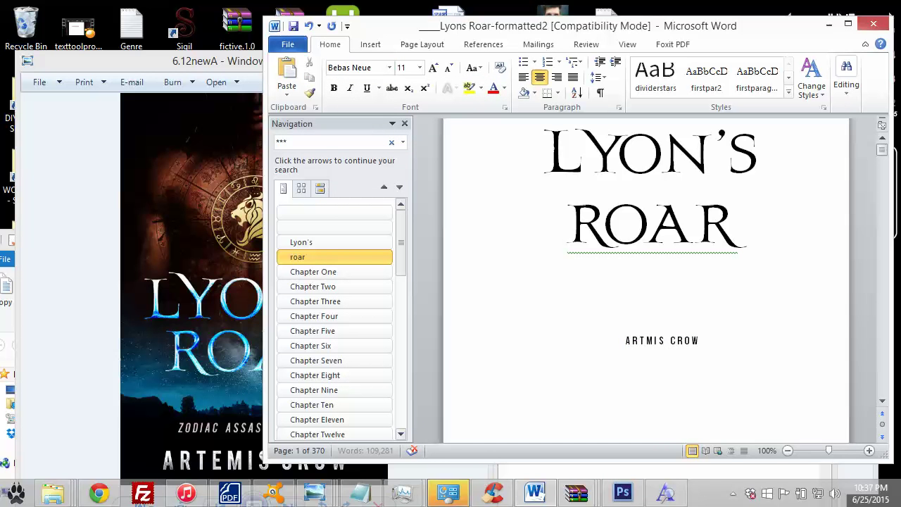
text(e)
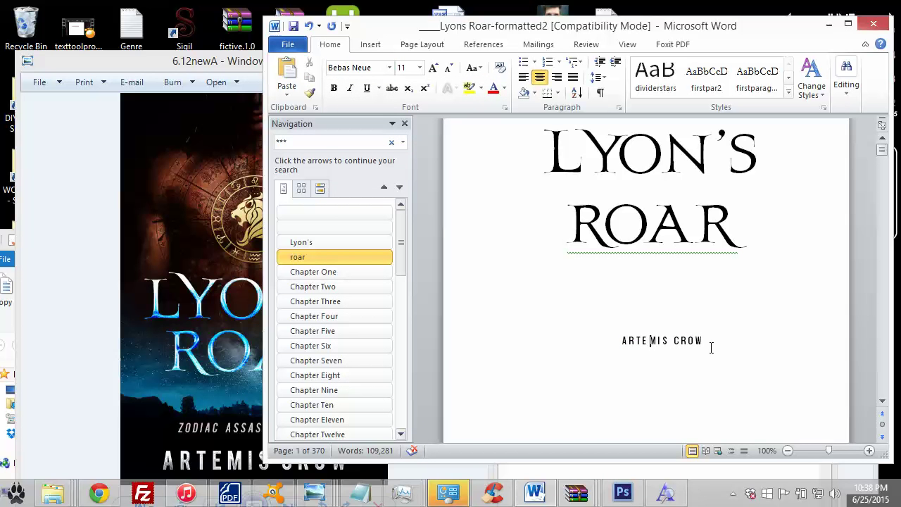
Set the font size of the author's name to 24.
click(606, 345)
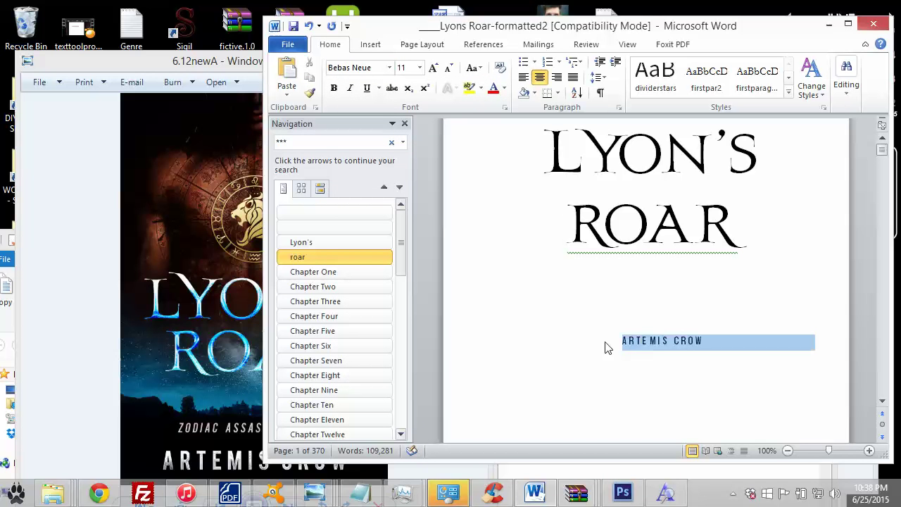
click(419, 67)
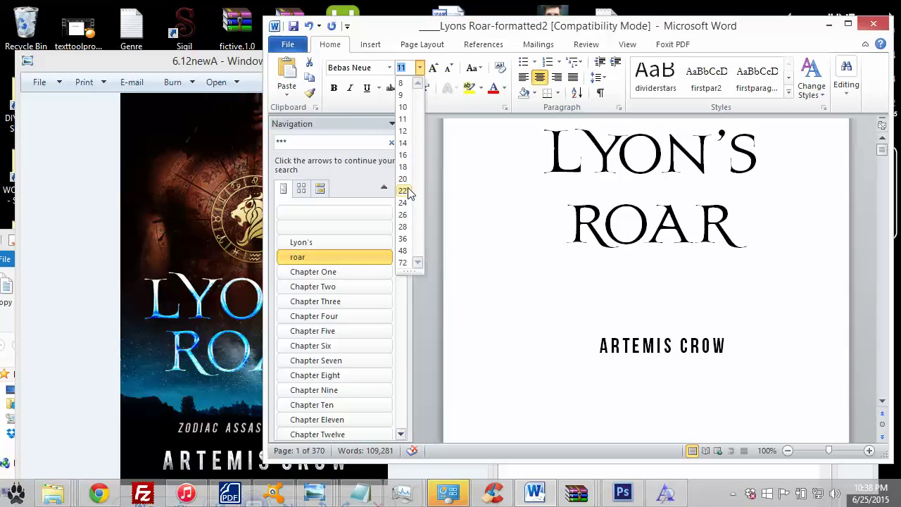
click(403, 203)
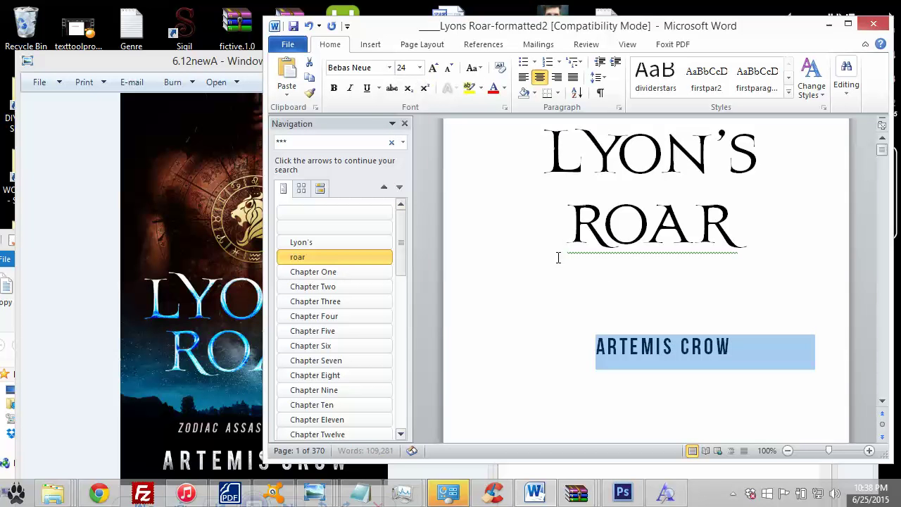
click(597, 328)
click(597, 346)
double_click(559, 348)
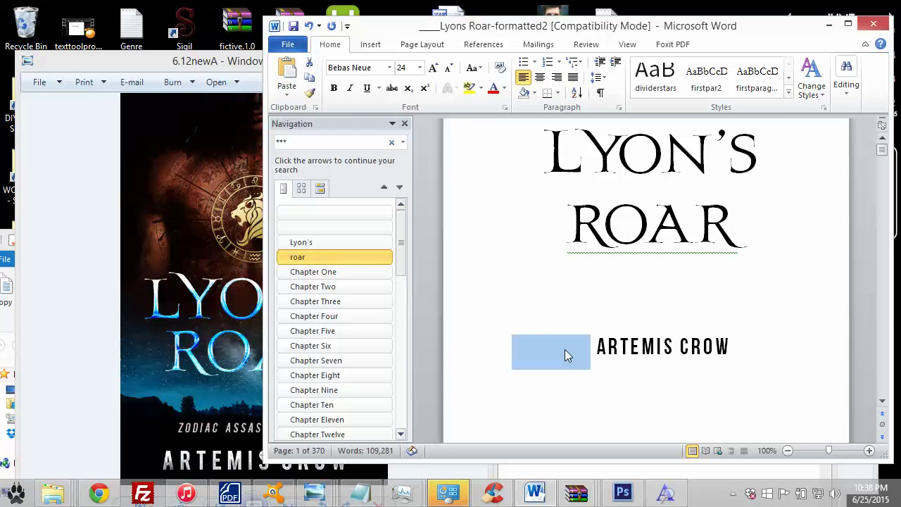
drag(769, 348, 595, 349)
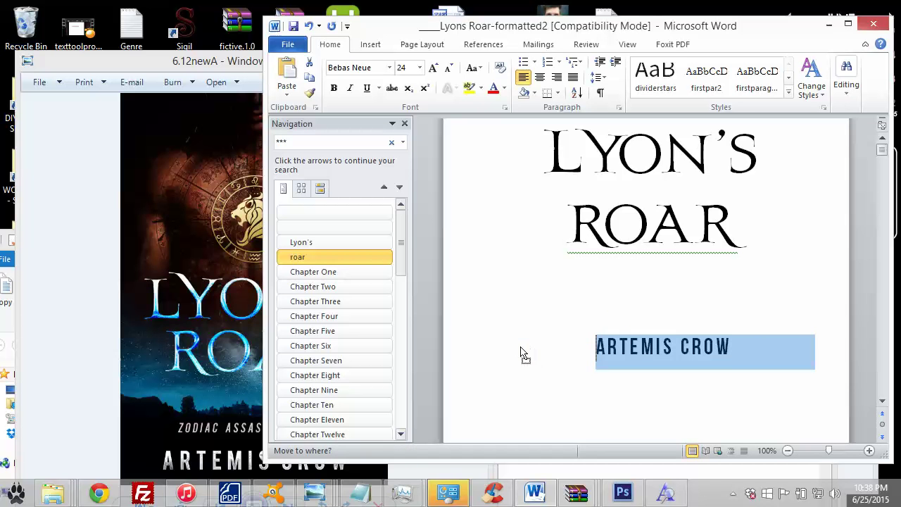
key(Left)
Remove the first-line indent from the author's name line.
triple_click(755, 346)
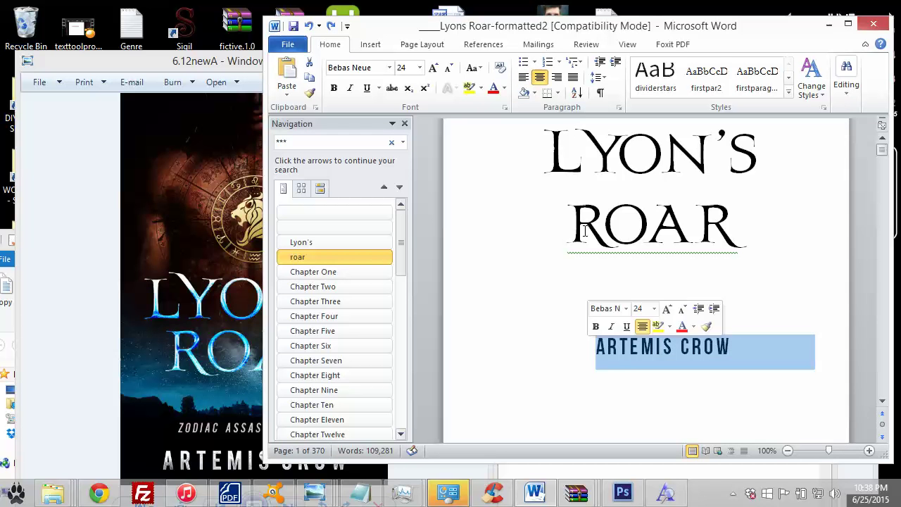
click(597, 77)
click(620, 197)
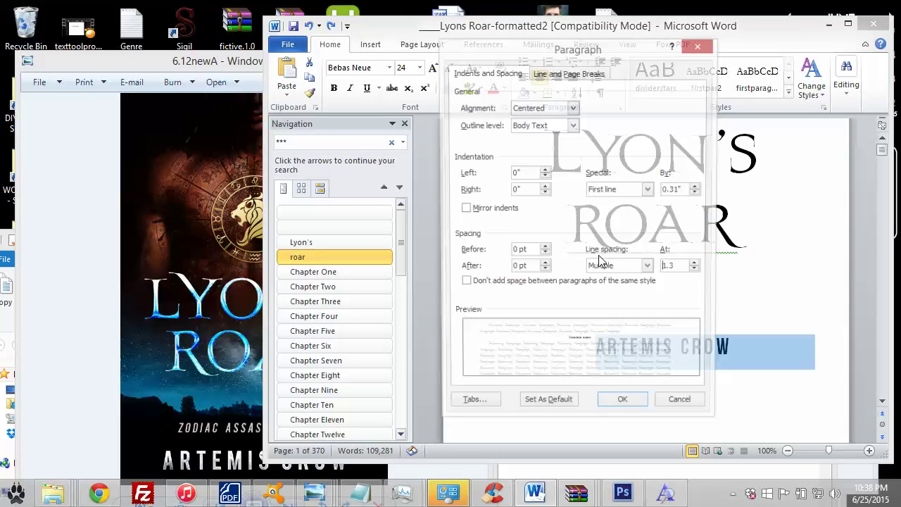
click(623, 407)
Check the indentation and line spacing settings of the two title lines "LYON'S ROAR".
drag(732, 221, 517, 161)
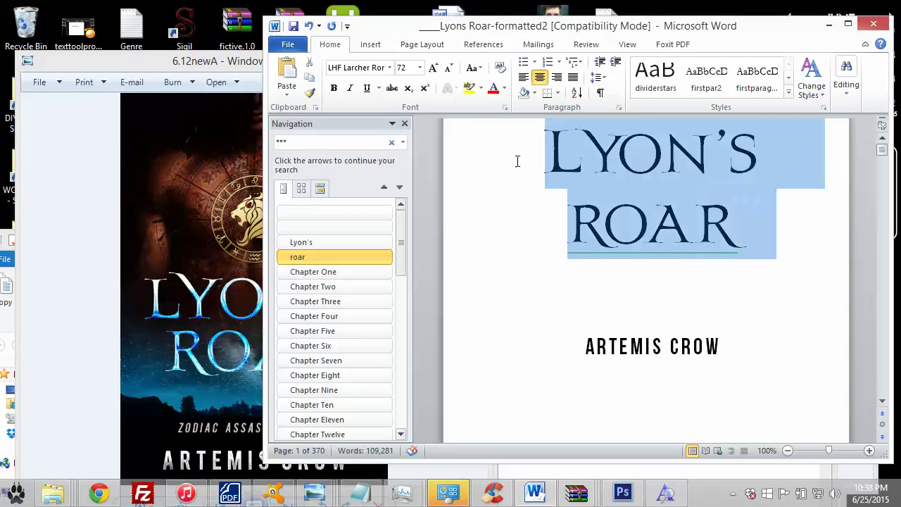
click(597, 77)
click(638, 196)
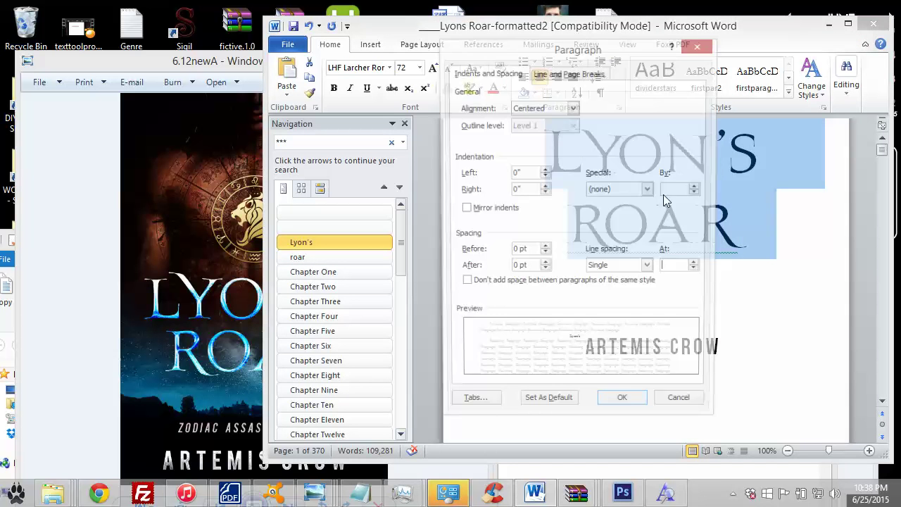
click(628, 412)
Move the author's name down one line and look at the cover image for the remaining text.
click(632, 347)
key(Return)
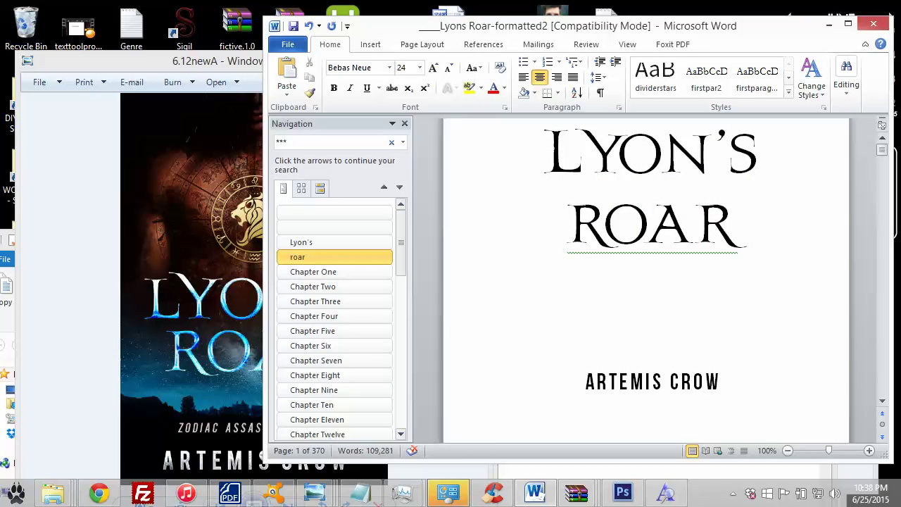
click(212, 443)
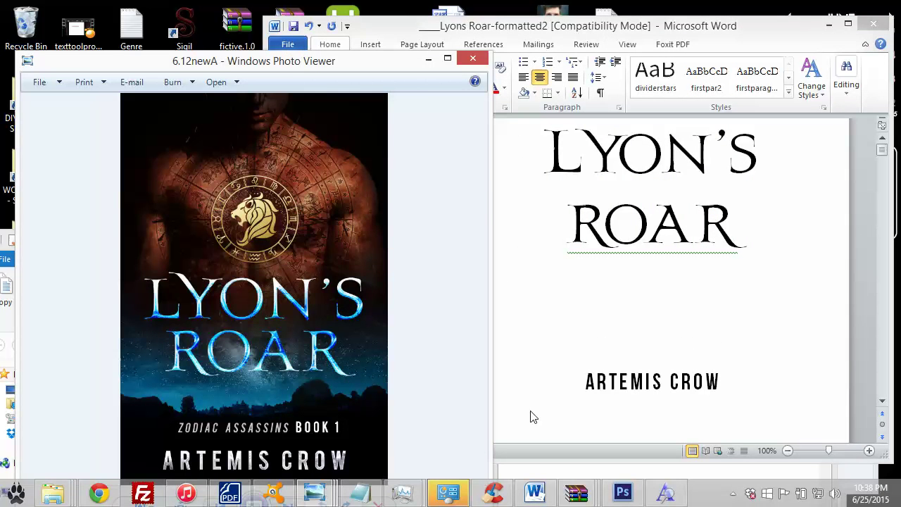
click(616, 412)
Insert the series line "ZODIAC ASSASSINS BOOK 1" directly above the author's name.
drag(721, 383, 609, 383)
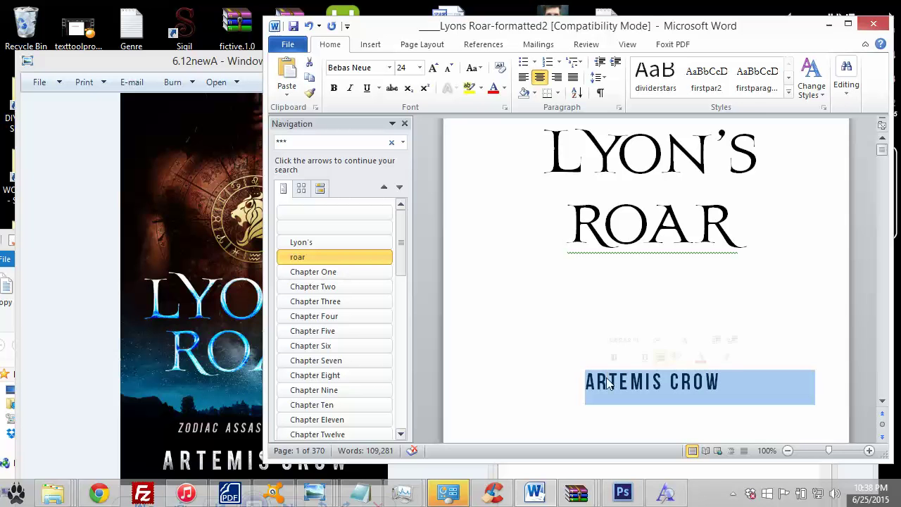
click(586, 383)
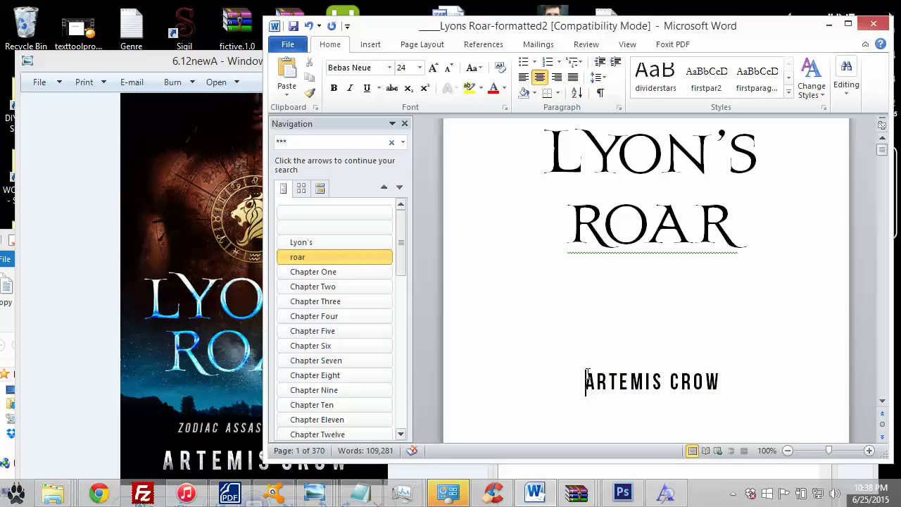
key(Return)
text(Z)
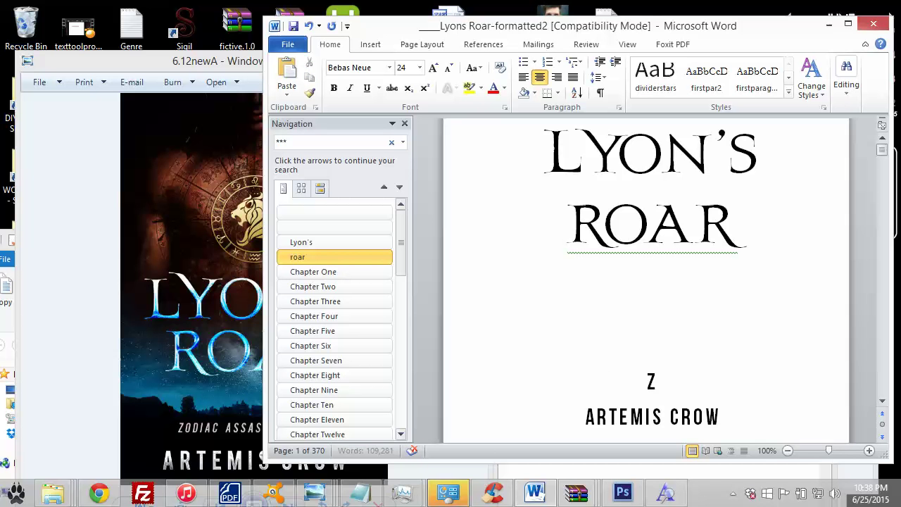
text(ODIAC A)
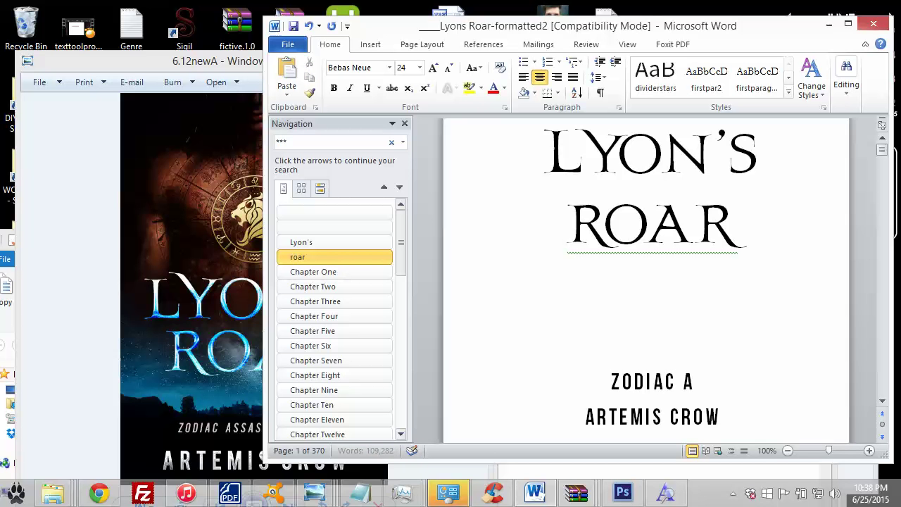
text(SSASSINS)
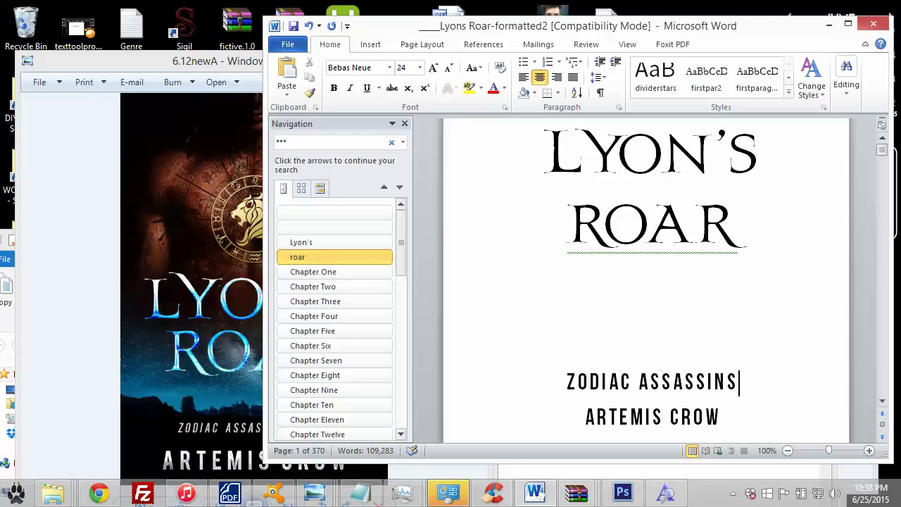
text( BOOK)
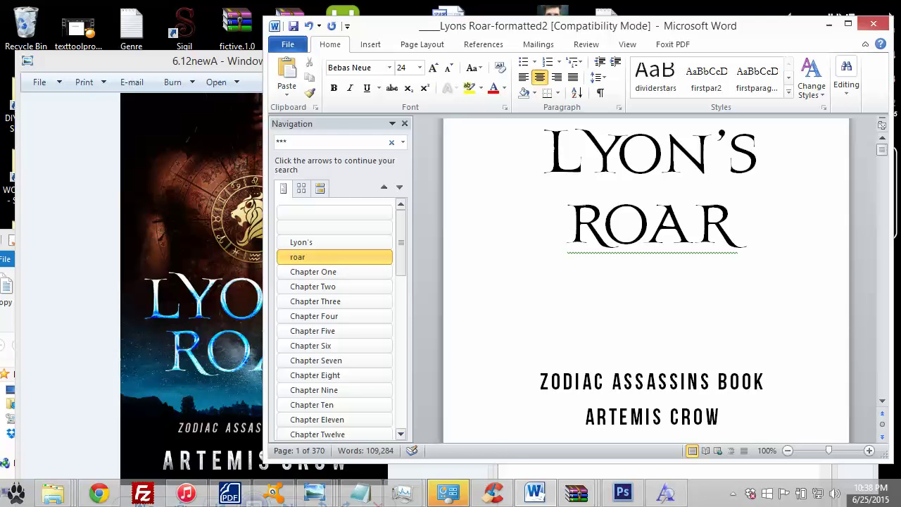
click(162, 396)
click(769, 382)
text(1)
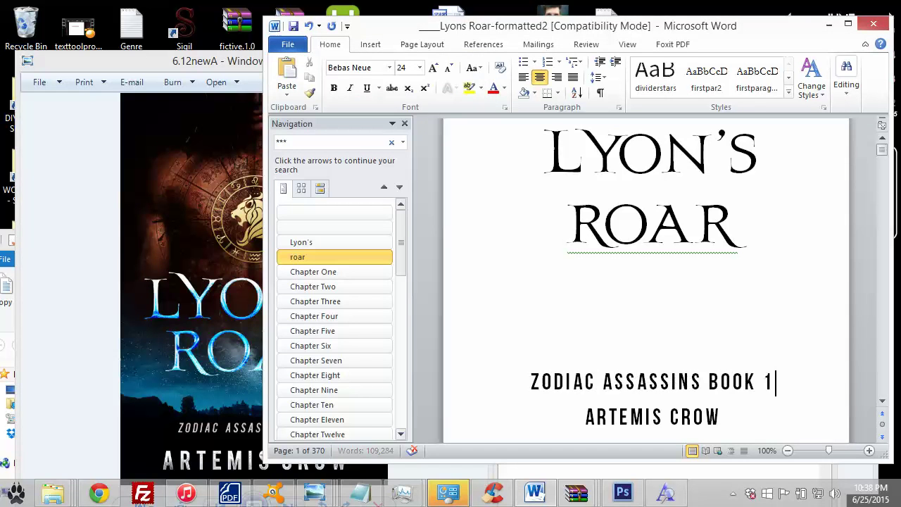
Italicise "ZODIAC ASSASSINS" in the series line and set its font size to 16.
drag(708, 381, 531, 381)
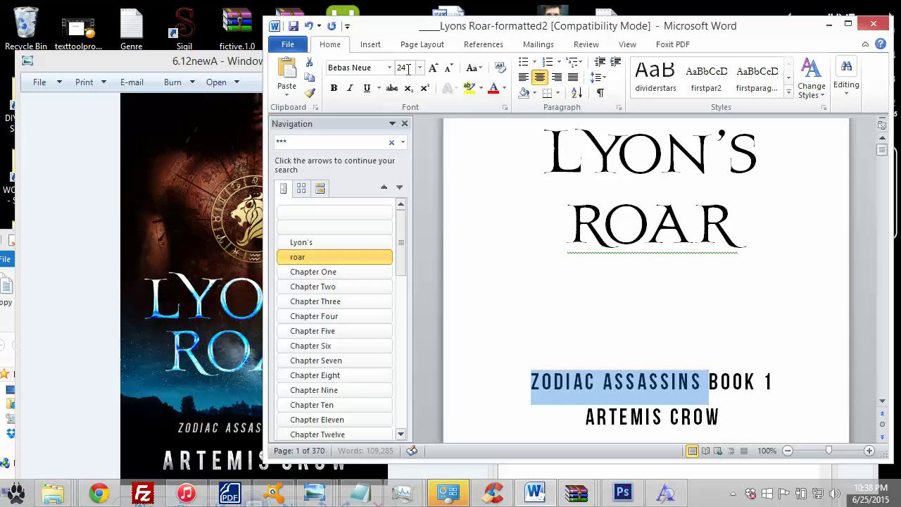
click(350, 88)
click(418, 68)
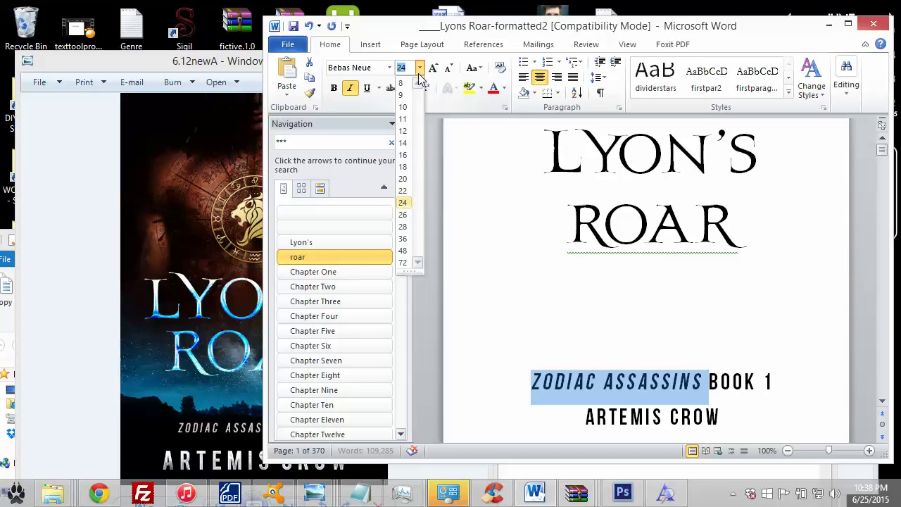
click(402, 154)
Set "BOOK 1" in the series line to font size 18 and compare the line with the cover image.
drag(752, 382, 688, 382)
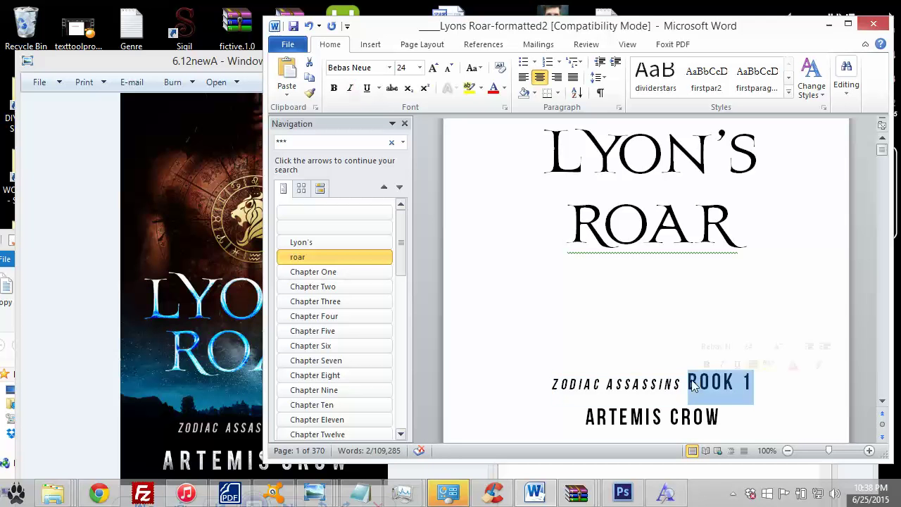
click(419, 67)
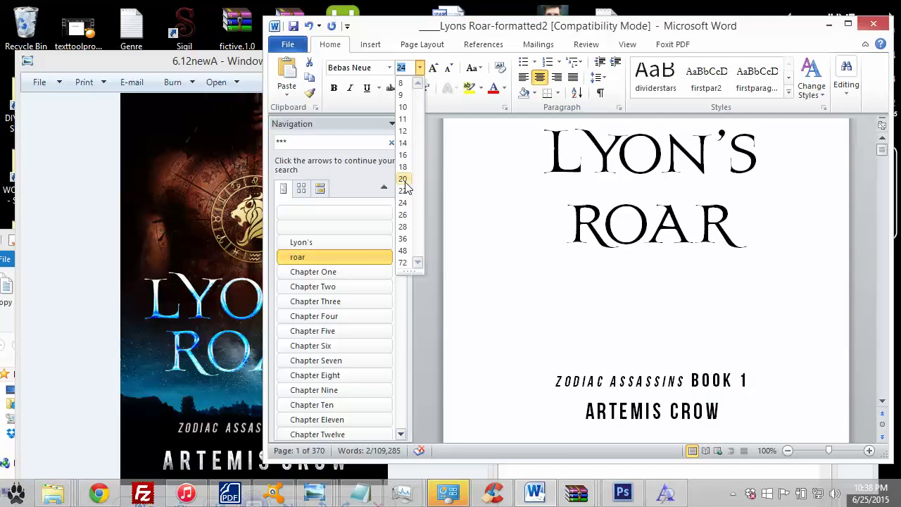
click(182, 271)
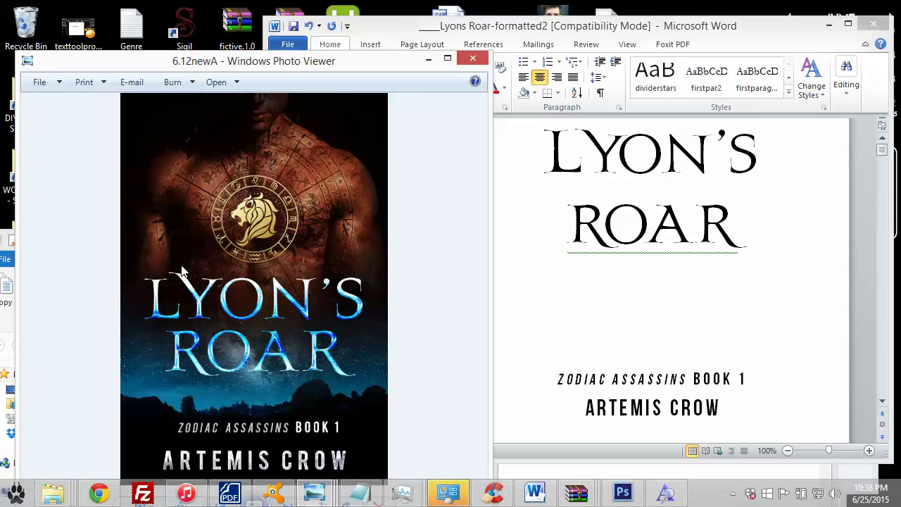
click(669, 349)
Add a blank line above the author's name and remove one blank line between the title and the series line.
click(583, 408)
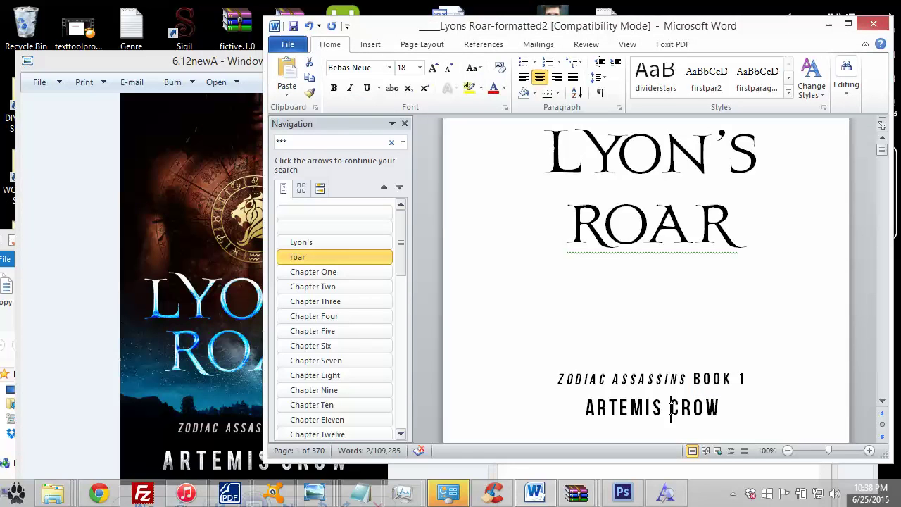
key(Return)
scroll(595, 388, up, 3)
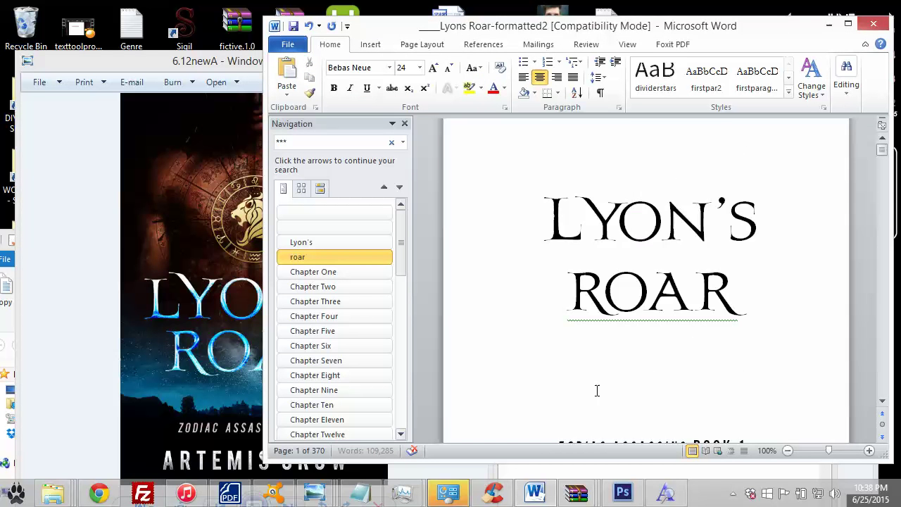
click(610, 364)
key(Delete)
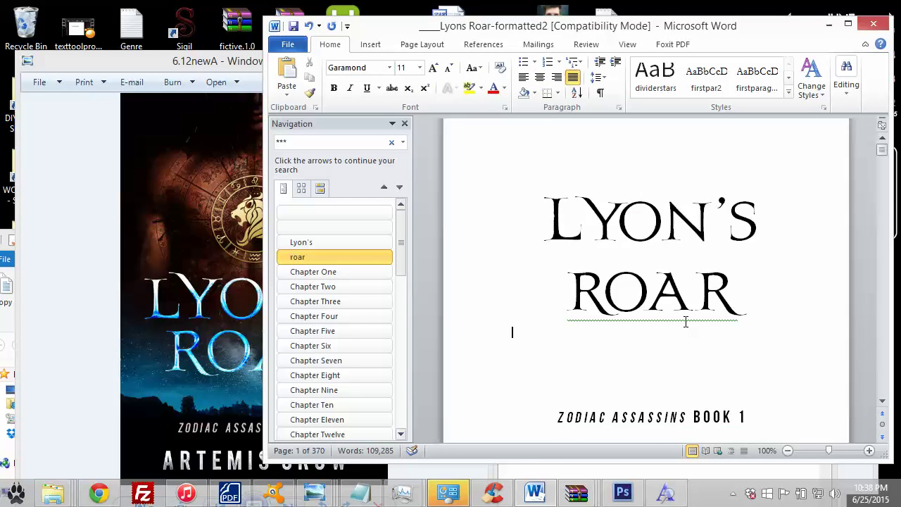
scroll(692, 308, down, 3)
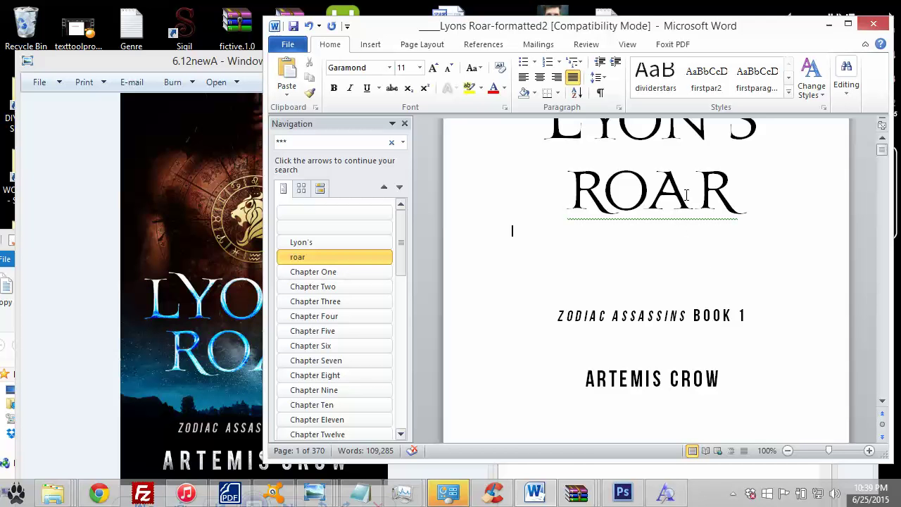
Examine the opening of Chapter Two and compare its formatting with the title page.
click(558, 136)
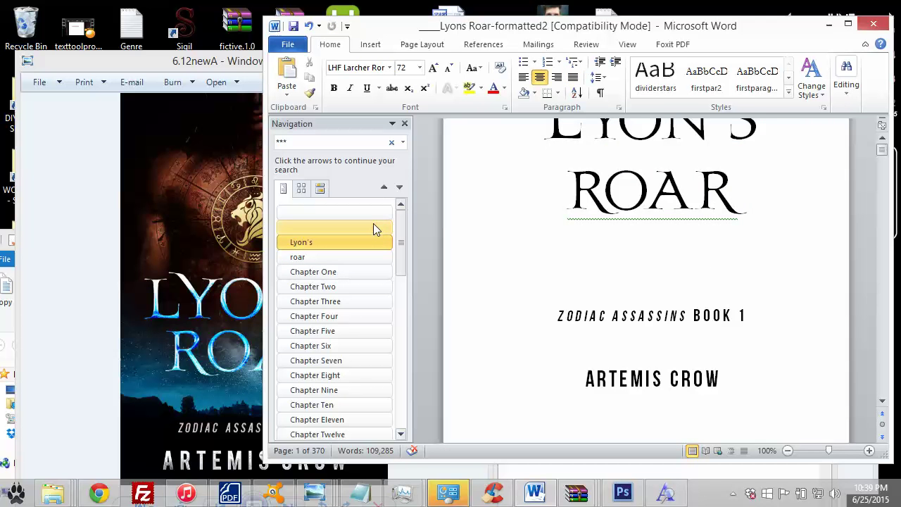
click(350, 286)
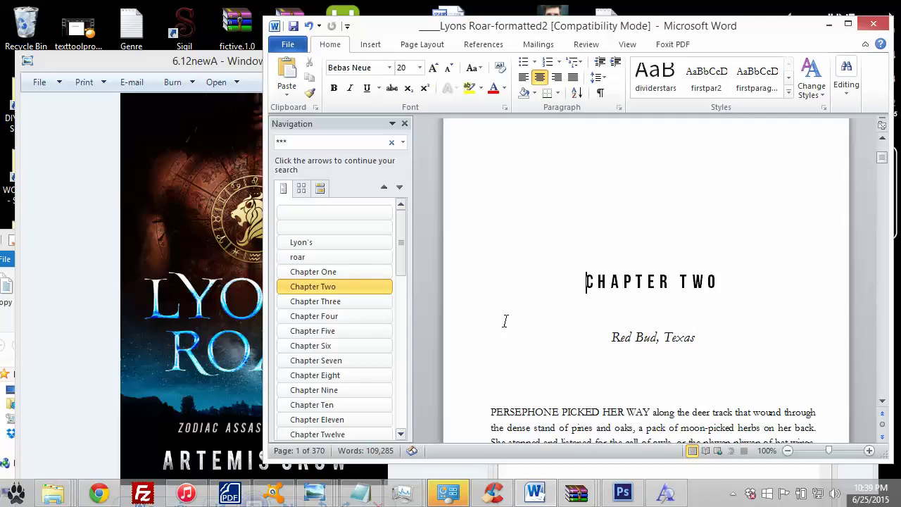
scroll(505, 321, down, 3)
drag(529, 323, 485, 282)
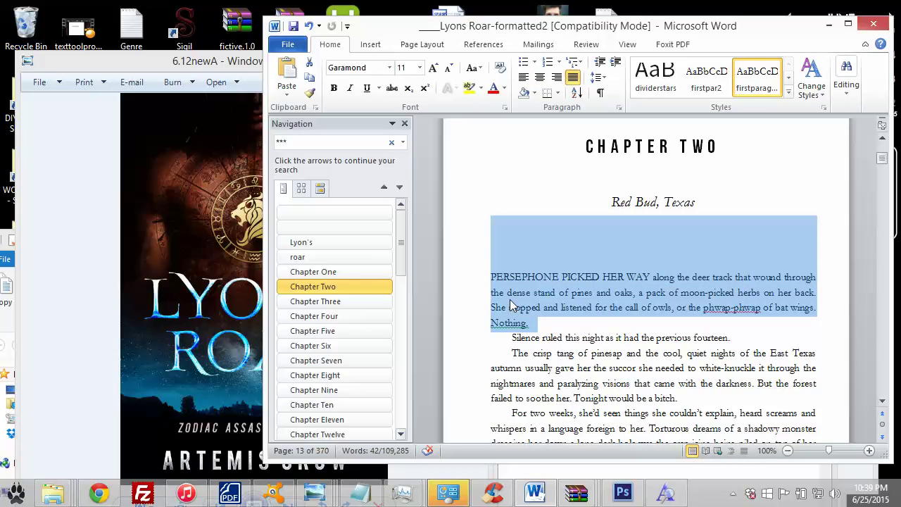
click(362, 230)
click(621, 239)
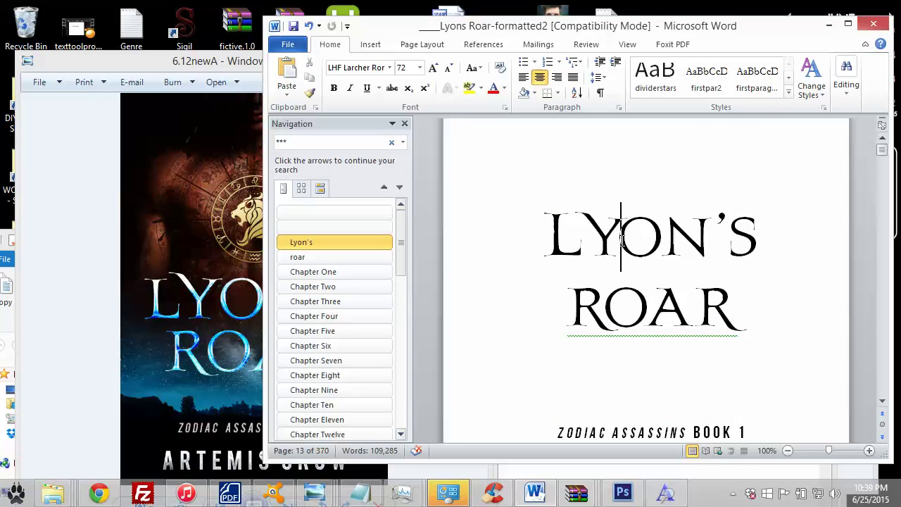
click(622, 318)
scroll(652, 308, down, 5)
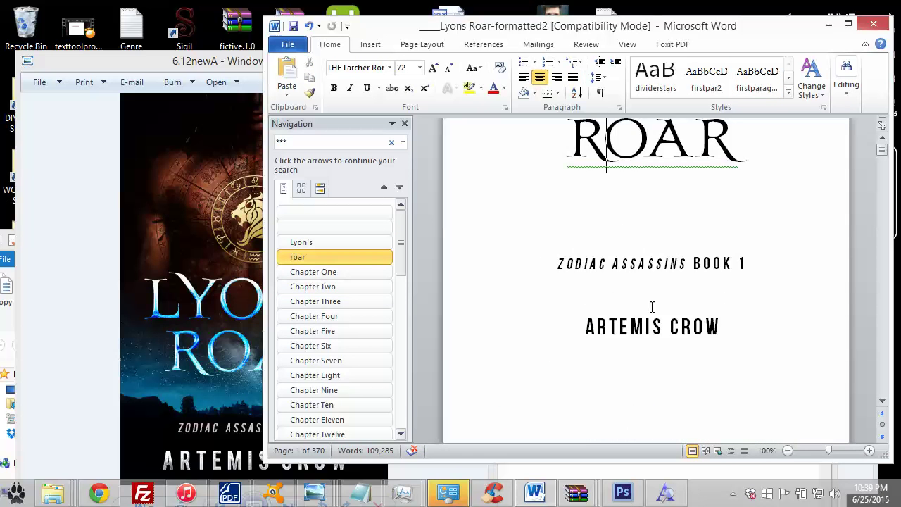
scroll(647, 310, up, 5)
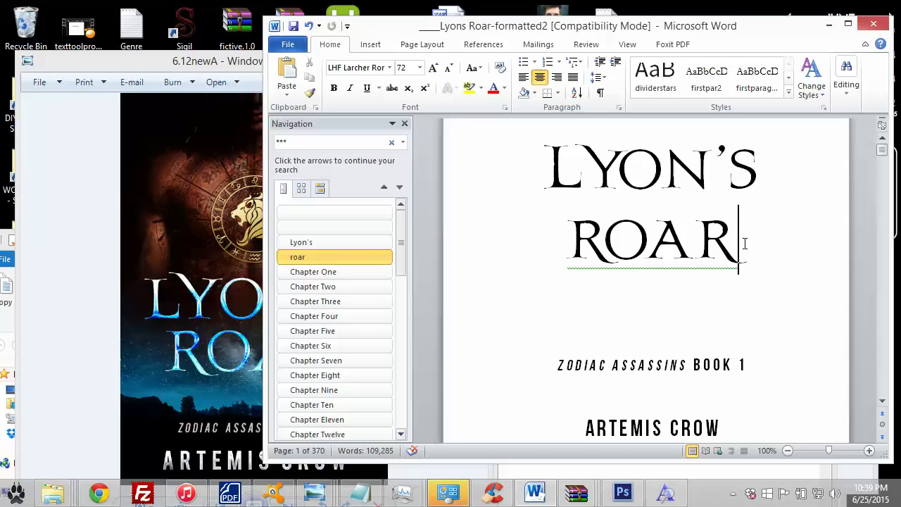
Save the formatting of the two title lines "LYON'S ROAR" as a new quick style named titlepage1.
drag(744, 243, 532, 195)
right_click(597, 185)
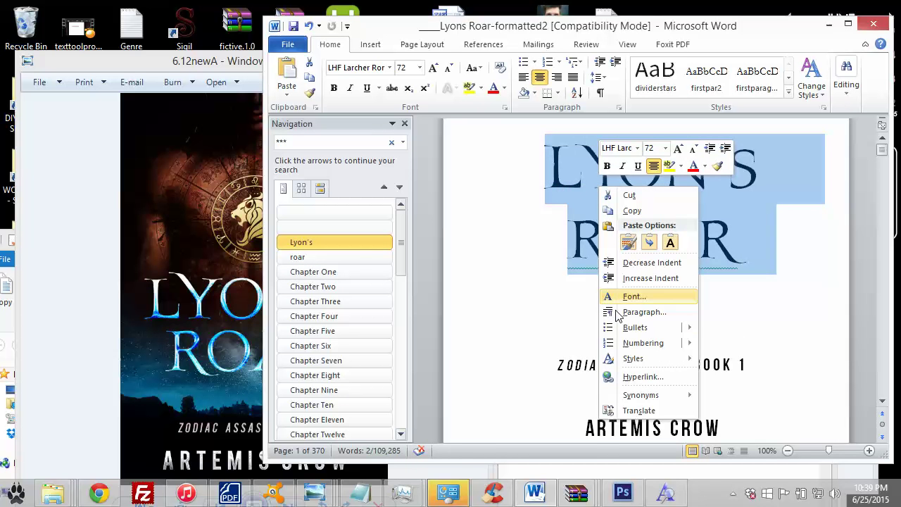
mouse_move(633, 358)
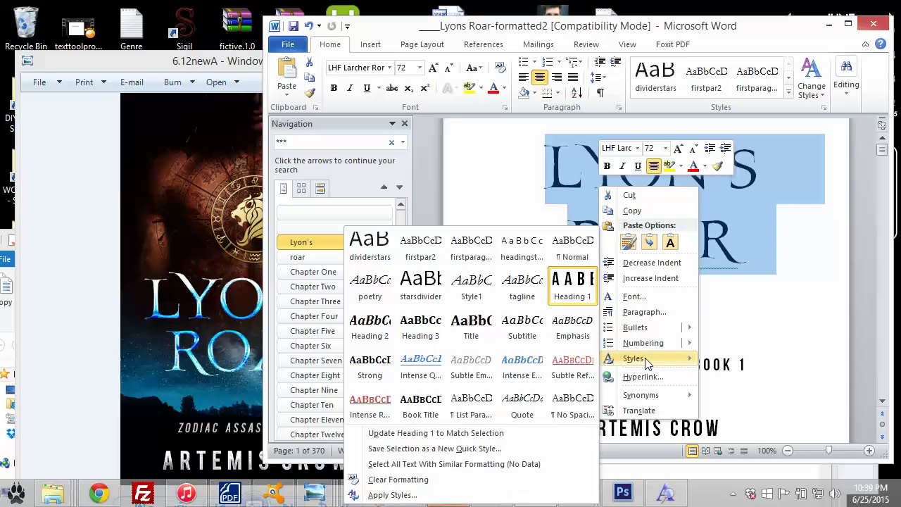
click(432, 449)
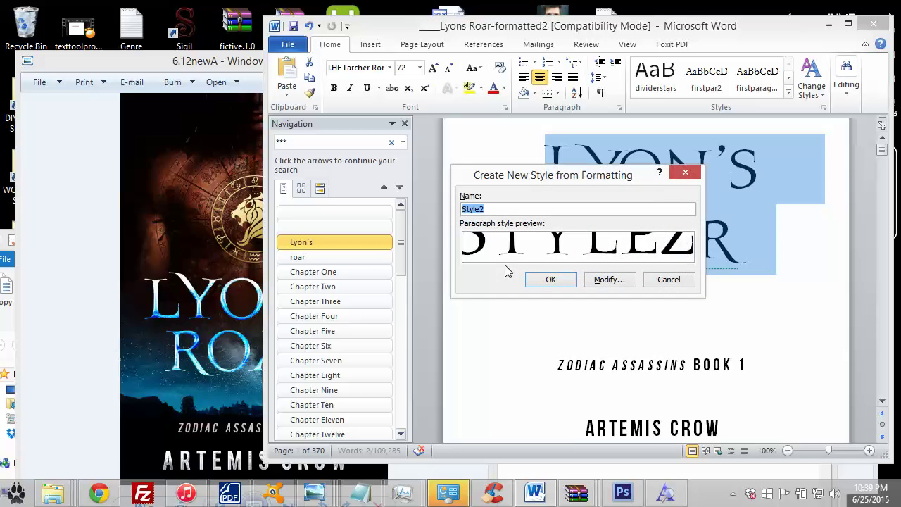
text(tlepage1)
click(549, 279)
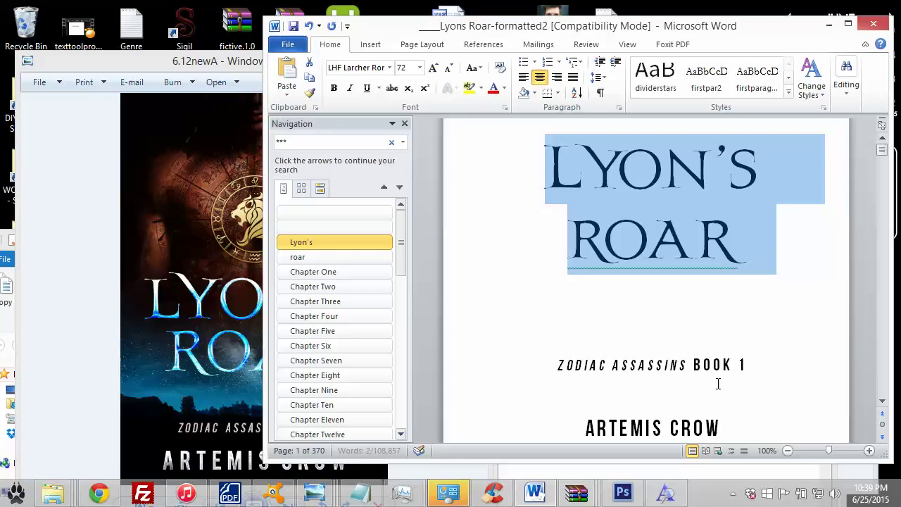
Save the formatting of the series line and author's name as a new quick style named titlepage2.
scroll(718, 383, down, 2)
drag(730, 364, 527, 282)
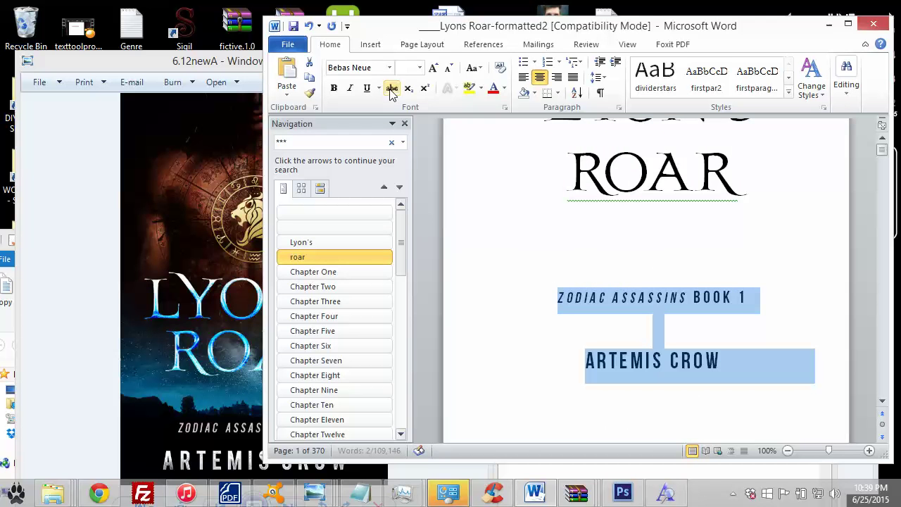
right_click(652, 301)
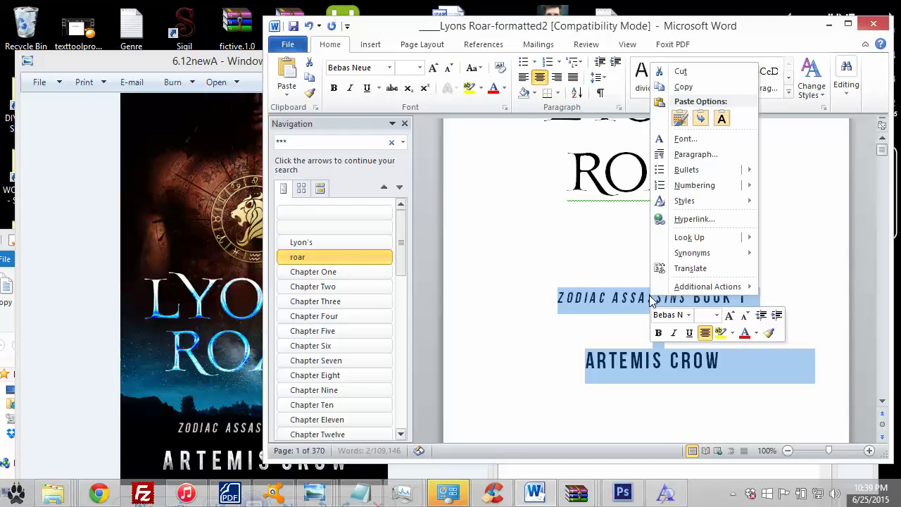
mouse_move(690, 205)
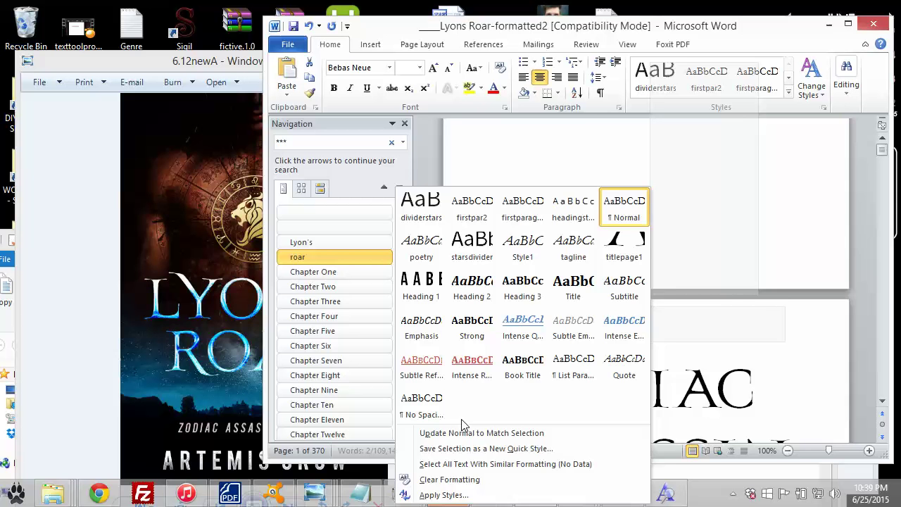
click(467, 448)
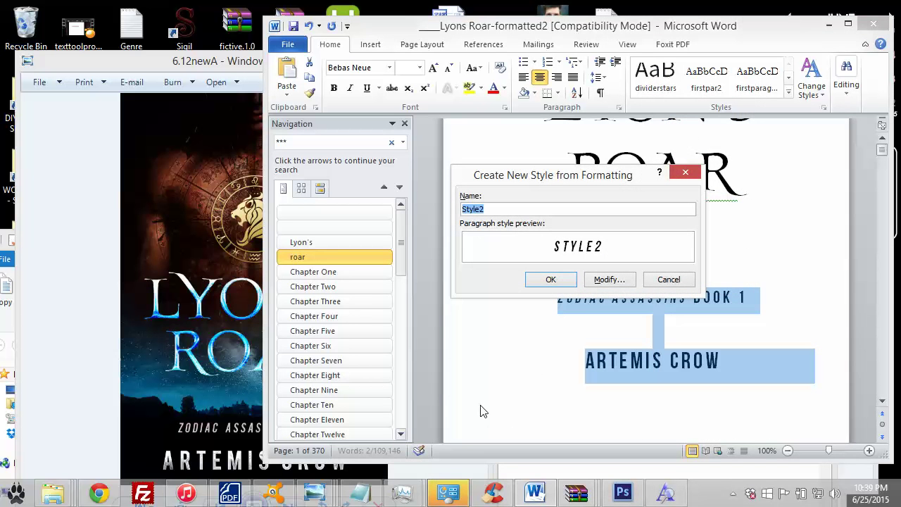
text(tlepage)
click(563, 281)
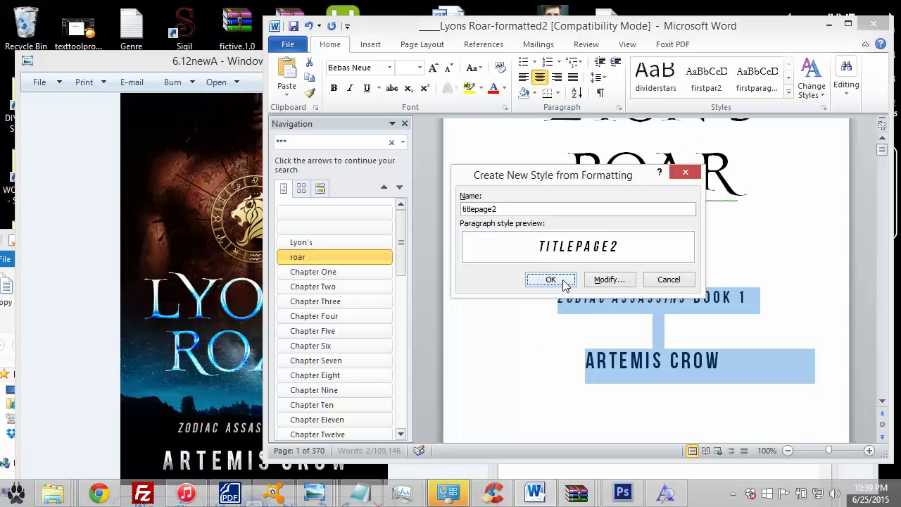
Remove the italics from the author's name below the series line.
click(631, 333)
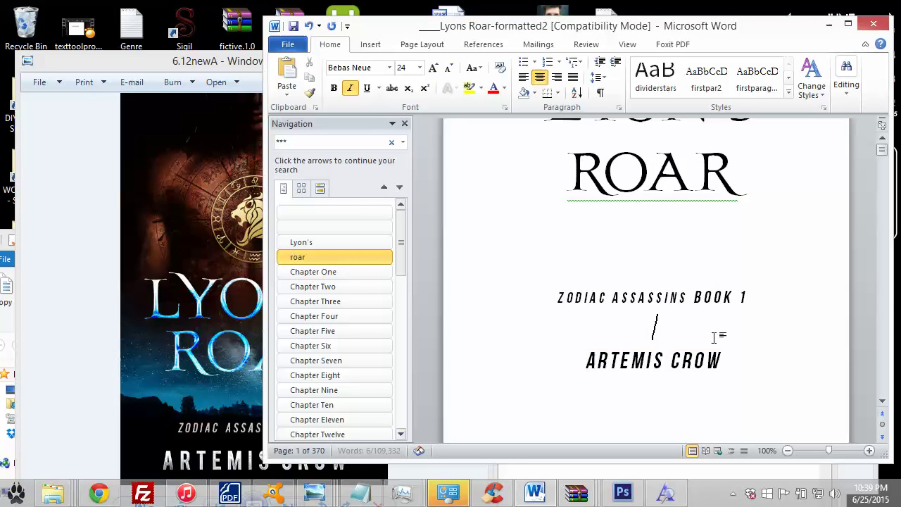
drag(728, 361, 584, 362)
click(346, 89)
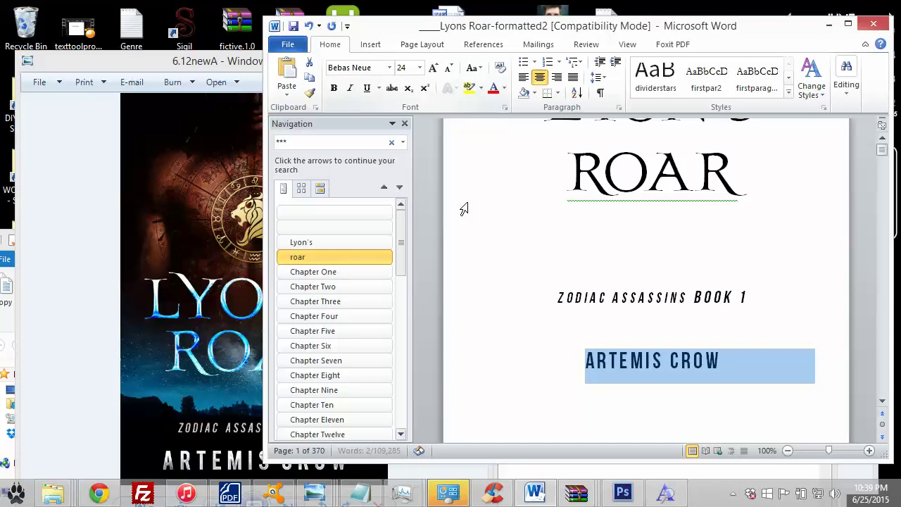
Insert a Next Page section break directly before the Chapter One heading.
scroll(542, 232, up, 3)
scroll(606, 262, down, 3)
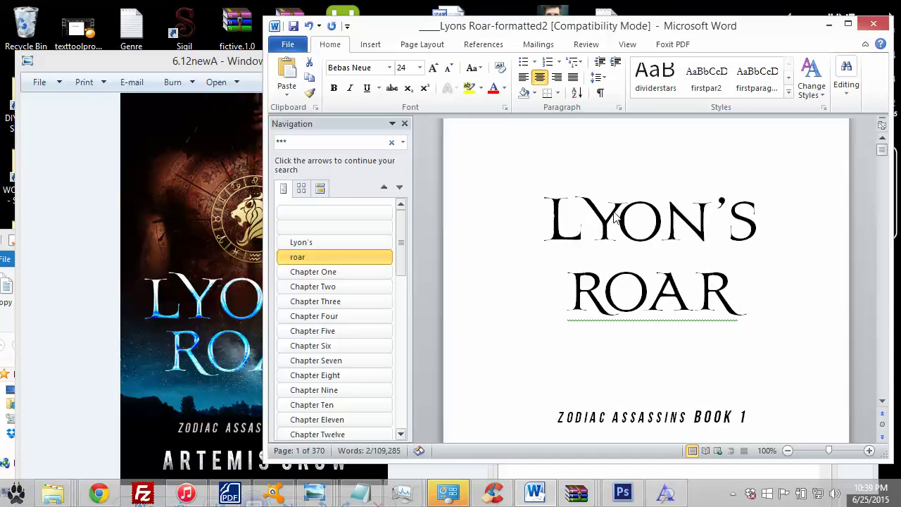
scroll(617, 218, up, 3)
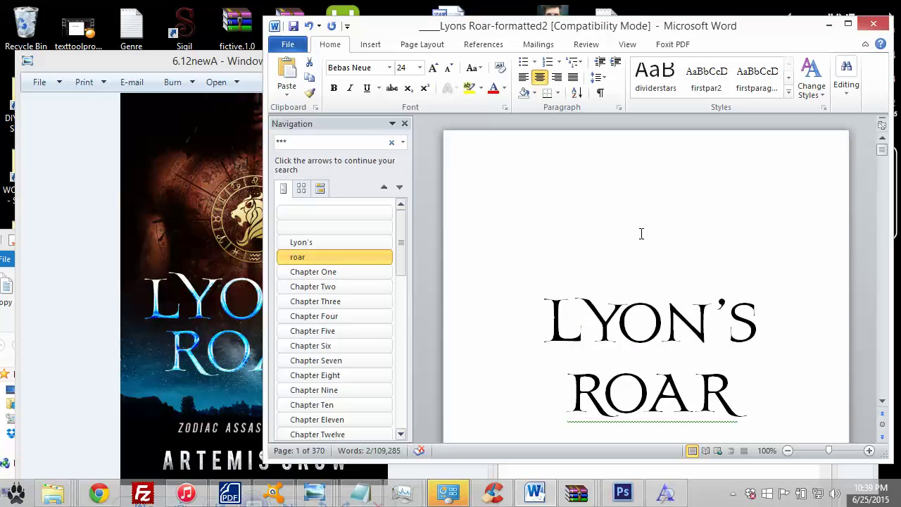
scroll(641, 233, down, 15)
scroll(593, 274, up, 2)
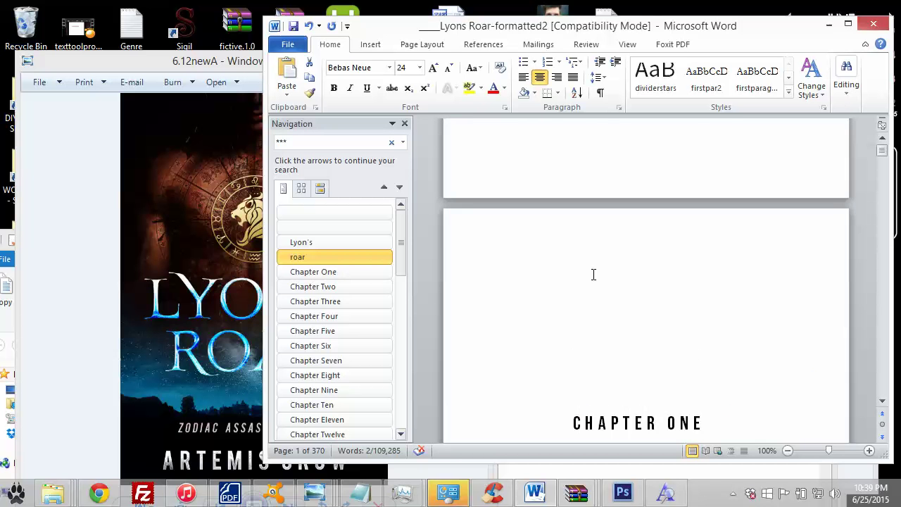
click(598, 273)
scroll(566, 296, down, 4)
scroll(507, 211, up, 5)
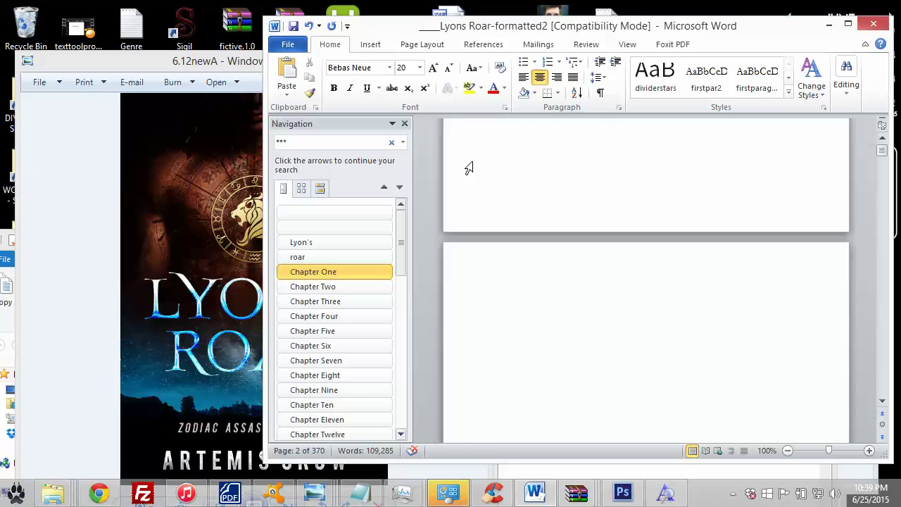
click(424, 47)
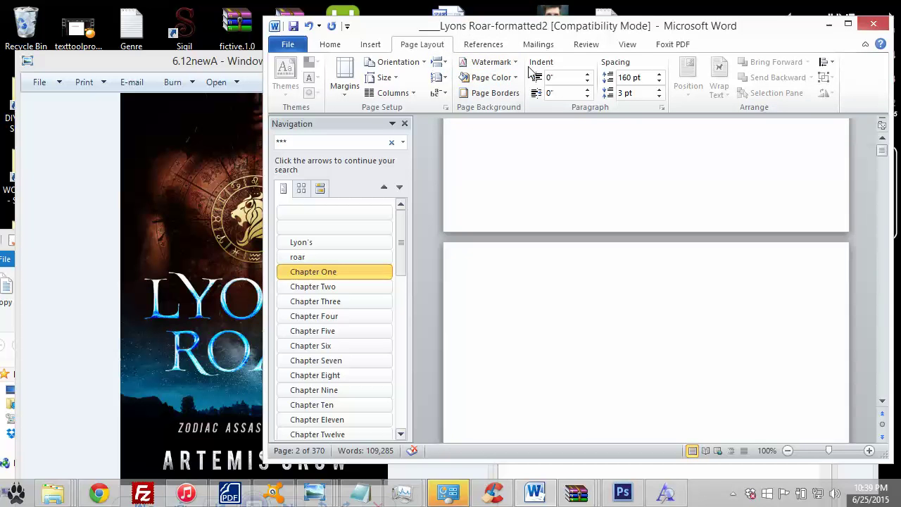
click(330, 44)
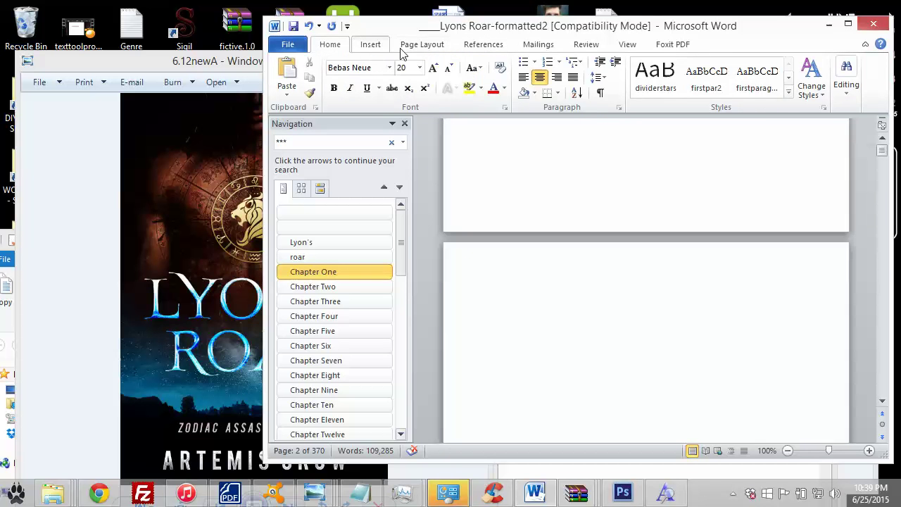
click(424, 45)
click(437, 62)
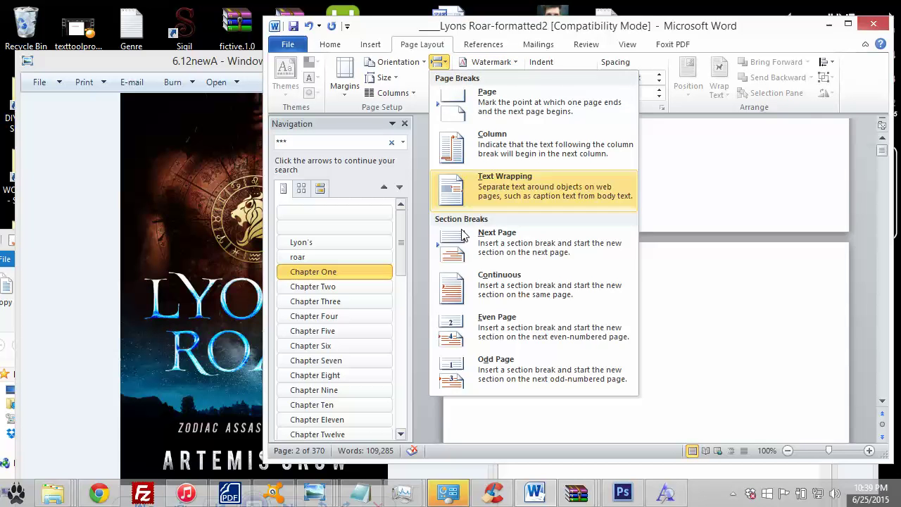
click(461, 243)
Widen the document window and return to the title page at the start of the book.
drag(268, 244, 169, 243)
scroll(535, 328, up, 5)
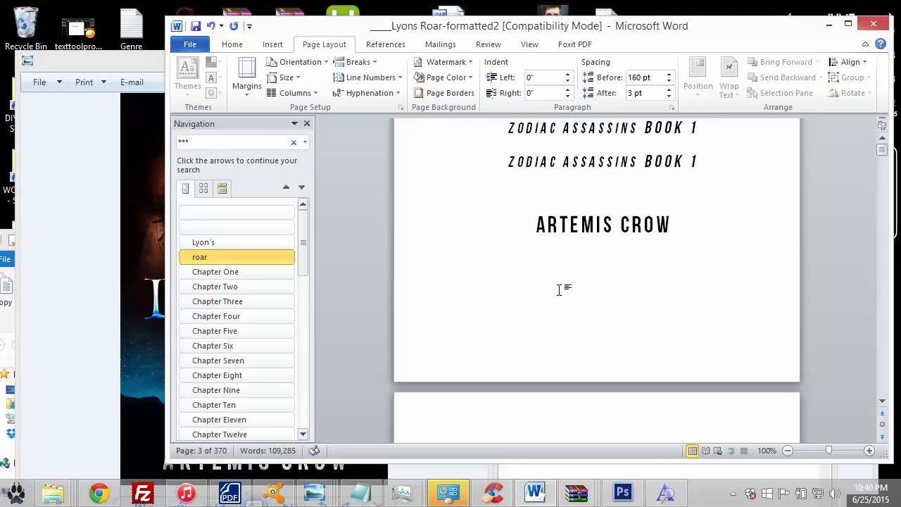
scroll(552, 208, up, 5)
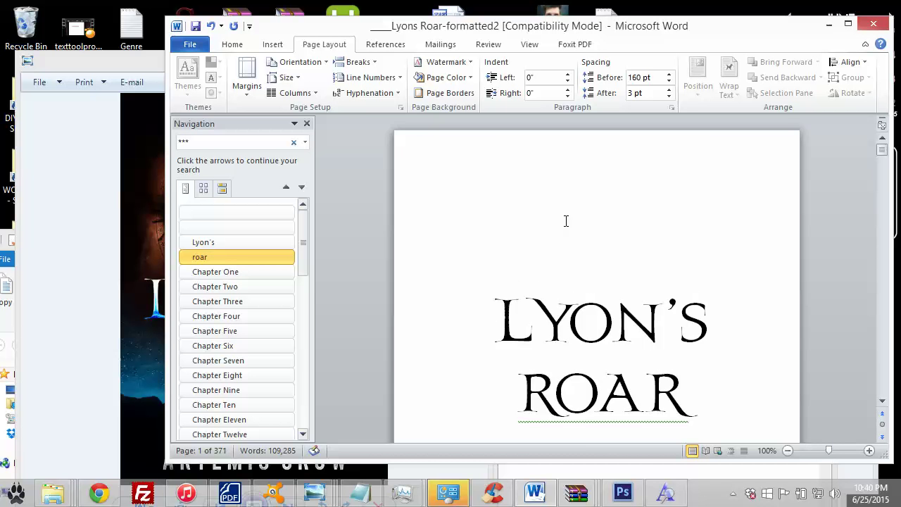
Check the blank page after the title page and switch to Chrome to skim the book formatting guide on diybookformats.com.
scroll(566, 224, down, 6)
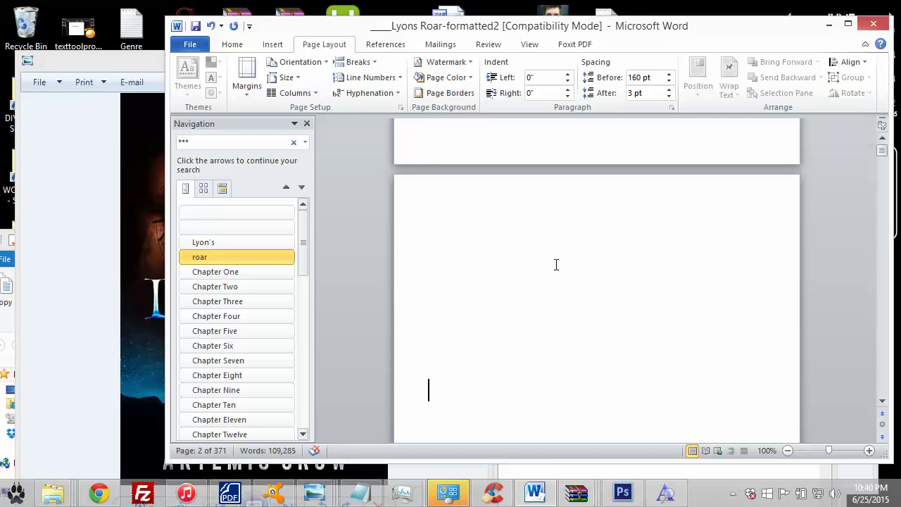
scroll(556, 265, down, 2)
scroll(549, 268, up, 3)
scroll(547, 274, down, 2)
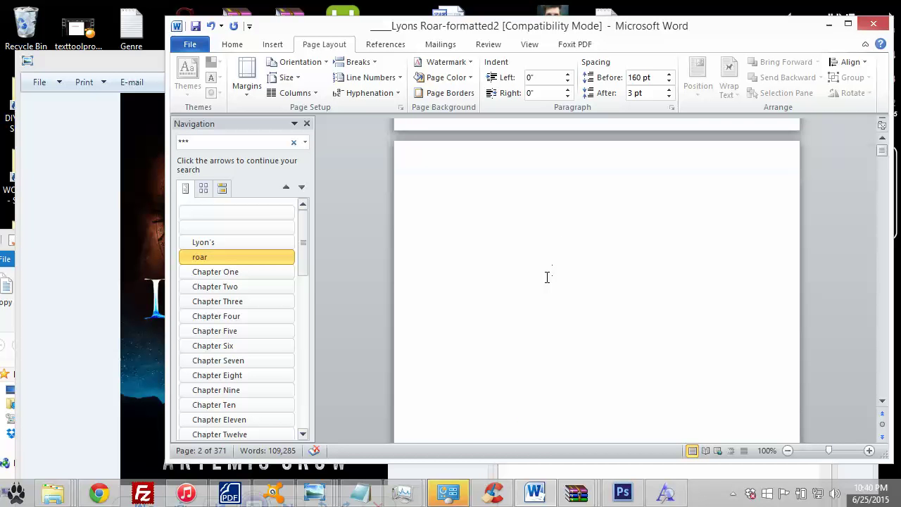
click(99, 491)
scroll(359, 176, down, 8)
scroll(316, 204, down, 10)
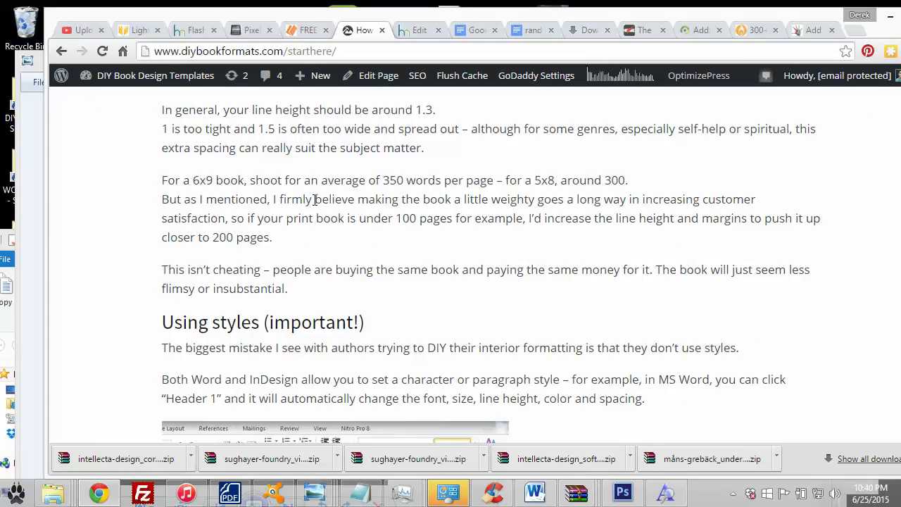
scroll(314, 204, down, 15)
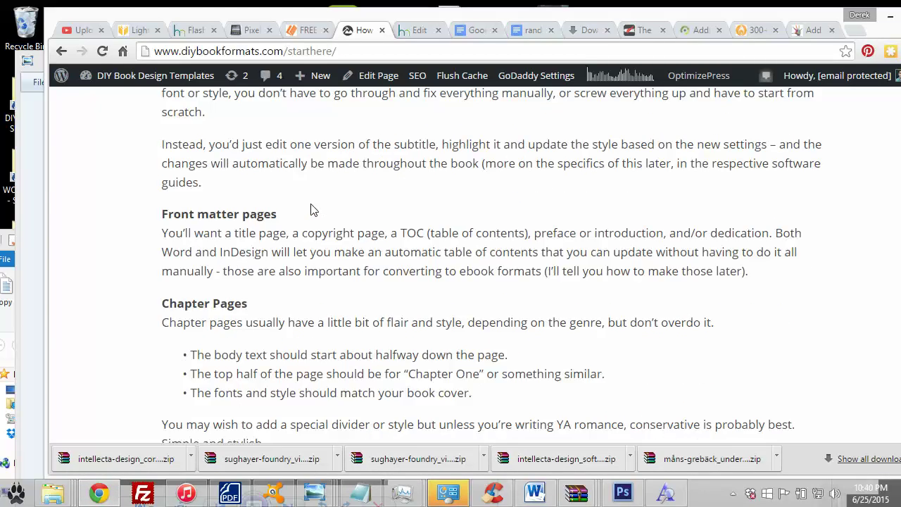
scroll(314, 209, down, 20)
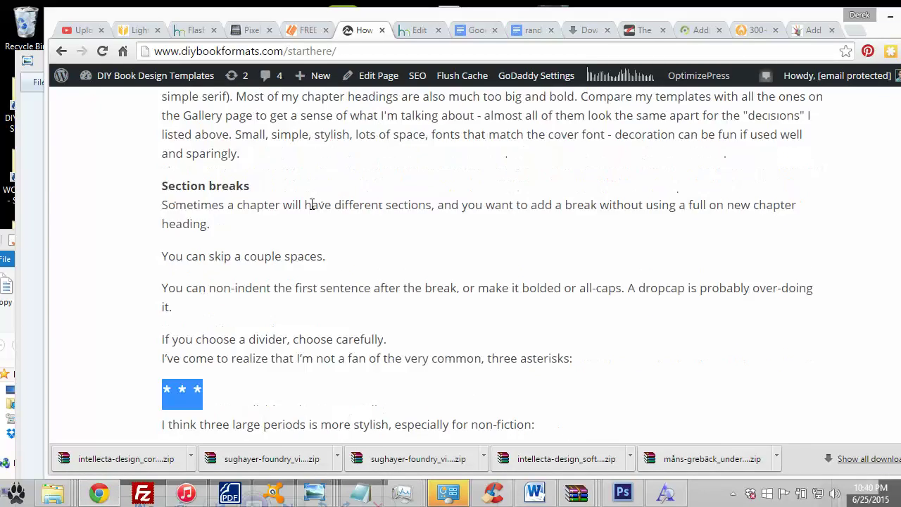
scroll(314, 209, down, 2)
scroll(312, 209, down, 13)
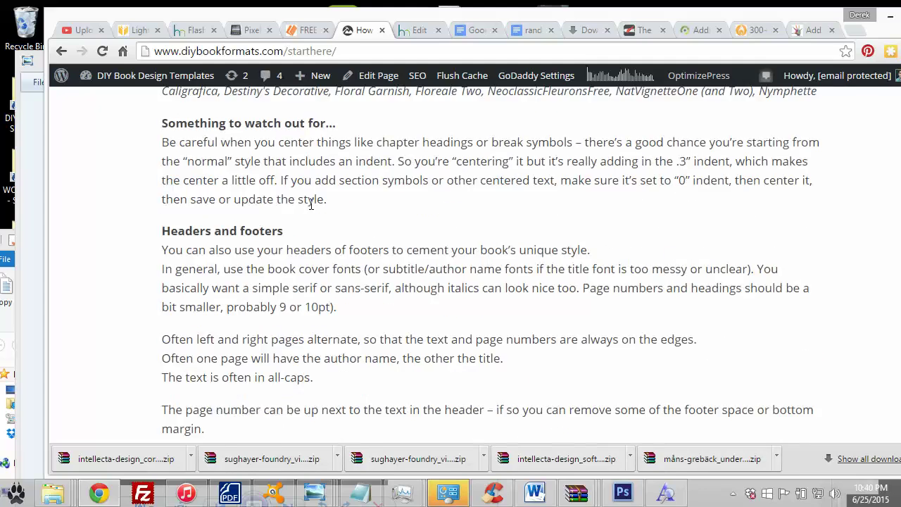
scroll(311, 203, up, 4)
scroll(247, 221, up, 3)
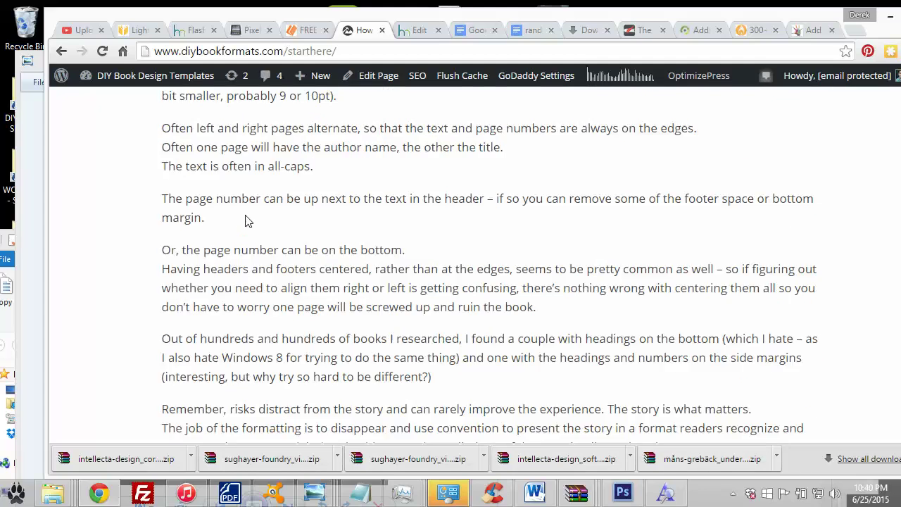
scroll(248, 221, up, 8)
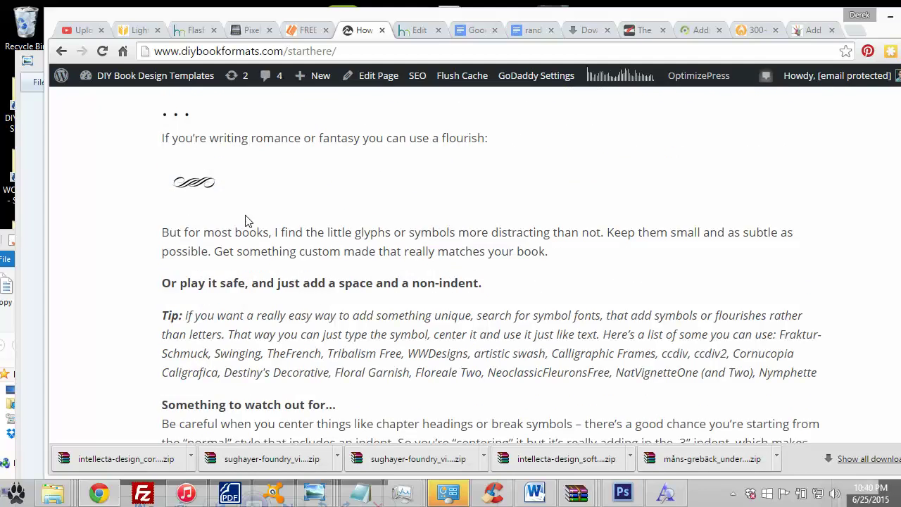
scroll(248, 220, up, 10)
scroll(247, 215, up, 2)
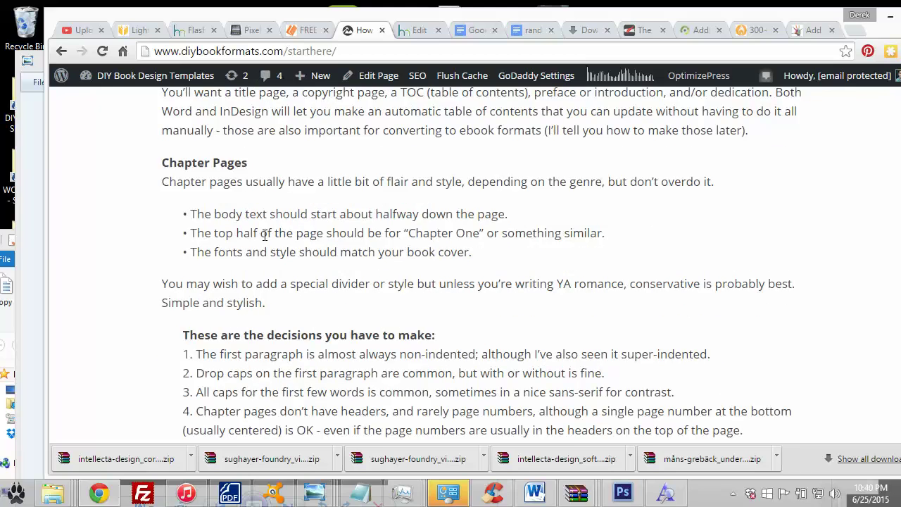
scroll(133, 293, up, 12)
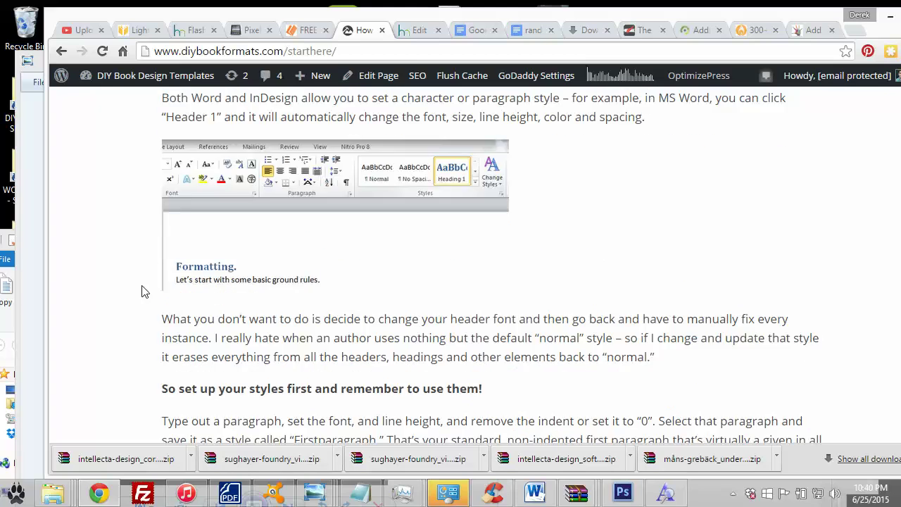
scroll(143, 290, up, 20)
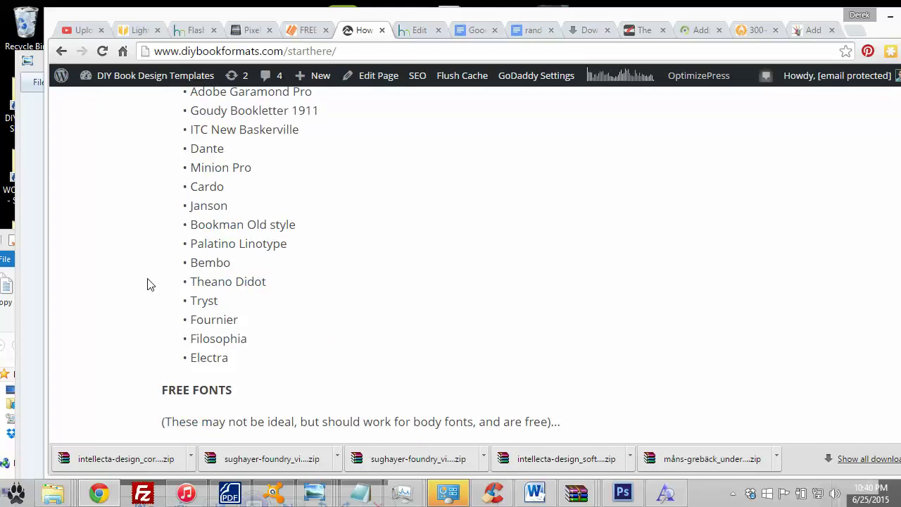
scroll(148, 283, up, 20)
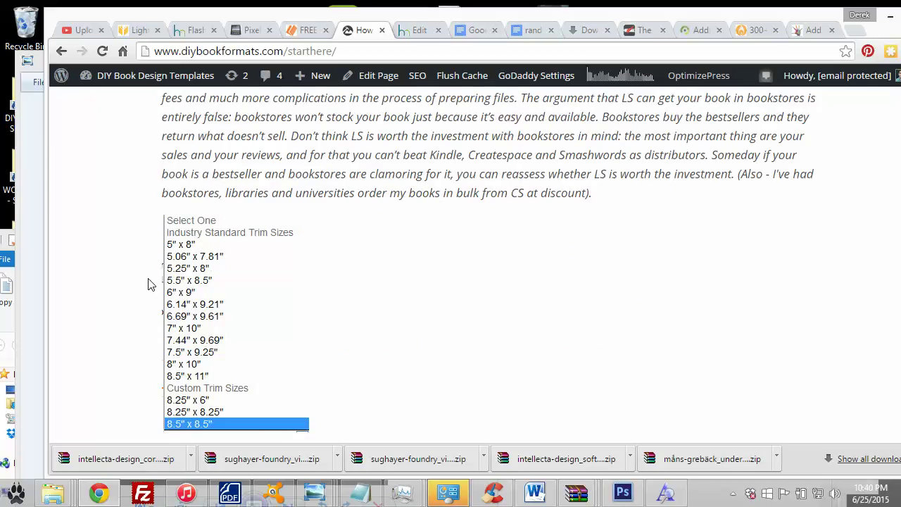
scroll(149, 282, up, 5)
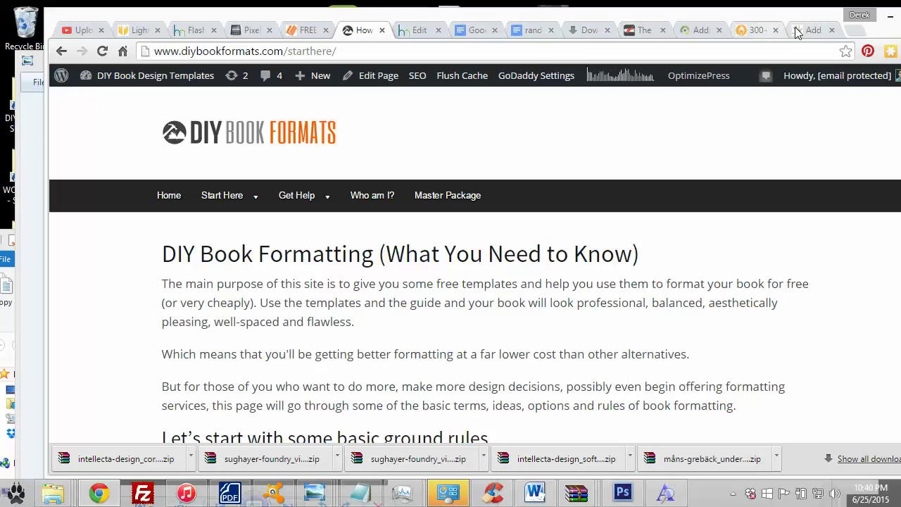
Search Google for "copyright page text" in a new browser tab.
click(855, 30)
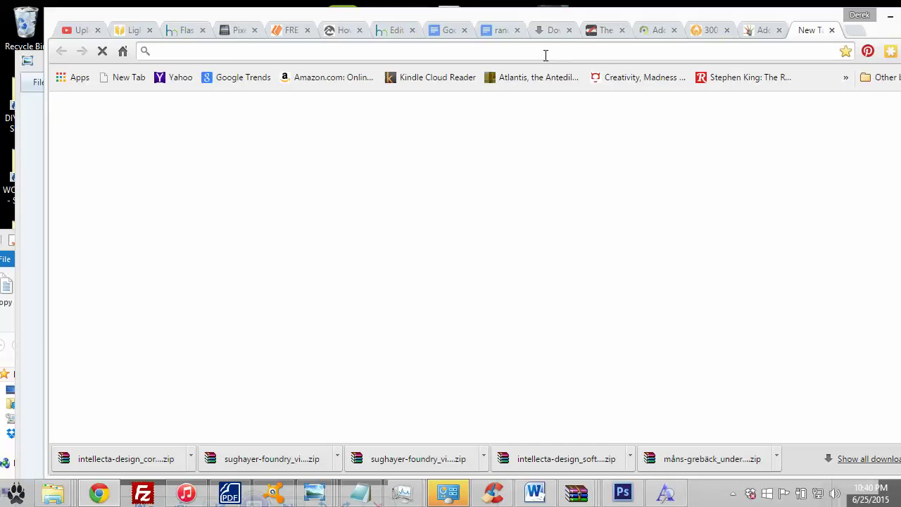
text(copr)
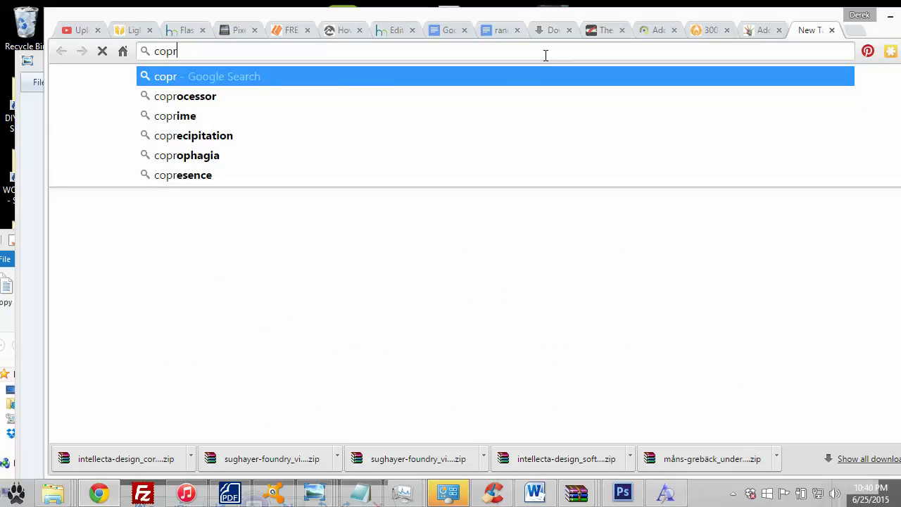
key(BackSpace)
text(y)
text(right)
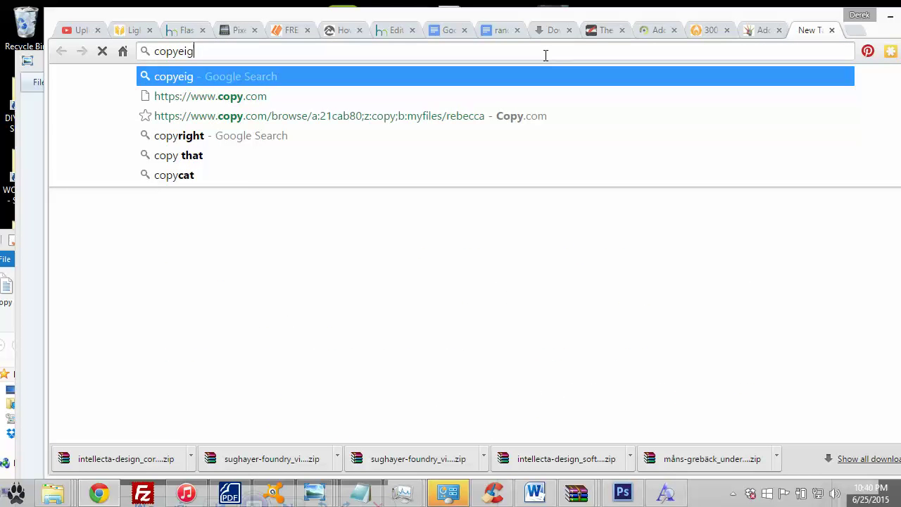
key(BackSpace)
key(BackSpace)
key(BackSpace)
key(BackSpace)
key(BackSpace)
text(e)
key(BackSpace)
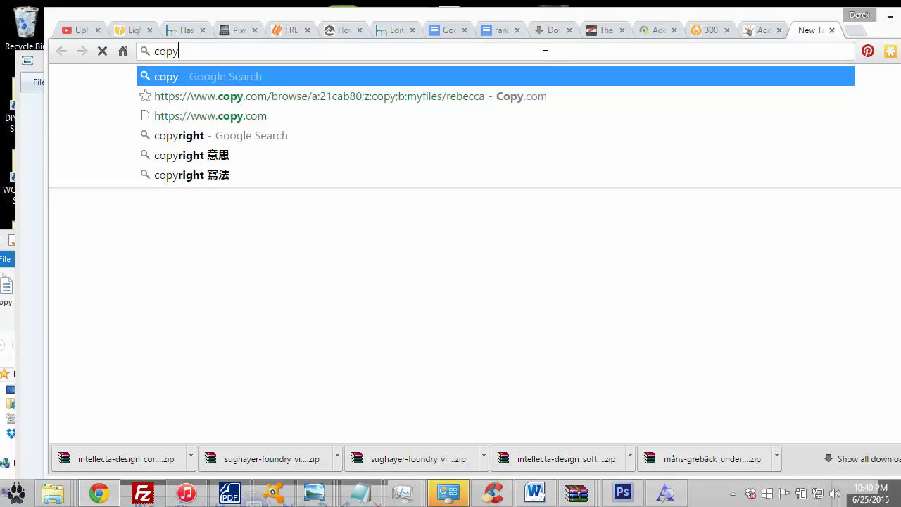
text(right pa)
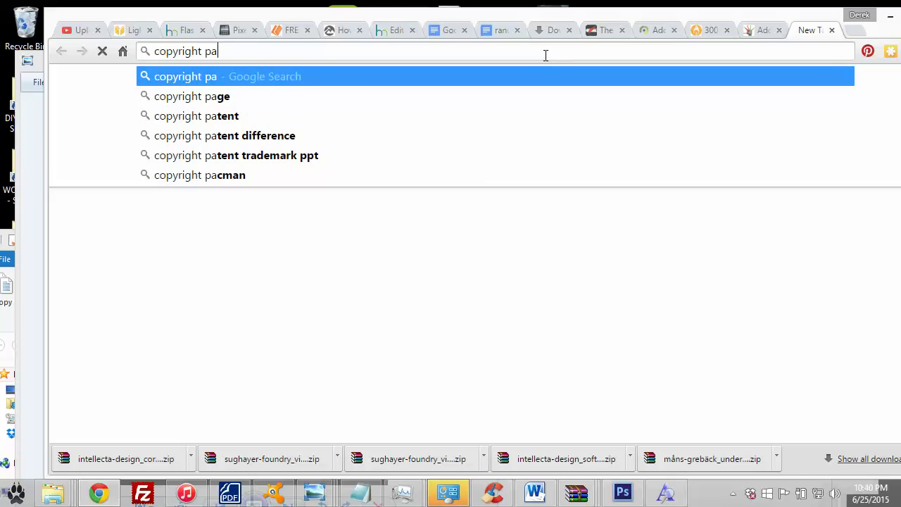
text(ge text)
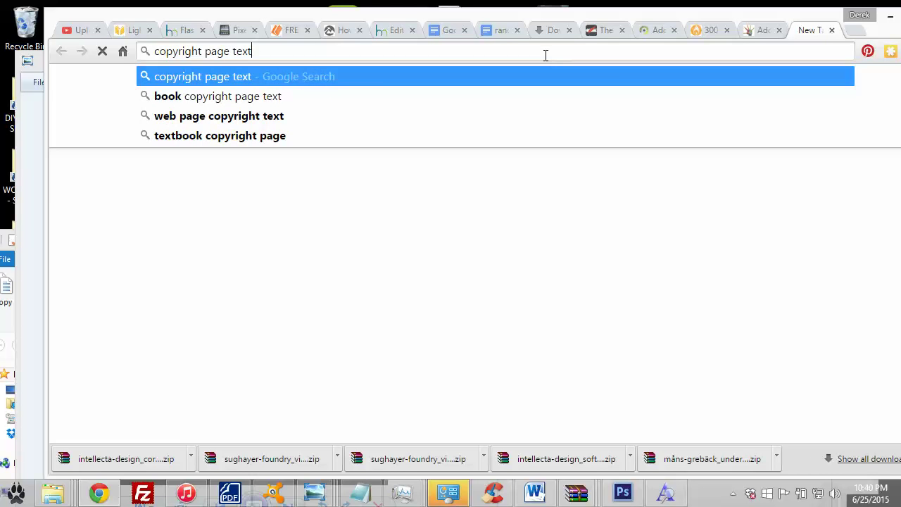
key(Return)
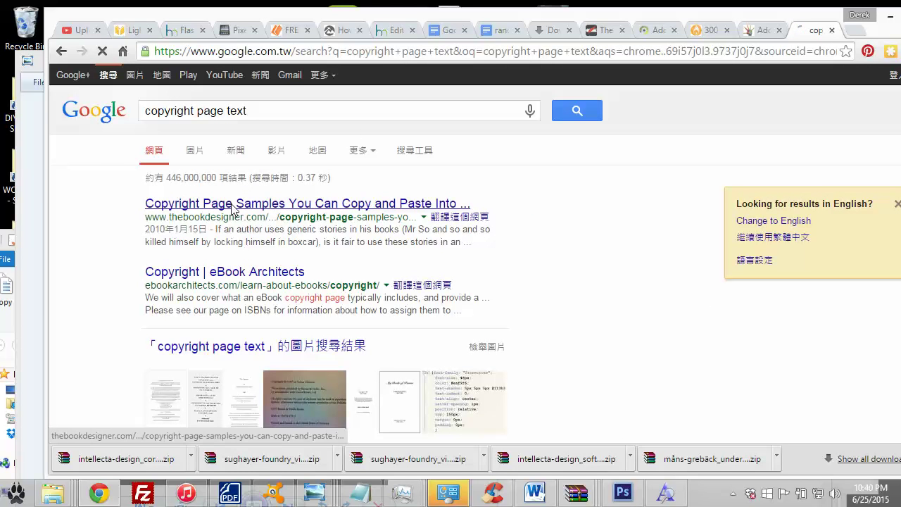
Open The Book Designer's copyright page samples article and copy the entire sample text under "A Short Copyright Page Example".
click(233, 206)
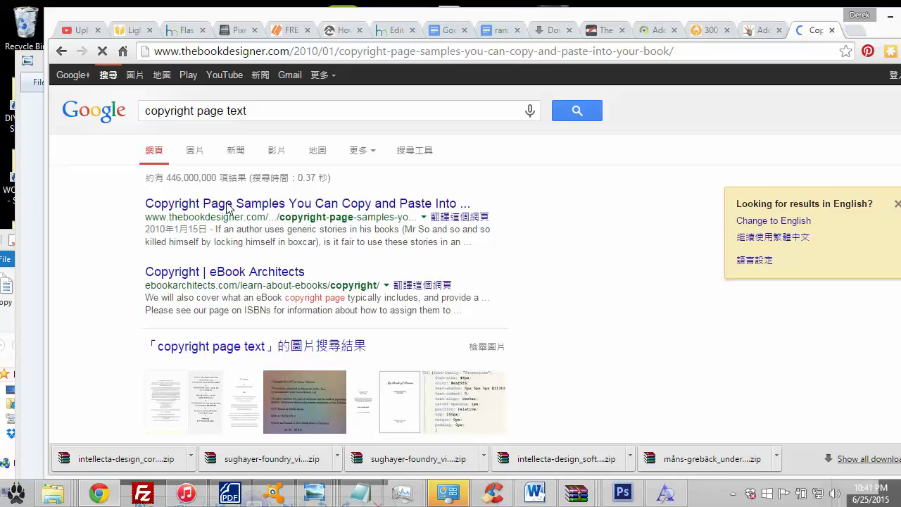
scroll(384, 239, down, 4)
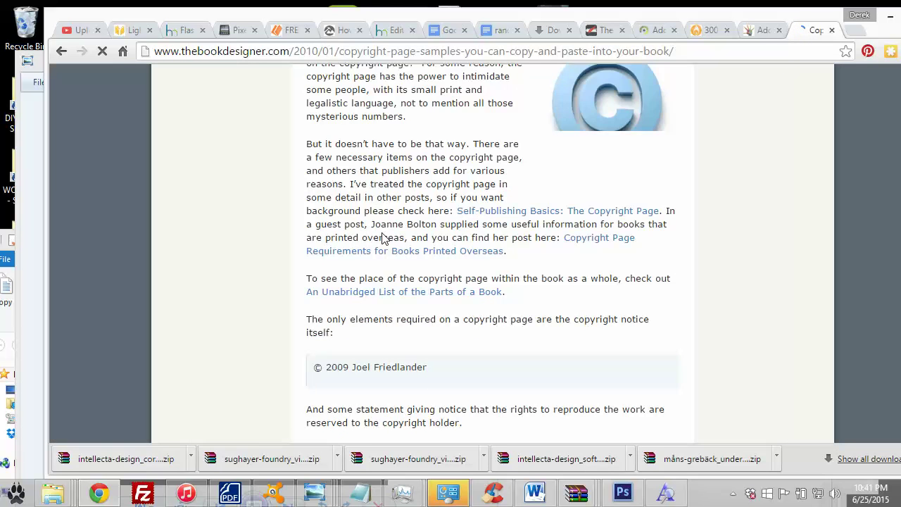
scroll(383, 239, down, 9)
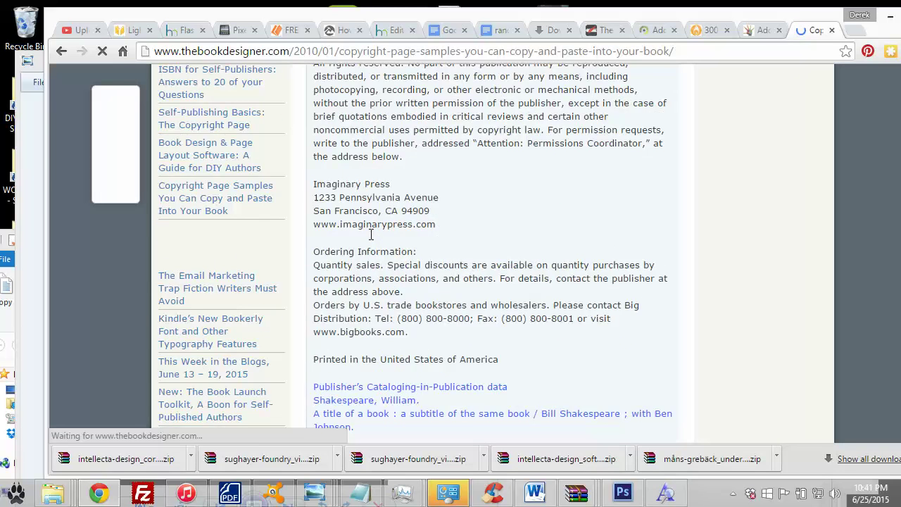
scroll(371, 239, down, 3)
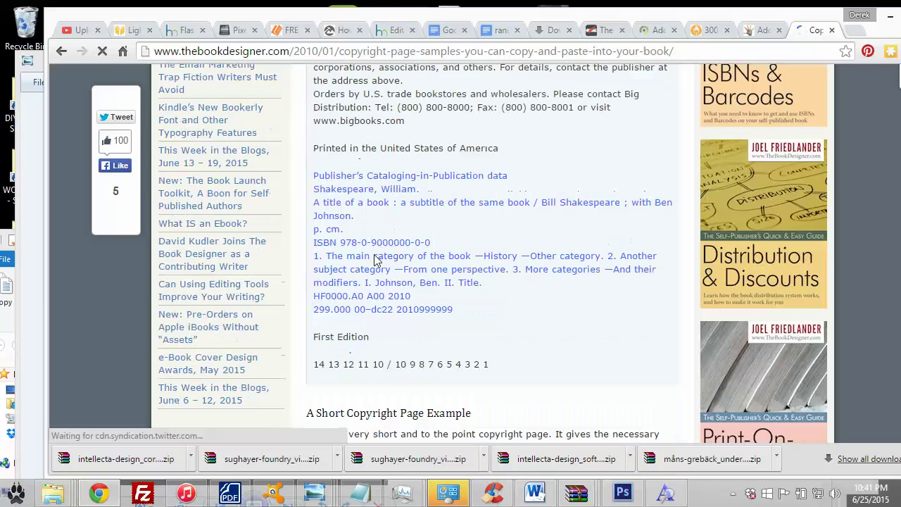
scroll(375, 259, down, 7)
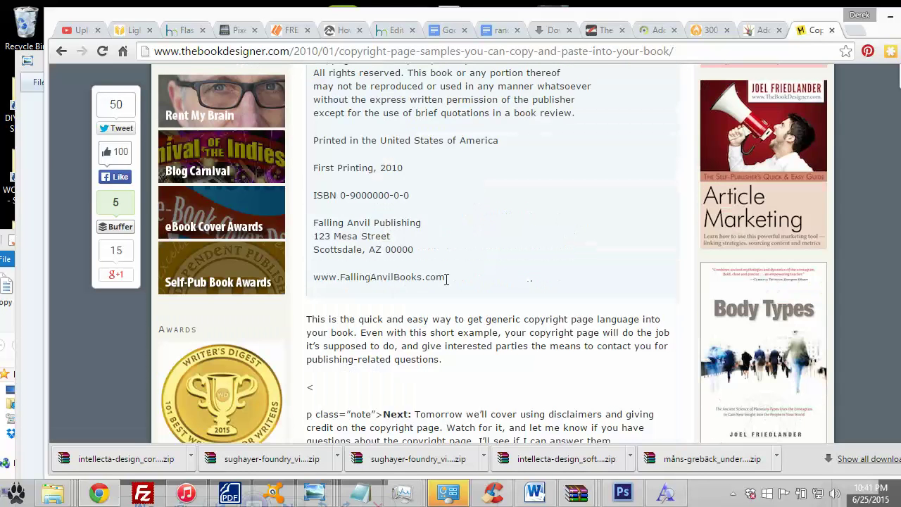
drag(446, 279, 310, 269)
right_click(340, 283)
click(365, 287)
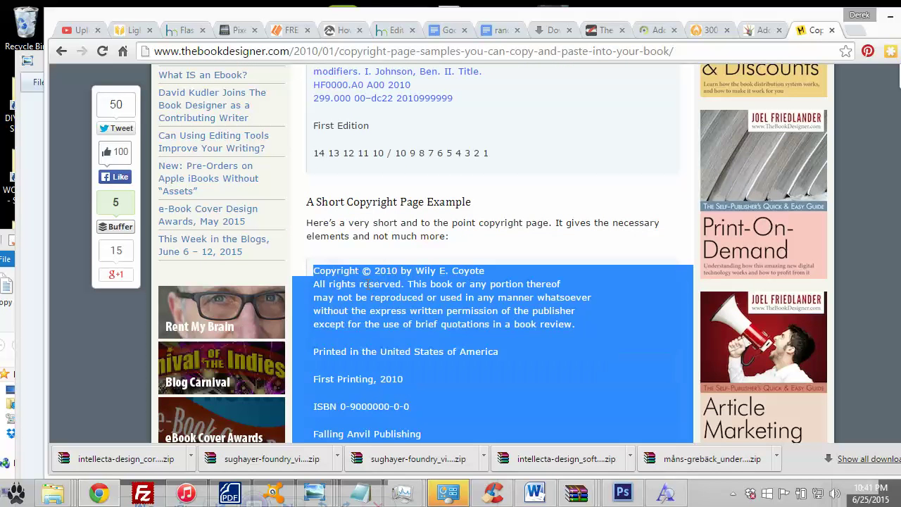
Return to the Word document and apply the "firstparag..." quick style to the empty paragraph on the page after the title page.
click(888, 17)
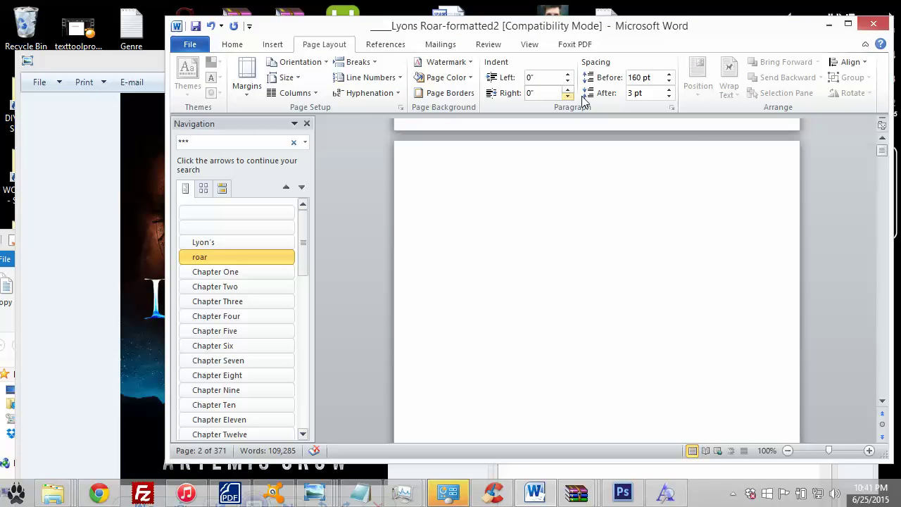
click(232, 43)
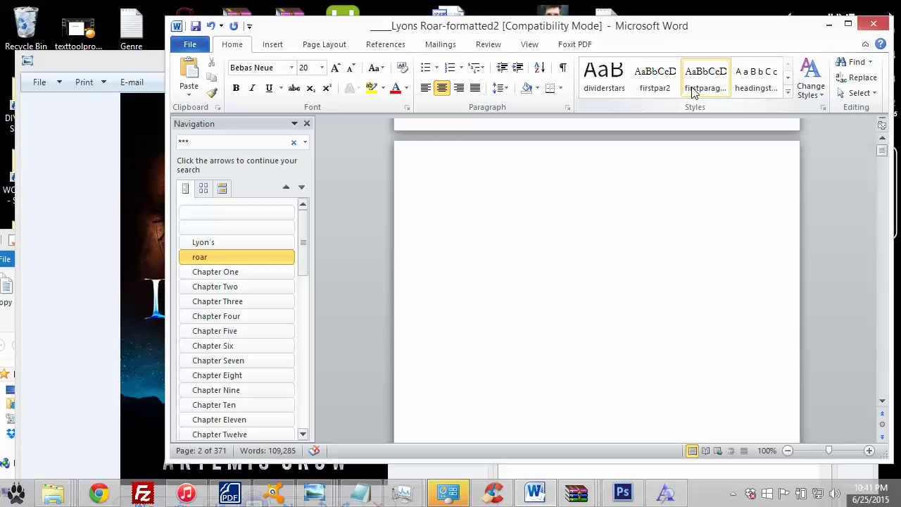
click(788, 92)
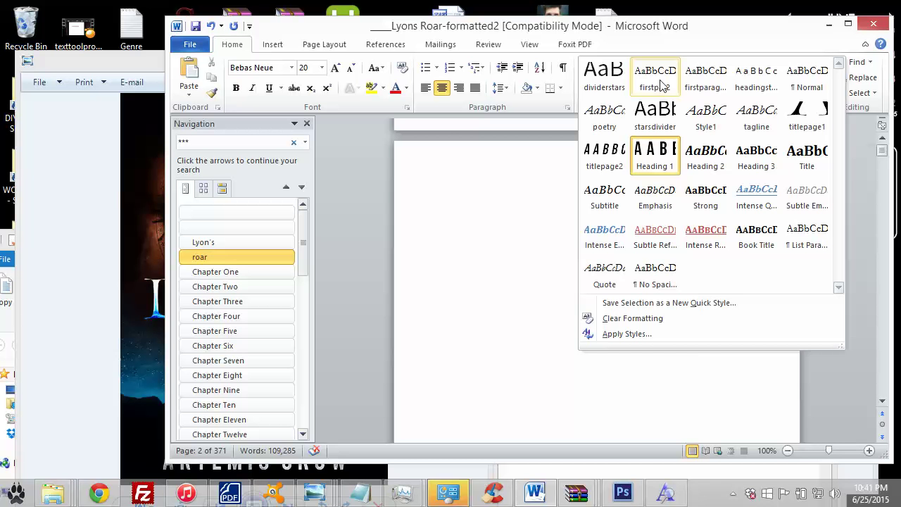
click(705, 78)
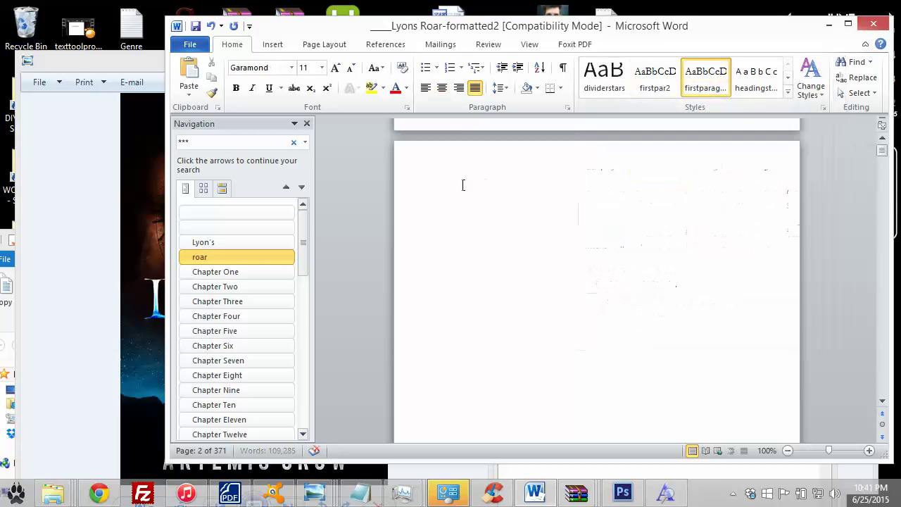
Paste the copied copyright text as text only on the blank page after the title page.
right_click(437, 259)
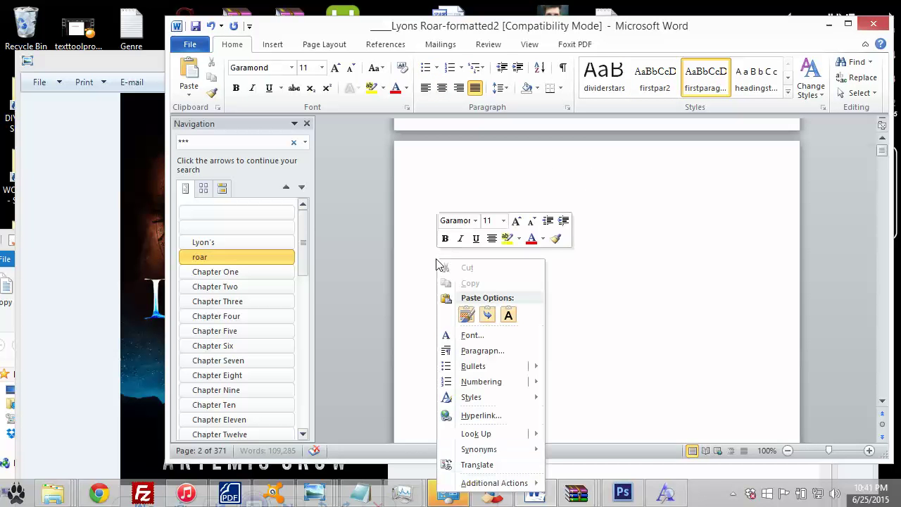
click(428, 255)
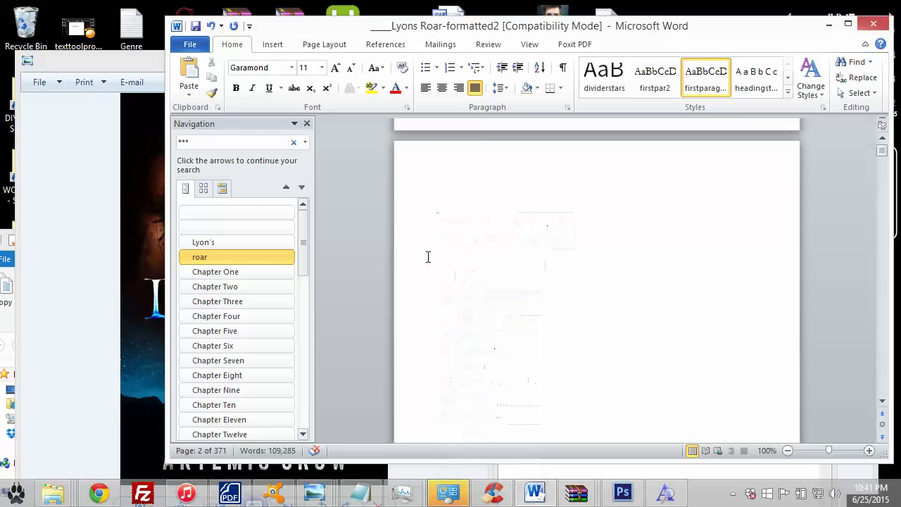
right_click(426, 256)
click(497, 314)
Remove the space before paragraphs from all of the pasted copyright text.
scroll(487, 299, up, 8)
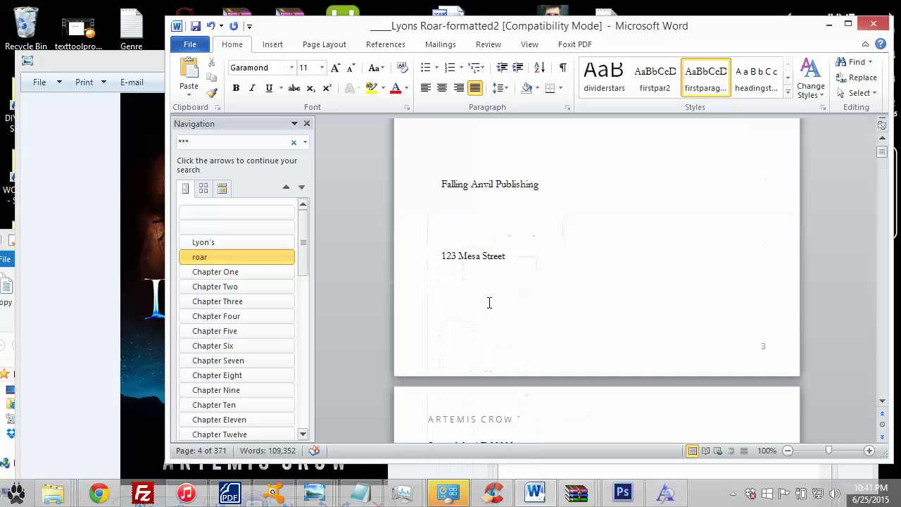
scroll(493, 337, down, 2)
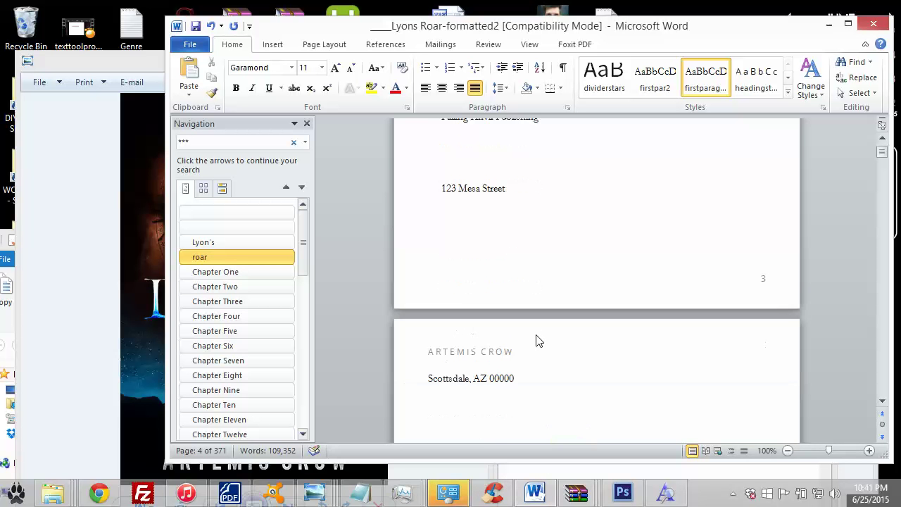
drag(533, 385, 418, 358)
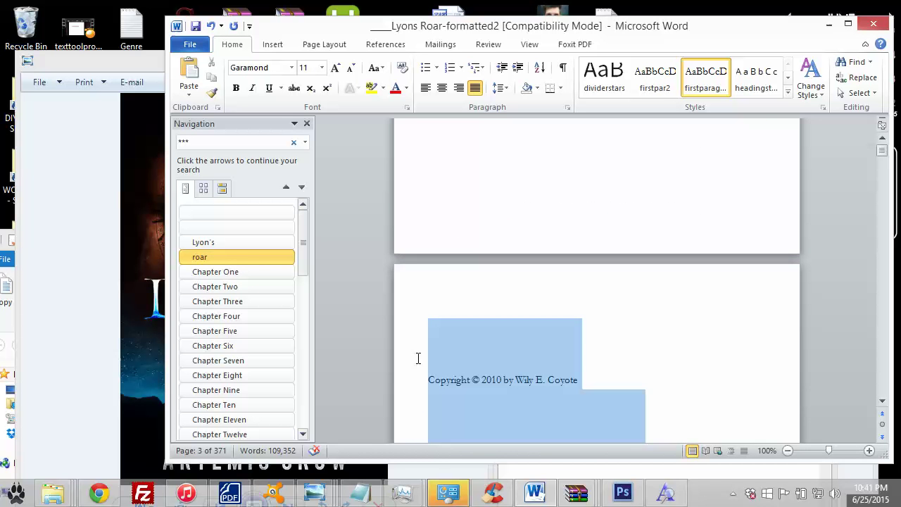
click(499, 88)
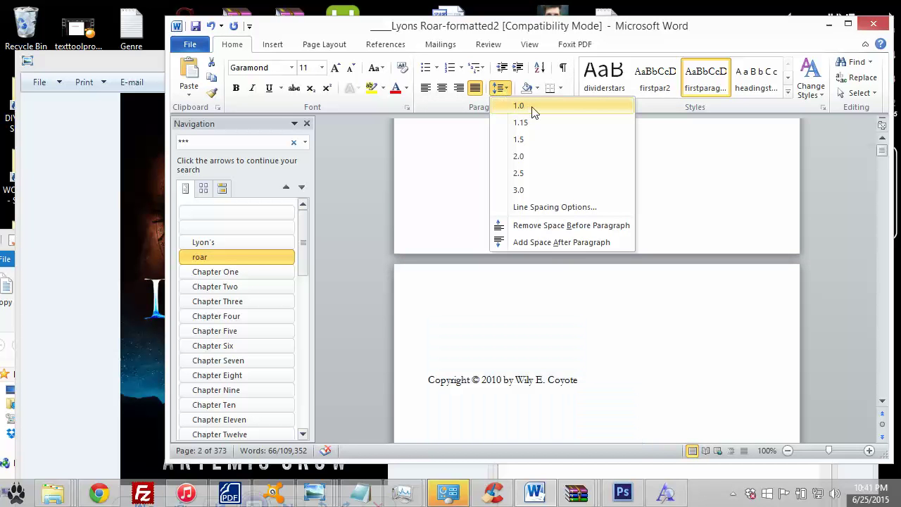
click(547, 225)
scroll(547, 226, down, 5)
scroll(493, 225, up, 4)
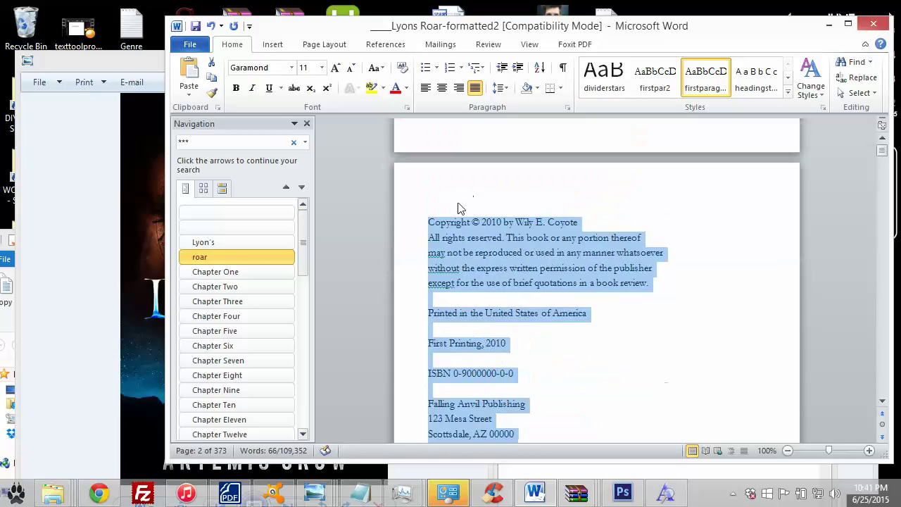
Insert two blank lines above the copyright line at the start of the copyright page.
click(427, 225)
key(Return)
key(Return)
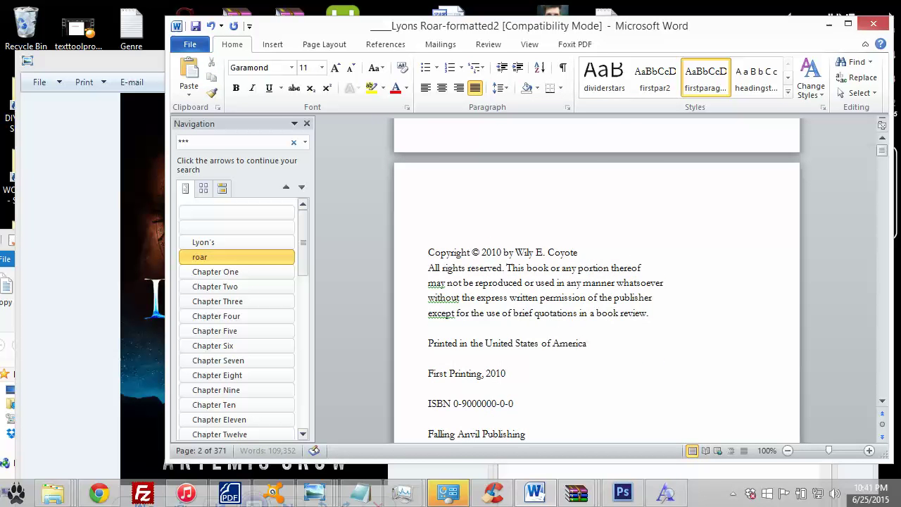
Delete surplus blank lines between the publisher's address and the website line.
scroll(515, 277, up, 1)
scroll(514, 277, down, 5)
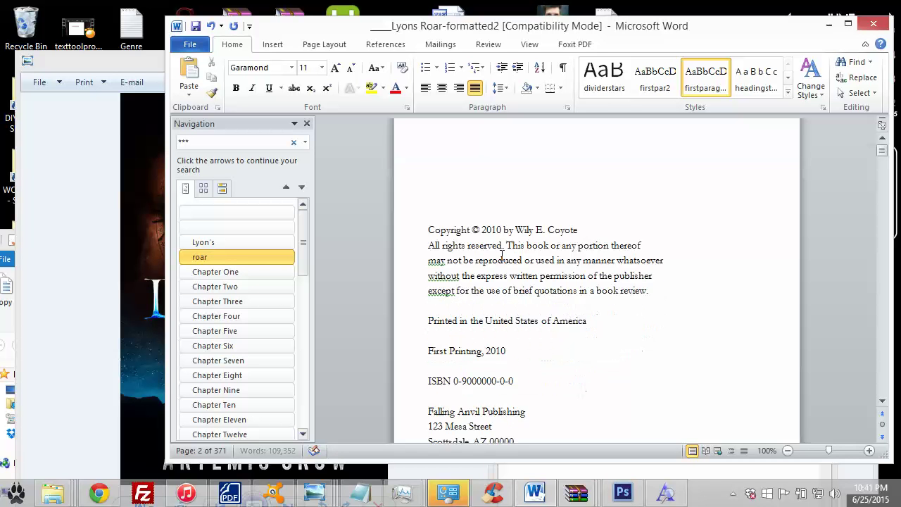
scroll(514, 276, up, 3)
scroll(515, 277, down, 5)
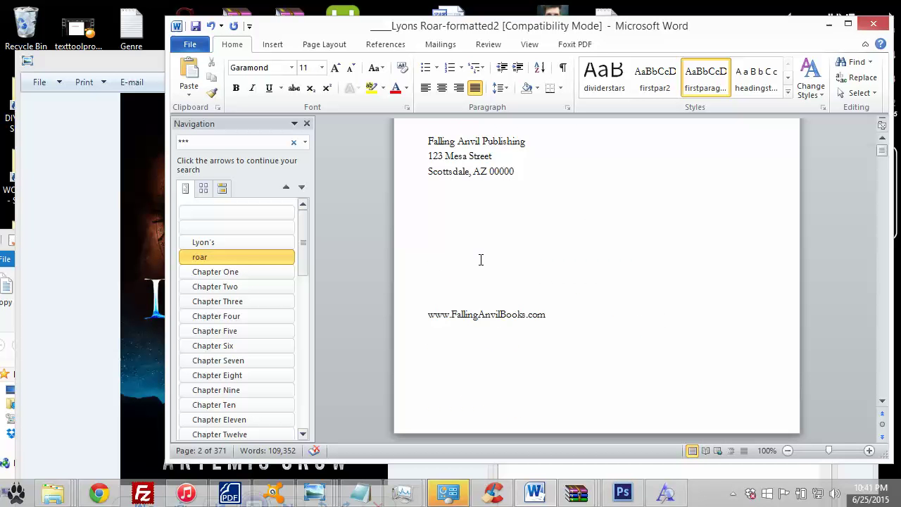
key(BackSpace)
key(BackSpace)
key(BackSpace)
key(BackSpace)
key(BackSpace)
key(BackSpace)
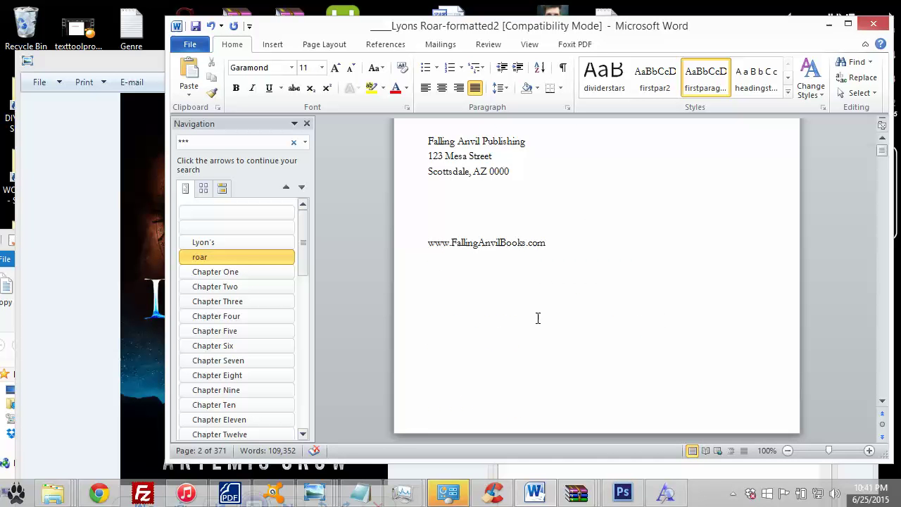
Delete the publisher's name and address block, leaving blank lines between the ISBN and the website line.
scroll(538, 318, up, 4)
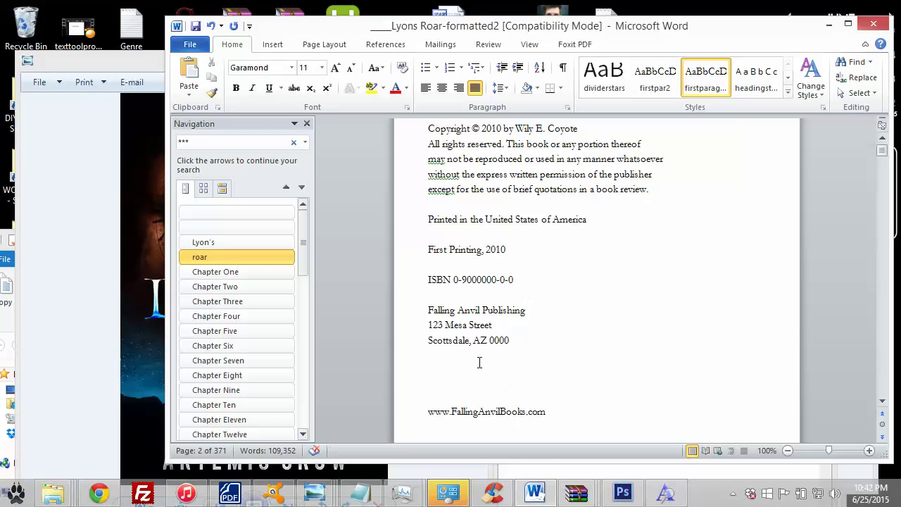
drag(503, 330, 414, 312)
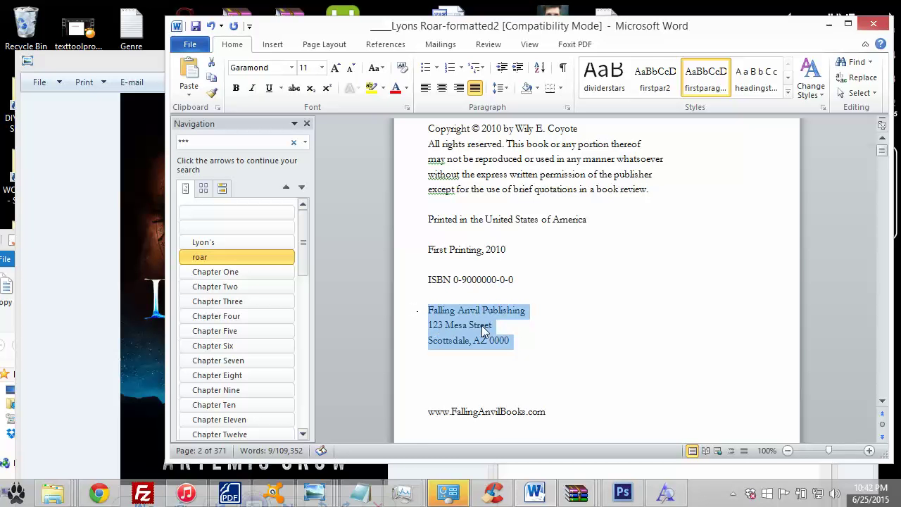
key(BackSpace)
key(BackSpace)
key(BackSpace)
key(BackSpace)
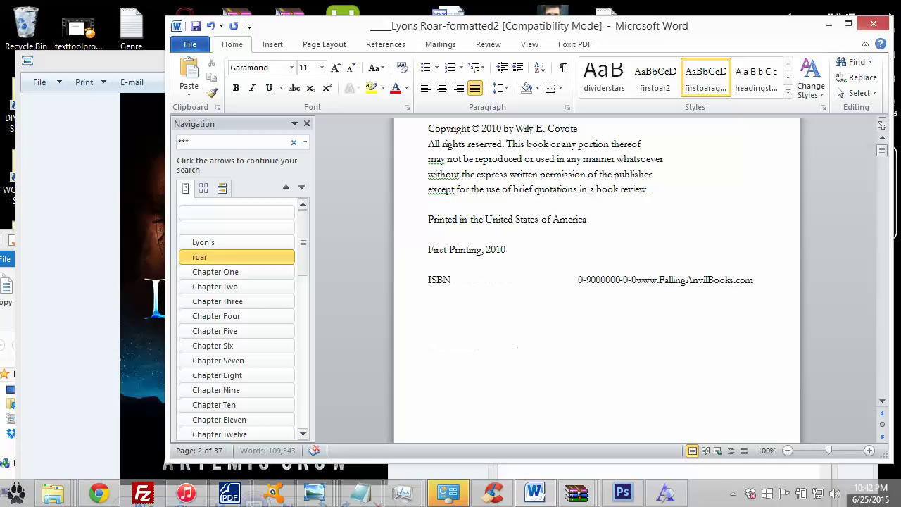
key(Return)
key(Return)
key(Return)
key(Return)
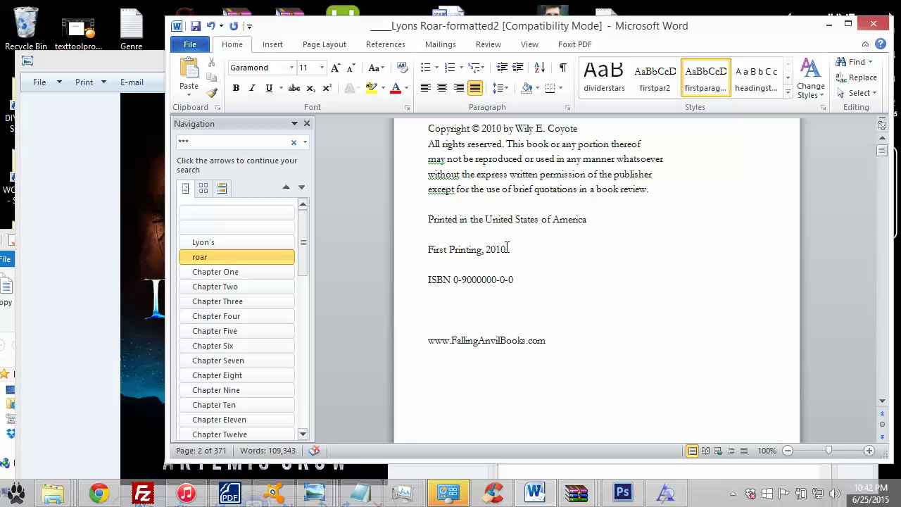
Change the year in the copyright line to 2015 and replace the sample name with the book author's name from the cover.
scroll(507, 245, up, 2)
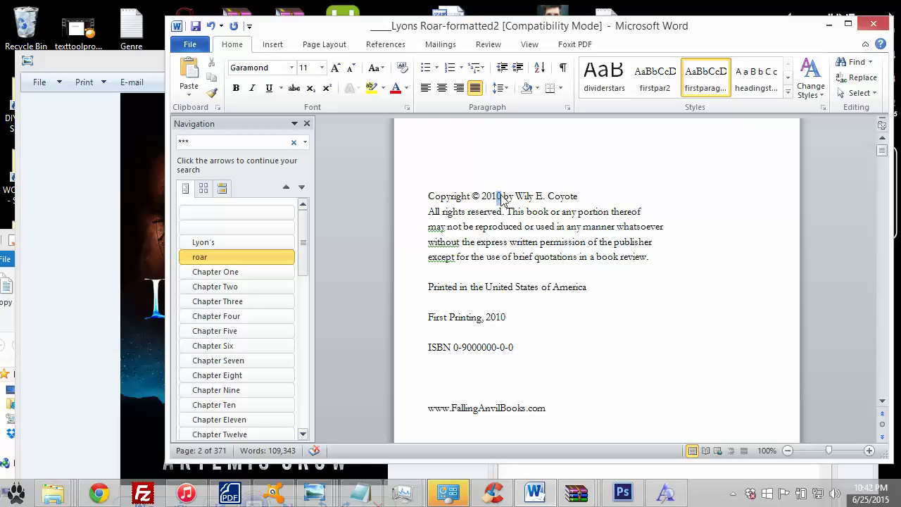
text(5)
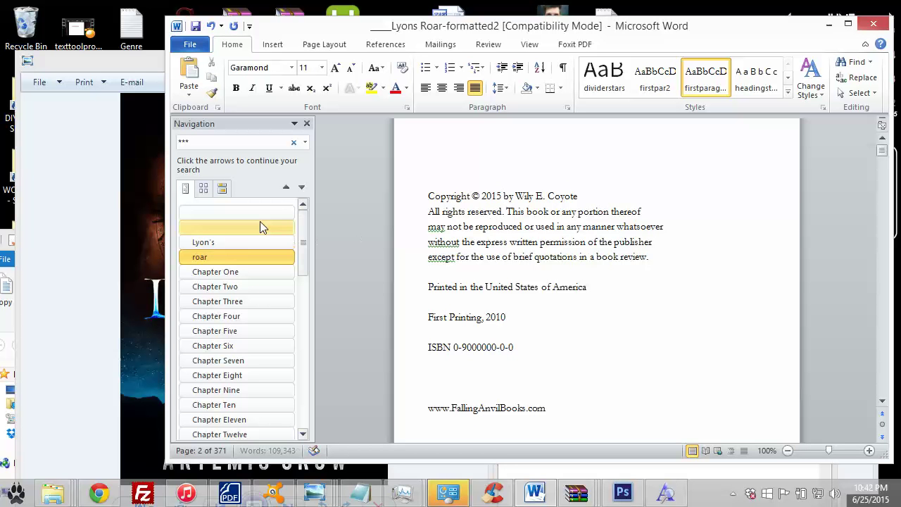
click(145, 260)
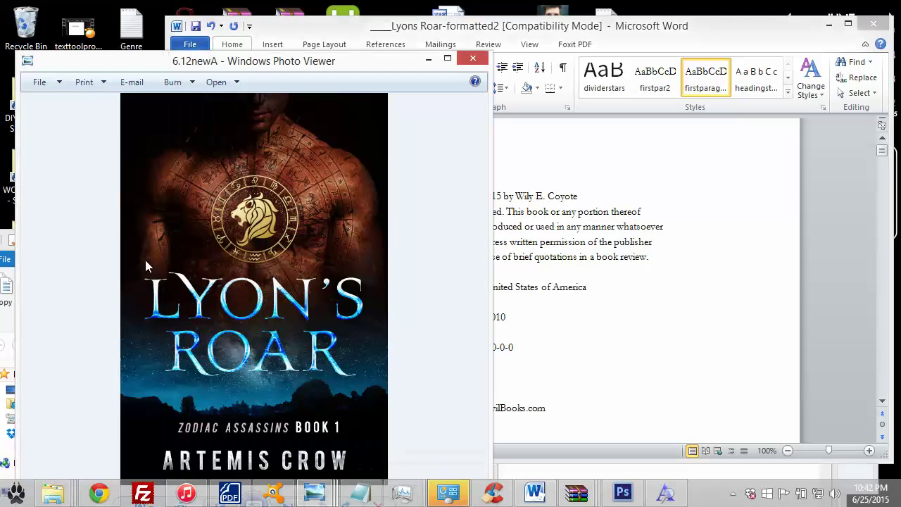
click(552, 221)
drag(516, 196, 577, 198)
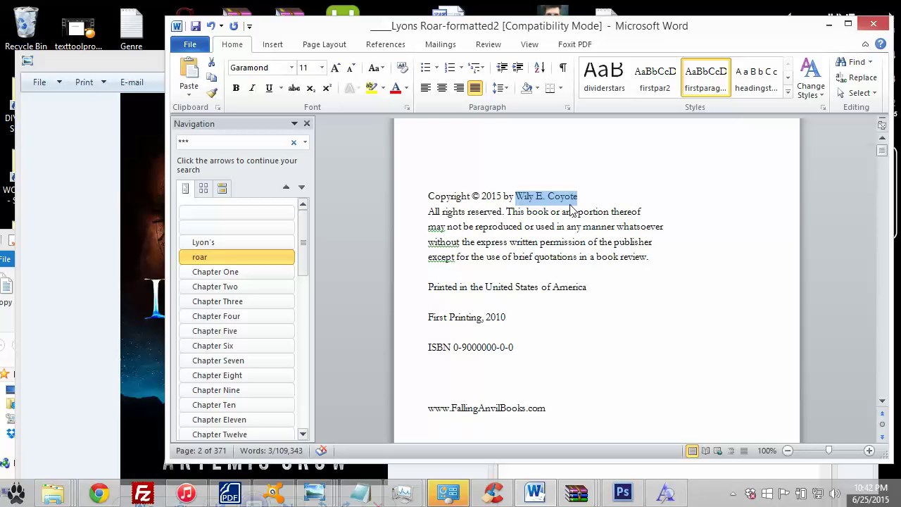
text(A)
text(t)
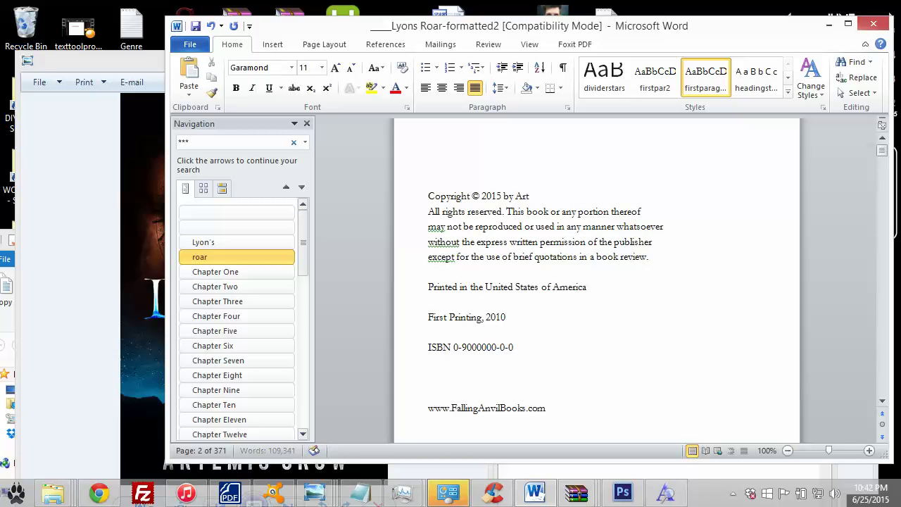
text(emis Crow)
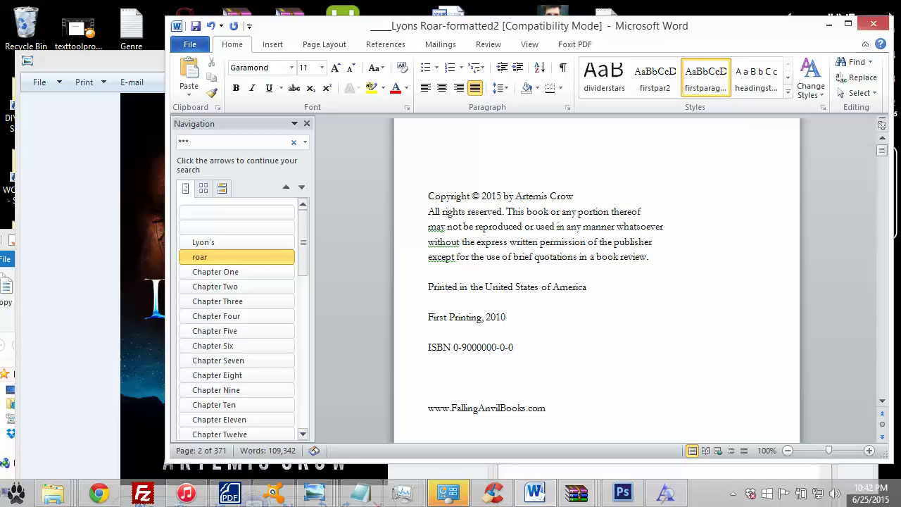
Add a blank line below the copyright line and insert the title line "LYON's ROAR" above it.
click(425, 211)
key(Return)
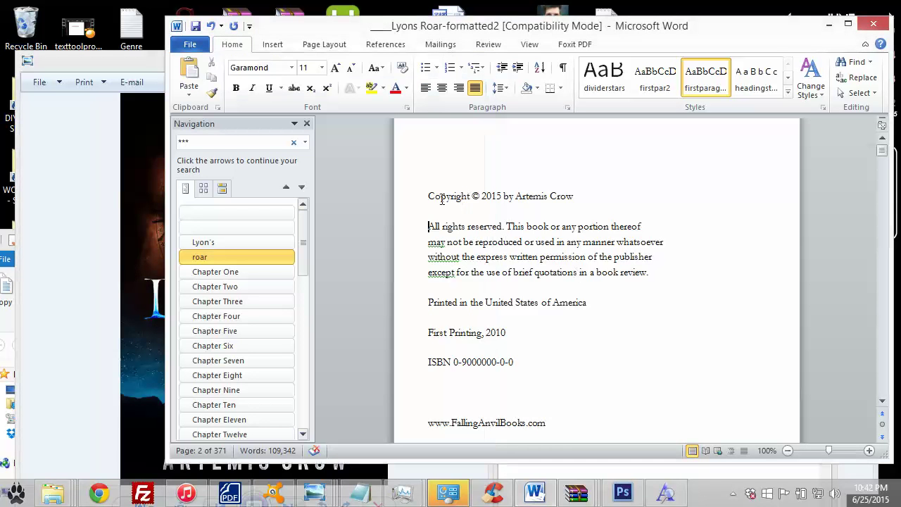
click(415, 200)
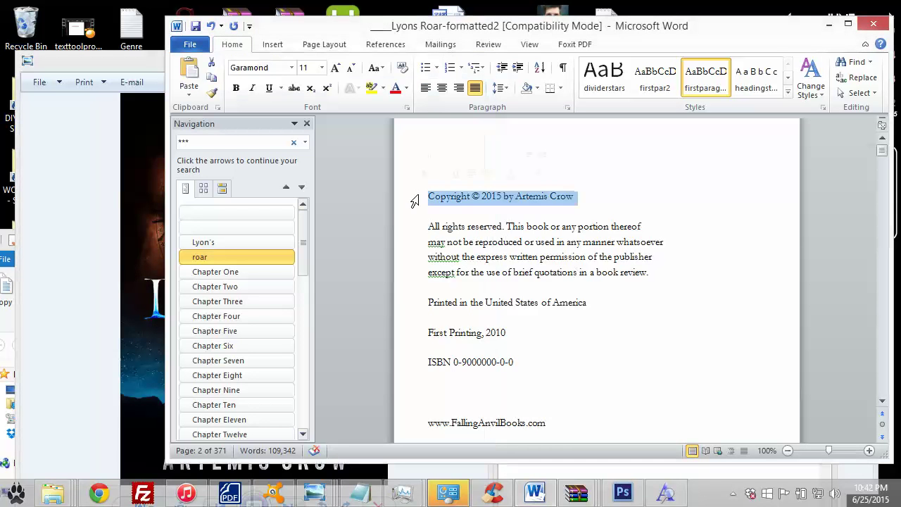
click(429, 197)
key(Return)
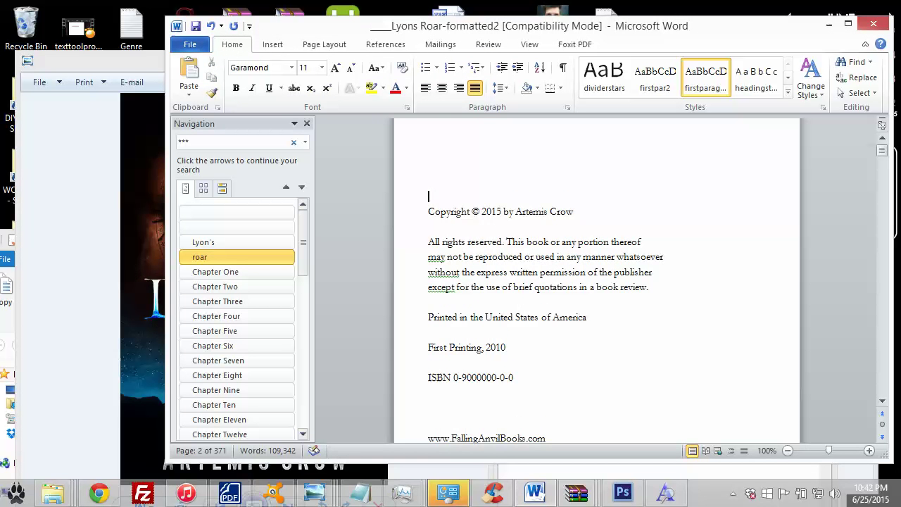
text(LYON)
text('s R)
text(OAR)
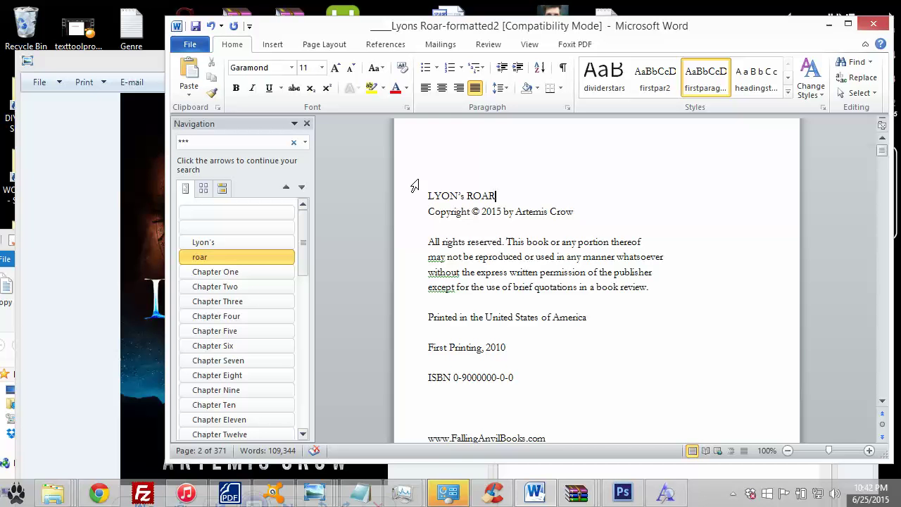
Join the broken lines of the "All rights reserved" notice into one continuous paragraph.
click(444, 231)
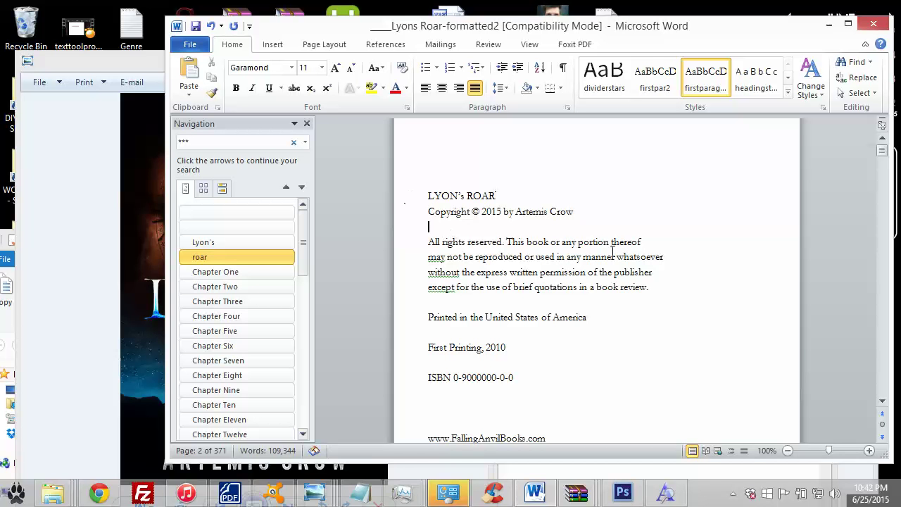
click(428, 257)
key(BackSpace)
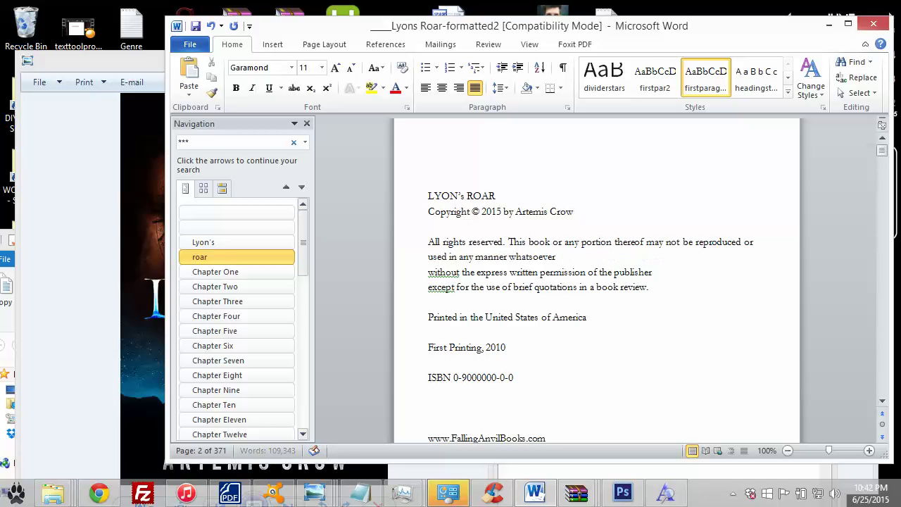
key(BackSpace)
click(426, 274)
key(BackSpace)
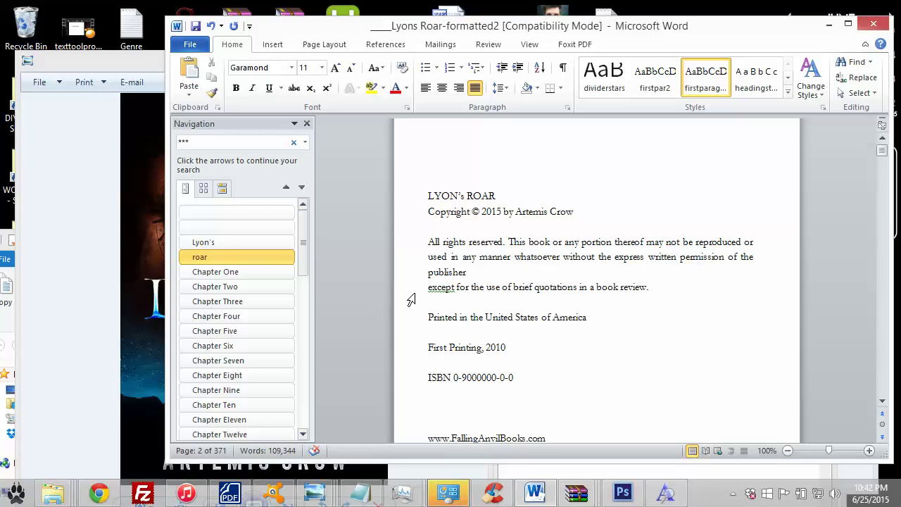
click(427, 287)
key(BackSpace)
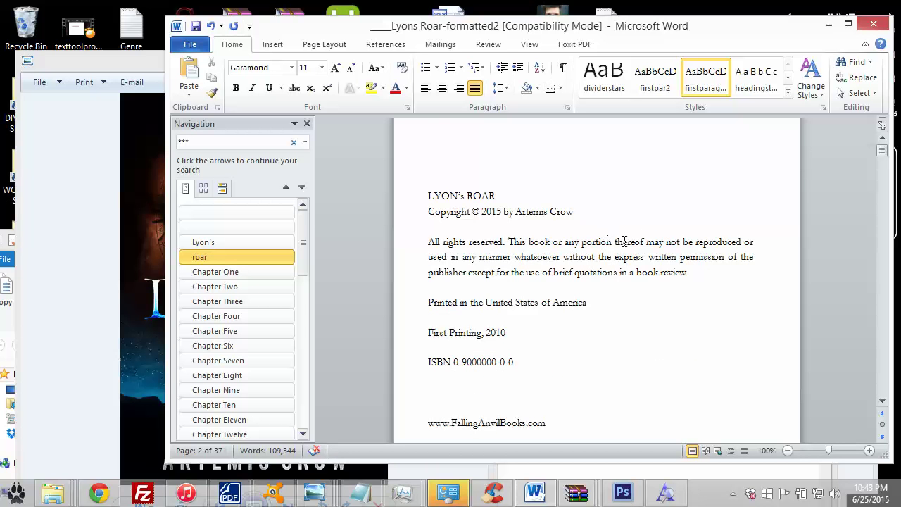
Break the rights notice into shorter lines after "thereof", "manner", "permission" and "use of".
drag(700, 274, 515, 257)
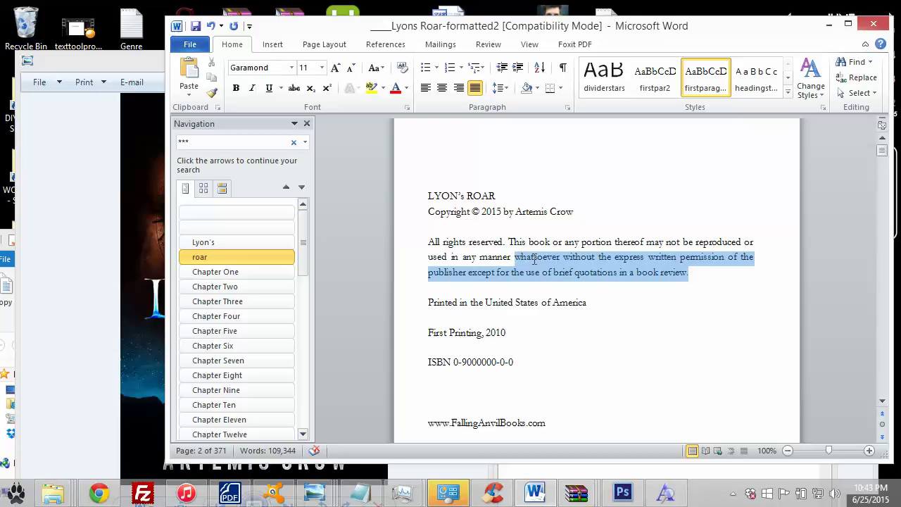
click(634, 273)
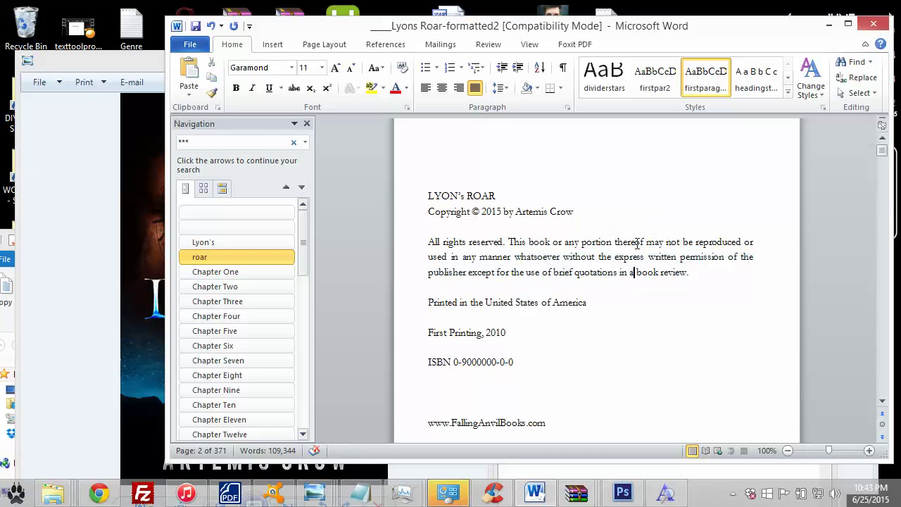
key(Return)
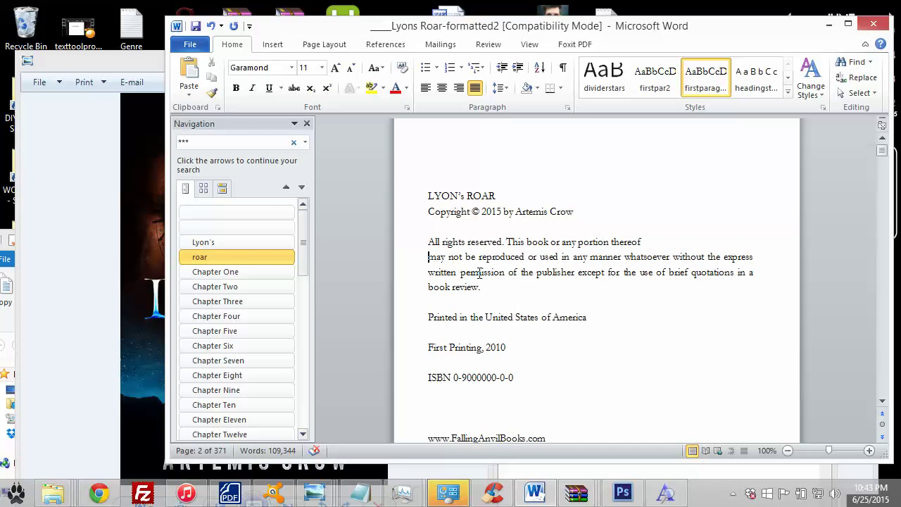
click(625, 257)
key(Return)
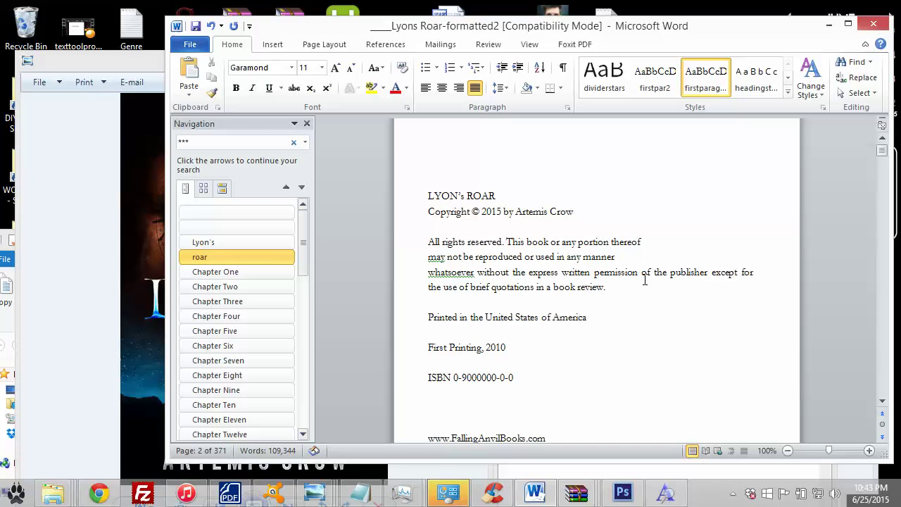
key(Return)
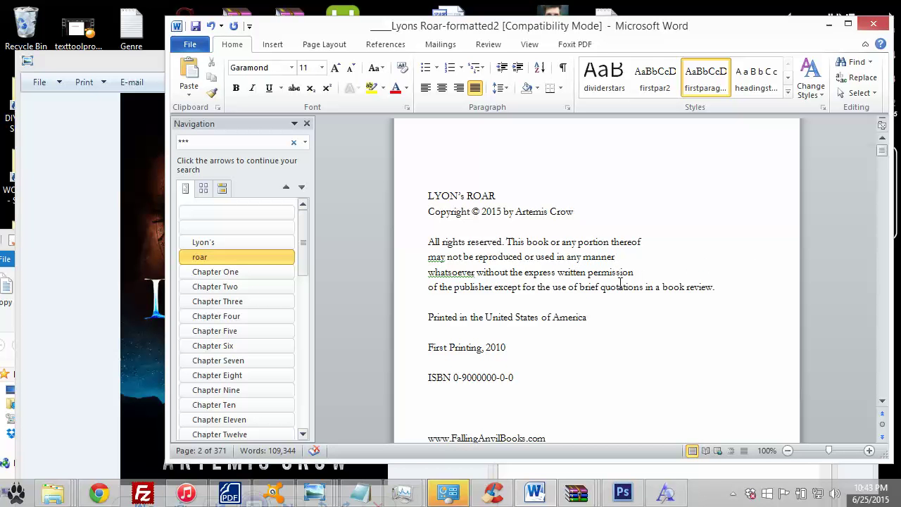
click(579, 286)
key(Return)
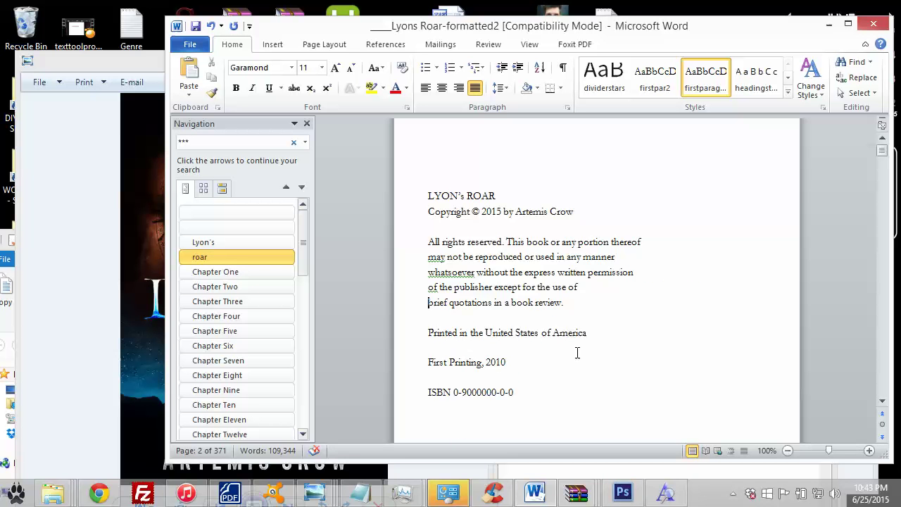
Center the copyright page text from the title line down to the ISBN line.
drag(562, 398, 460, 113)
key(ctrl+e)
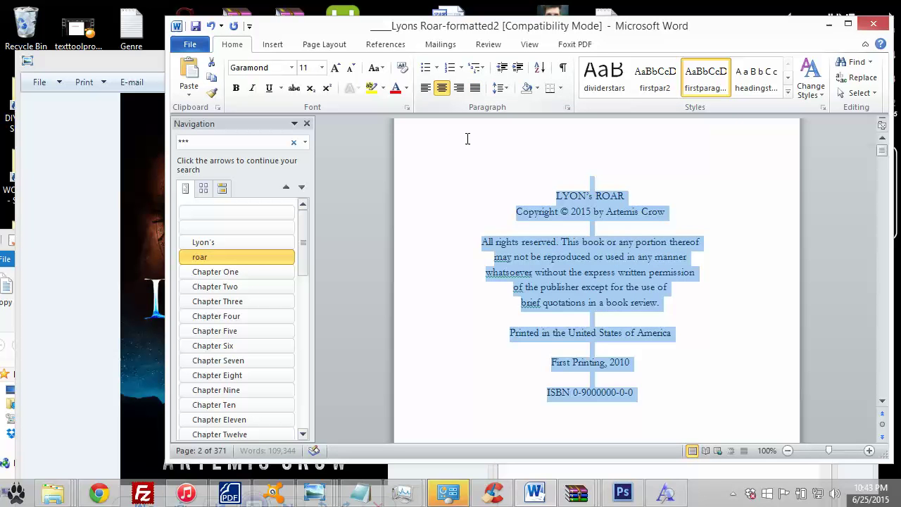
click(467, 138)
scroll(680, 243, up, 3)
scroll(680, 245, down, 5)
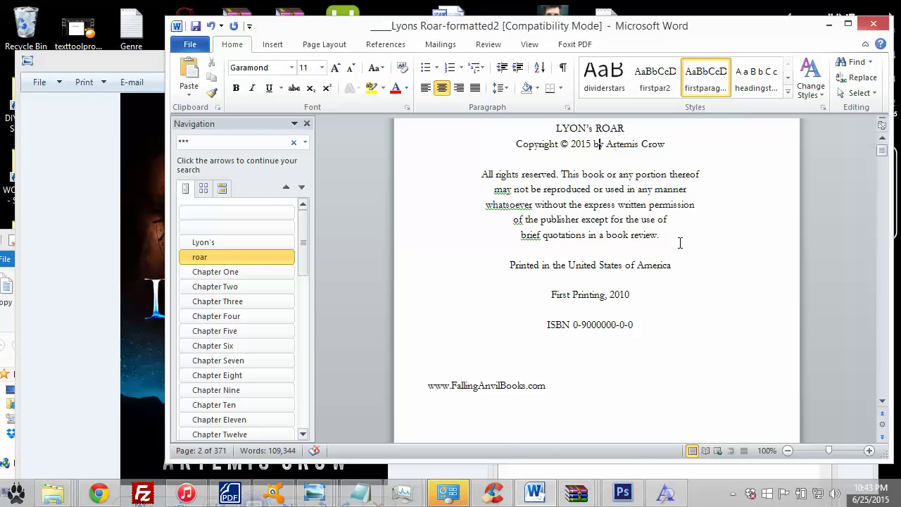
scroll(595, 269, down, 3)
triple_click(542, 243)
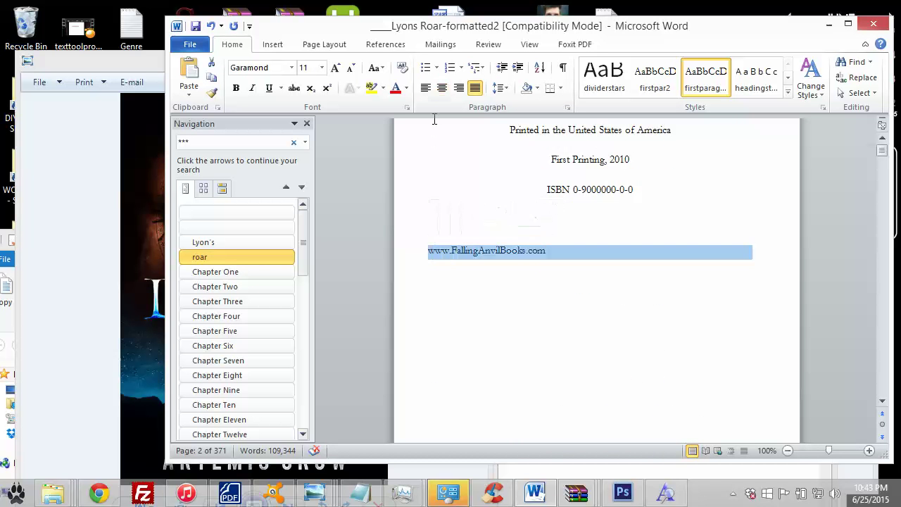
click(442, 87)
drag(554, 252, 628, 254)
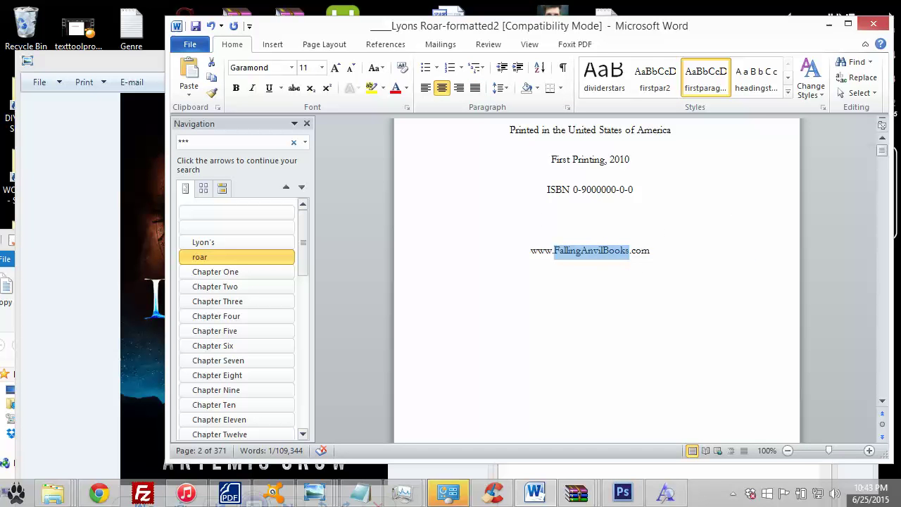
text(websi)
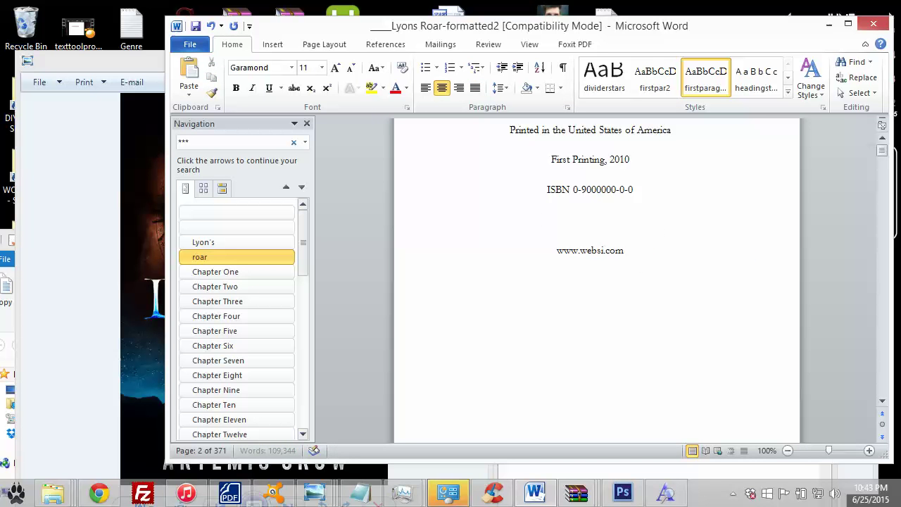
text(te)
click(630, 252)
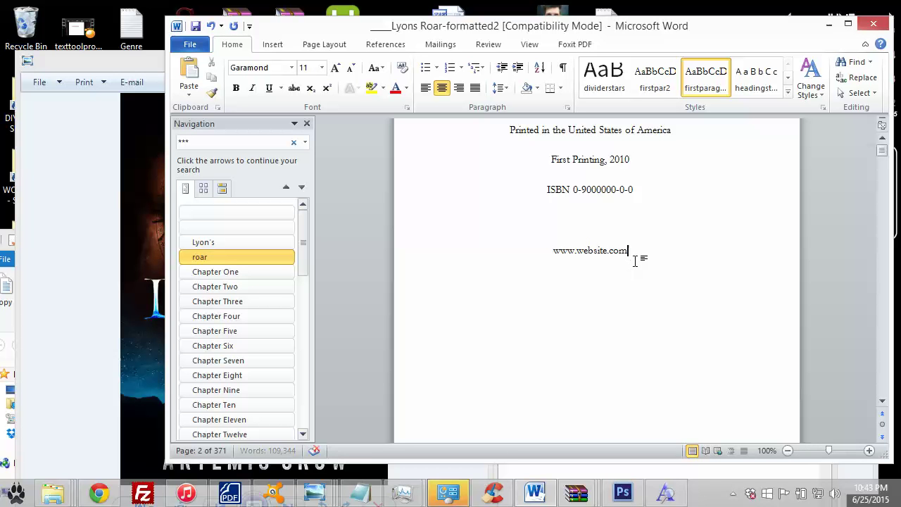
scroll(629, 254, up, 5)
scroll(493, 268, down, 5)
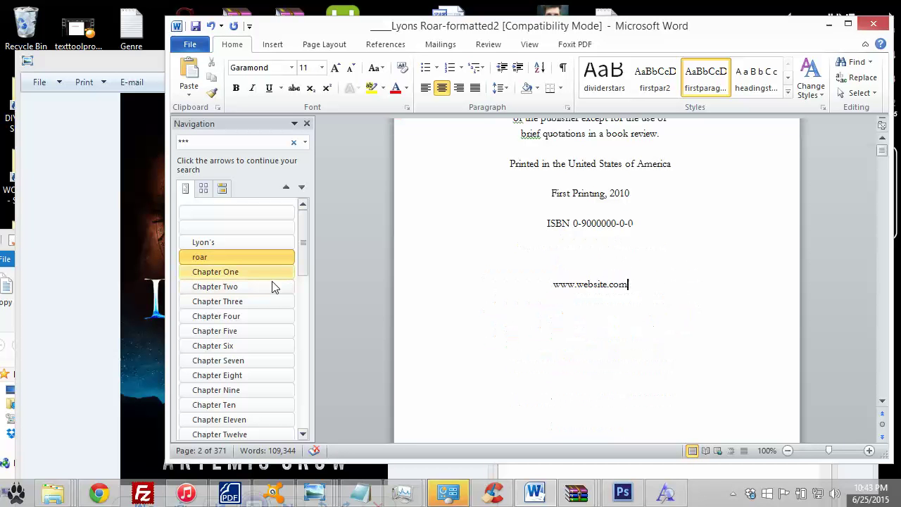
scroll(267, 295, down, 10)
click(219, 417)
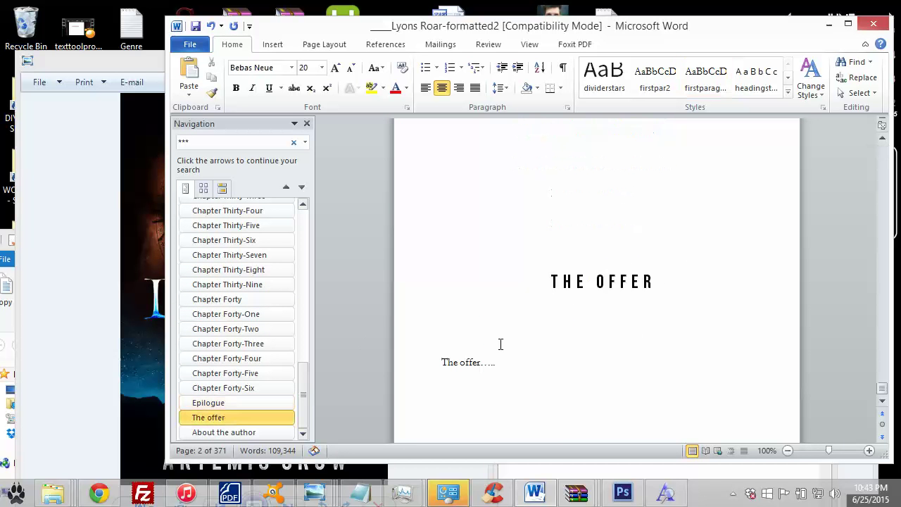
click(517, 273)
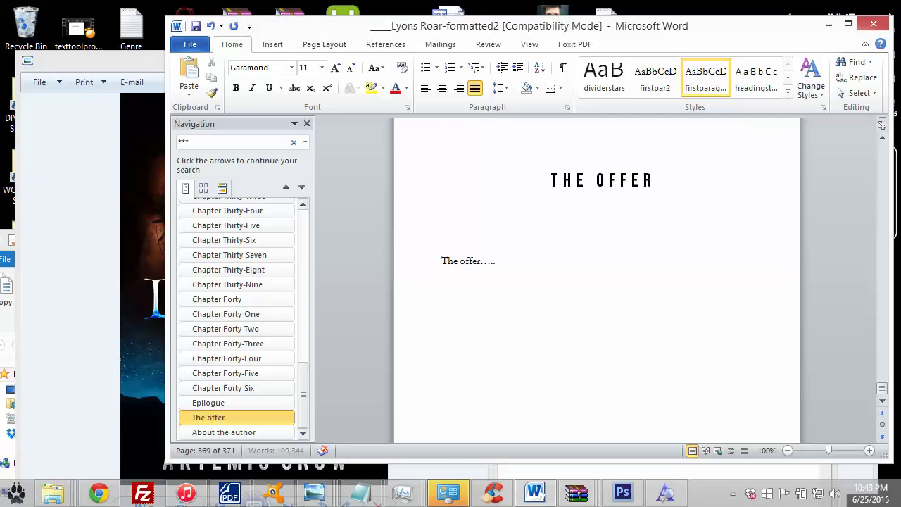
key(Return)
key(Return)
text(www)
text(.webb)
text(sit)
text(e)
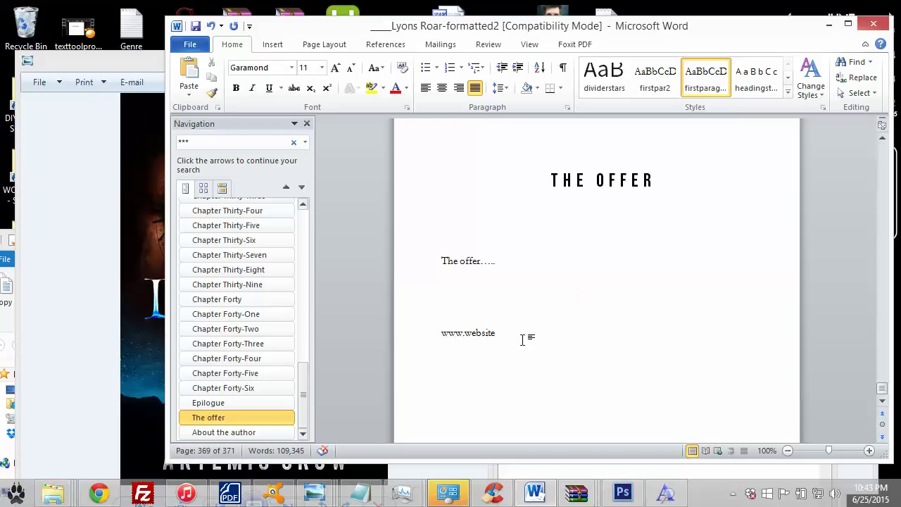
text(.com)
click(442, 87)
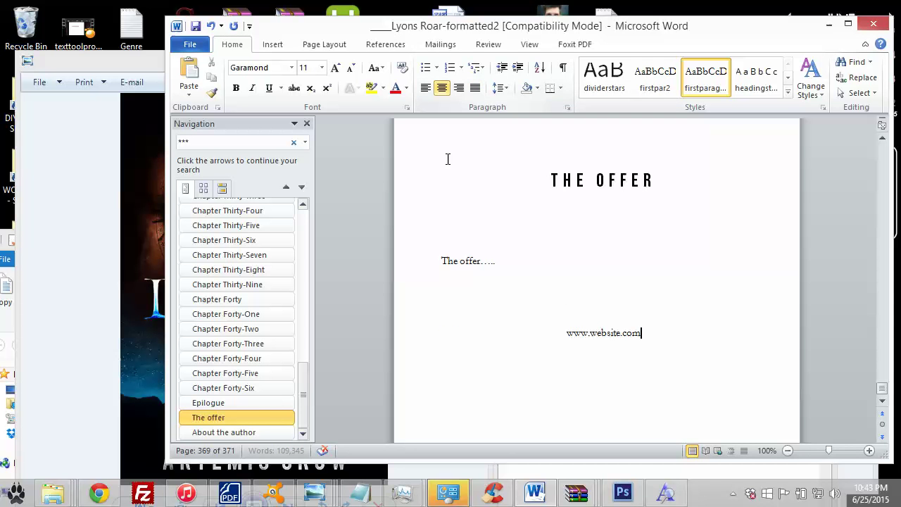
Merge the title page's "Lyon's" and "roar" headings into one heading and capitalize the R of "Roar".
scroll(392, 345, up, 3)
drag(303, 380, 261, 226)
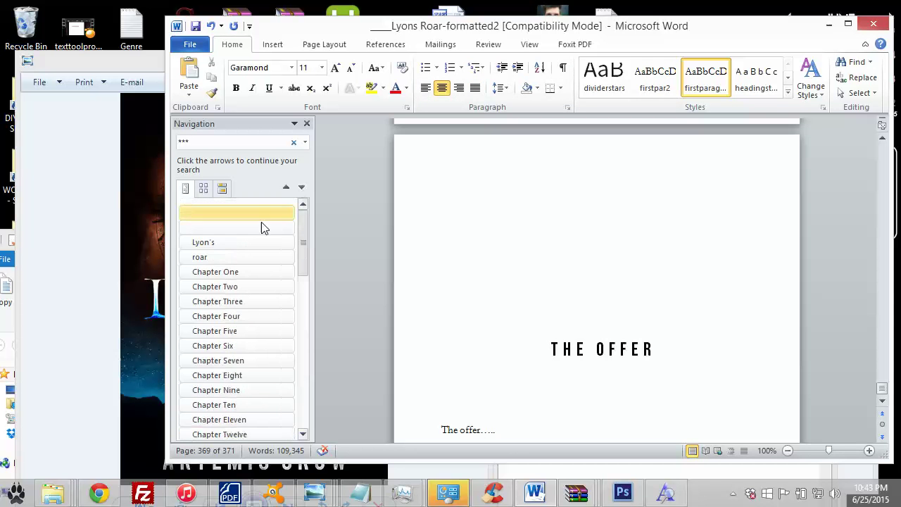
click(245, 228)
scroll(542, 195, up, 2)
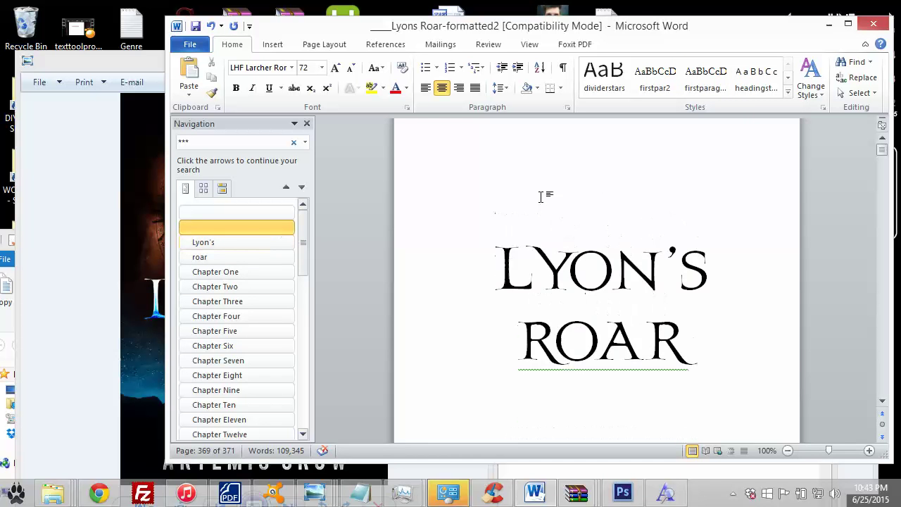
click(481, 231)
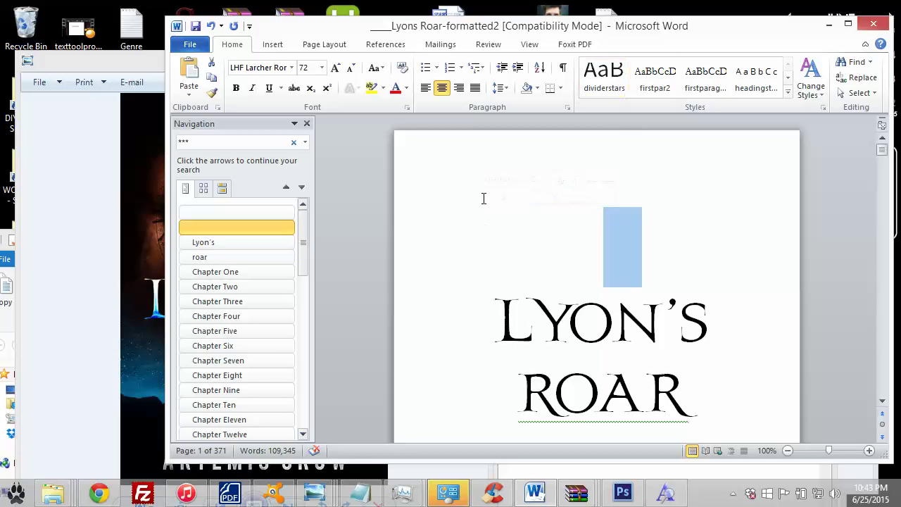
click(232, 243)
scroll(519, 171, up, 1)
click(539, 212)
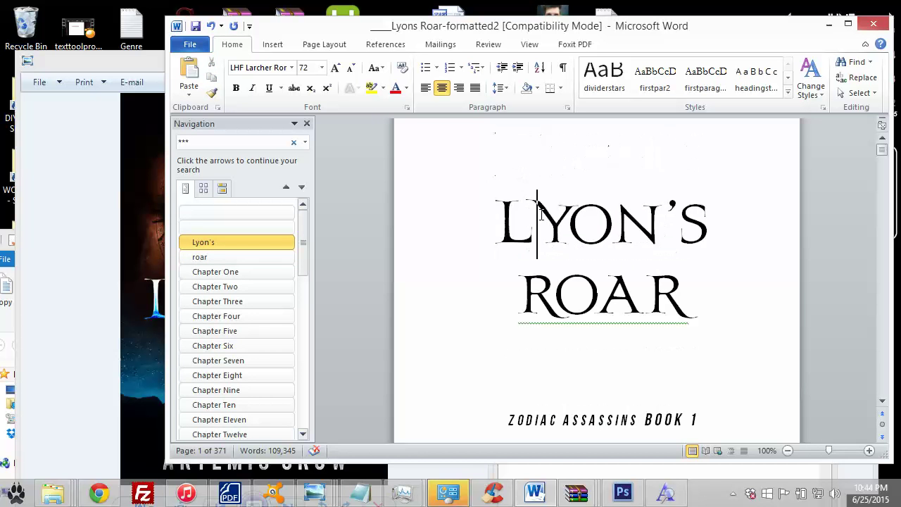
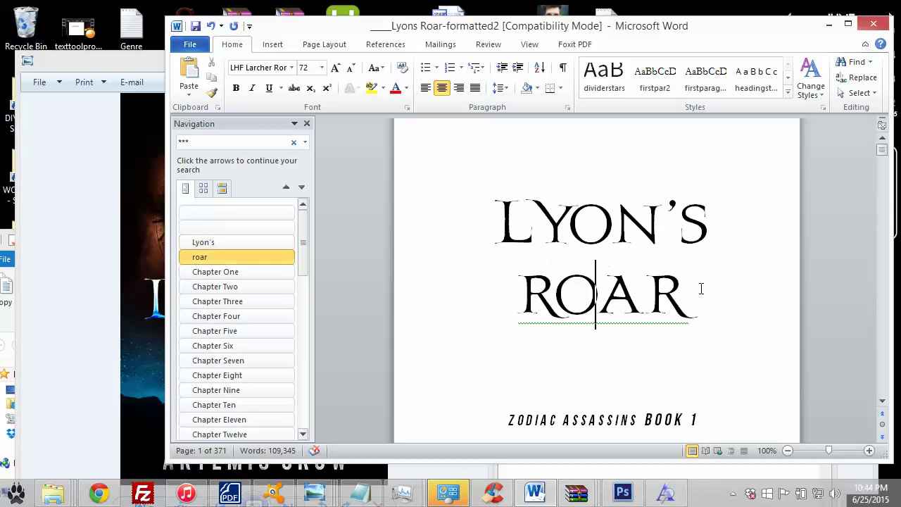
drag(700, 288, 484, 234)
click(518, 284)
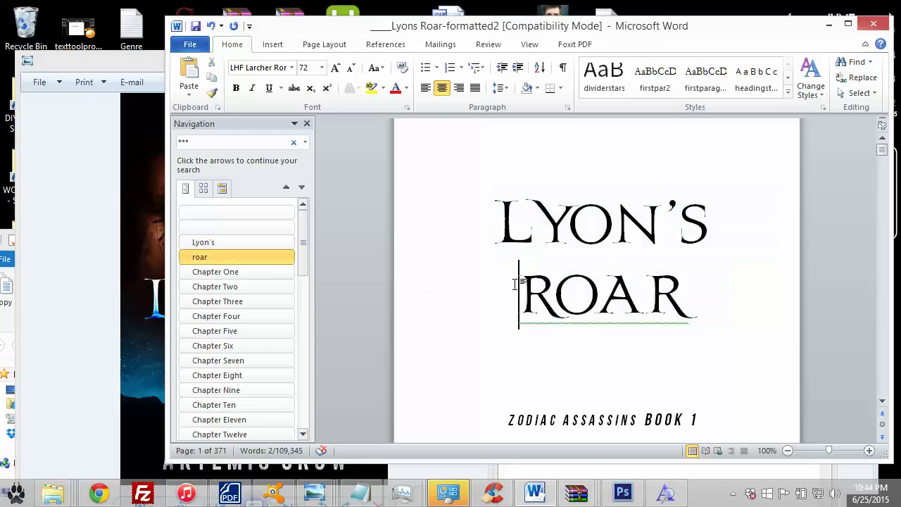
key(ctrl+j)
key(BackSpace)
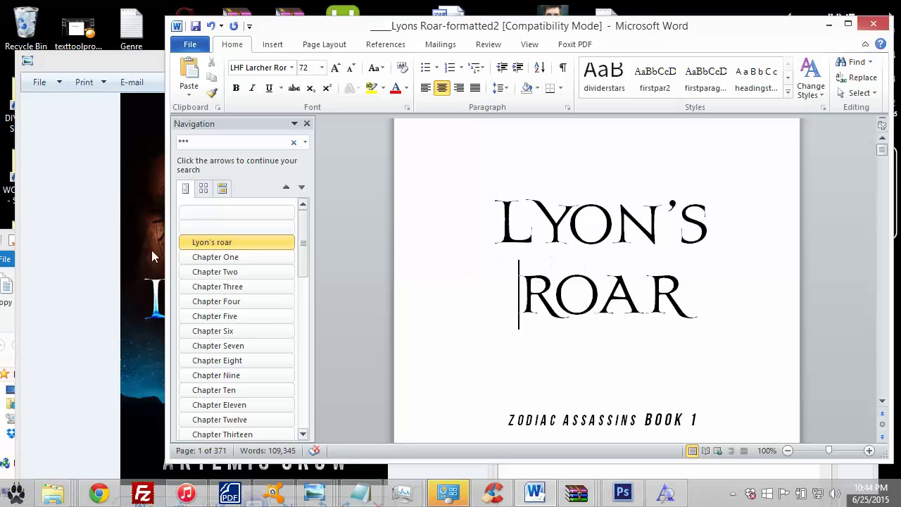
key(shift+Right)
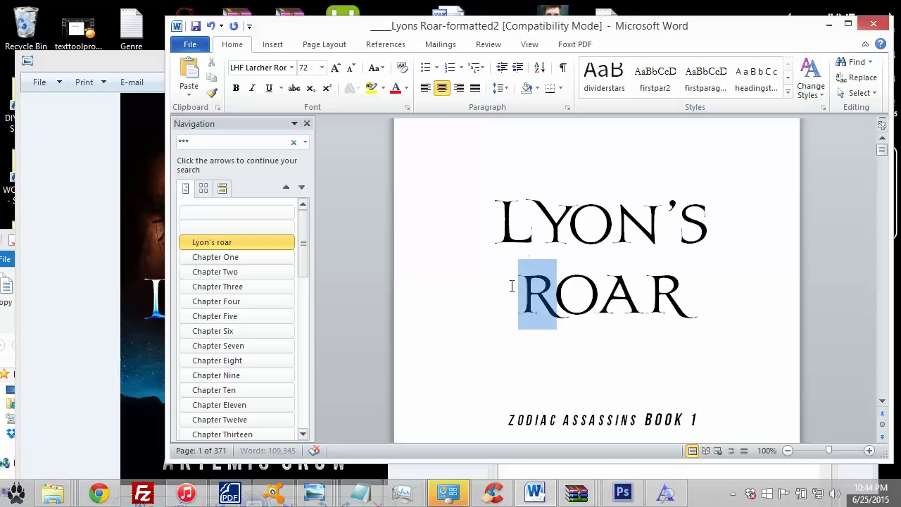
text(R)
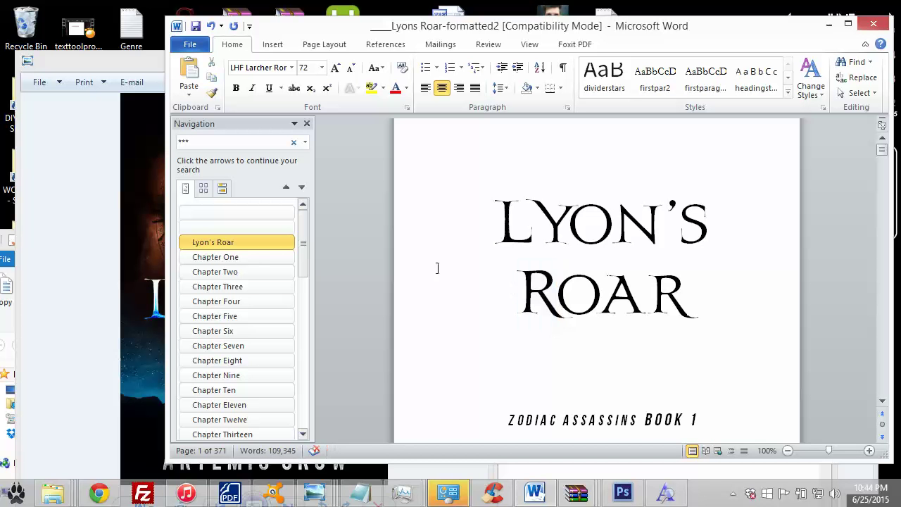
Delete the empty heading directly before the "Lyon's Roar" title heading.
click(241, 240)
key(Return)
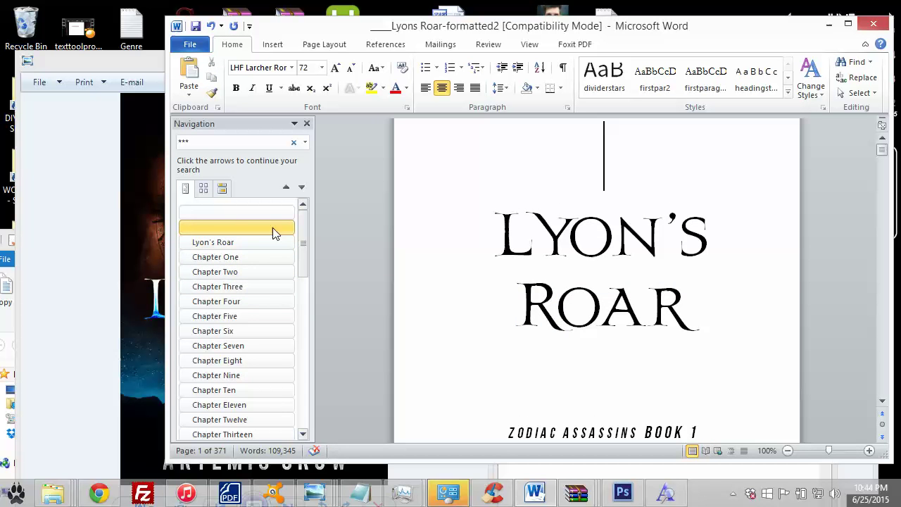
right_click(258, 228)
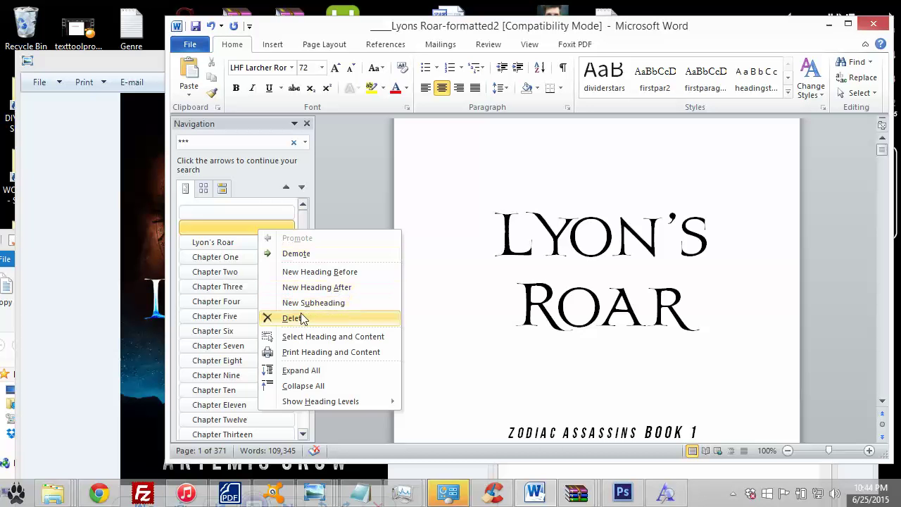
click(293, 318)
click(470, 226)
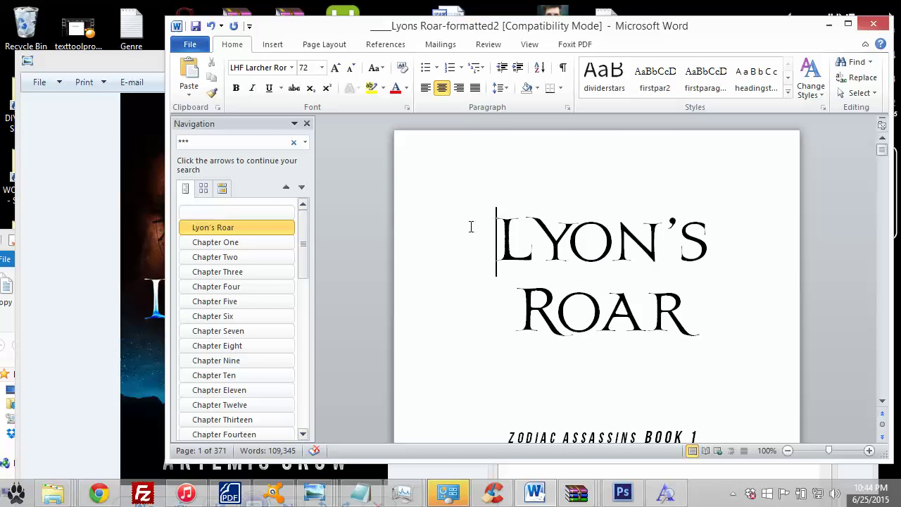
Insert a blank line above the title and apply the "firstparag..." style to the empty lines there.
key(Return)
drag(484, 287, 468, 182)
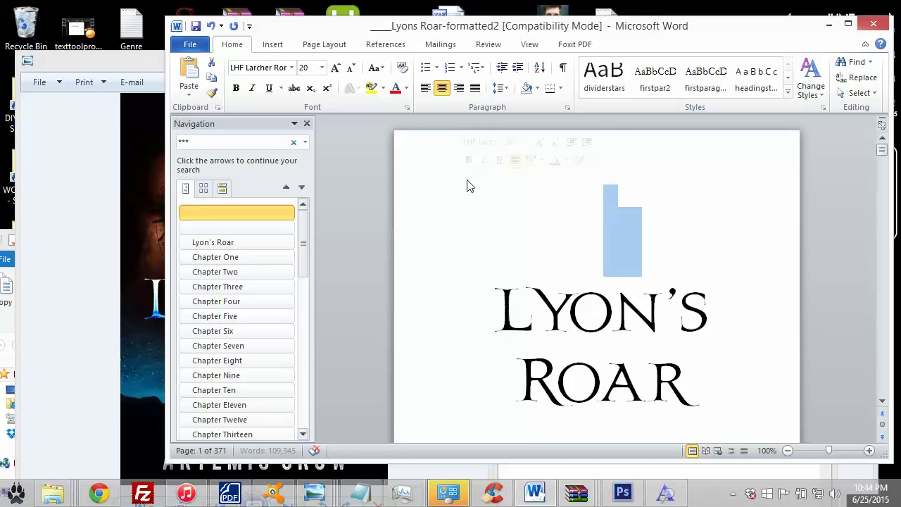
click(699, 86)
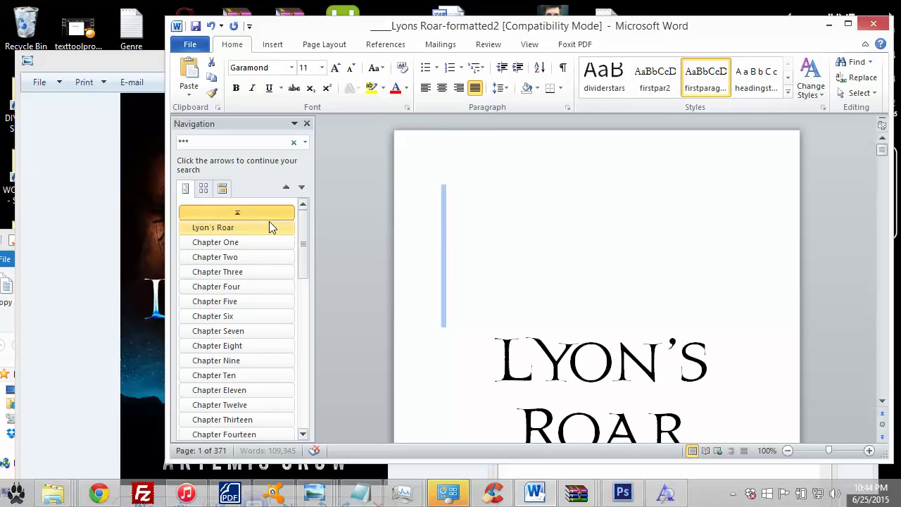
Review the layout of the title page, the copyright page and the opening page of Chapter One.
scroll(499, 305, down, 10)
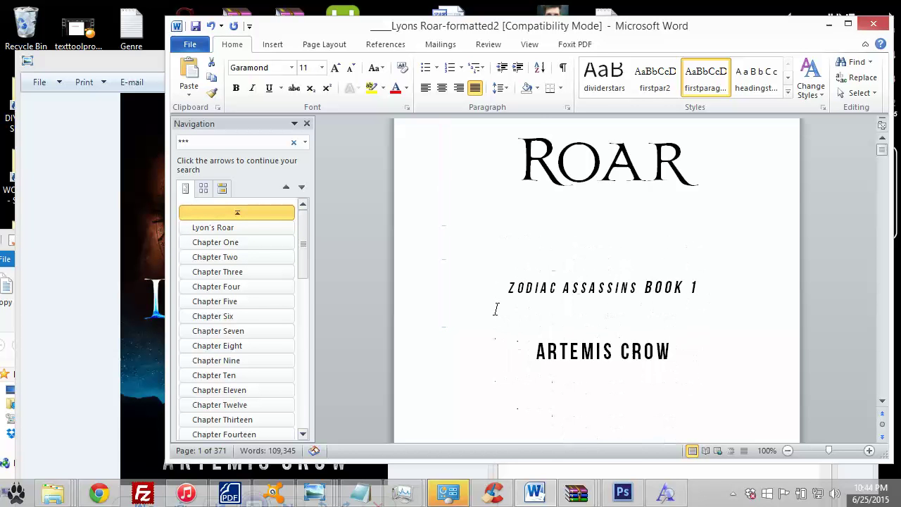
scroll(495, 300, up, 6)
scroll(493, 295, up, 5)
scroll(493, 292, down, 3)
click(497, 257)
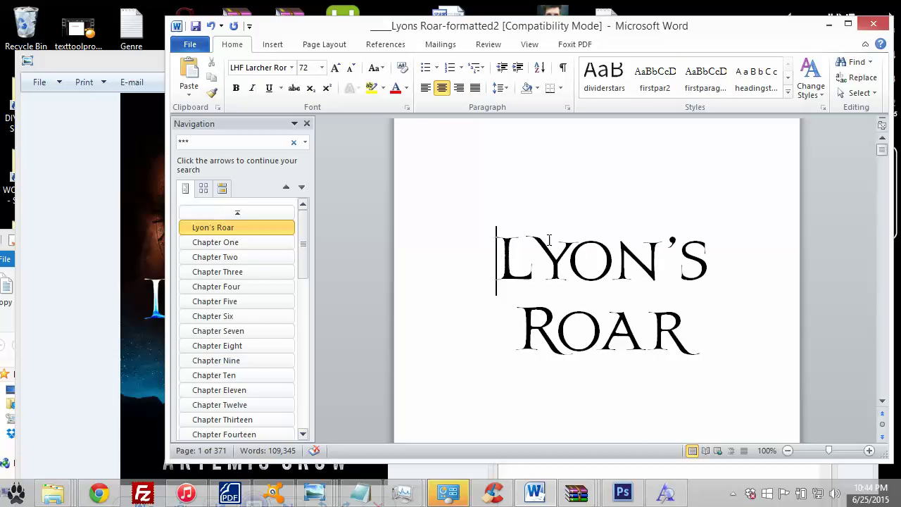
scroll(547, 237, up, 1)
scroll(549, 241, down, 15)
scroll(550, 244, down, 4)
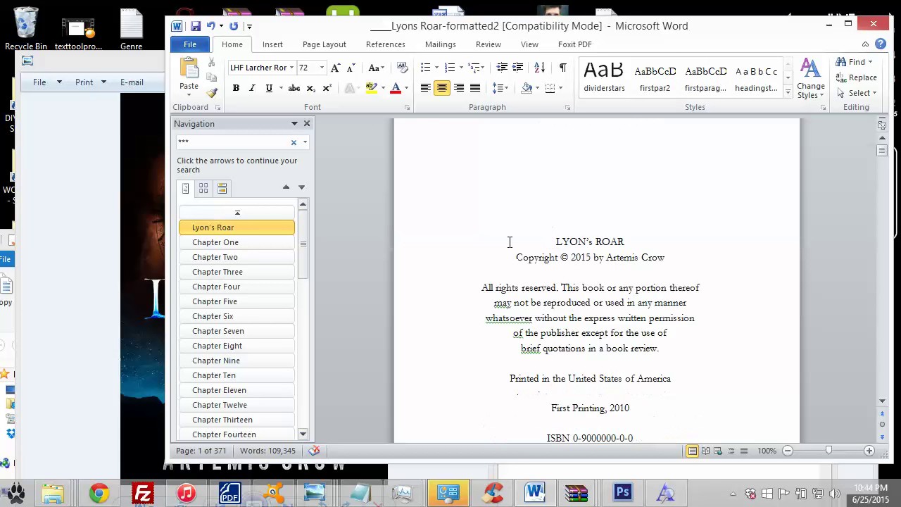
scroll(539, 241, down, 20)
scroll(544, 245, up, 4)
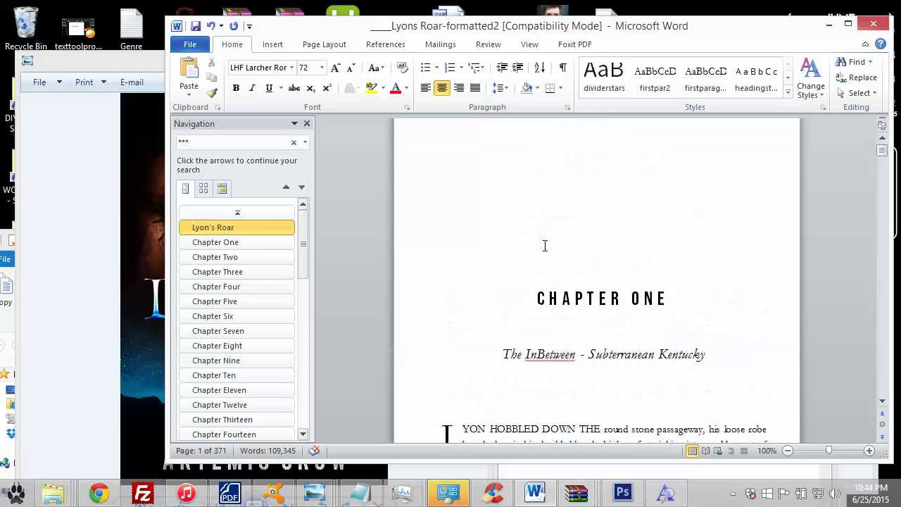
scroll(544, 245, down, 2)
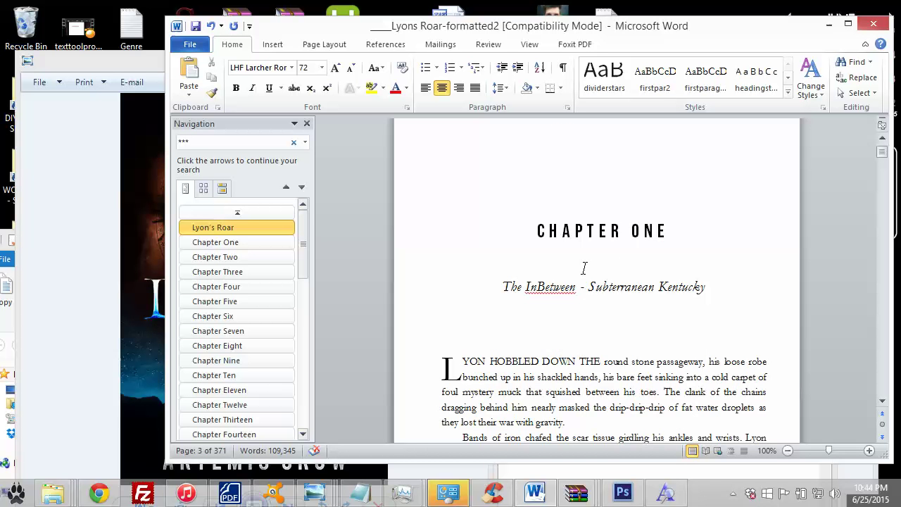
scroll(583, 267, up, 4)
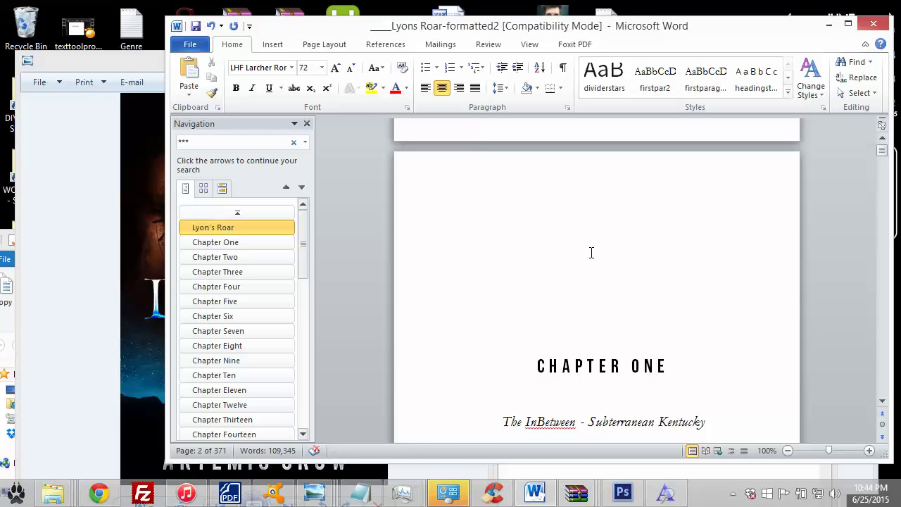
scroll(591, 252, down, 5)
scroll(556, 273, down, 8)
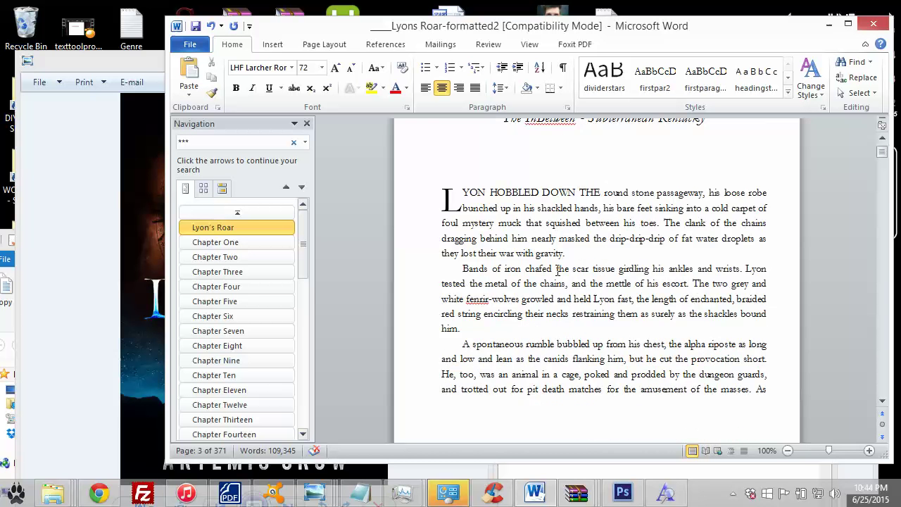
scroll(516, 234, up, 5)
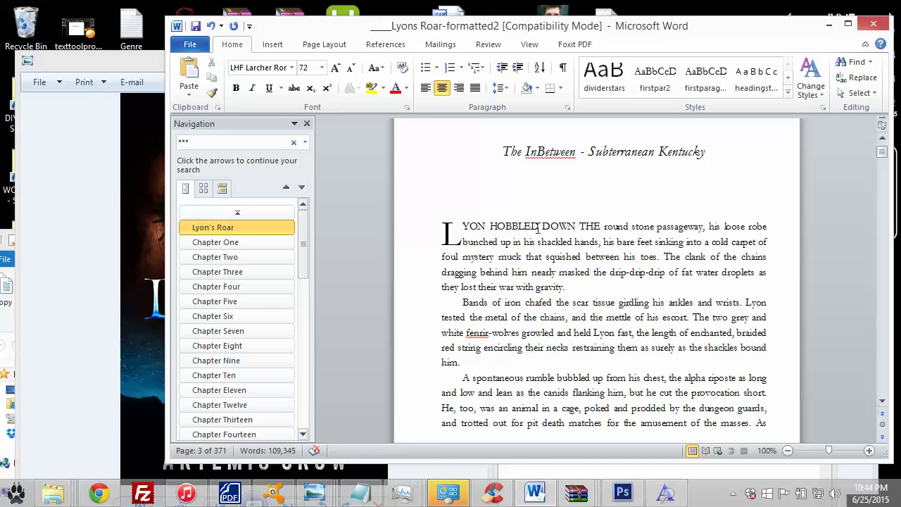
Set the even page header's distance from the top to 0.5" on Chapter One's second page.
scroll(544, 264, down, 13)
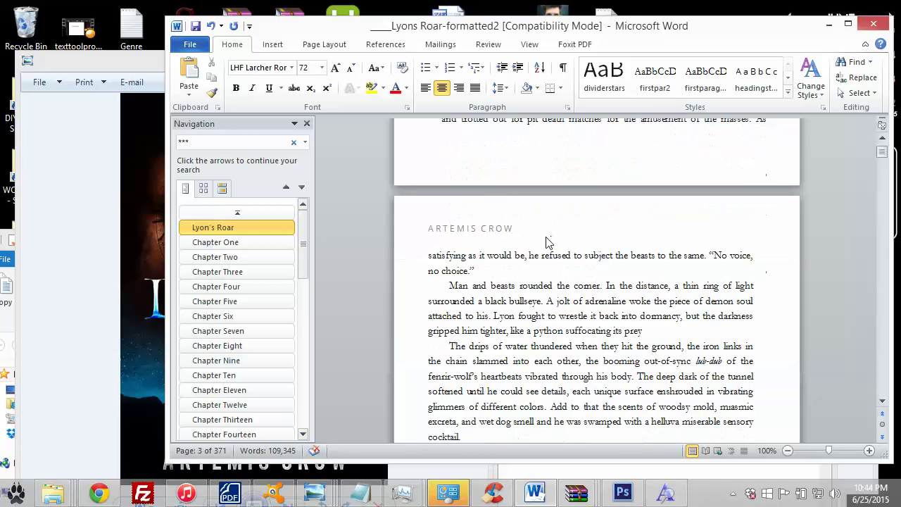
scroll(544, 238, down, 6)
scroll(583, 306, up, 13)
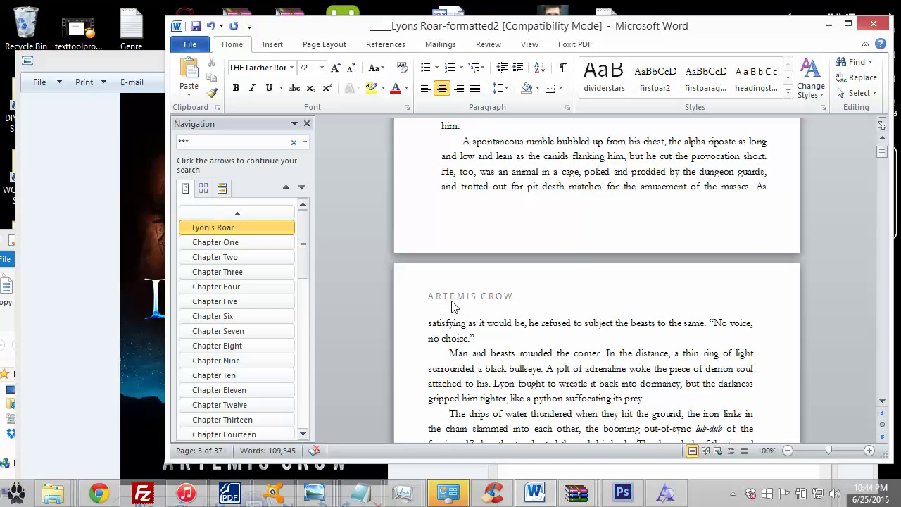
drag(429, 323, 478, 324)
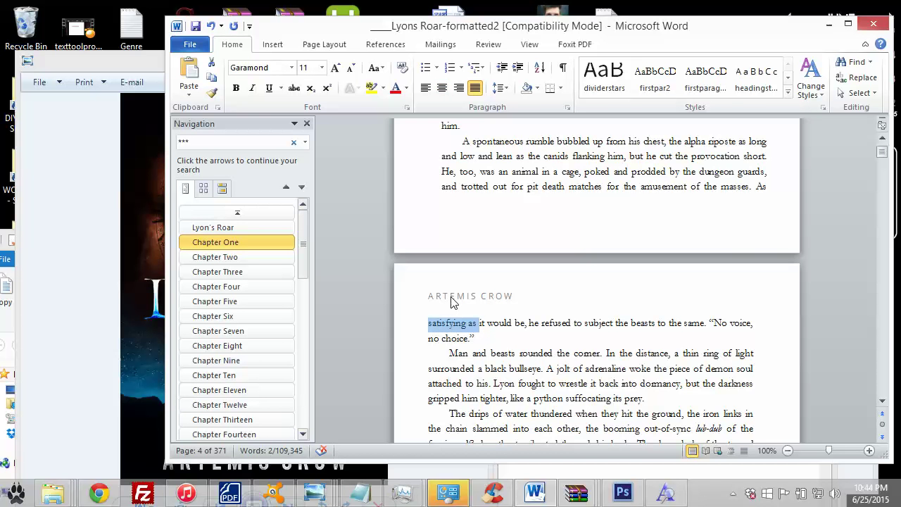
double_click(453, 300)
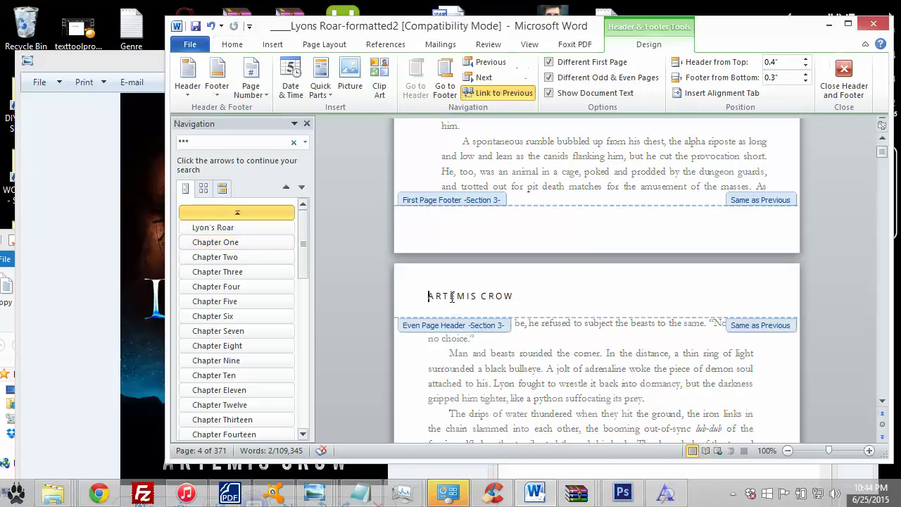
click(774, 64)
text(0.4)
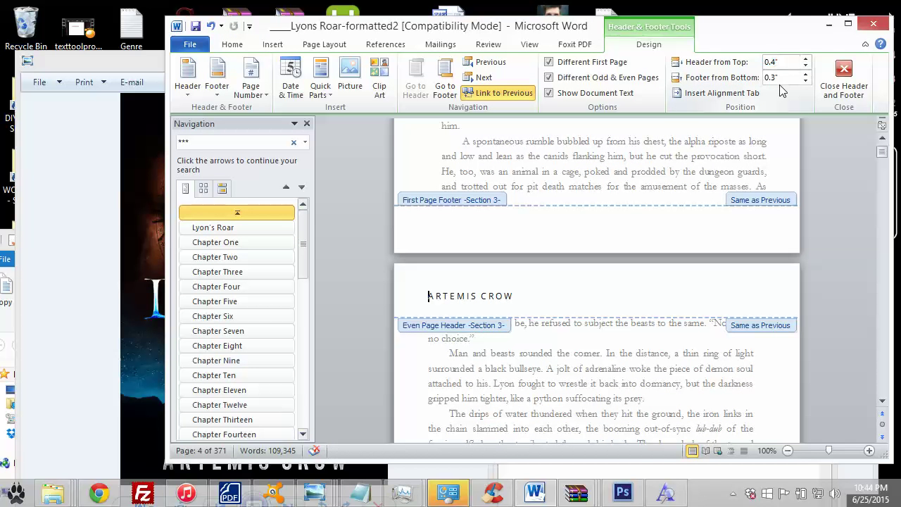
key(BackSpace)
key(BackSpace)
scroll(619, 323, down, 3)
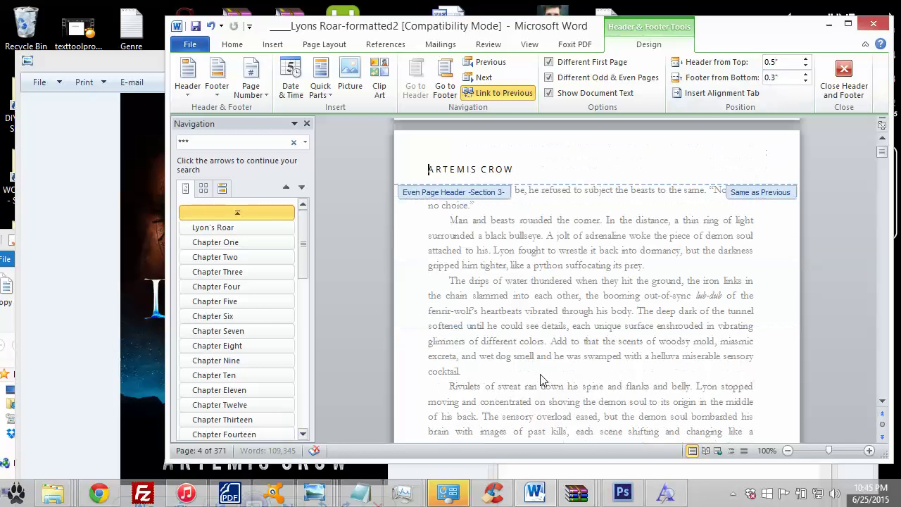
Undo the last header distance change and return to the body text.
click(210, 26)
scroll(527, 203, up, 3)
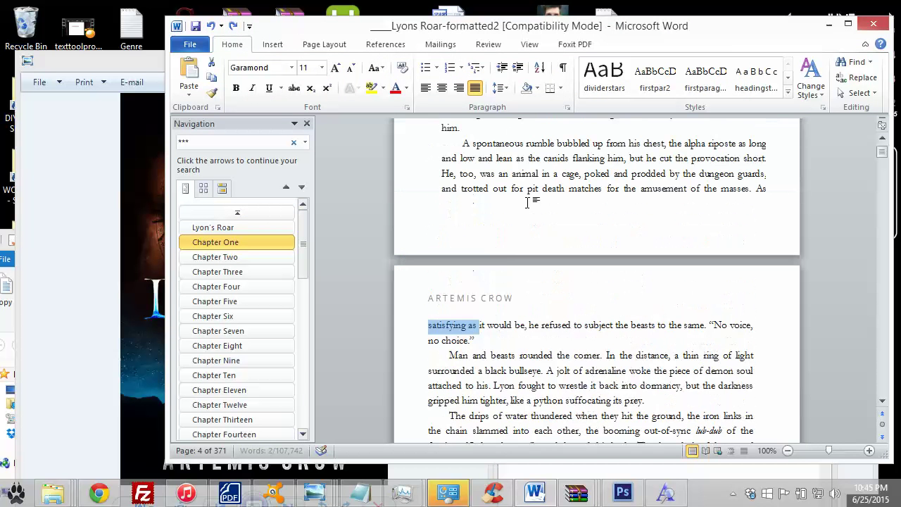
double_click(484, 298)
double_click(502, 359)
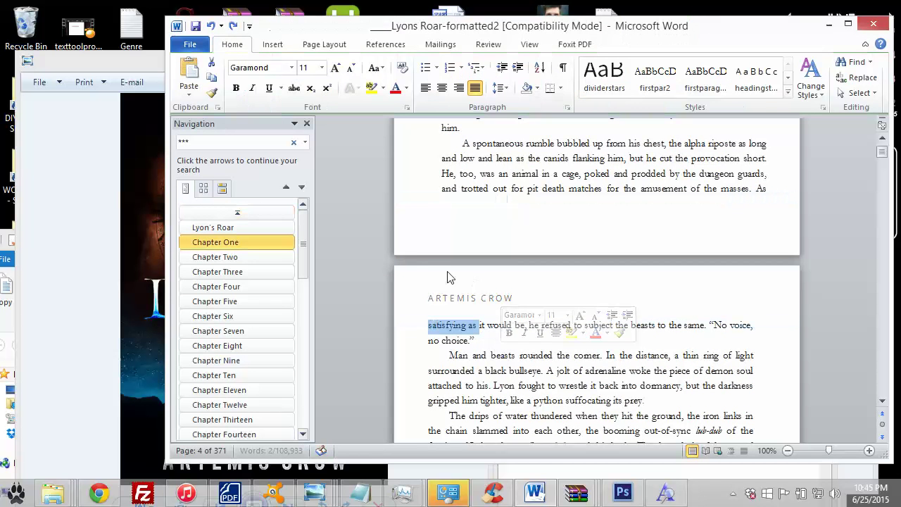
Set the top page margin to 0.9" and apply it to the whole document.
click(314, 48)
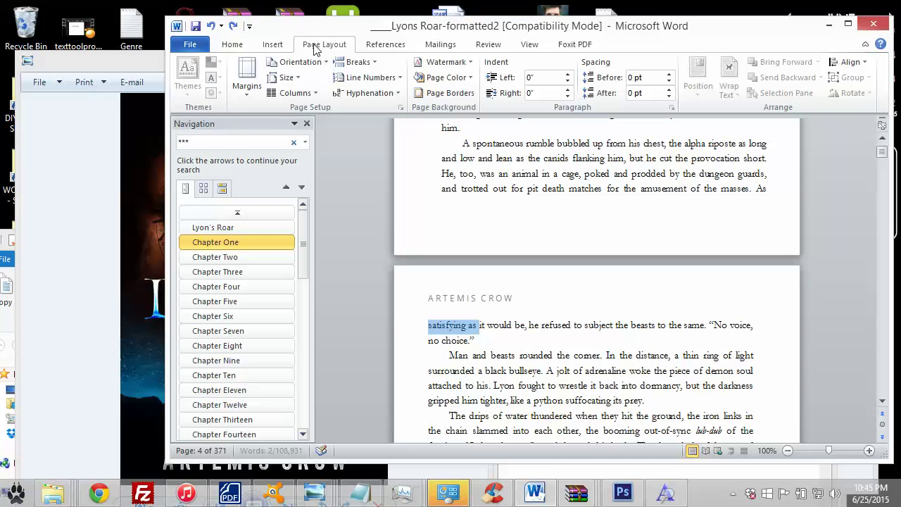
click(247, 79)
click(310, 407)
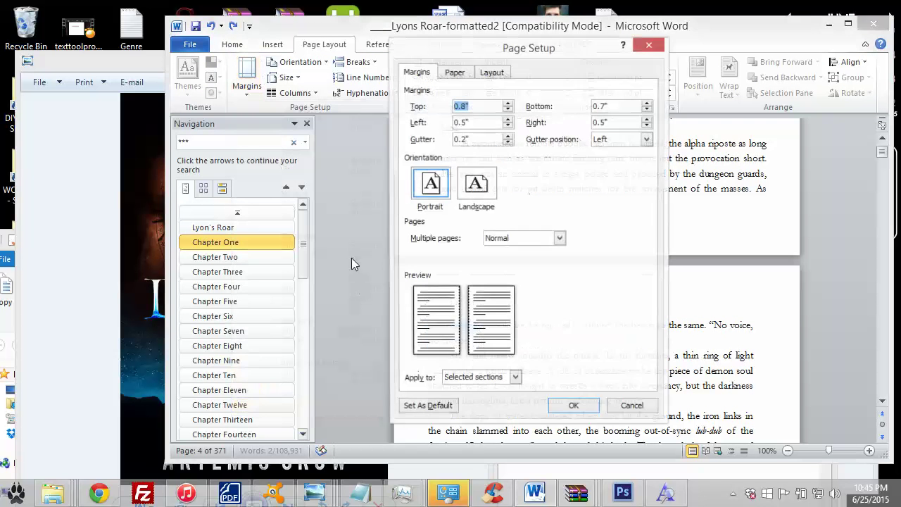
click(464, 107)
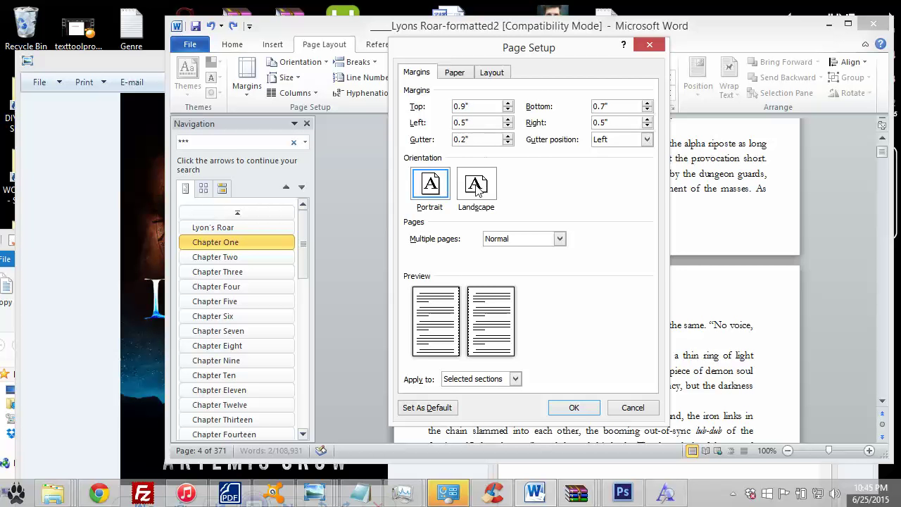
click(515, 379)
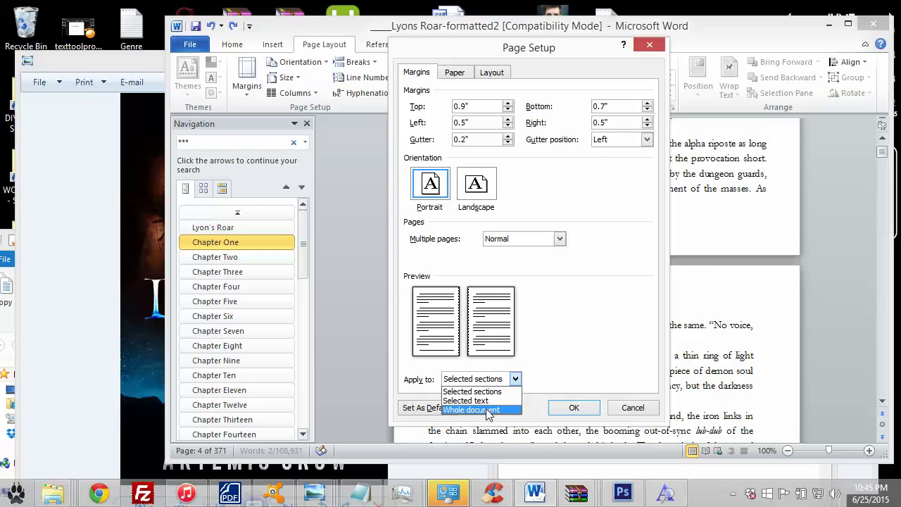
click(486, 409)
click(574, 410)
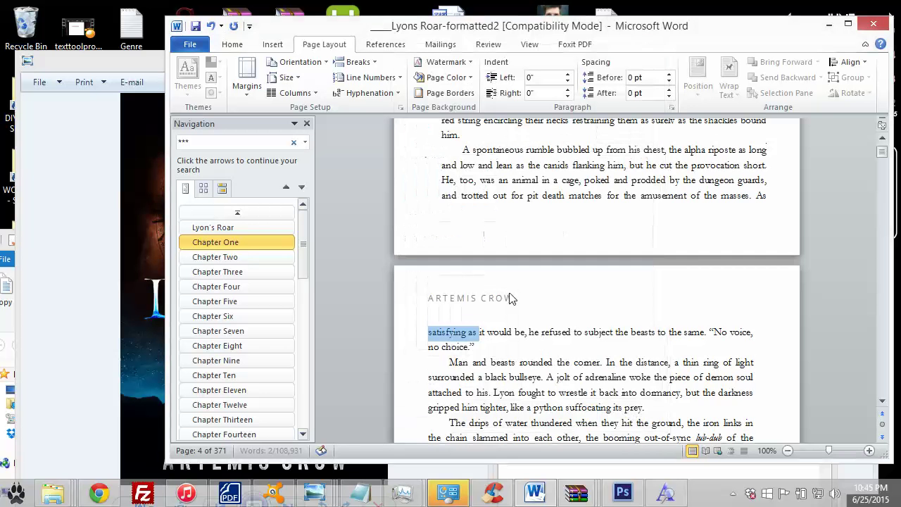
Set the top page margin to 0.85" for the whole document after checking the gap between header and text.
scroll(485, 275, down, 10)
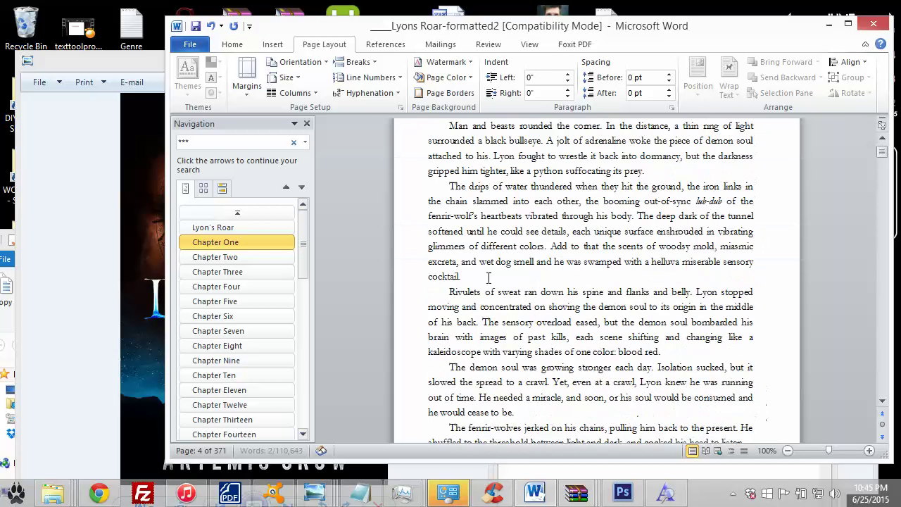
scroll(488, 278, up, 3)
double_click(488, 278)
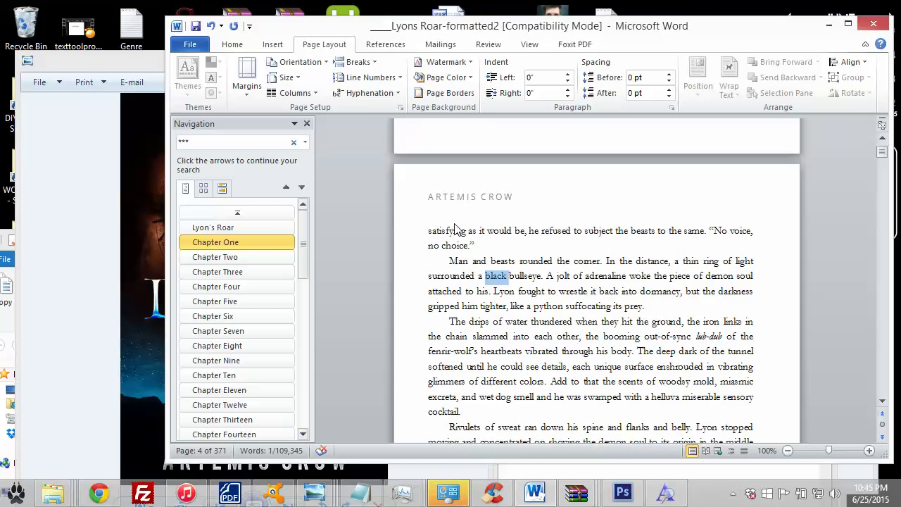
drag(304, 255, 305, 377)
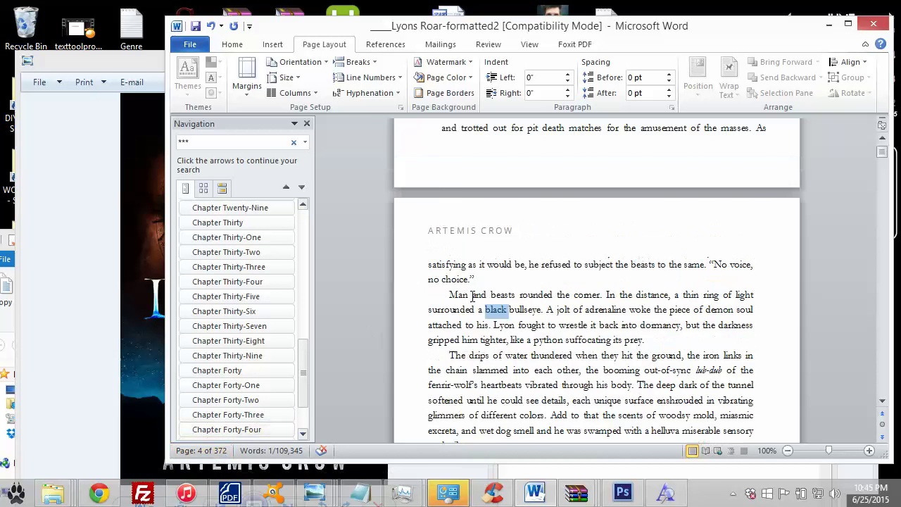
scroll(519, 306, up, 2)
scroll(519, 306, down, 2)
click(244, 78)
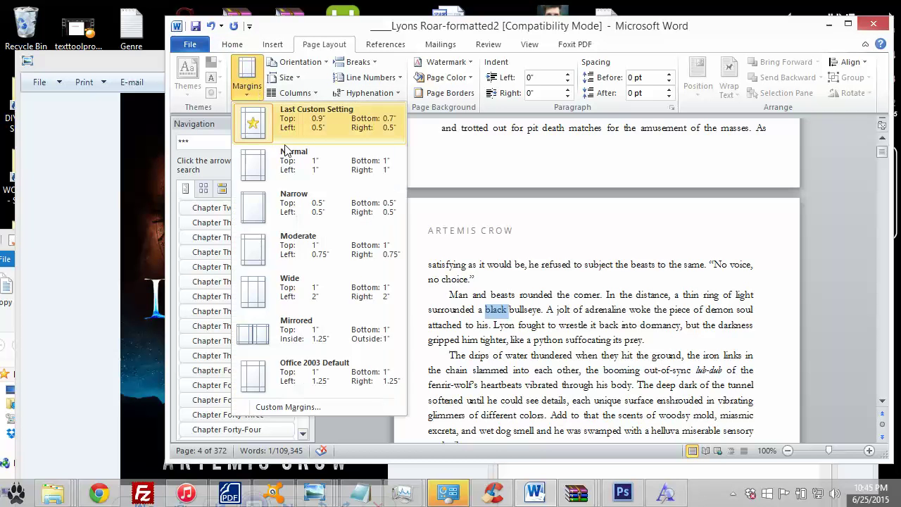
click(301, 406)
click(465, 106)
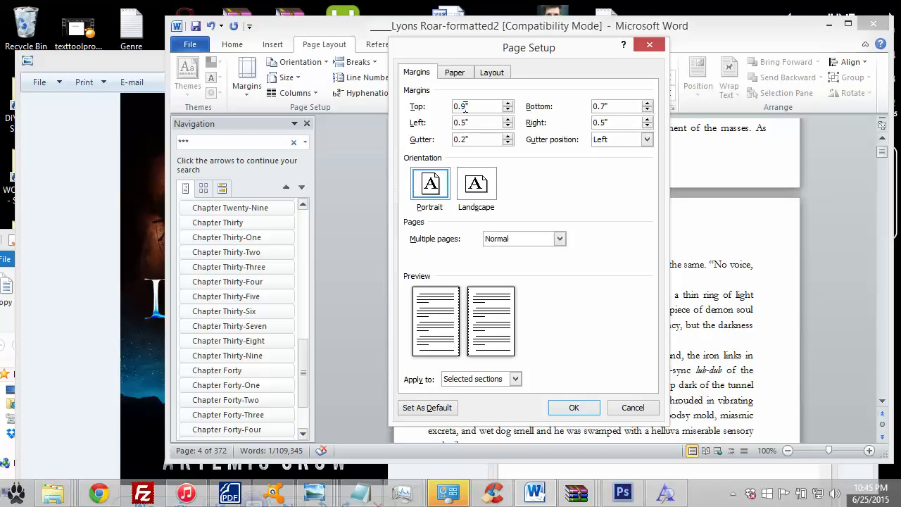
key(BackSpace)
click(515, 379)
click(495, 414)
click(569, 410)
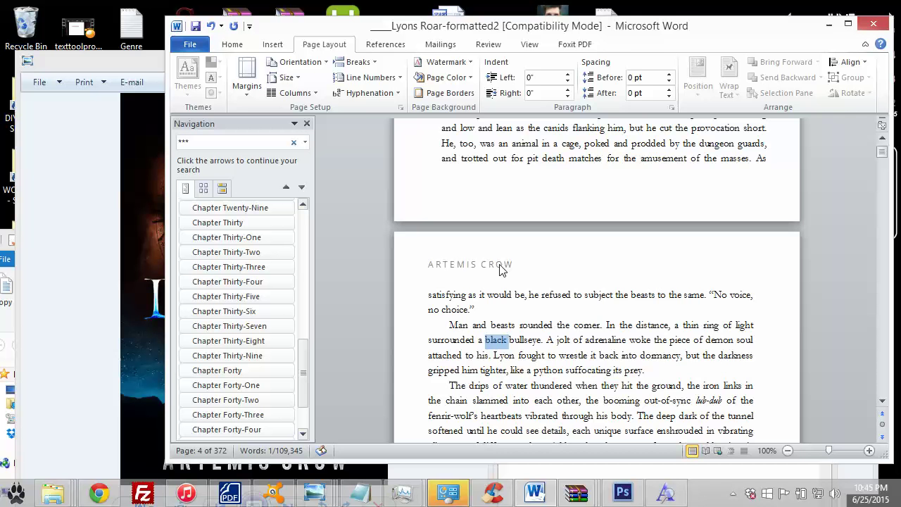
Set the header's distance from the top to 0.35" and leave header editing.
double_click(501, 270)
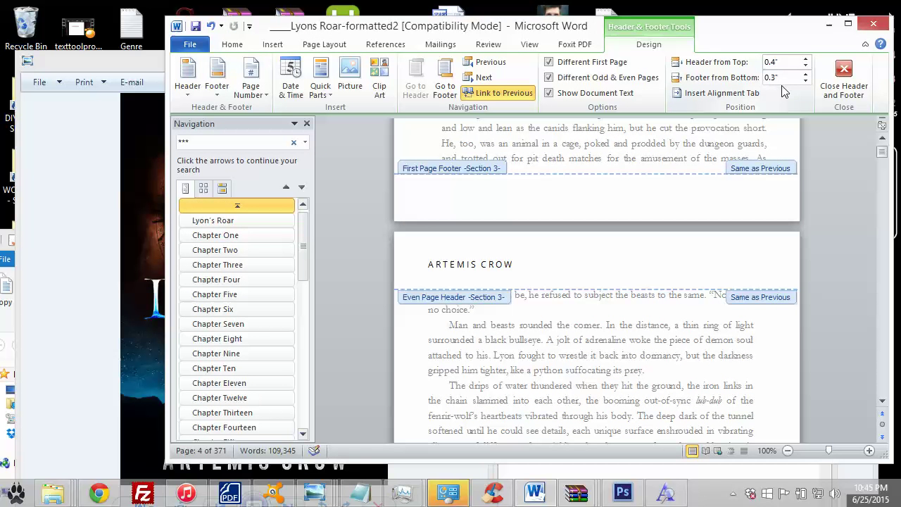
click(783, 62)
key(BackSpace)
key(BackSpace)
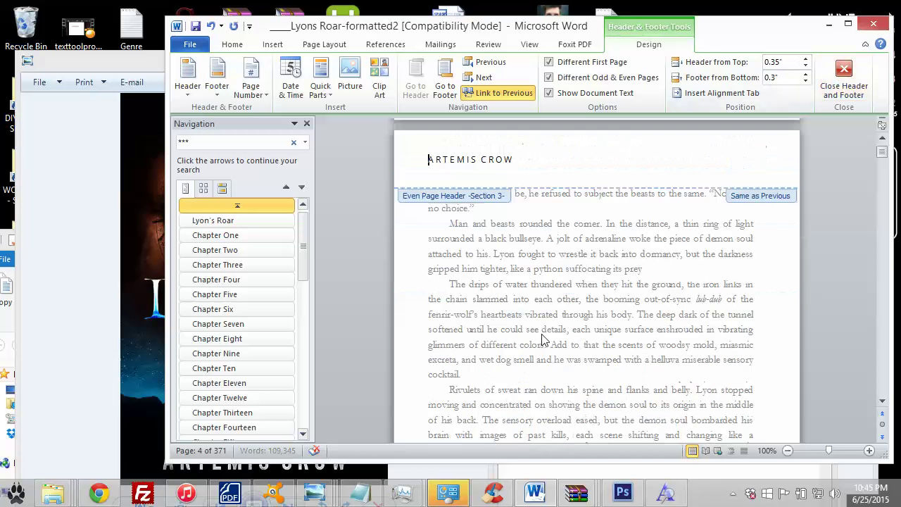
double_click(503, 306)
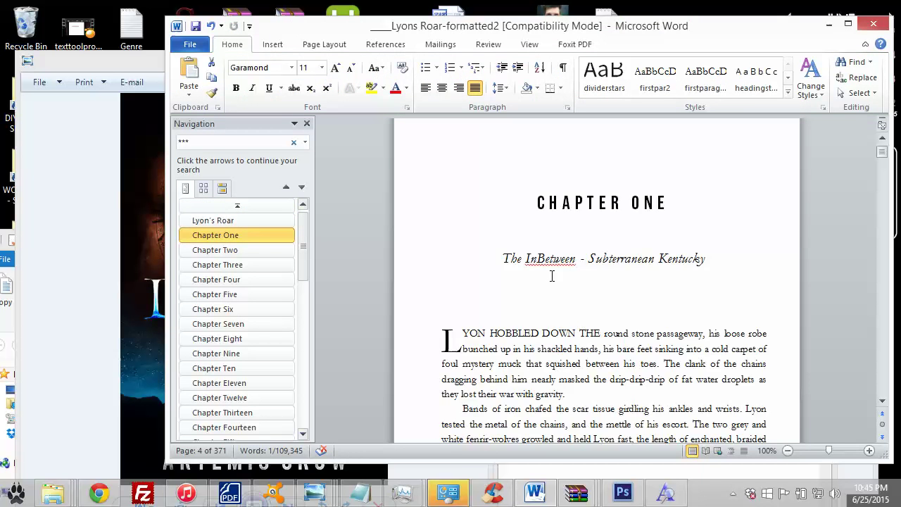
Widen the document window and check the header spacing on the next pages of Chapter One.
scroll(542, 285, down, 4)
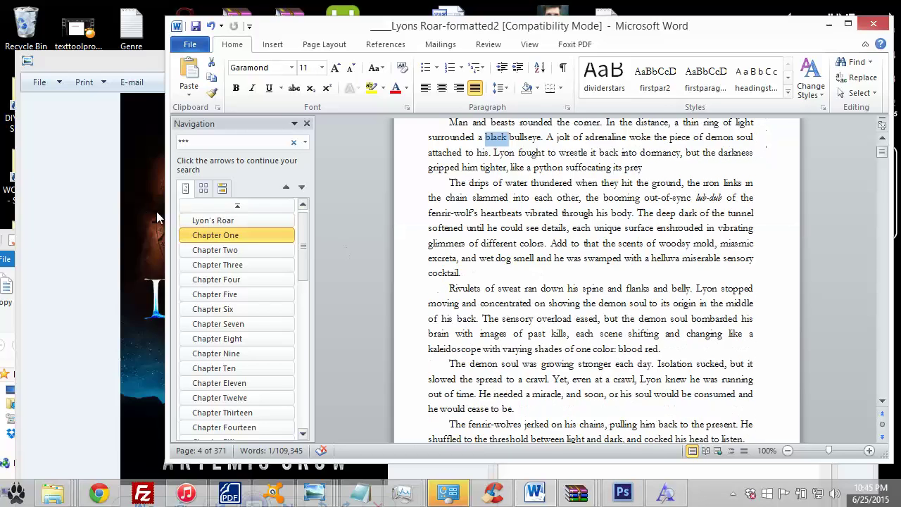
drag(166, 211, 0, 211)
scroll(443, 285, down, 20)
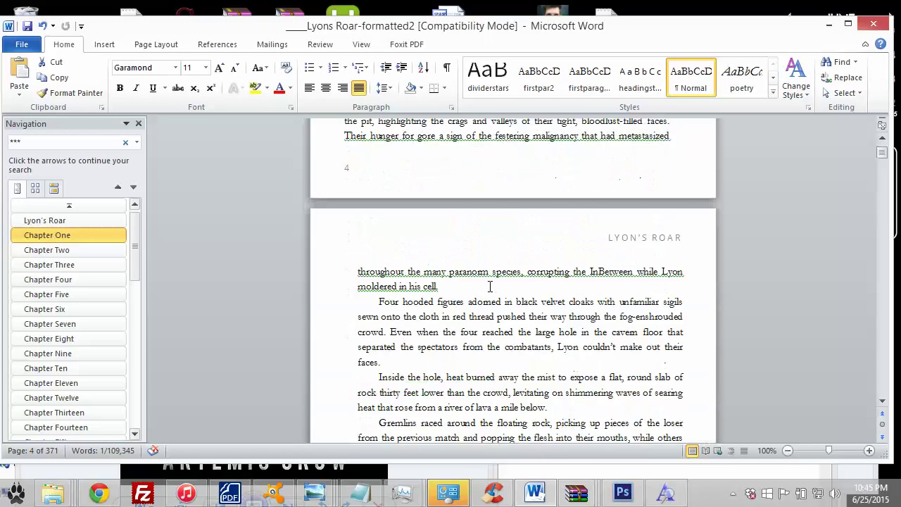
double_click(394, 282)
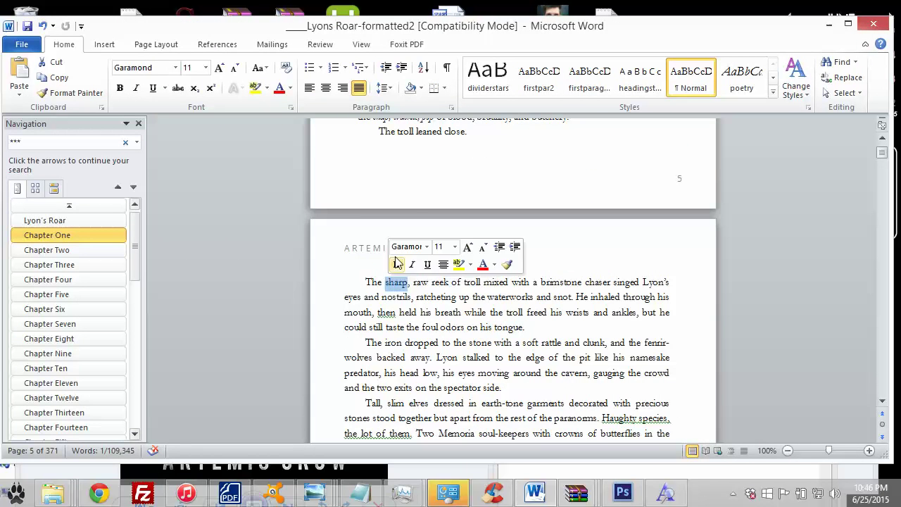
click(390, 285)
scroll(374, 281, down, 3)
scroll(373, 282, up, 4)
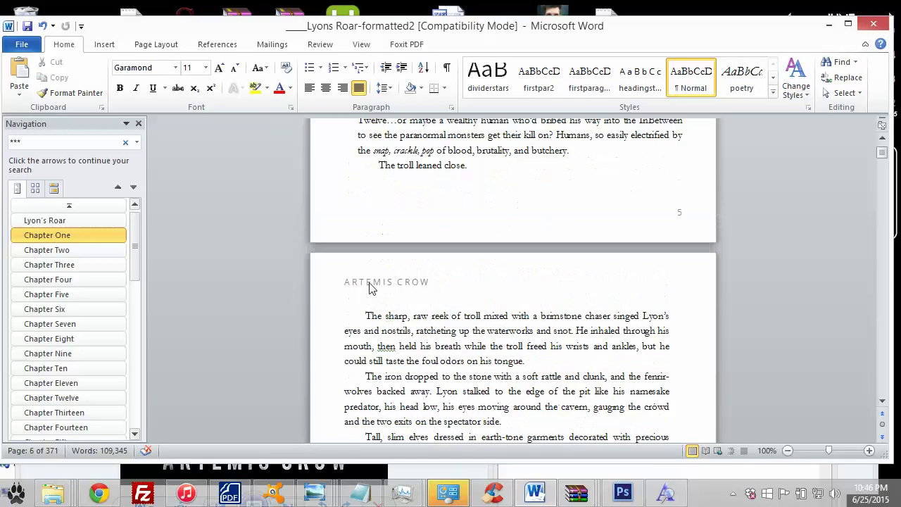
Set the top page margin to 0.8" and apply it to the whole document.
click(152, 44)
click(107, 86)
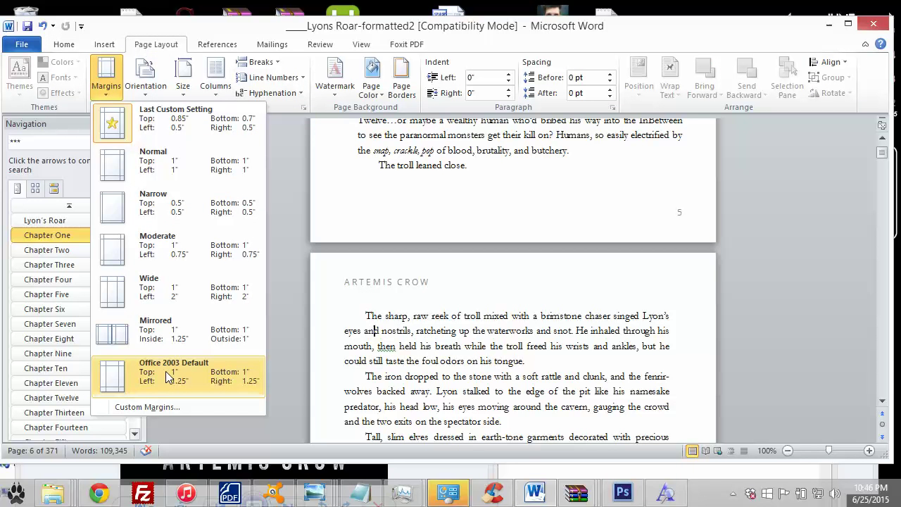
click(156, 407)
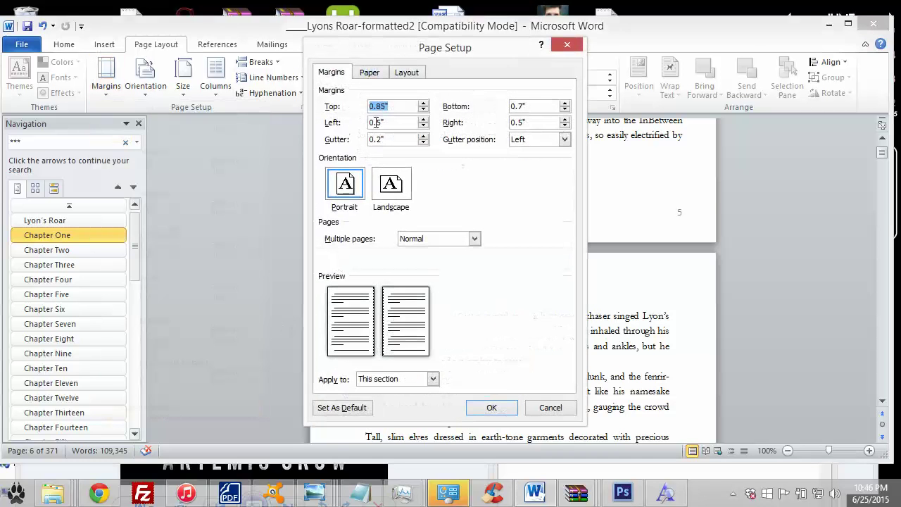
click(383, 107)
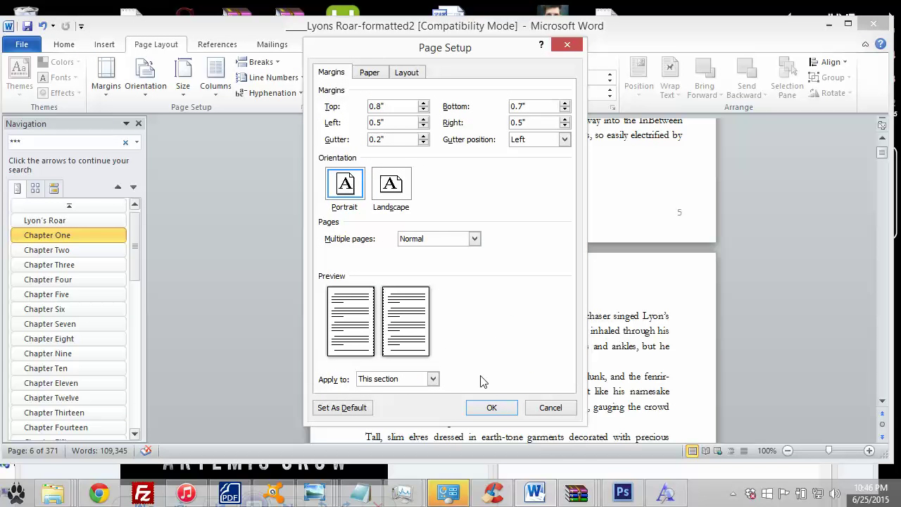
click(432, 379)
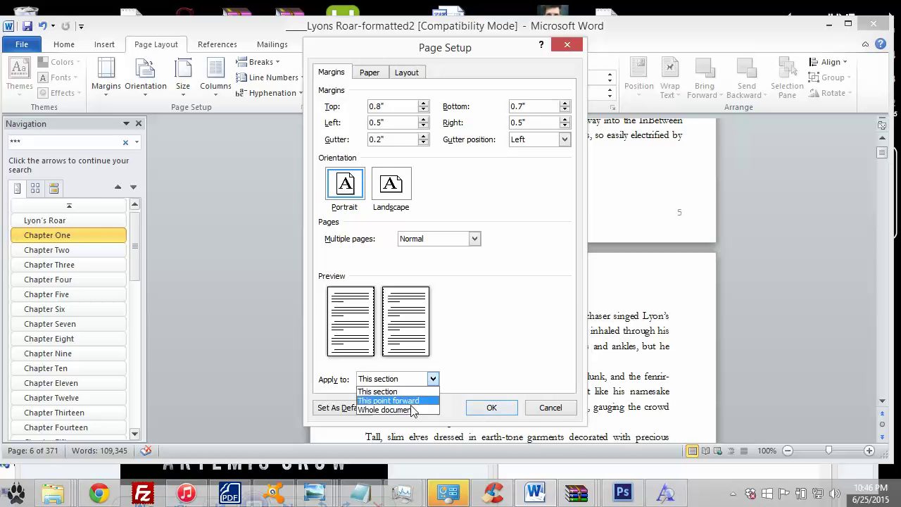
click(388, 408)
key(Return)
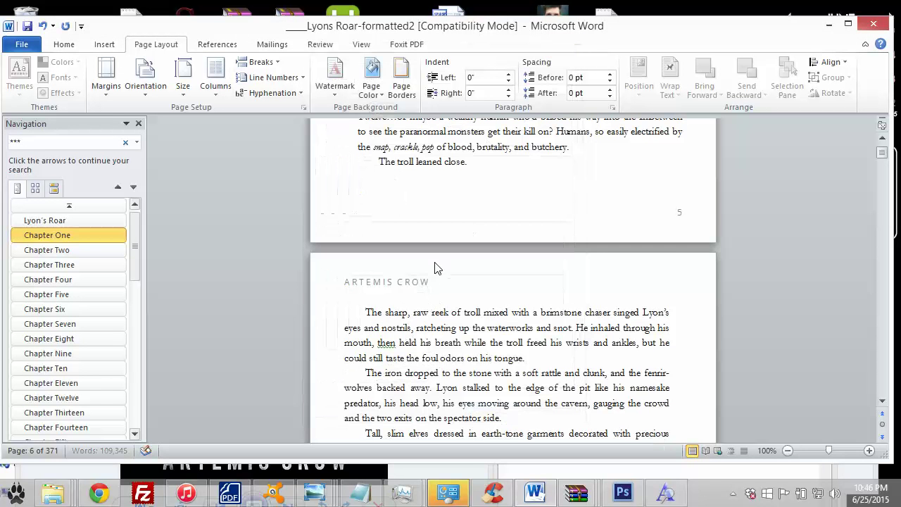
Check the spacing between the headers and the body text on pages 6 and 7.
scroll(432, 266, down, 1)
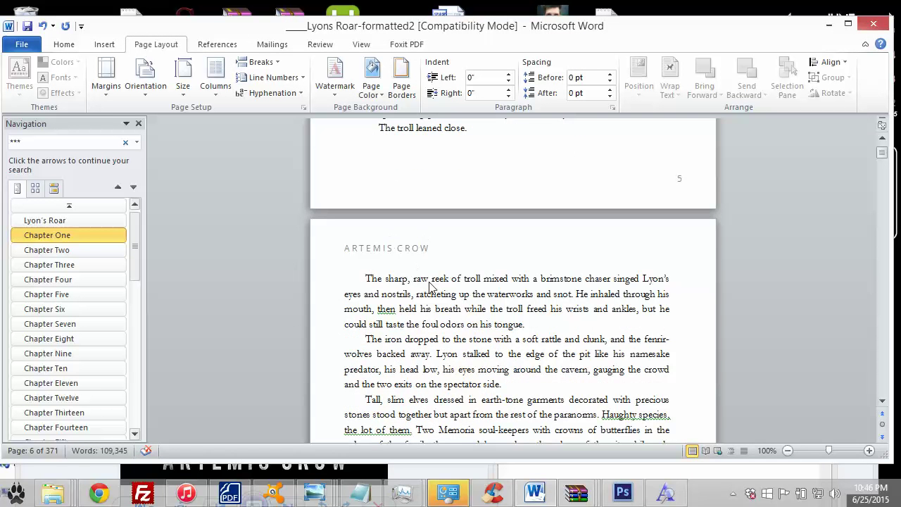
scroll(432, 283, down, 13)
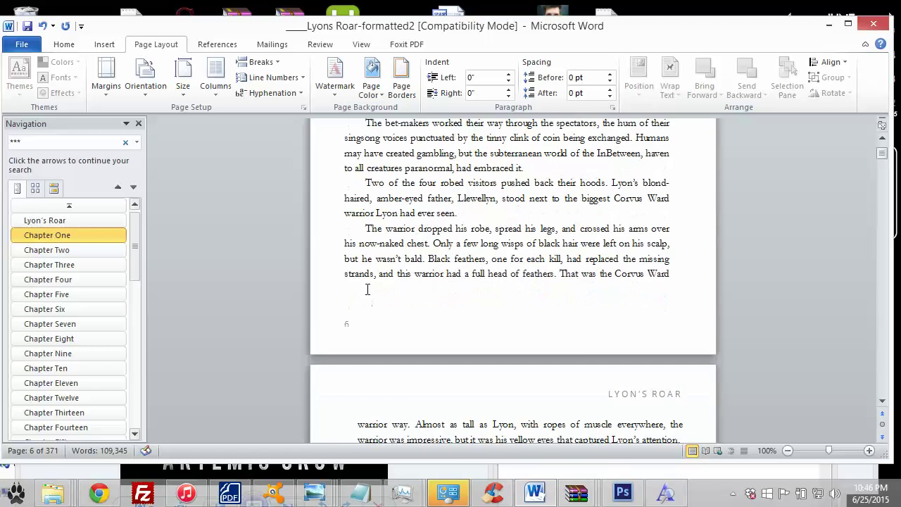
scroll(378, 263, down, 3)
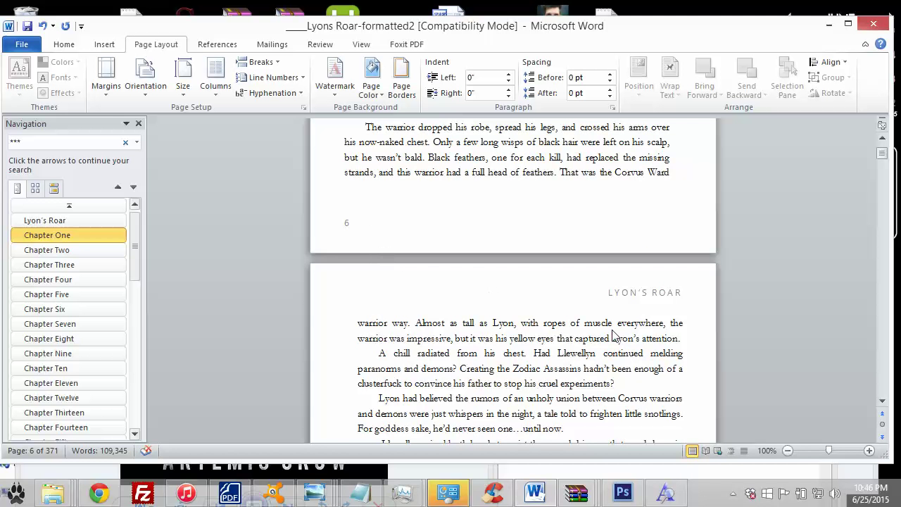
scroll(660, 322, down, 2)
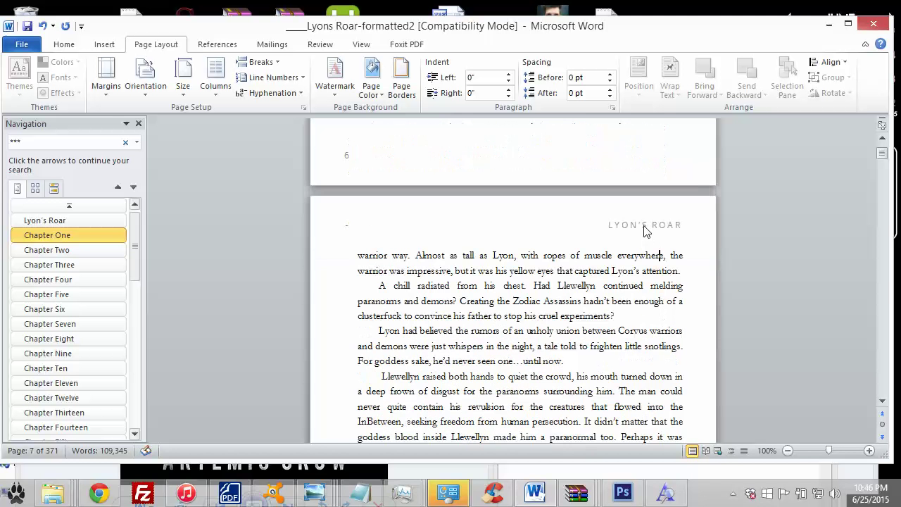
Lower the odd-page header slightly by adjusting its distance from the top, and leave header editing.
scroll(651, 232, down, 2)
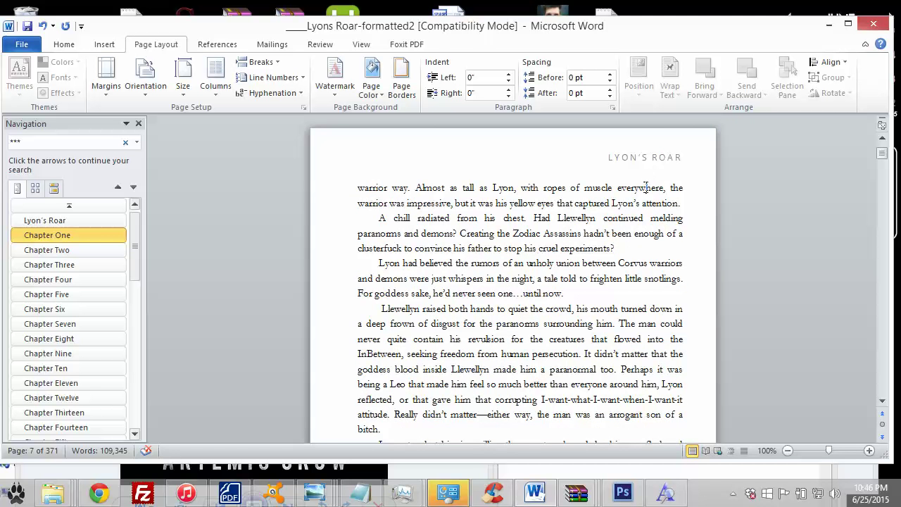
double_click(653, 157)
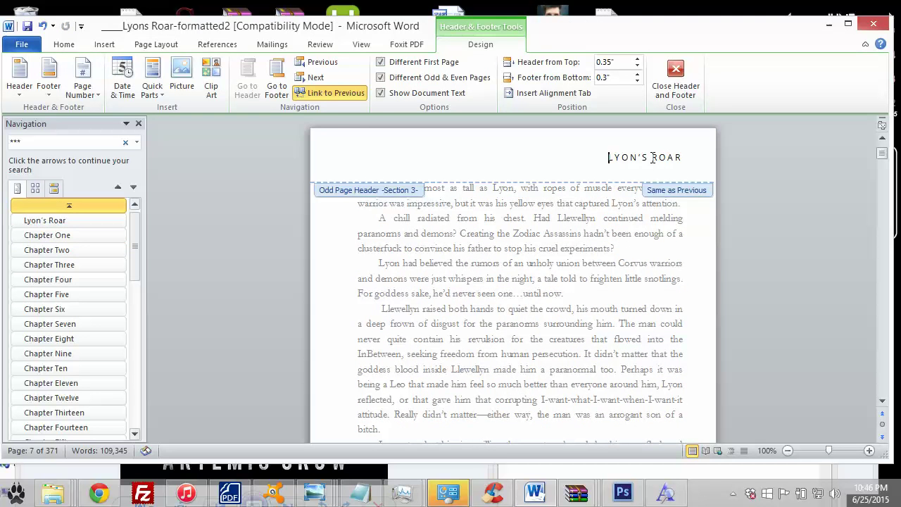
click(609, 63)
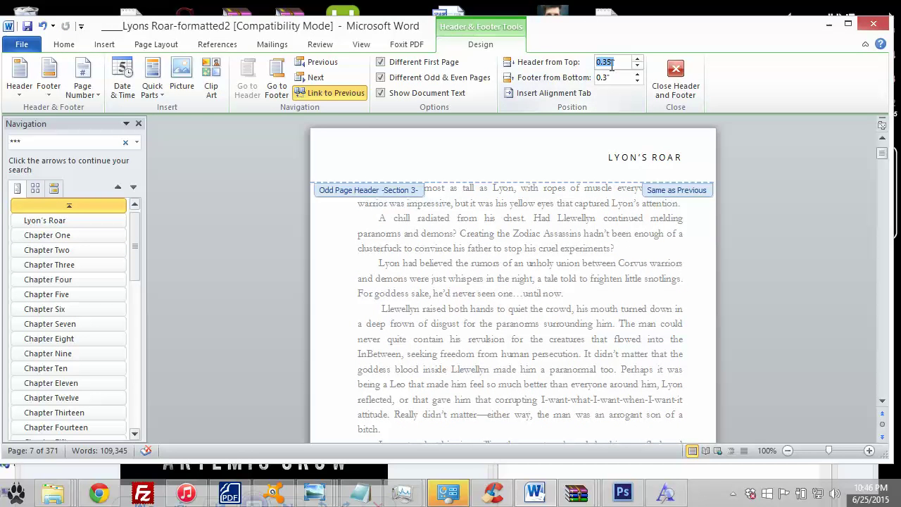
text(0.35)
double_click(634, 224)
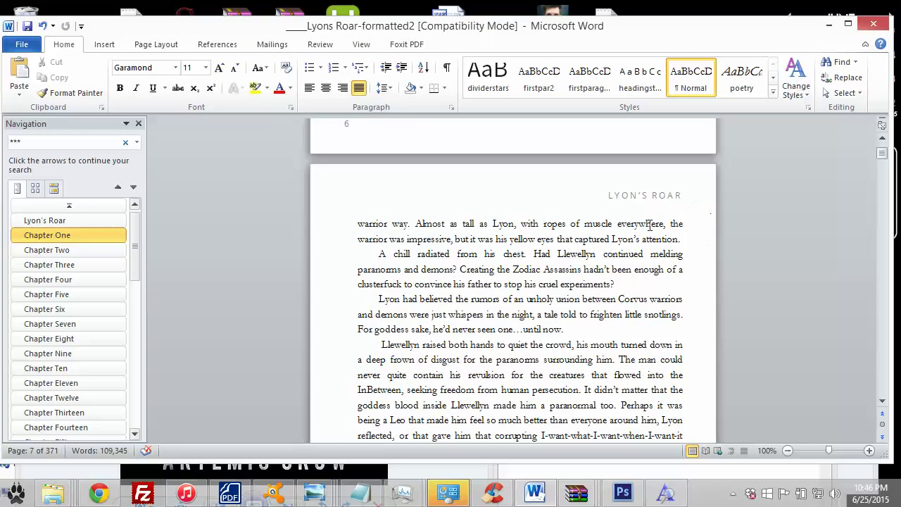
Check the header, footer and body text spacing on the pages from 7 to 10.
scroll(529, 218, down, 3)
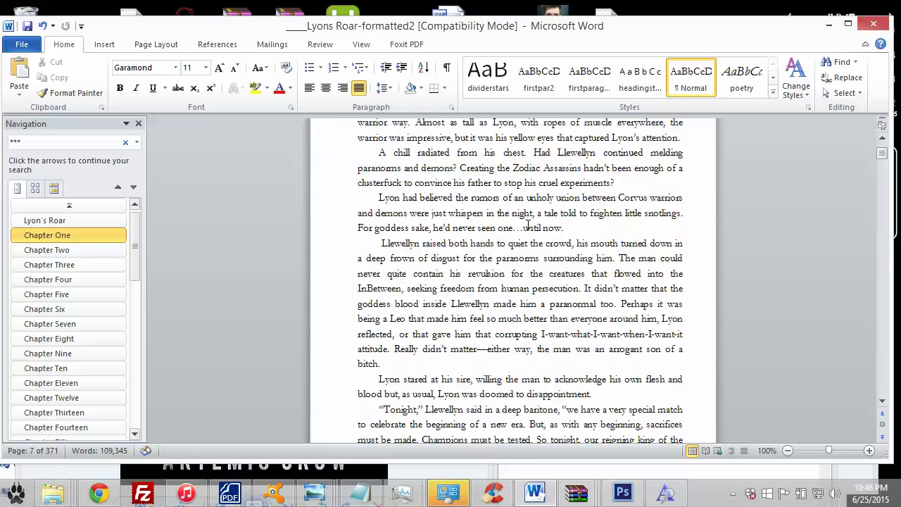
scroll(528, 224, down, 12)
scroll(387, 231, down, 12)
scroll(133, 228, up, 1)
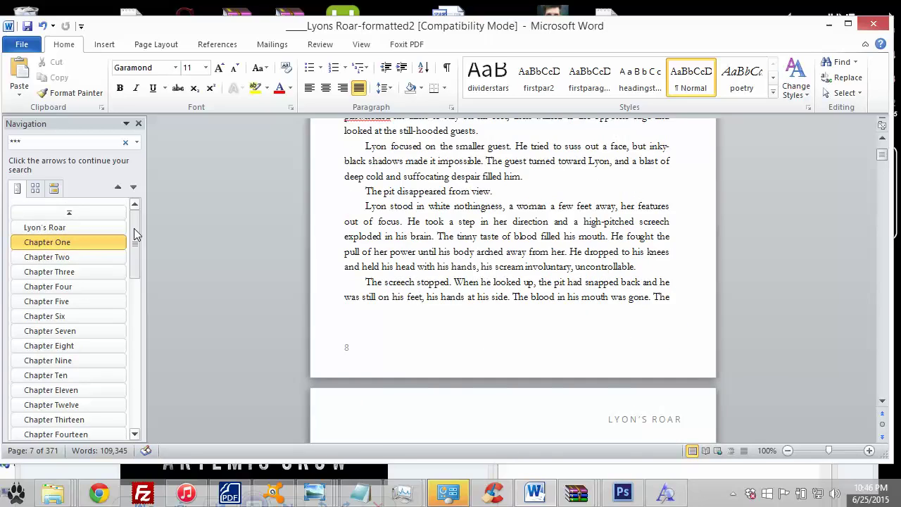
scroll(298, 222, down, 6)
scroll(321, 221, up, 4)
scroll(330, 225, down, 9)
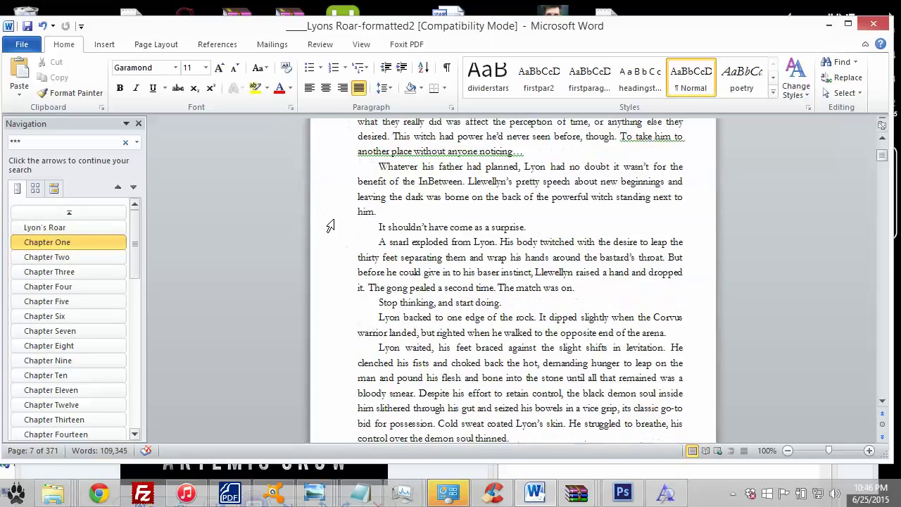
scroll(503, 235, down, 18)
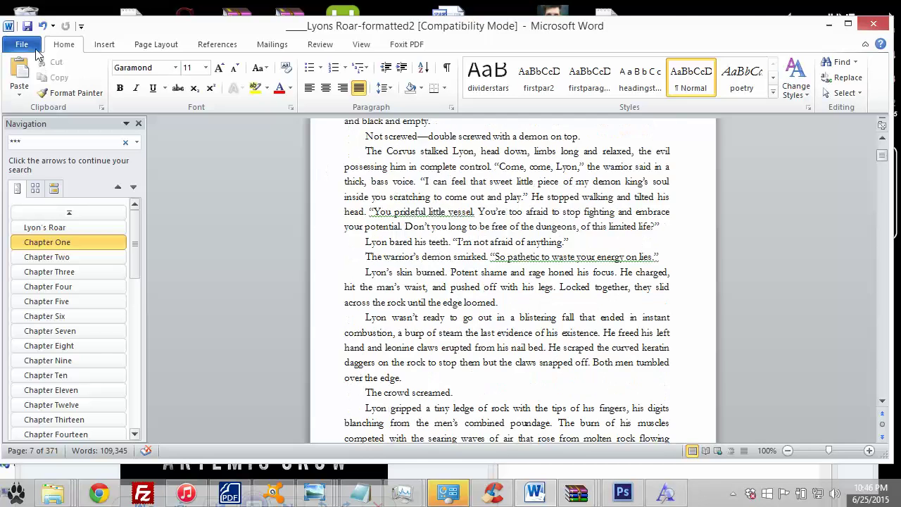
Start saving a copy of the book in the fonts folder with PDF as the file type.
click(23, 45)
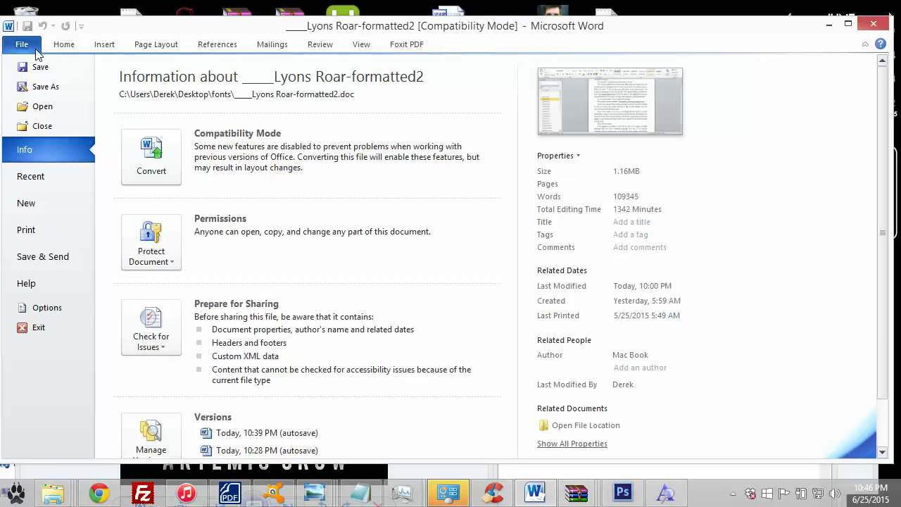
click(47, 87)
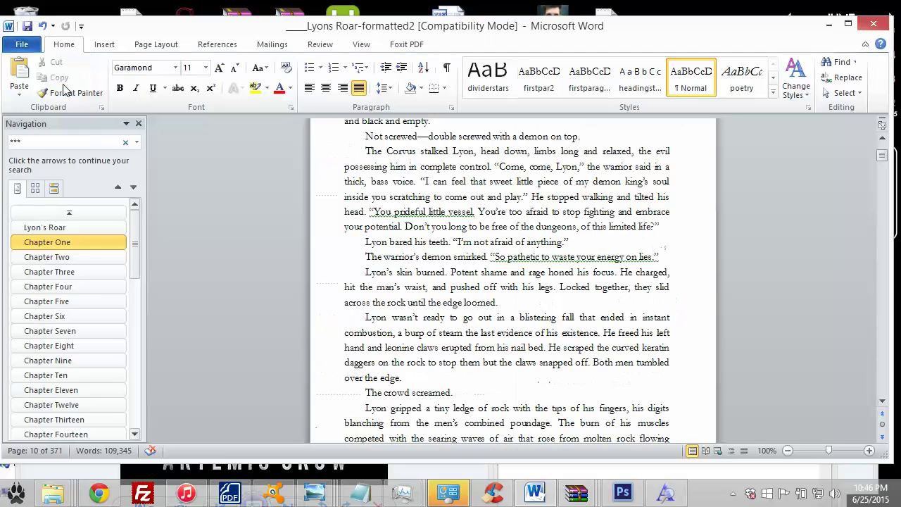
click(173, 274)
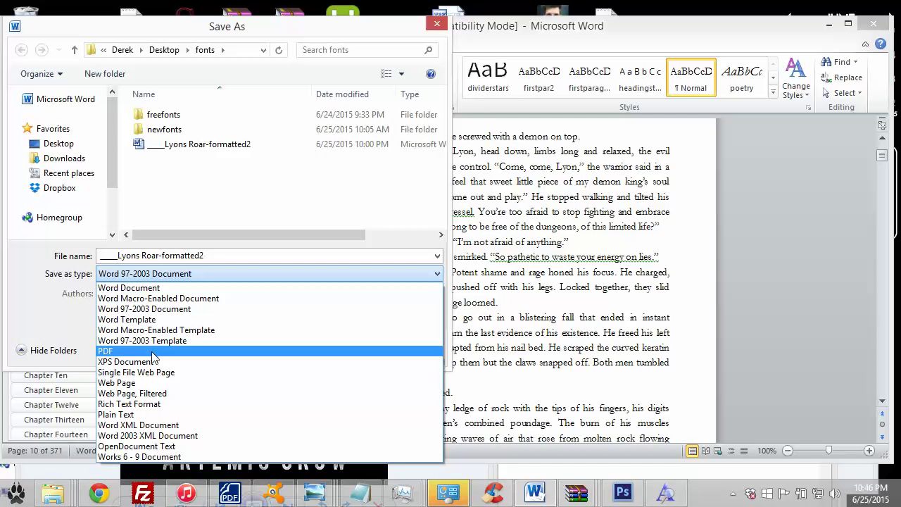
click(560, 300)
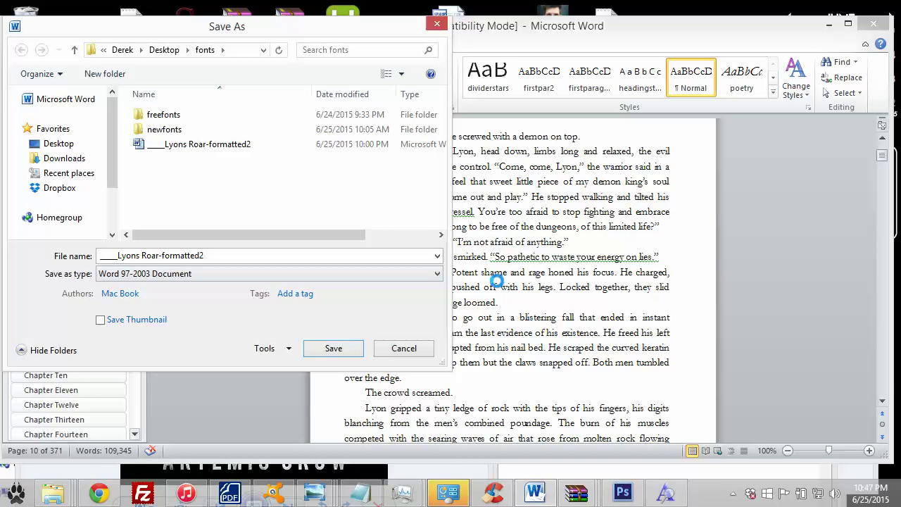
click(192, 273)
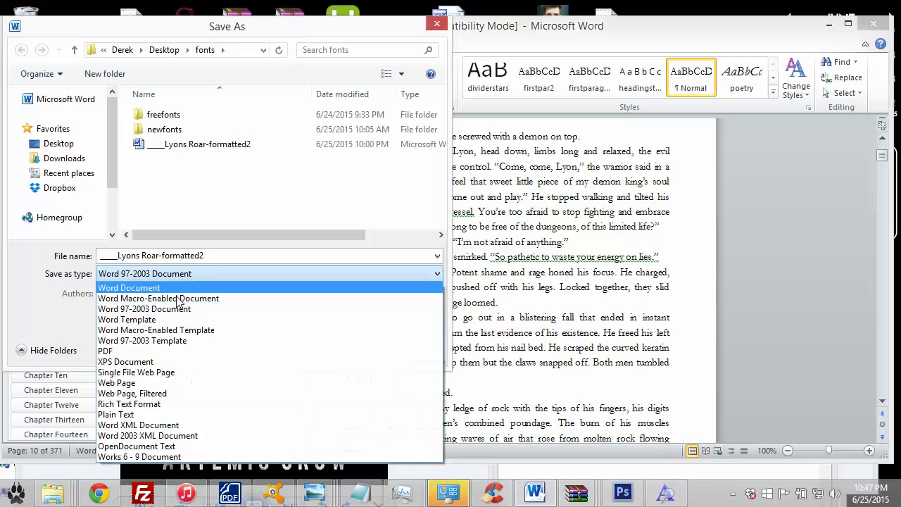
click(149, 352)
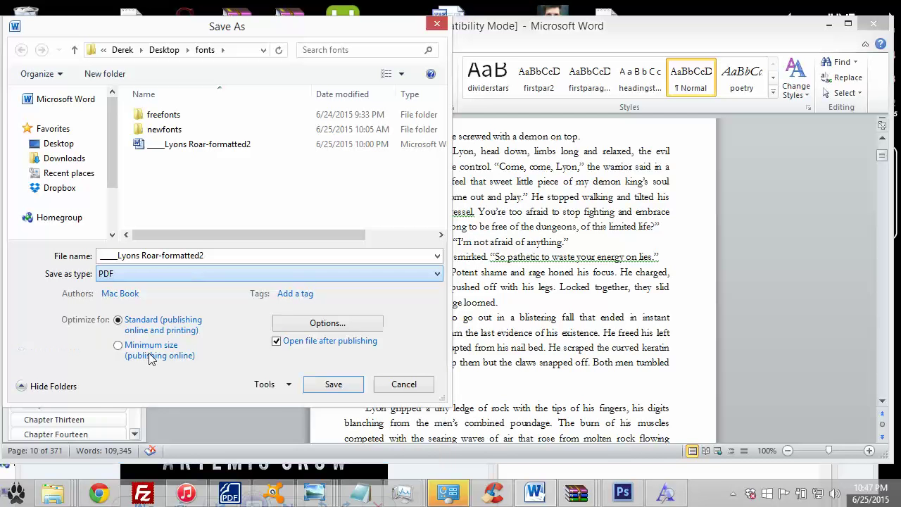
Name the PDF Lyons Roar-formatted and save it, keeping Standard optimization and opening the file after publishing.
click(210, 255)
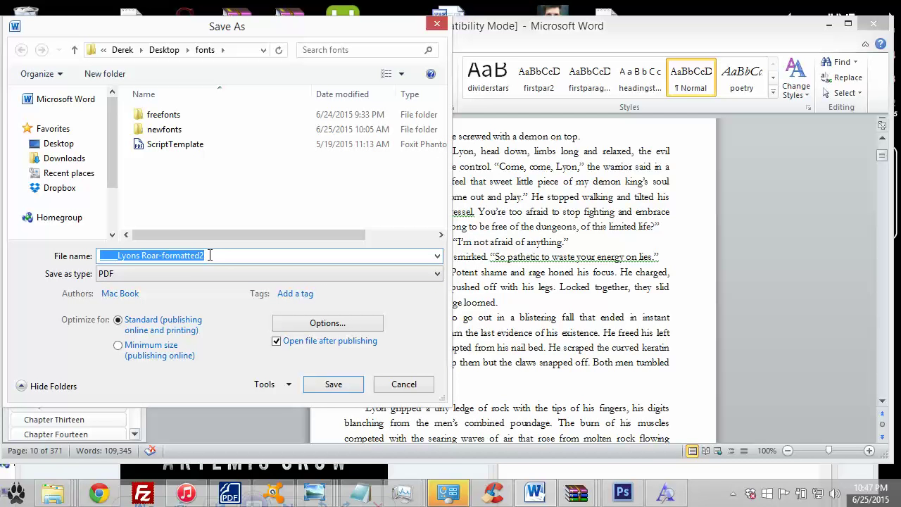
click(209, 255)
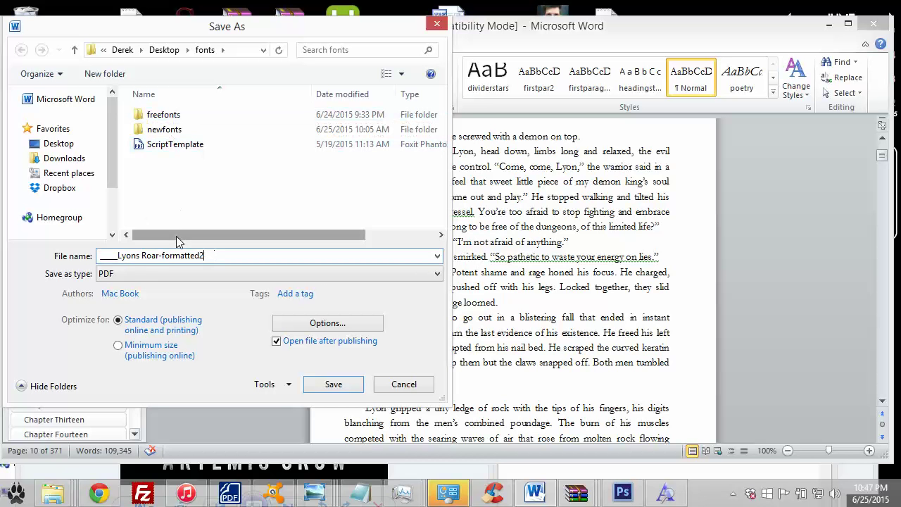
drag(118, 256, 95, 256)
key(BackSpace)
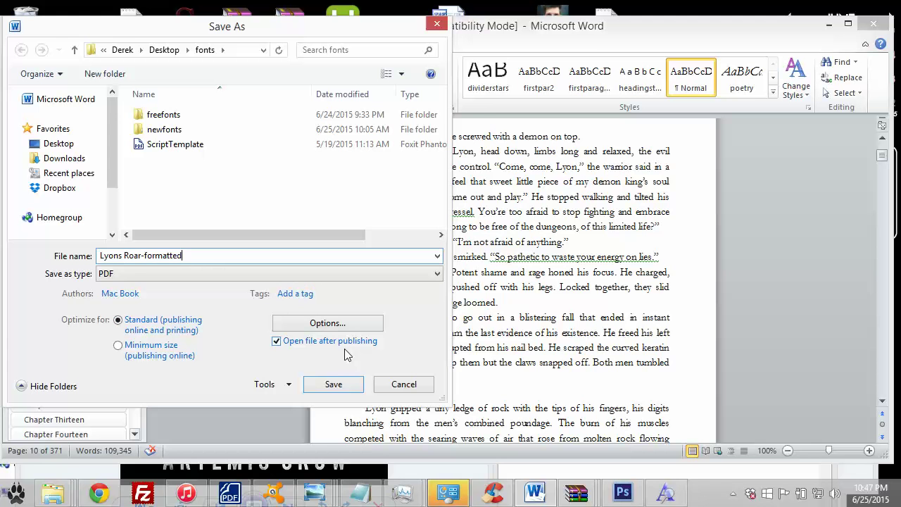
click(340, 387)
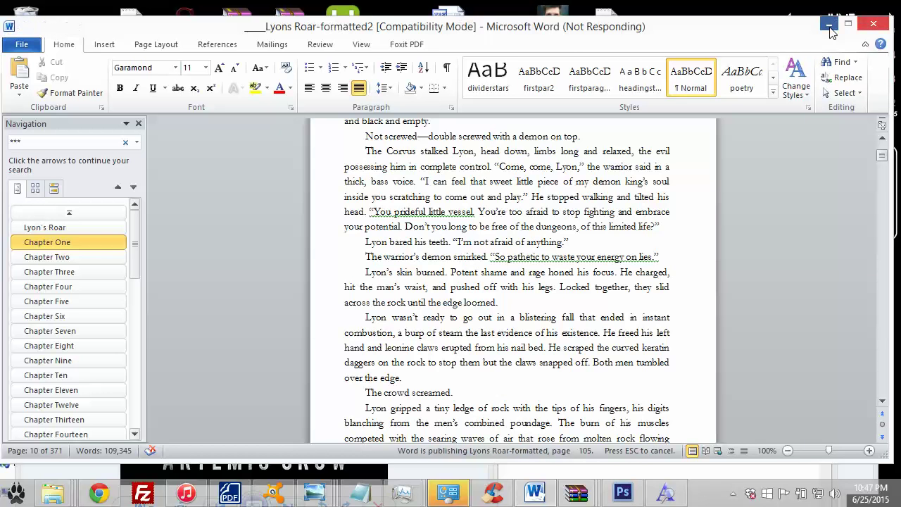
Minimize Word and look through the fonts folder in File Explorer for the exported PDF.
click(829, 28)
drag(204, 62, 431, 59)
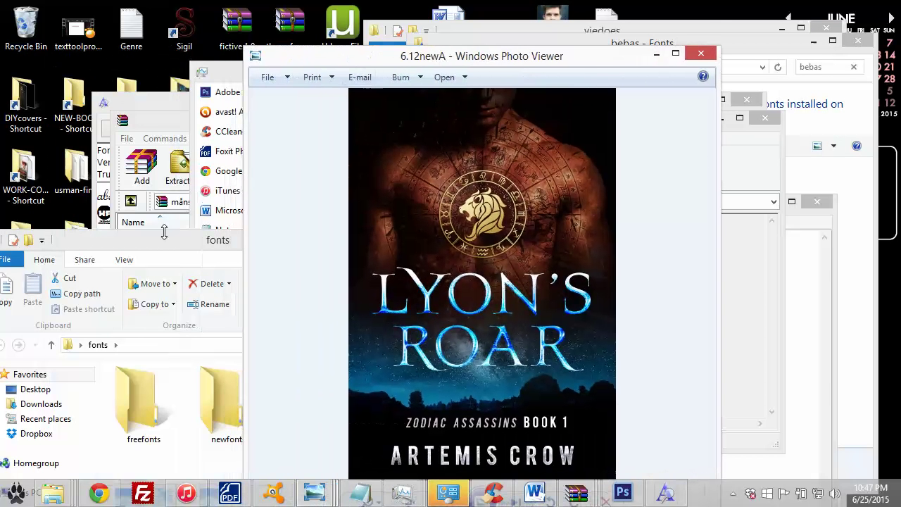
click(164, 240)
drag(164, 240, 237, 78)
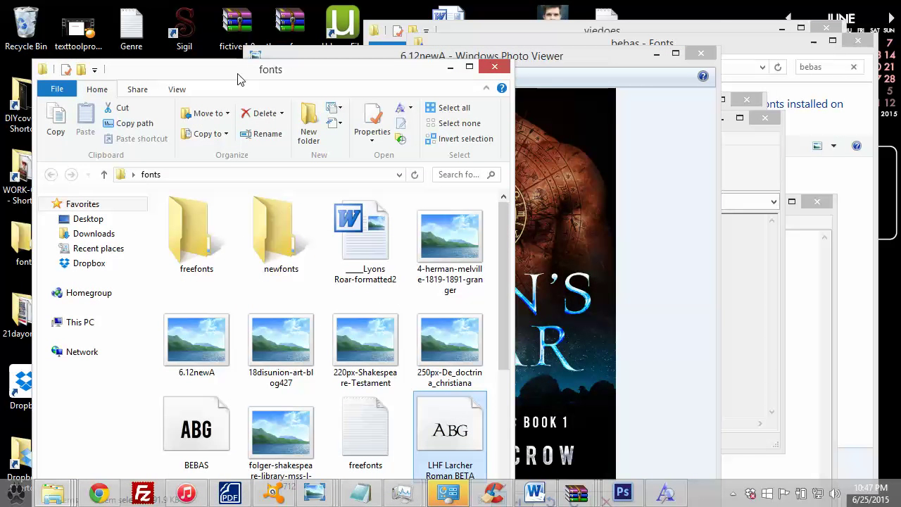
drag(499, 287, 511, 406)
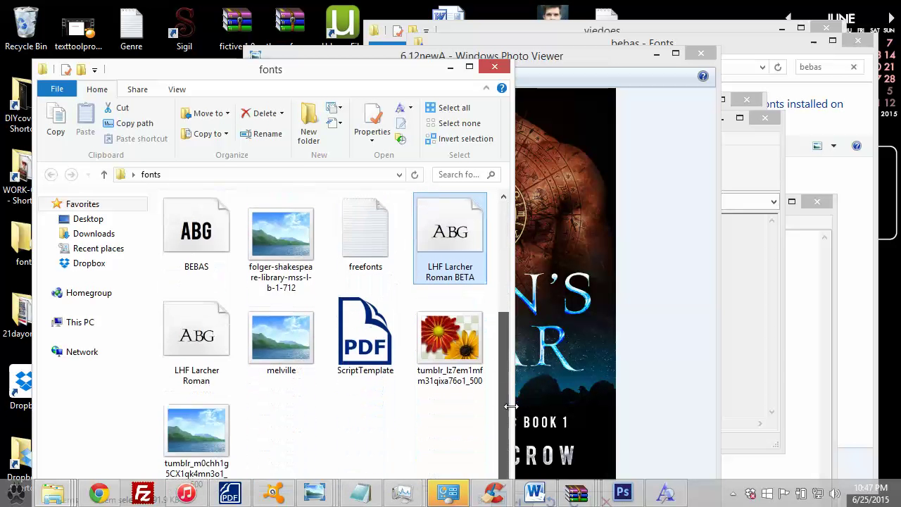
drag(342, 69, 303, 22)
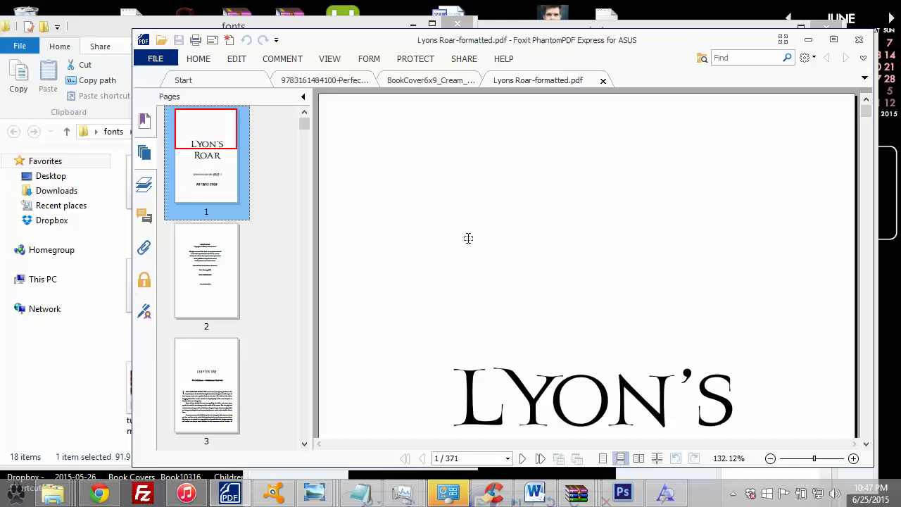
Review the title and copyright pages of the exported PDF in Foxit PhantomPDF, including the First Printing year and ISBN placeholder.
scroll(485, 225, down, 3)
scroll(447, 221, down, 4)
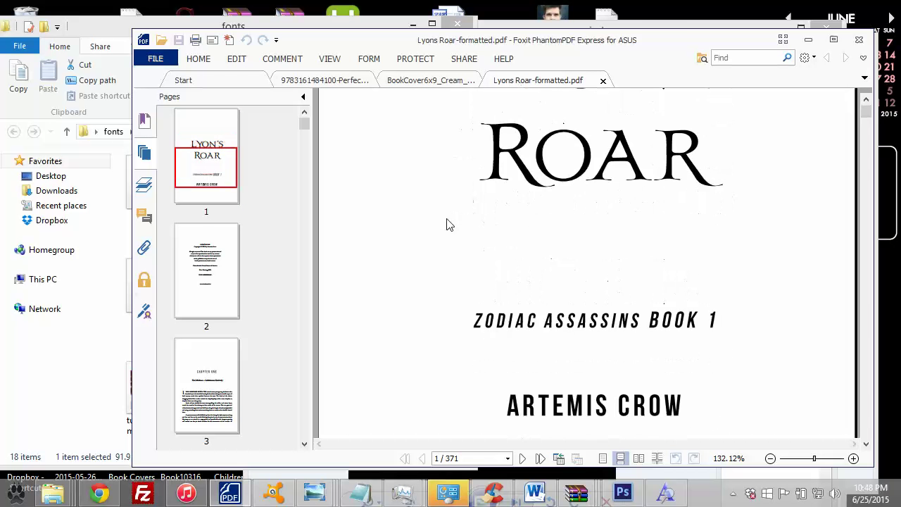
scroll(445, 220, down, 5)
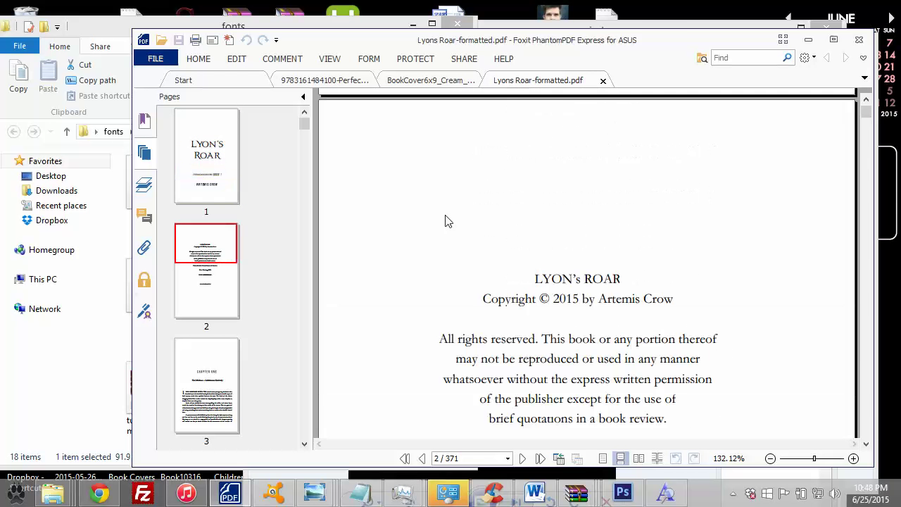
scroll(444, 221, up, 2)
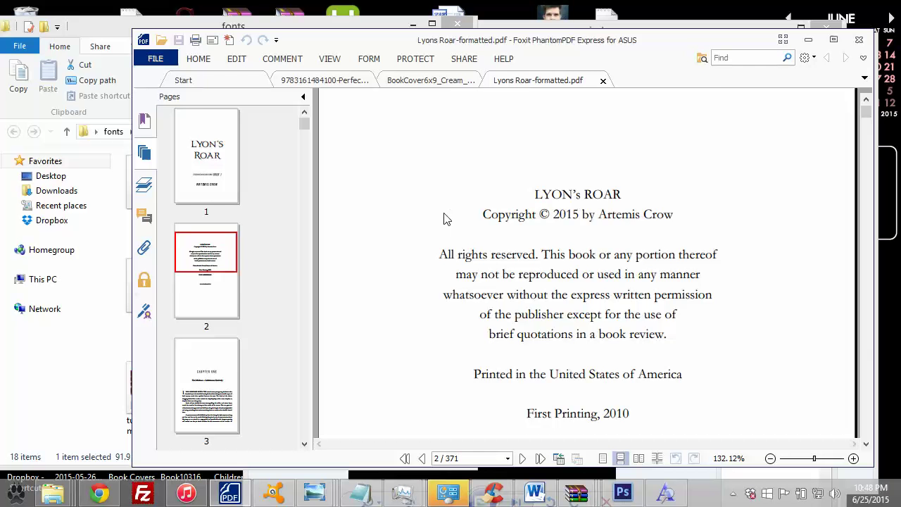
scroll(445, 219, down, 3)
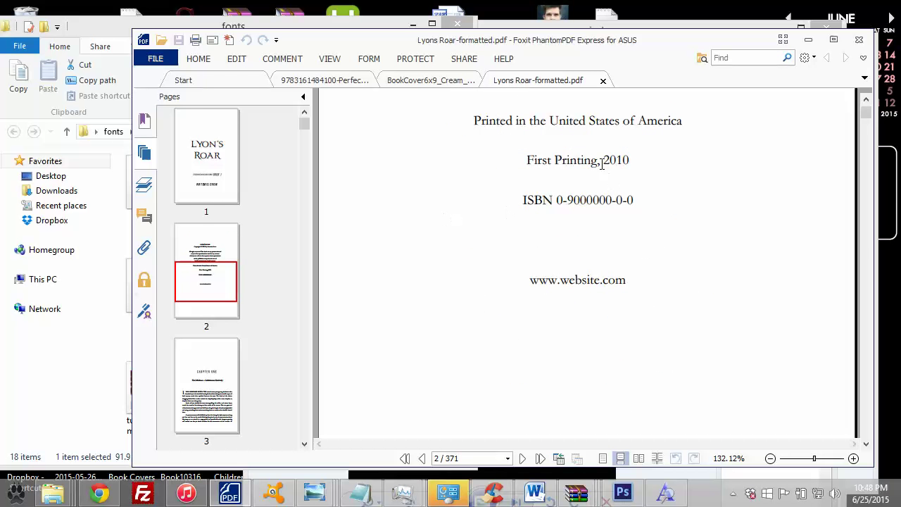
drag(624, 162, 644, 162)
drag(564, 201, 606, 202)
scroll(493, 245, down, 3)
scroll(450, 343, down, 2)
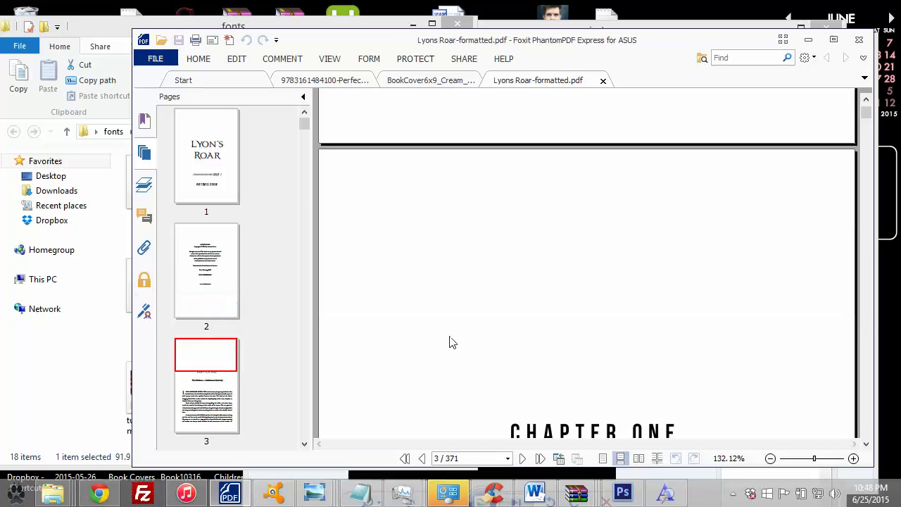
Examine the Chapter One opening page and the header and body text on page 4 of the PDF.
scroll(454, 340, down, 3)
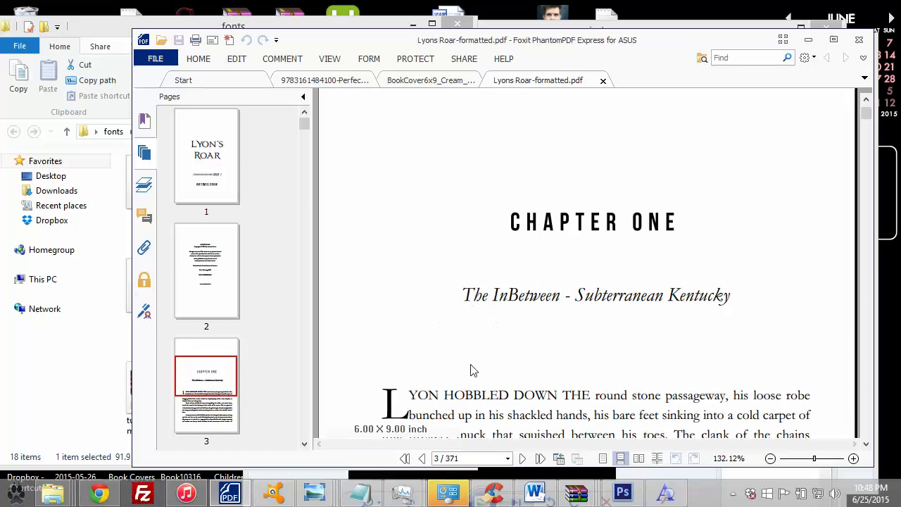
scroll(470, 368, down, 3)
scroll(483, 327, down, 3)
scroll(483, 327, up, 3)
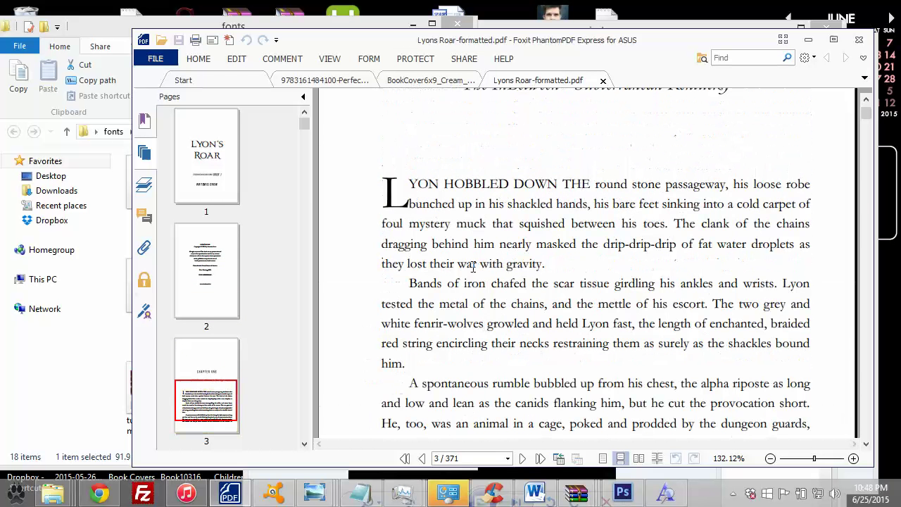
scroll(483, 328, down, 3)
scroll(473, 275, down, 6)
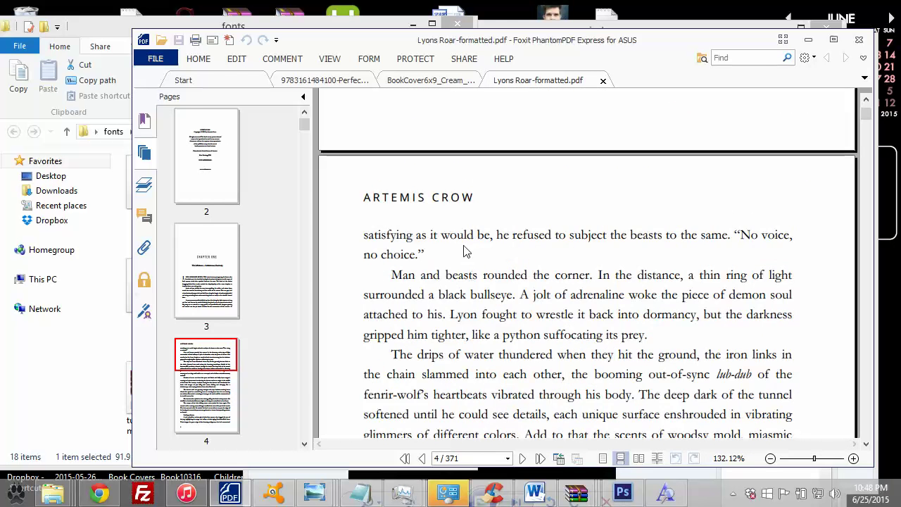
scroll(452, 243, down, 5)
scroll(449, 243, up, 2)
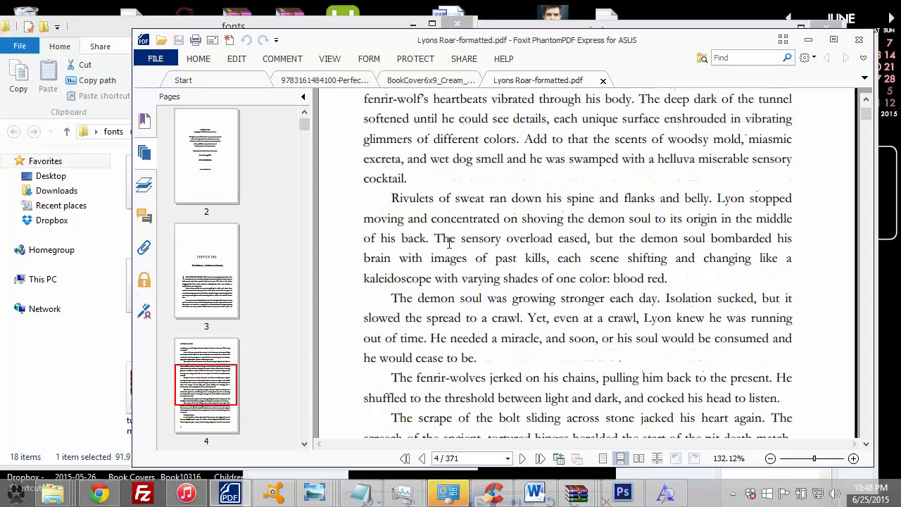
Enlarge the PDF window and examine the word spacing in the "Rivulets of sweat" paragraph and the layout of pages 4 and 5.
drag(392, 198, 687, 283)
click(603, 278)
drag(133, 29, 16, 0)
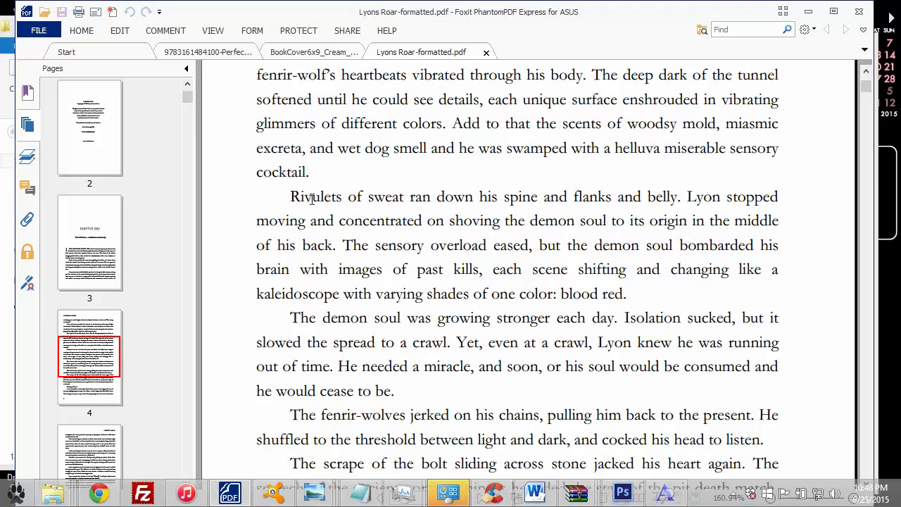
drag(281, 193, 627, 293)
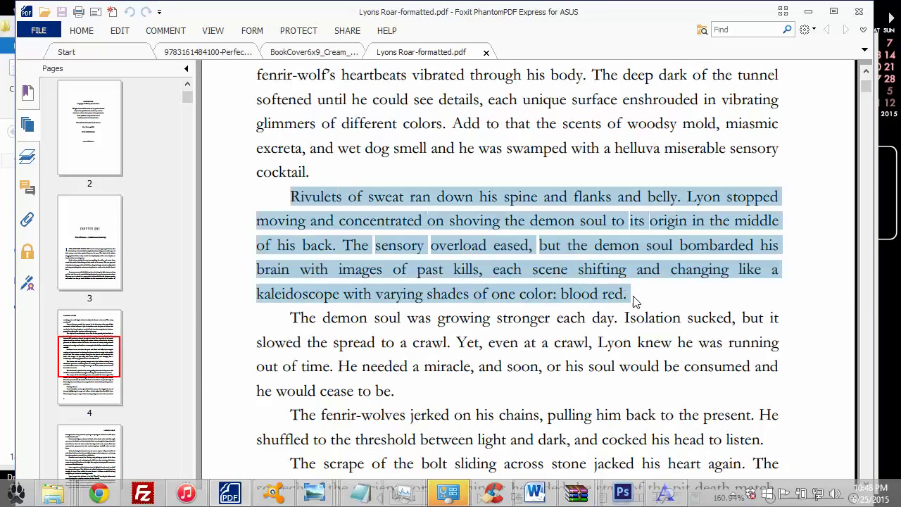
click(433, 269)
scroll(443, 266, up, 3)
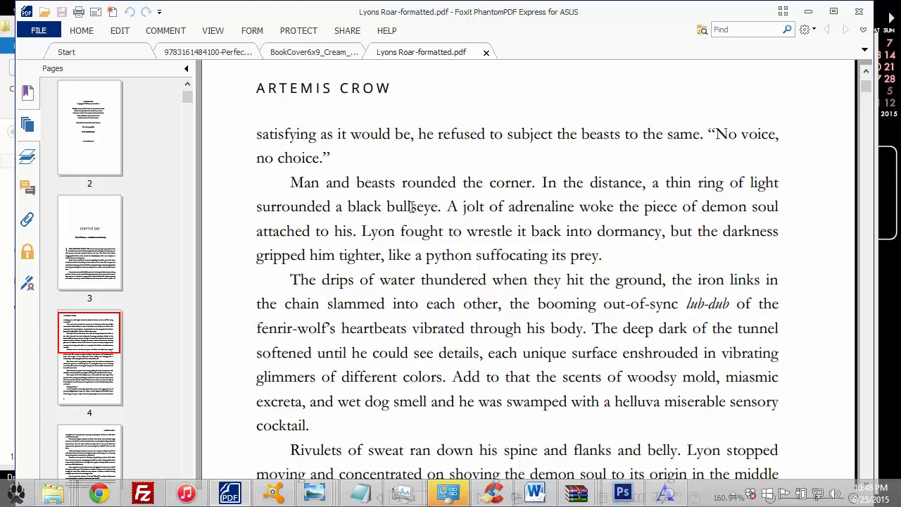
scroll(465, 302, down, 16)
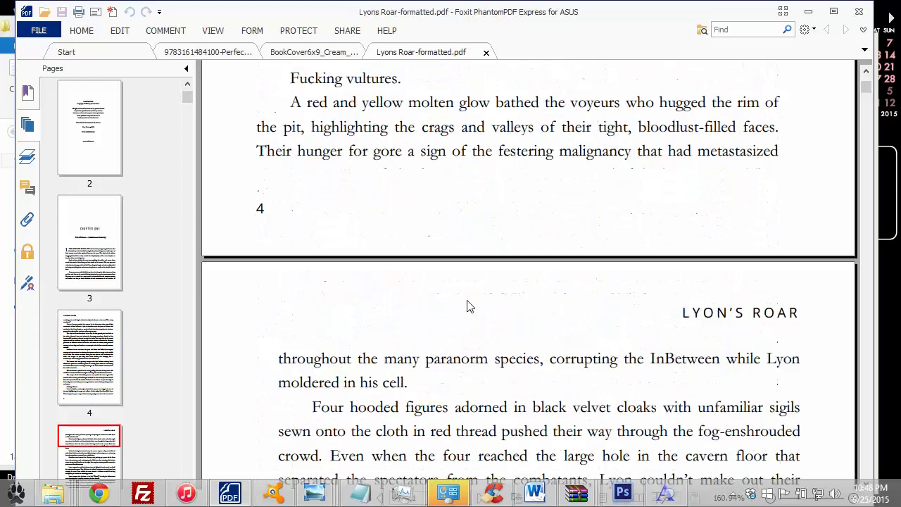
Examine the last lines and blank space at the end of page 5 and minimize the PDF window.
scroll(466, 300, down, 6)
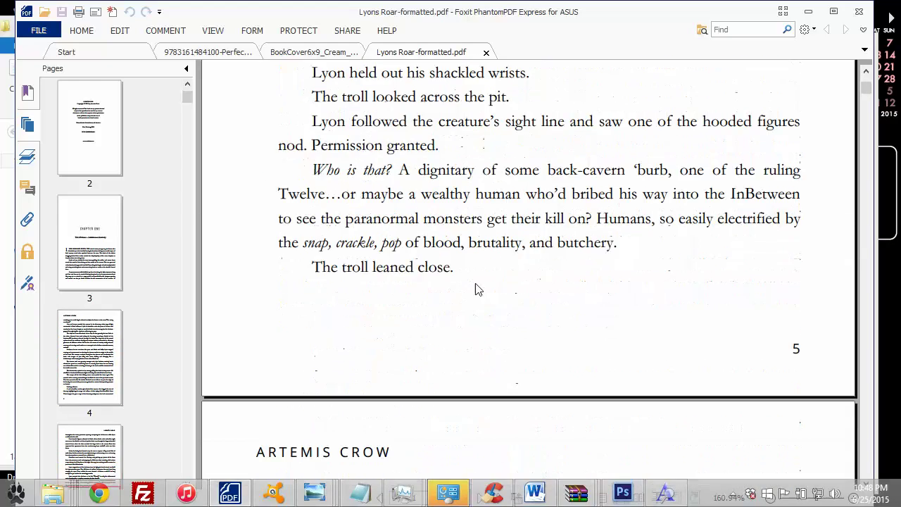
drag(465, 268, 417, 244)
click(406, 242)
drag(450, 269, 278, 190)
click(808, 11)
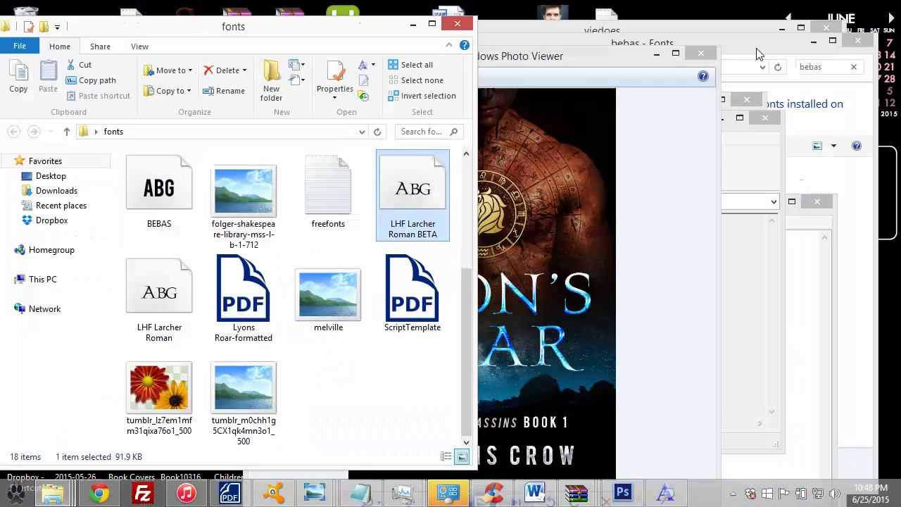
Switch to Word and check the word count of all body text on page 10.
click(535, 492)
scroll(495, 349, up, 9)
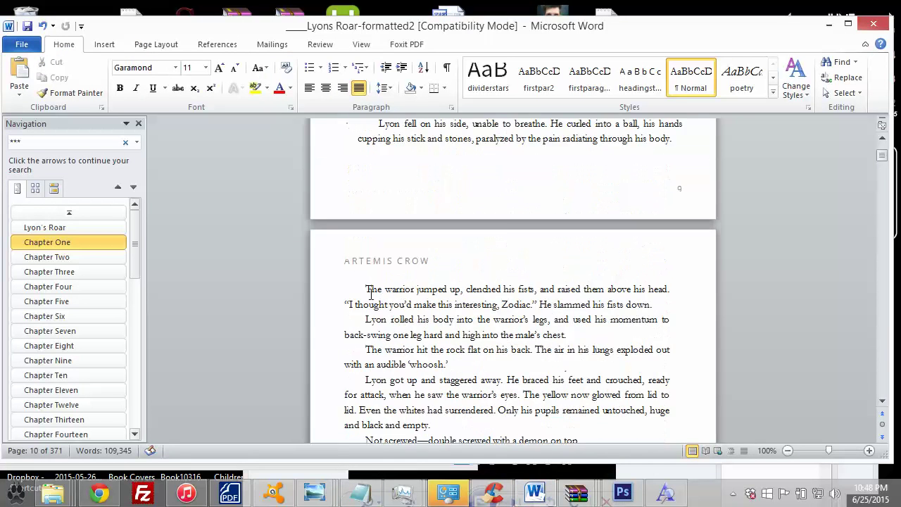
drag(363, 323, 509, 368)
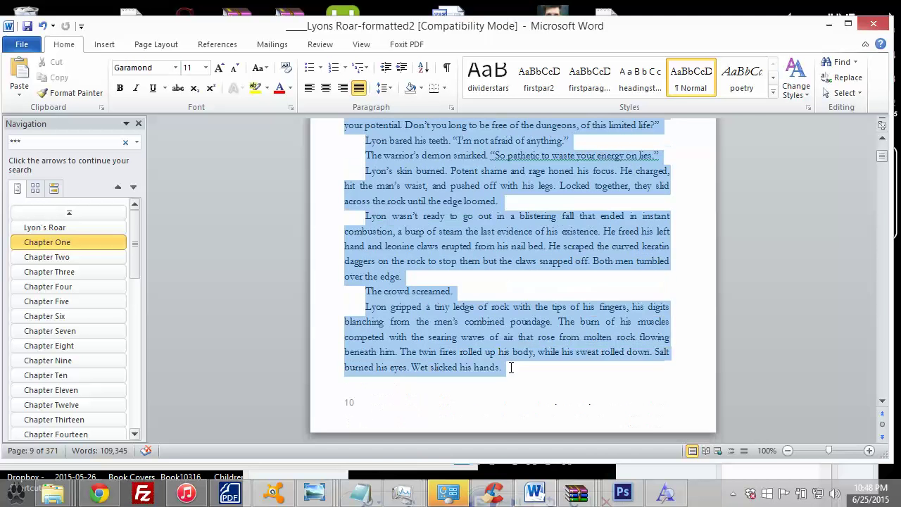
click(321, 45)
click(137, 79)
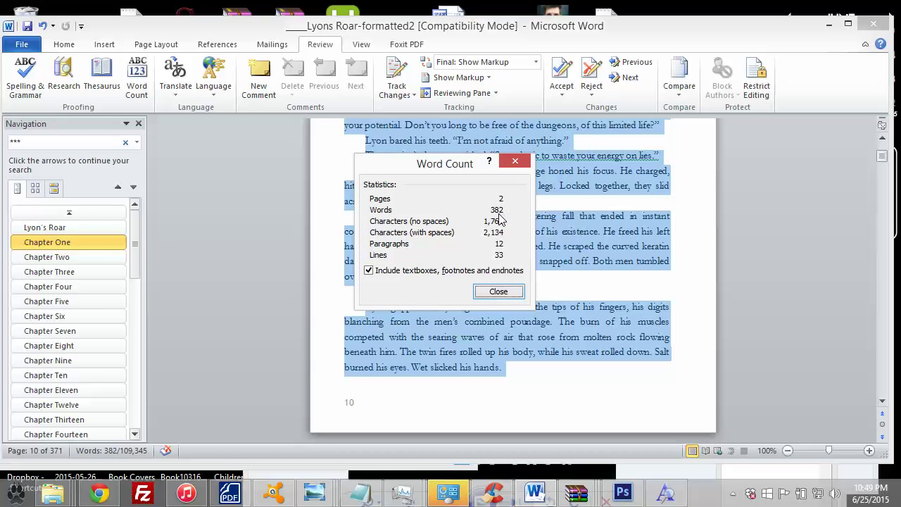
click(516, 162)
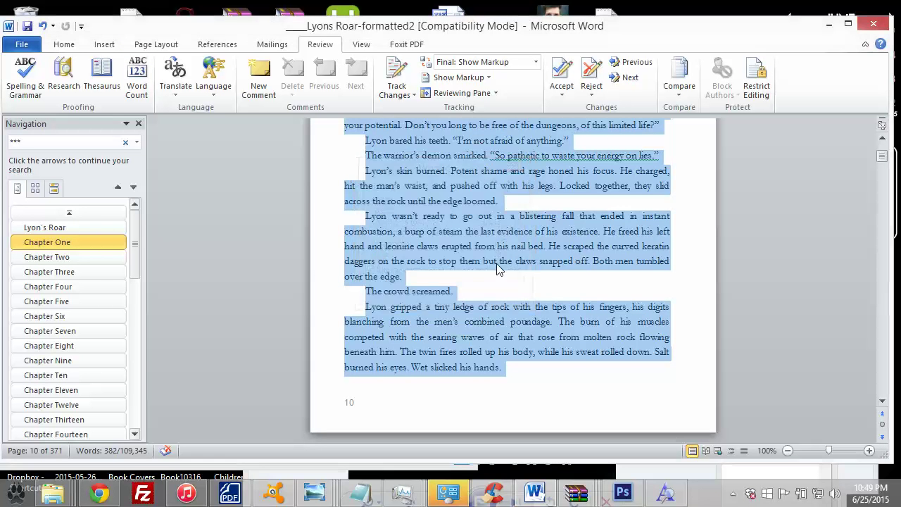
Set the line spacing of all body text on page 10 to Multiple at 1.36.
click(496, 270)
scroll(496, 267, up, 9)
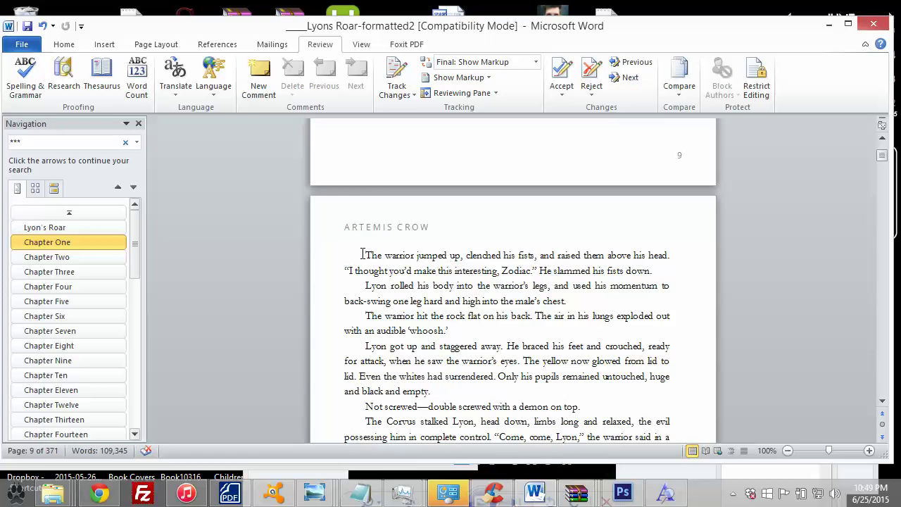
drag(362, 255, 506, 338)
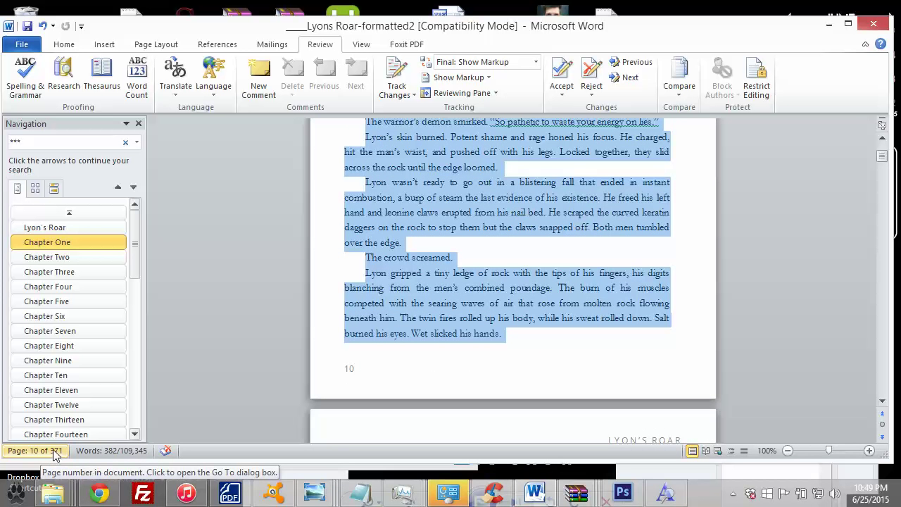
scroll(404, 227, up, 5)
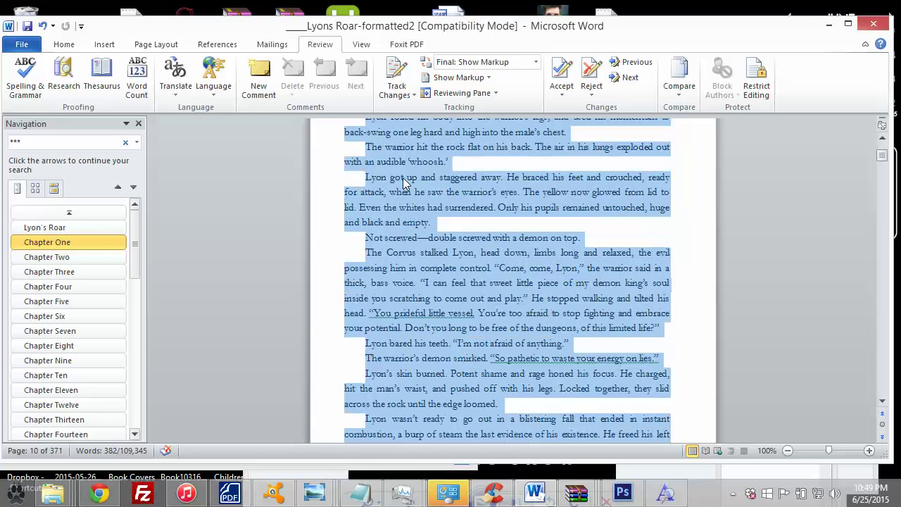
scroll(404, 183, up, 3)
click(70, 44)
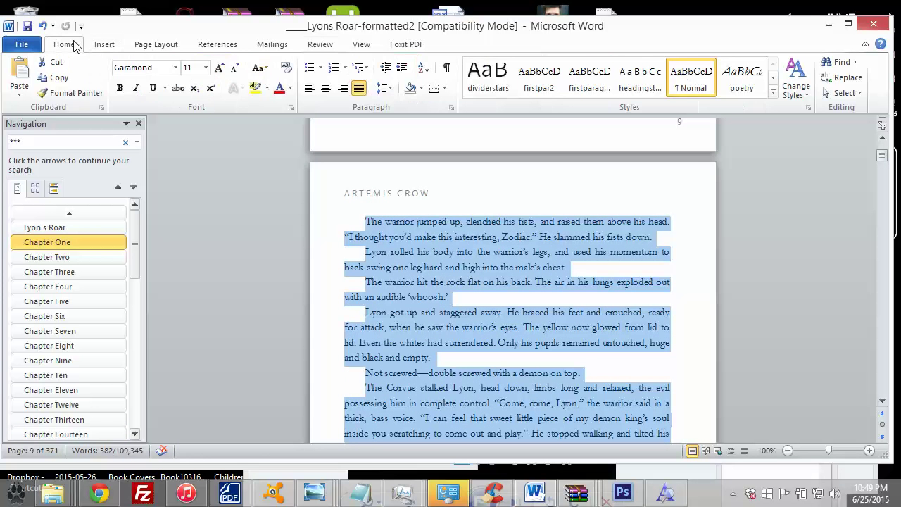
click(384, 88)
click(418, 208)
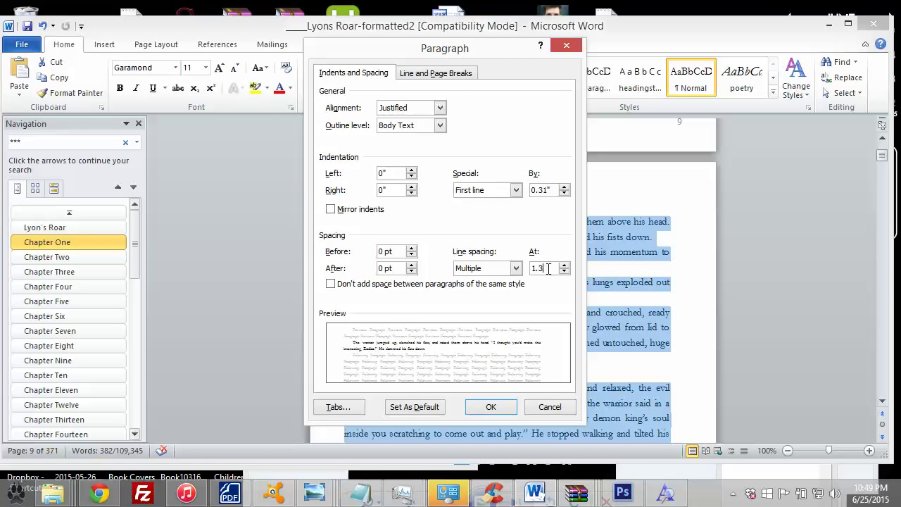
text(6)
click(490, 407)
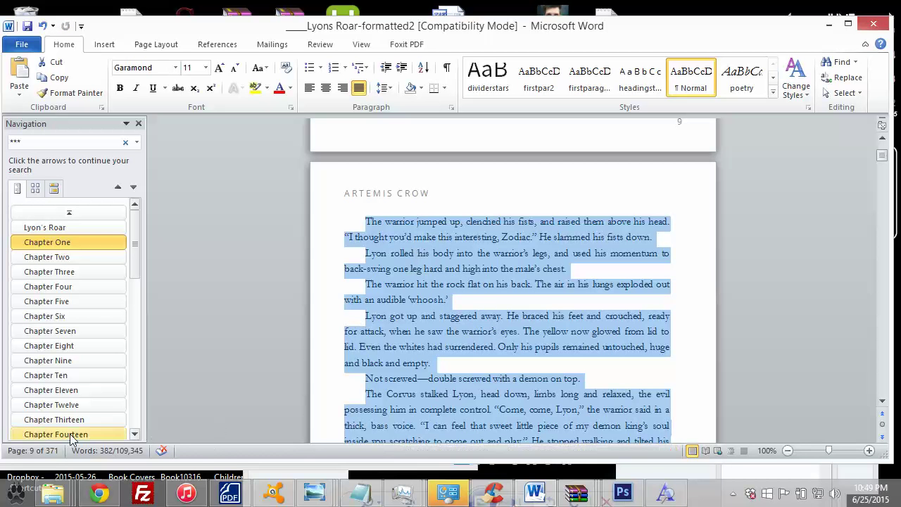
Update the Normal style to match the selected page 10 text.
right_click(432, 345)
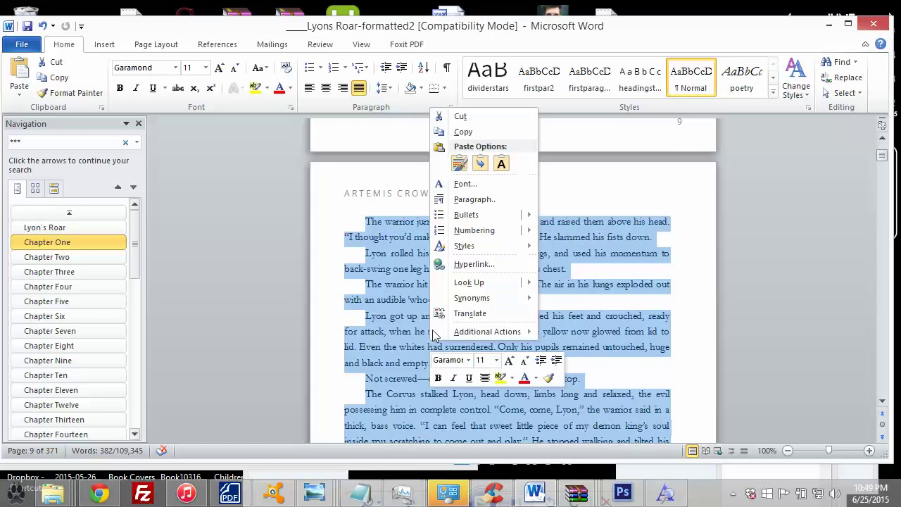
mouse_move(471, 247)
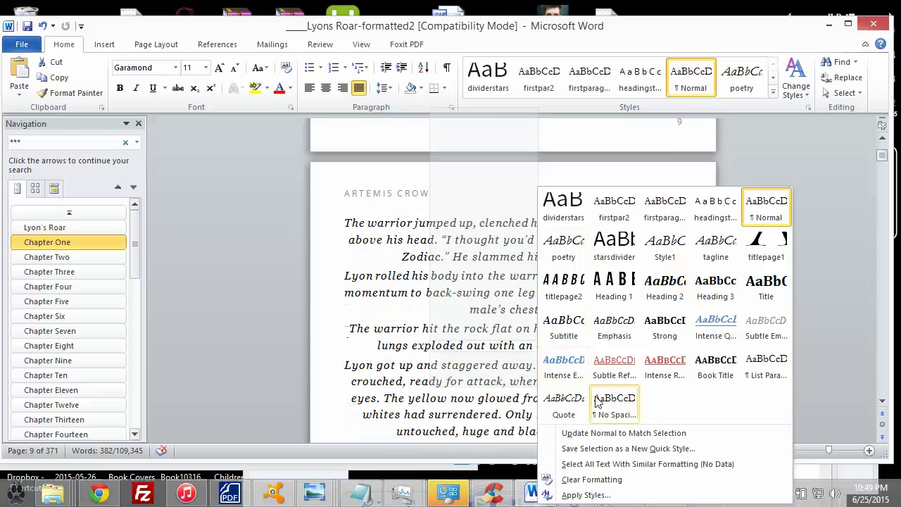
click(599, 435)
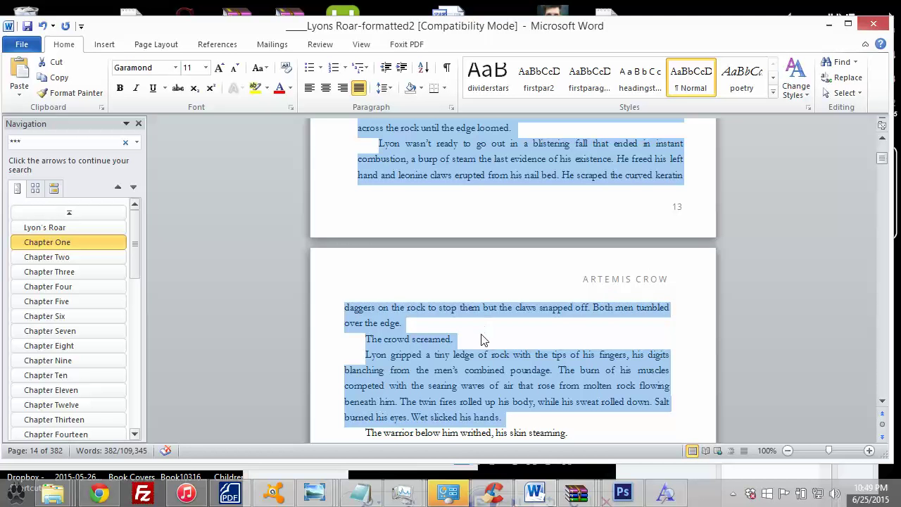
Check Chapter Forty-Three for spacing around the italic chant verses and for page-end gaps under the updated Normal style.
scroll(483, 339, down, 3)
scroll(90, 425, down, 10)
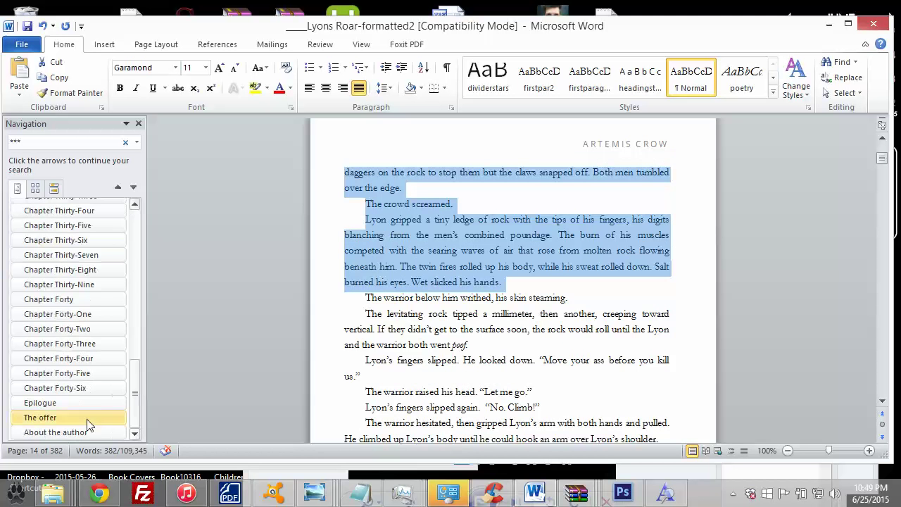
click(60, 404)
click(77, 344)
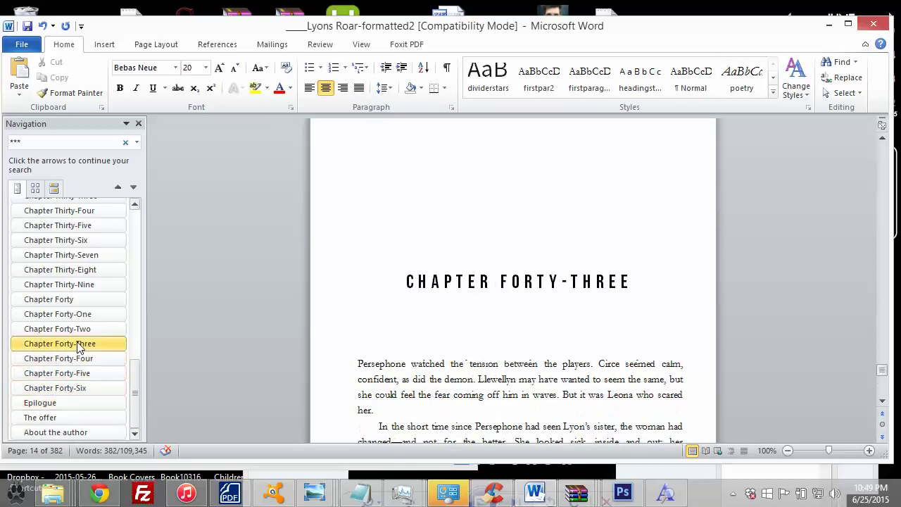
scroll(483, 338, down, 20)
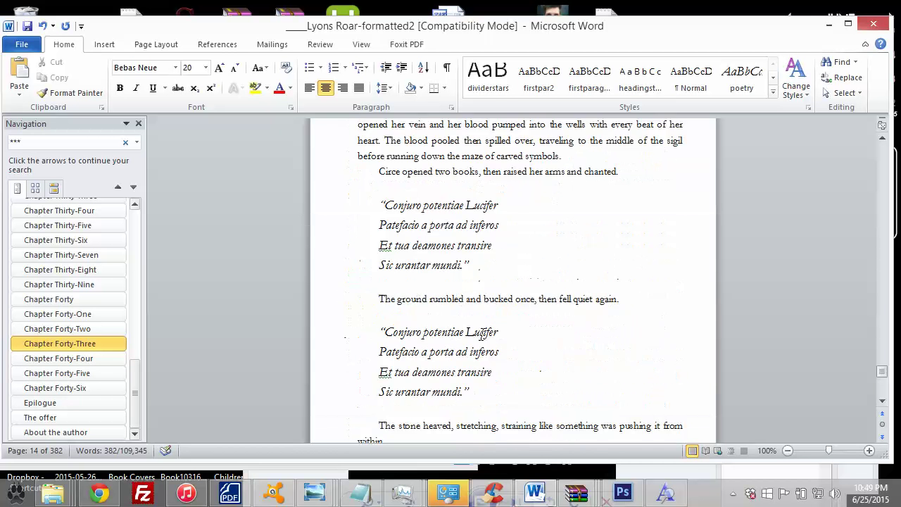
scroll(483, 334, down, 1)
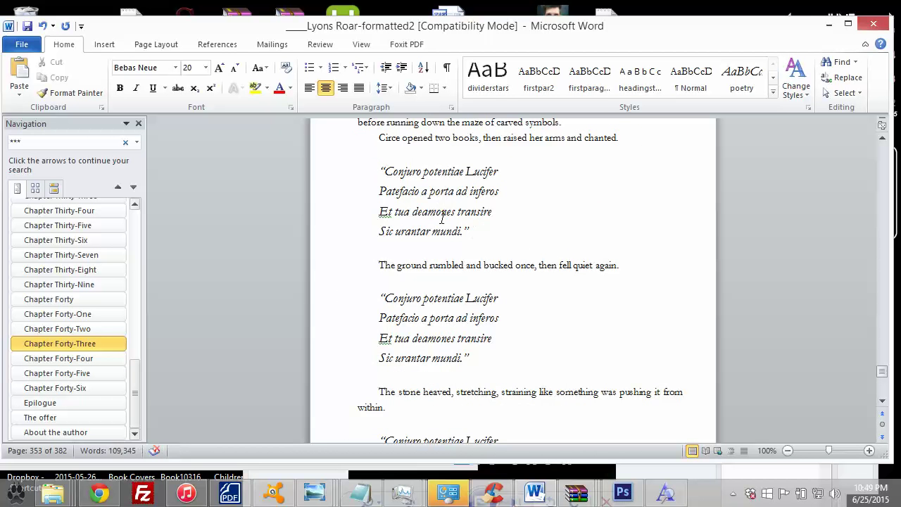
scroll(440, 219, up, 2)
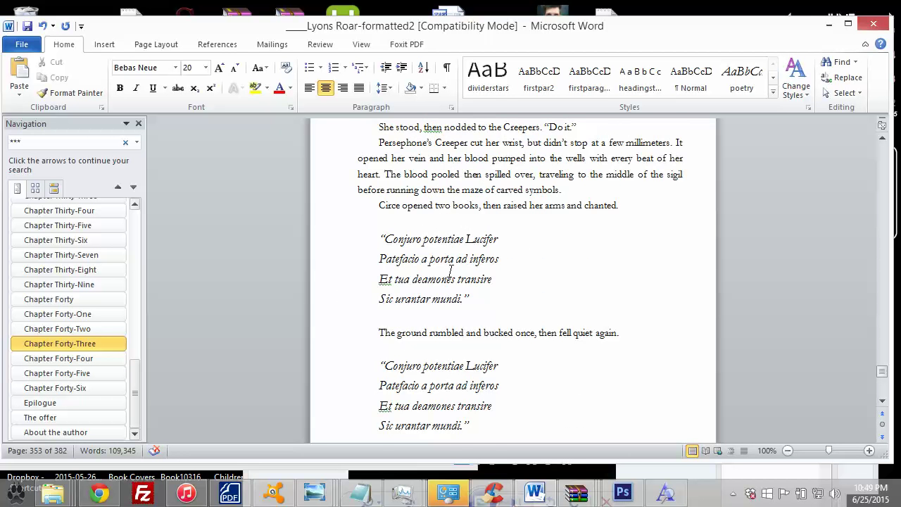
scroll(450, 271, up, 10)
scroll(449, 210, up, 1)
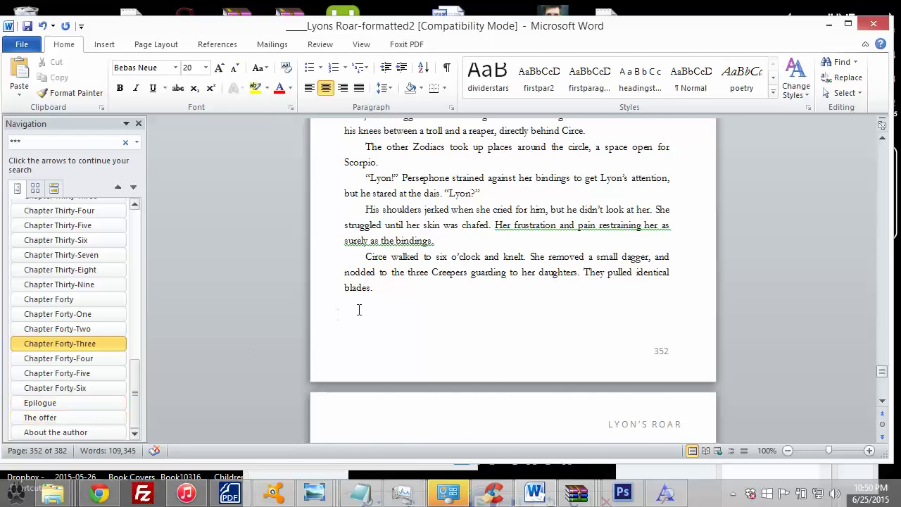
scroll(386, 296, down, 20)
scroll(385, 296, up, 8)
scroll(293, 331, down, 2)
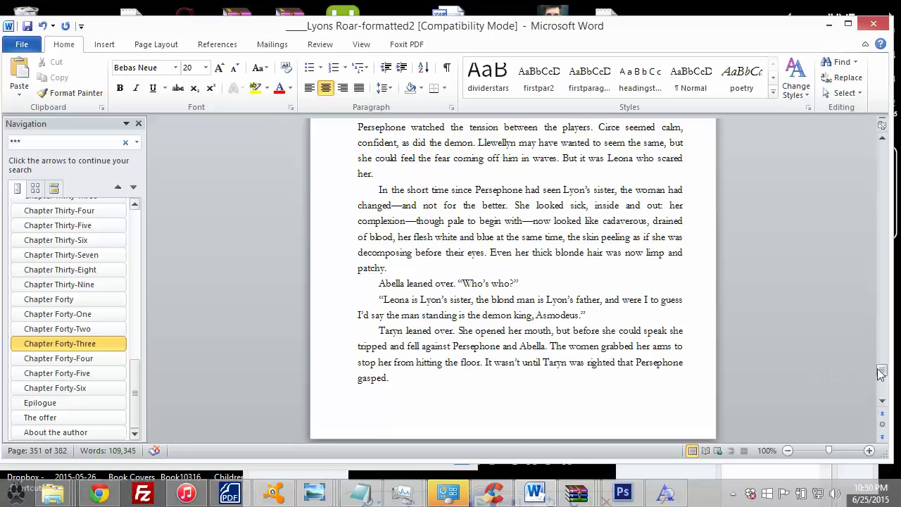
Inspect the front matter for layout changes to the copyright, First Printing and ISBN lines.
drag(880, 369, 888, 145)
scroll(473, 243, down, 6)
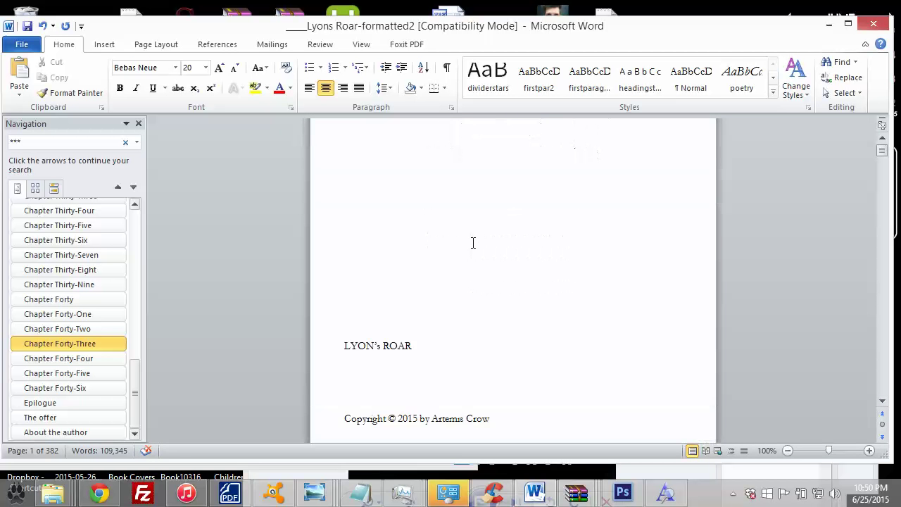
scroll(466, 249, down, 6)
scroll(457, 246, up, 6)
scroll(426, 237, up, 3)
click(359, 211)
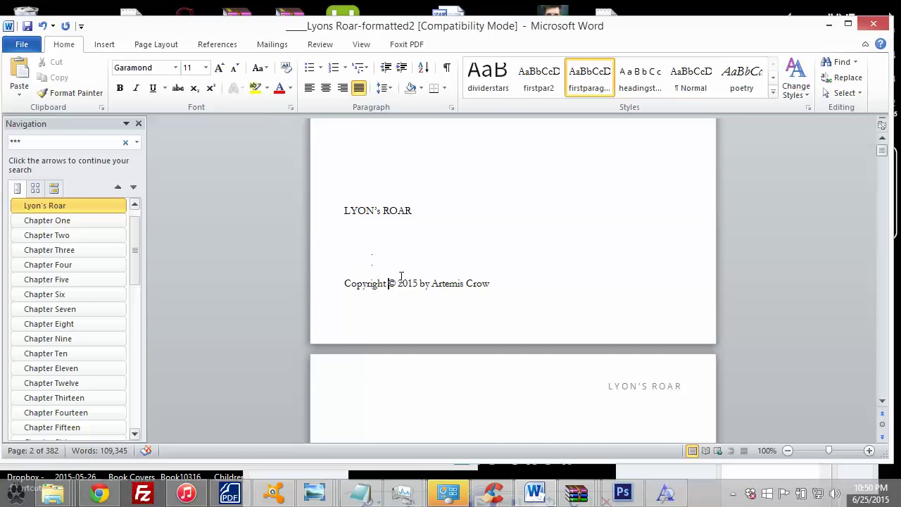
scroll(400, 276, down, 5)
scroll(396, 307, down, 10)
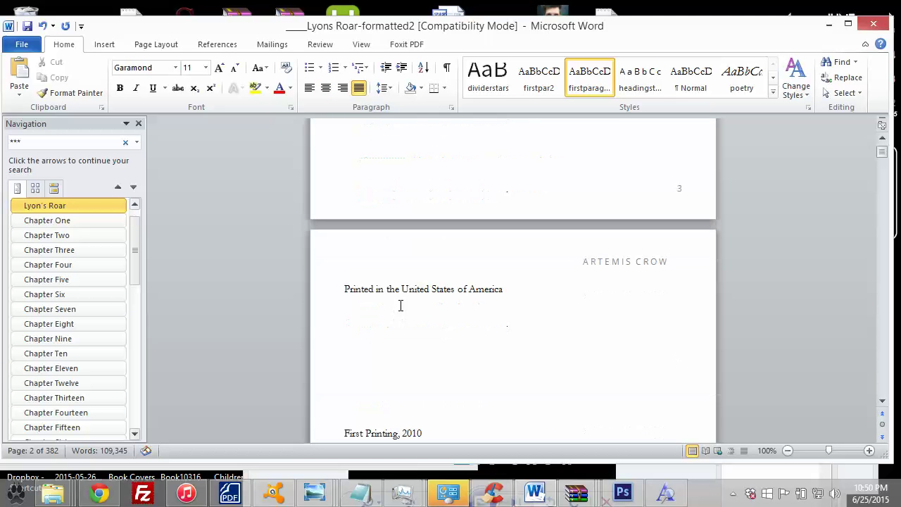
scroll(403, 294, down, 5)
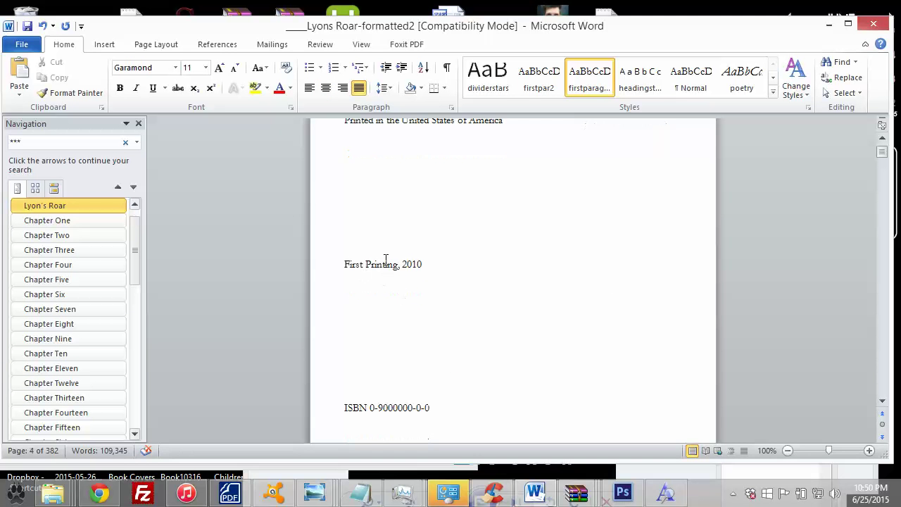
scroll(386, 260, down, 5)
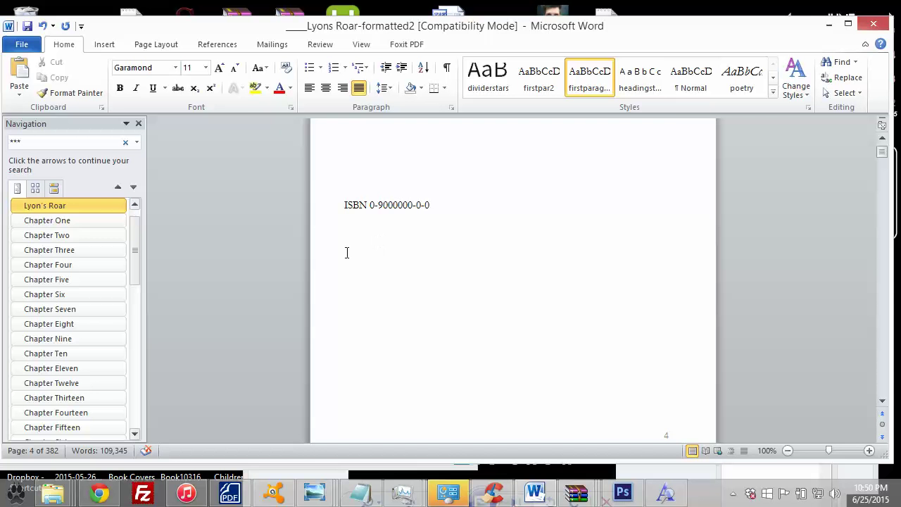
Undo the Normal style update and check the line spacing of the Chapter One text.
click(42, 26)
scroll(450, 290, up, 9)
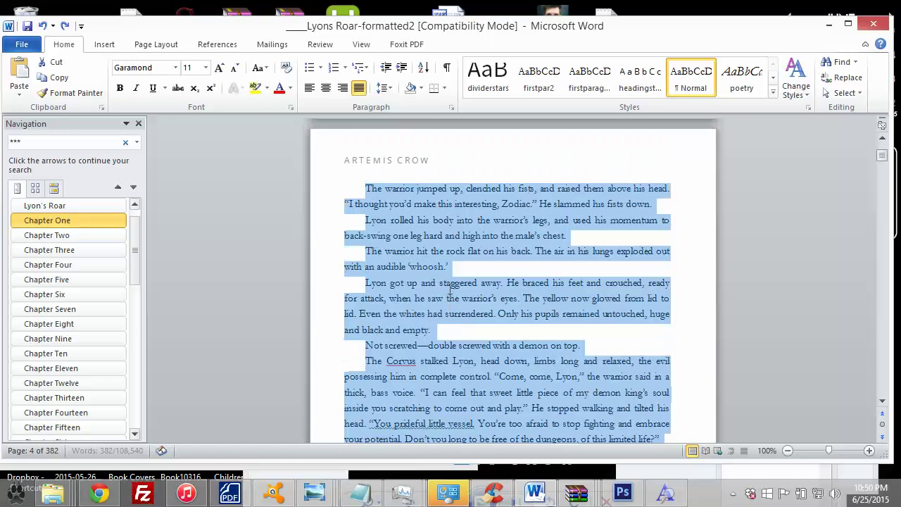
click(451, 285)
scroll(452, 284, up, 5)
scroll(339, 294, up, 4)
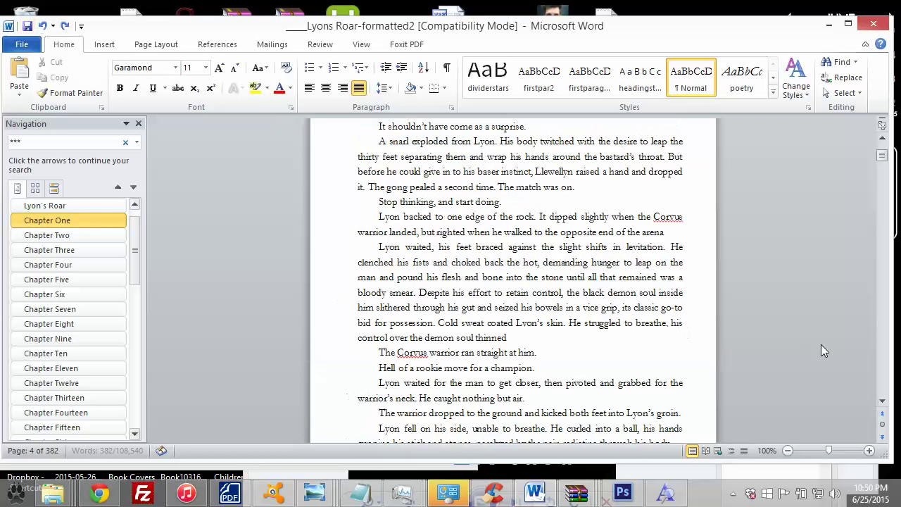
Change the First Printing year on the copyright page to 2015.
click(45, 206)
scroll(516, 283, up, 5)
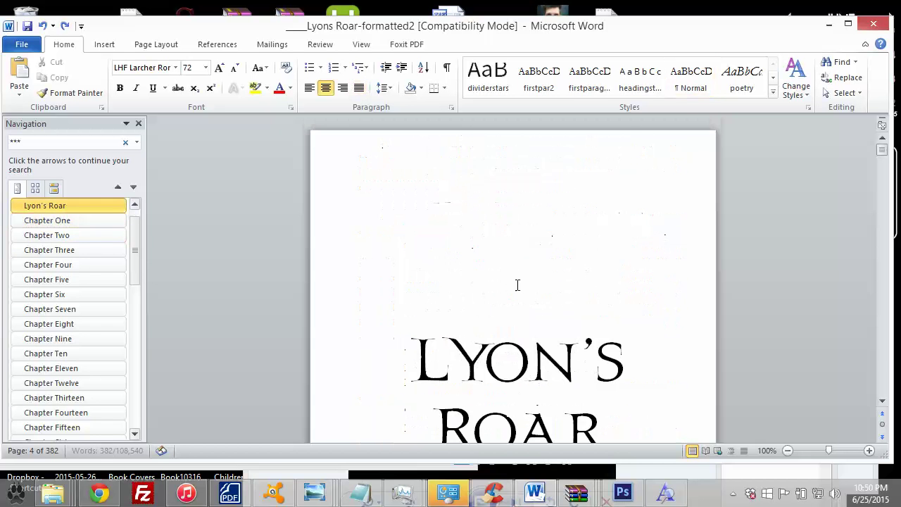
scroll(501, 299, down, 11)
scroll(500, 299, down, 7)
scroll(521, 296, up, 1)
scroll(534, 294, down, 1)
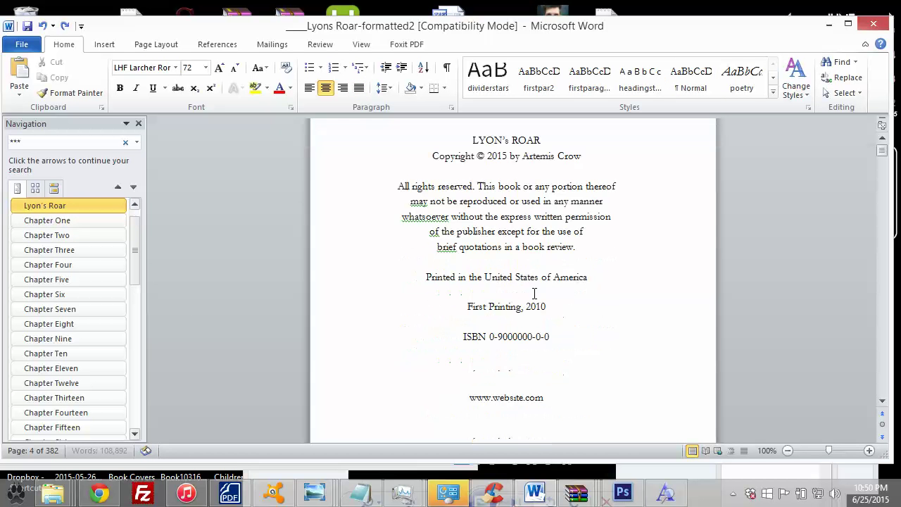
click(549, 306)
key(BackSpace)
text(5)
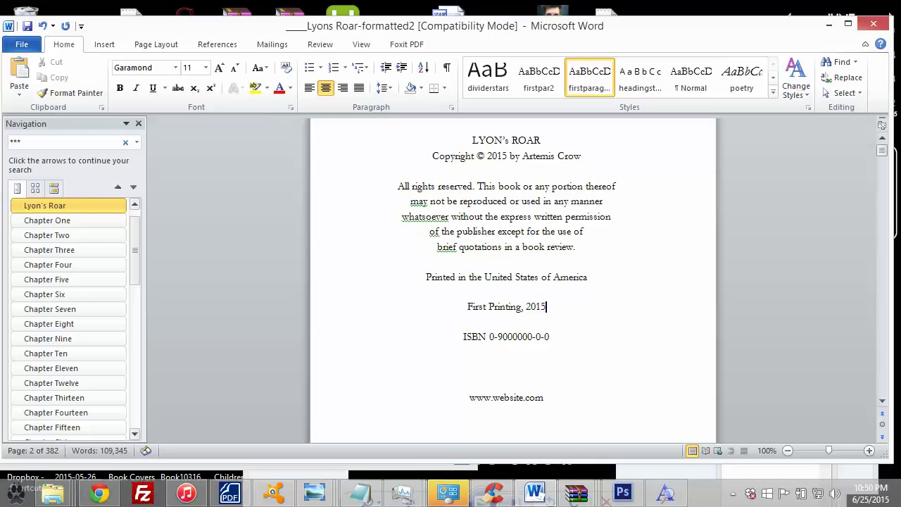
Capitalize the final letter of the first word in the copyright page's title so it reads LYON'S ROAR.
click(509, 140)
key(BackSpace)
text(S)
scroll(463, 354, down, 2)
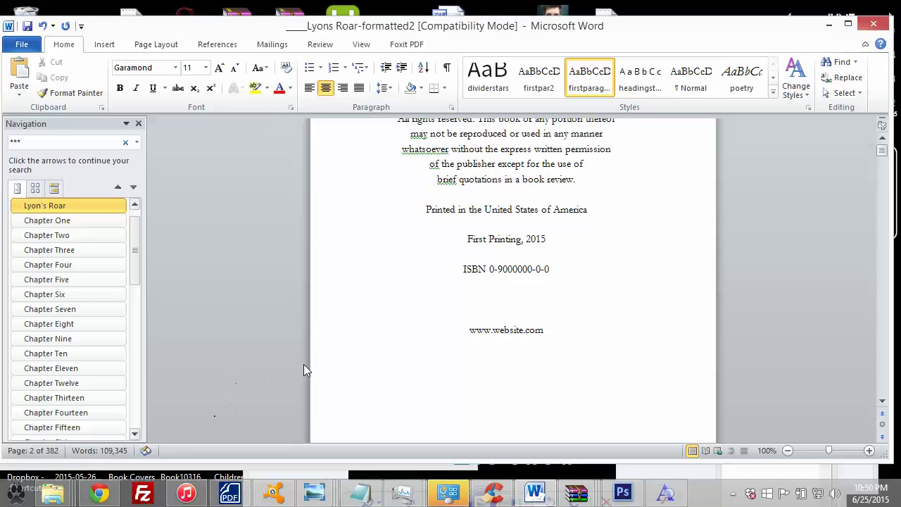
click(337, 341)
scroll(386, 298, up, 2)
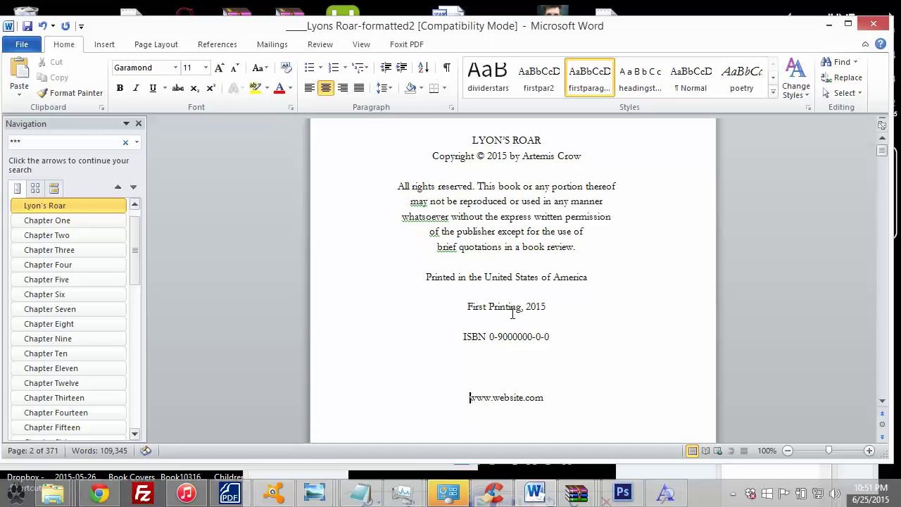
click(595, 280)
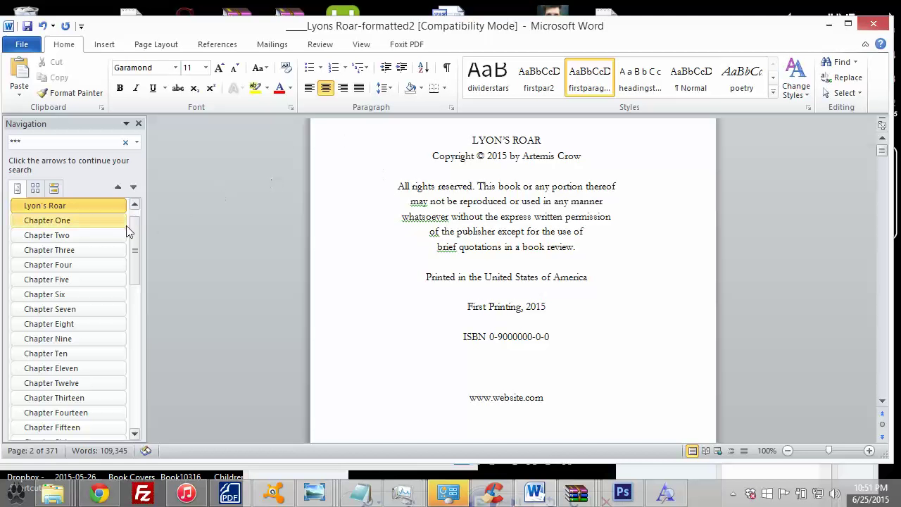
Review the full list of document headings, from the book title through the chapters to About the author, and minimize the document window.
drag(133, 227, 129, 397)
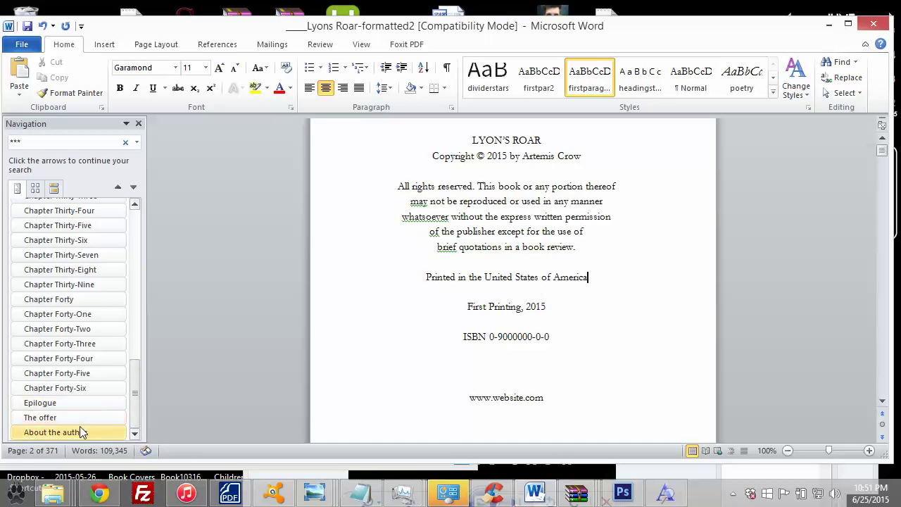
scroll(59, 292, up, 12)
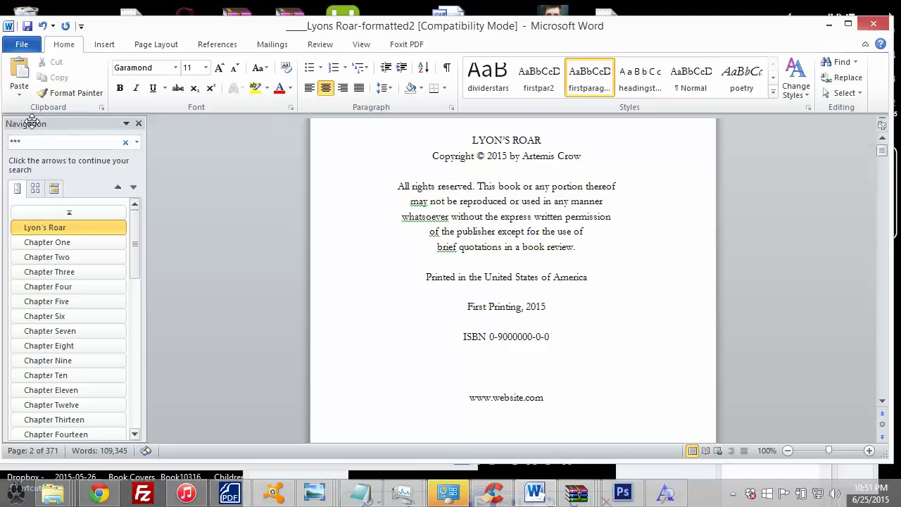
scroll(80, 264, down, 8)
scroll(80, 264, down, 3)
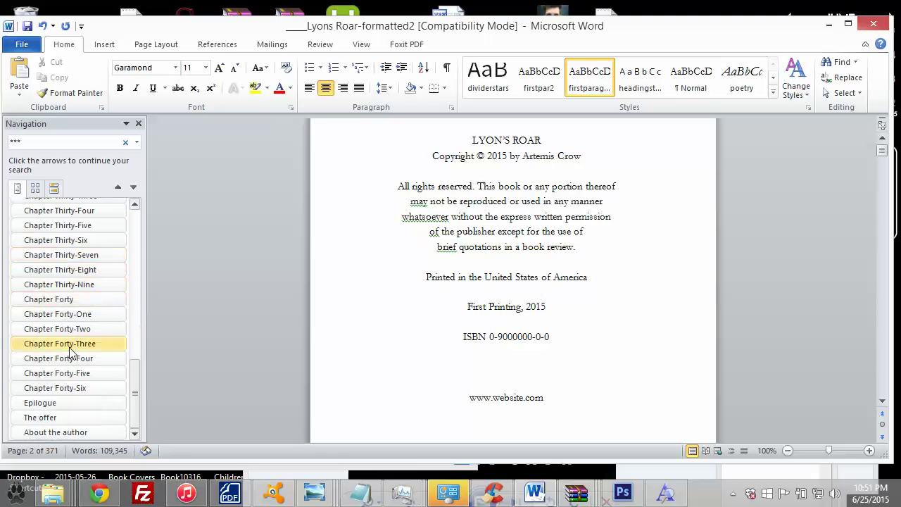
scroll(66, 330, up, 12)
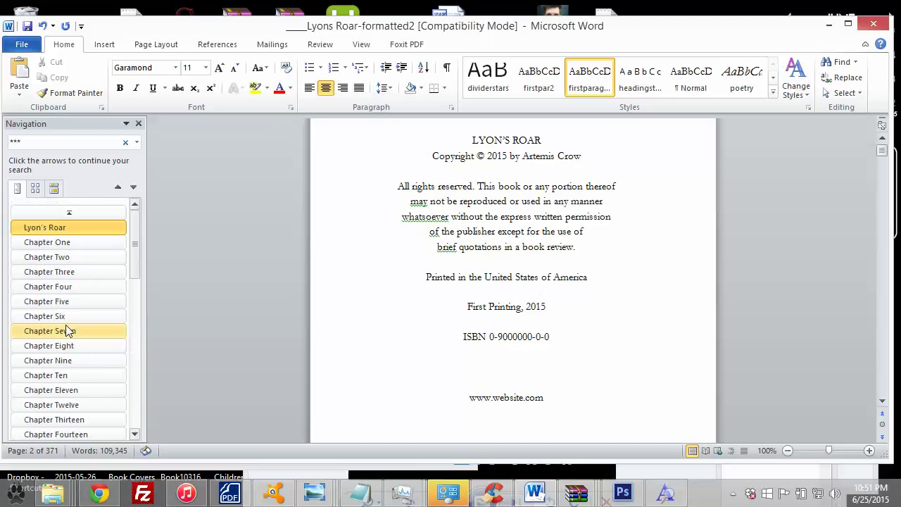
scroll(69, 331, down, 11)
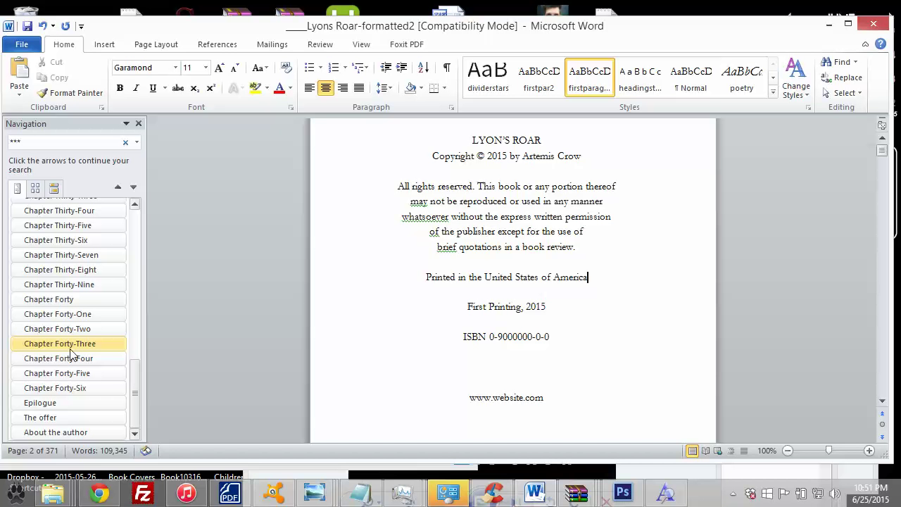
click(829, 25)
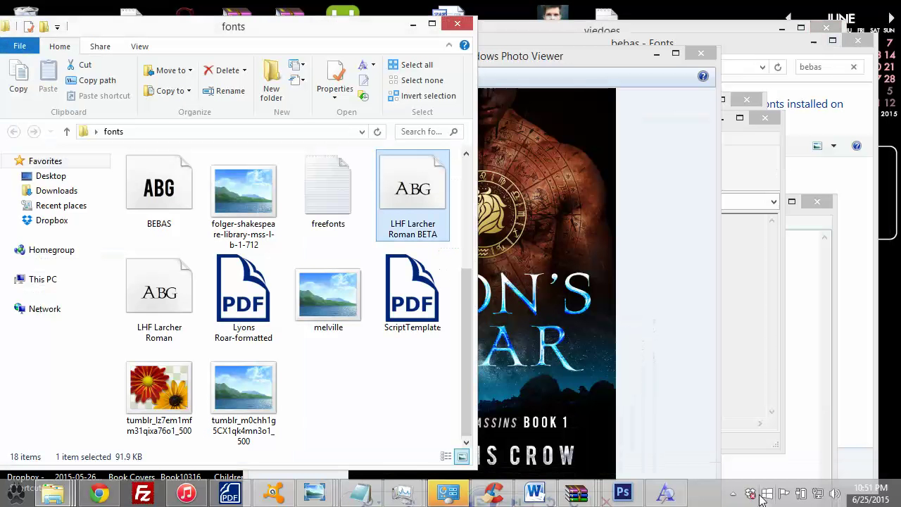